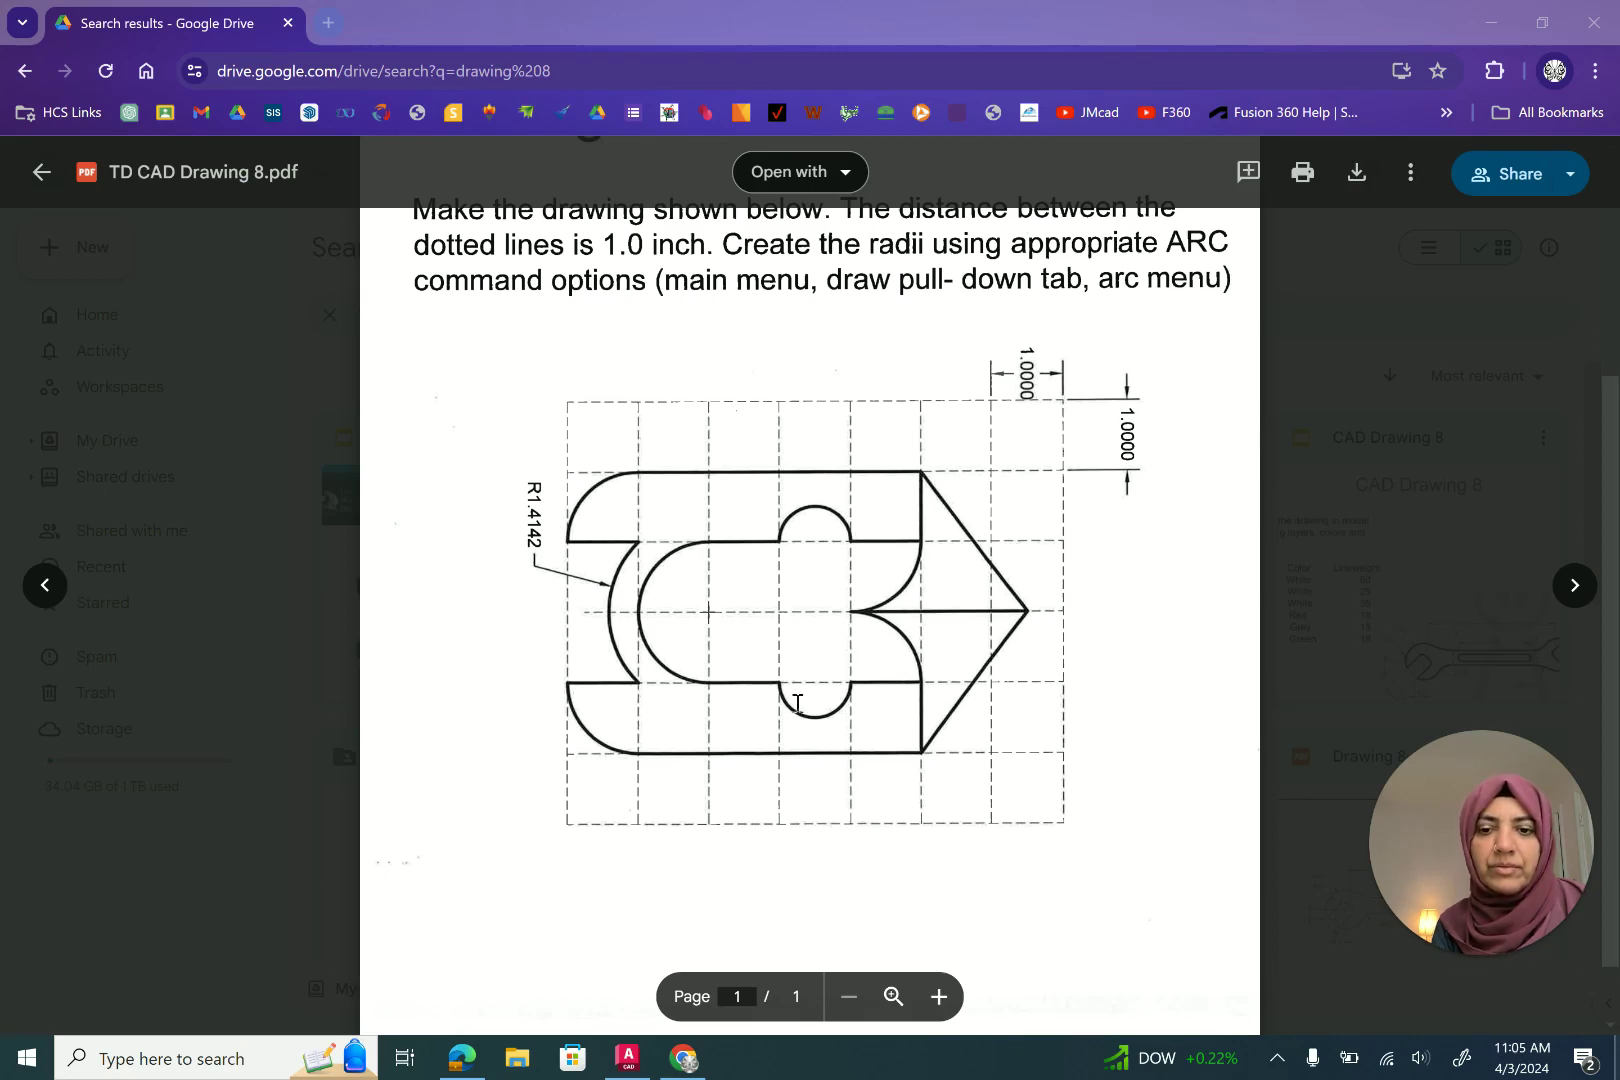
Switch to AutoCAD and make Hidden the current layer in the Title Block drawing's model space
left_click(630, 1060)
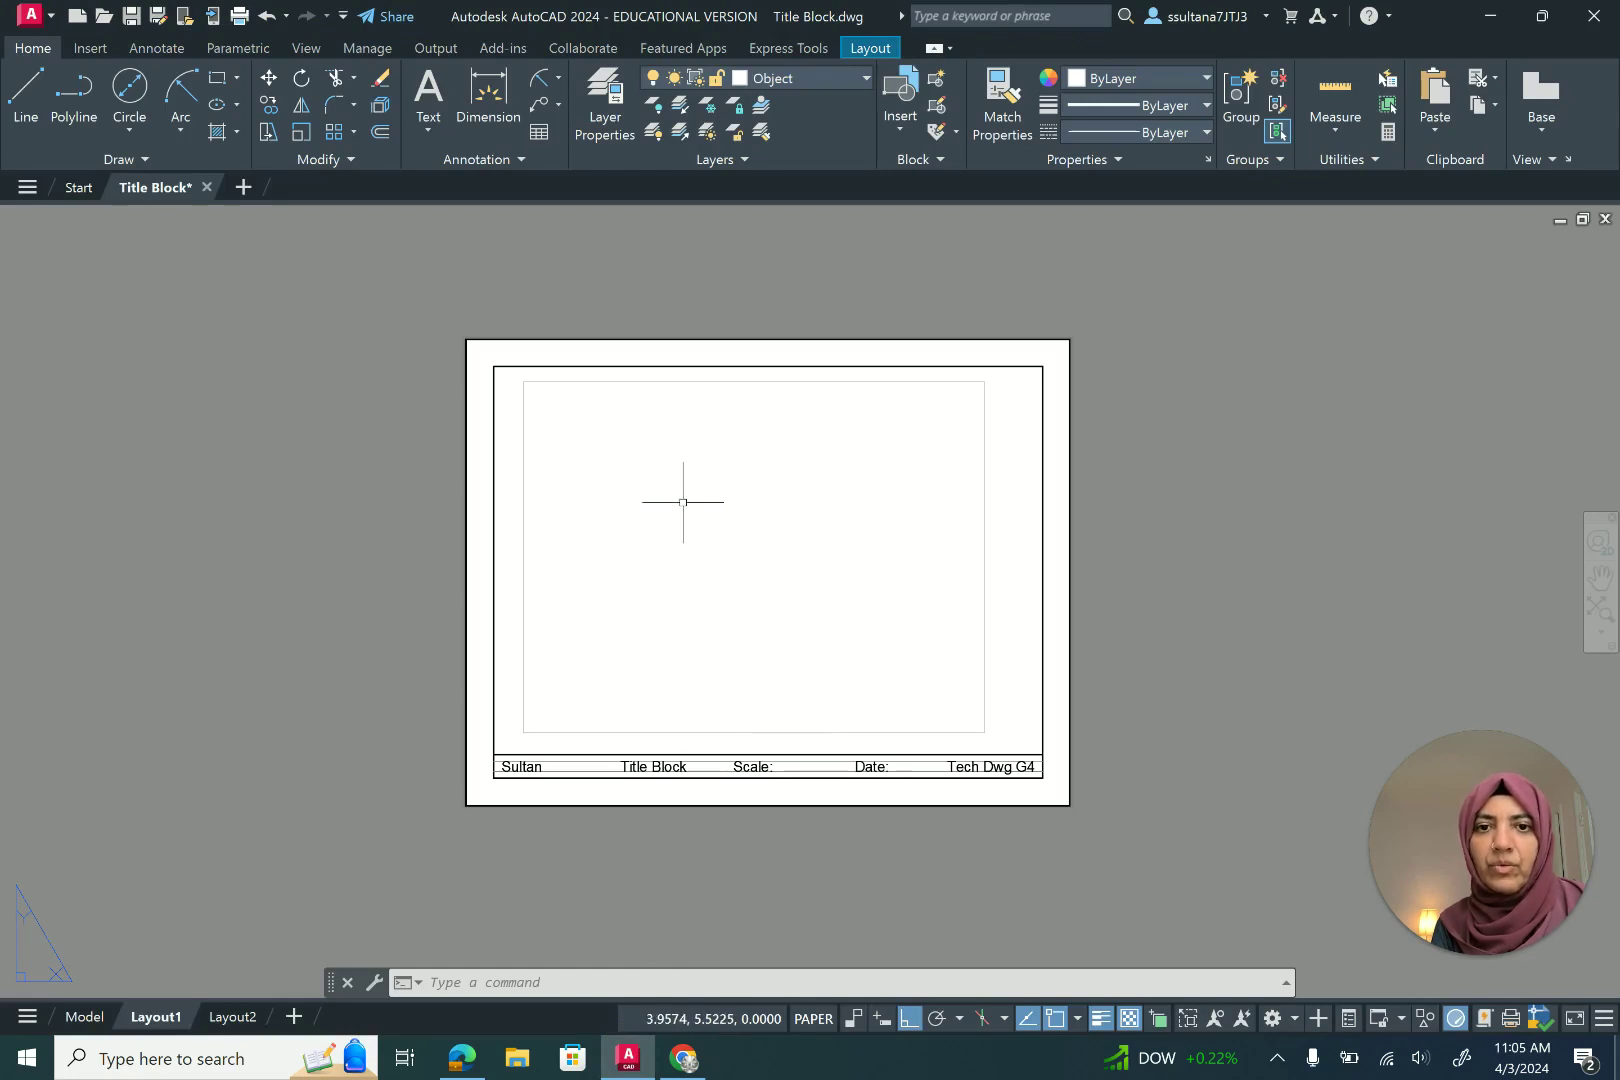
left_click(844, 84)
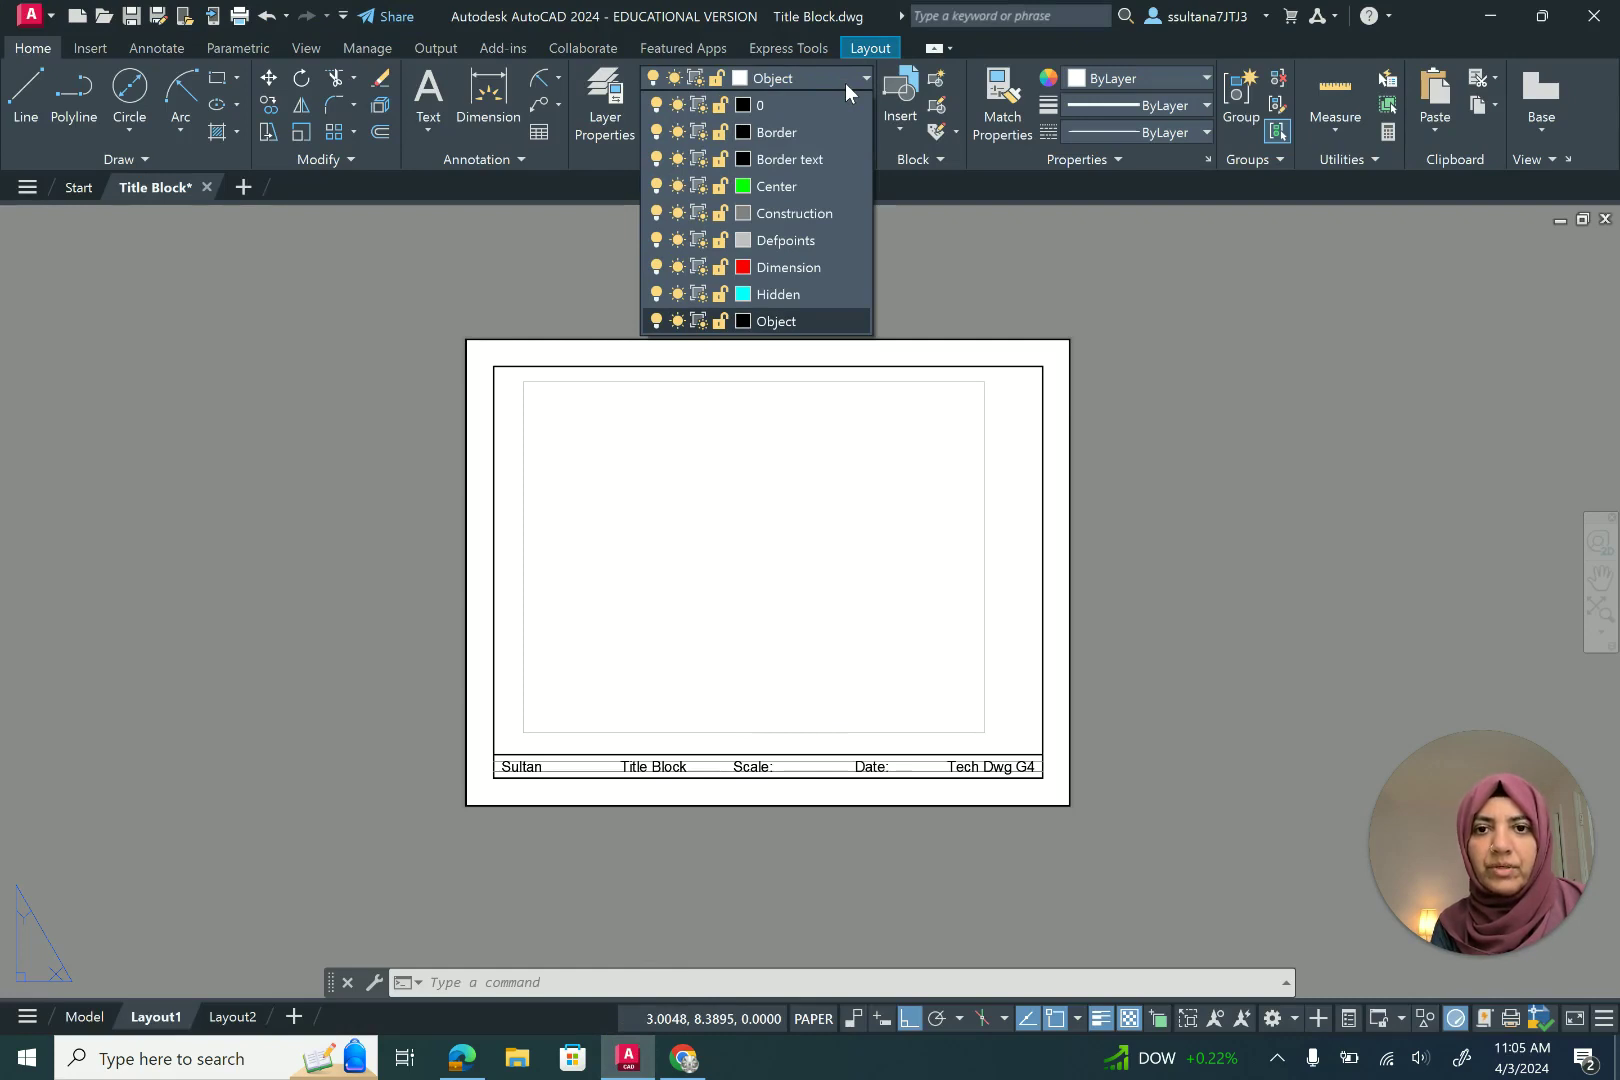
left_click(845, 84)
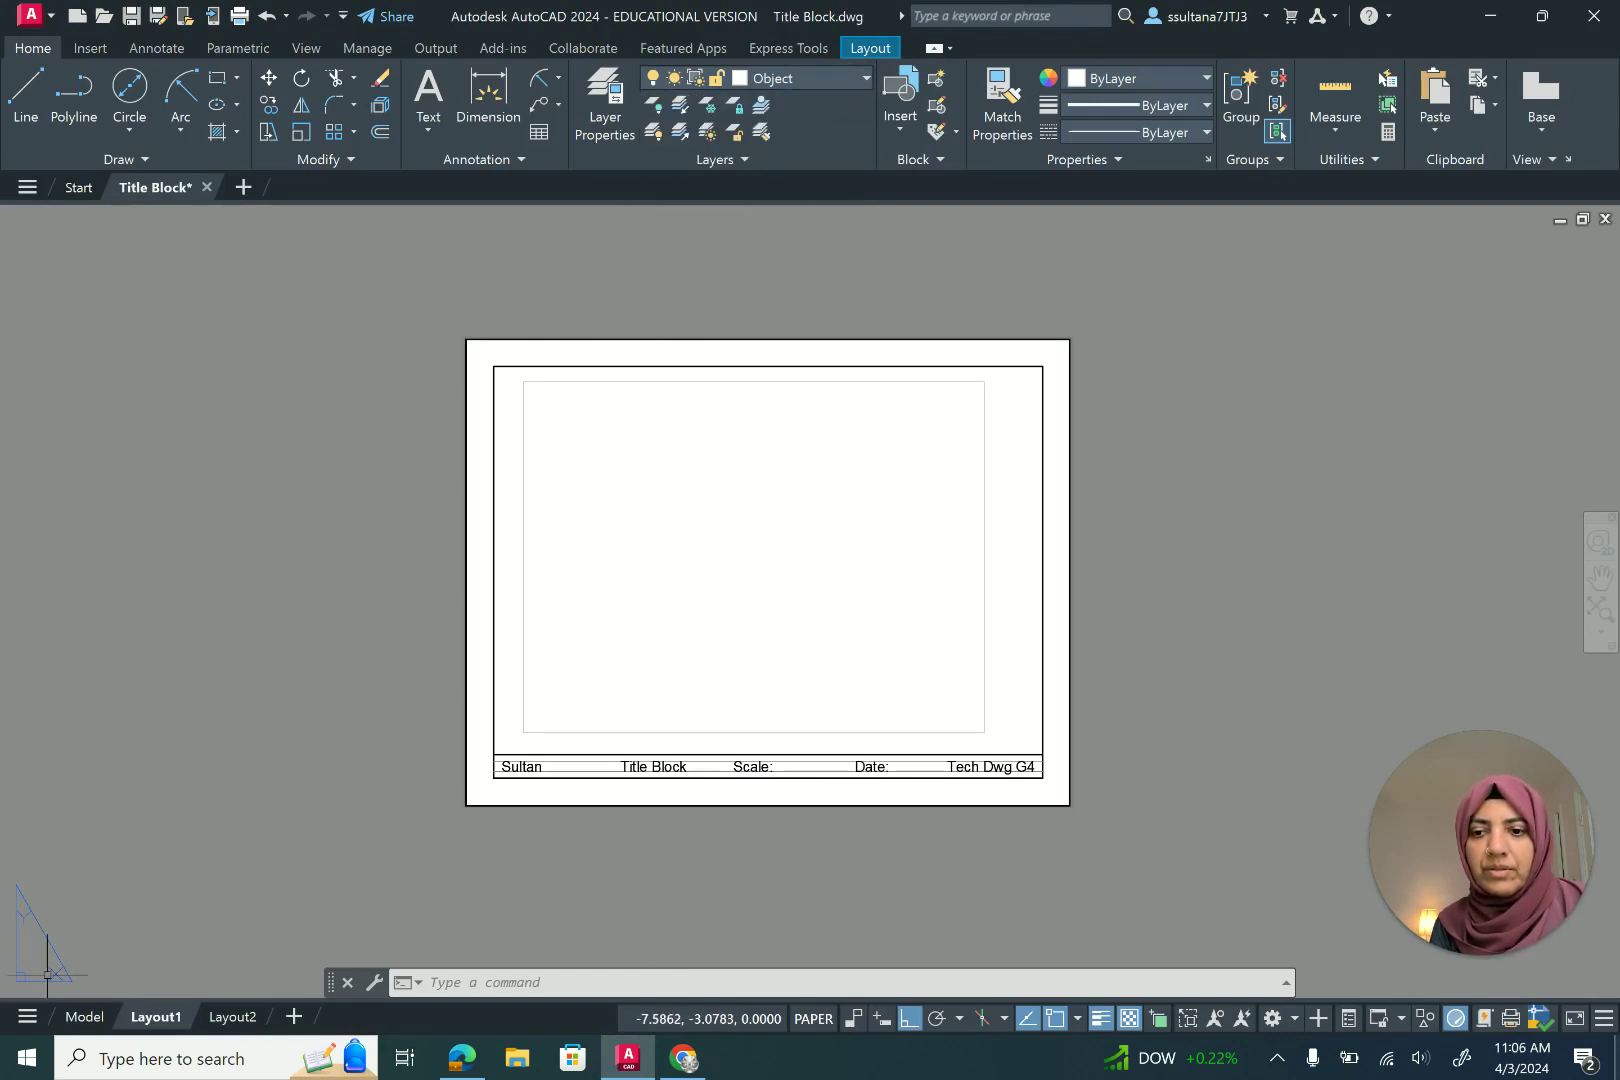
left_click(86, 1016)
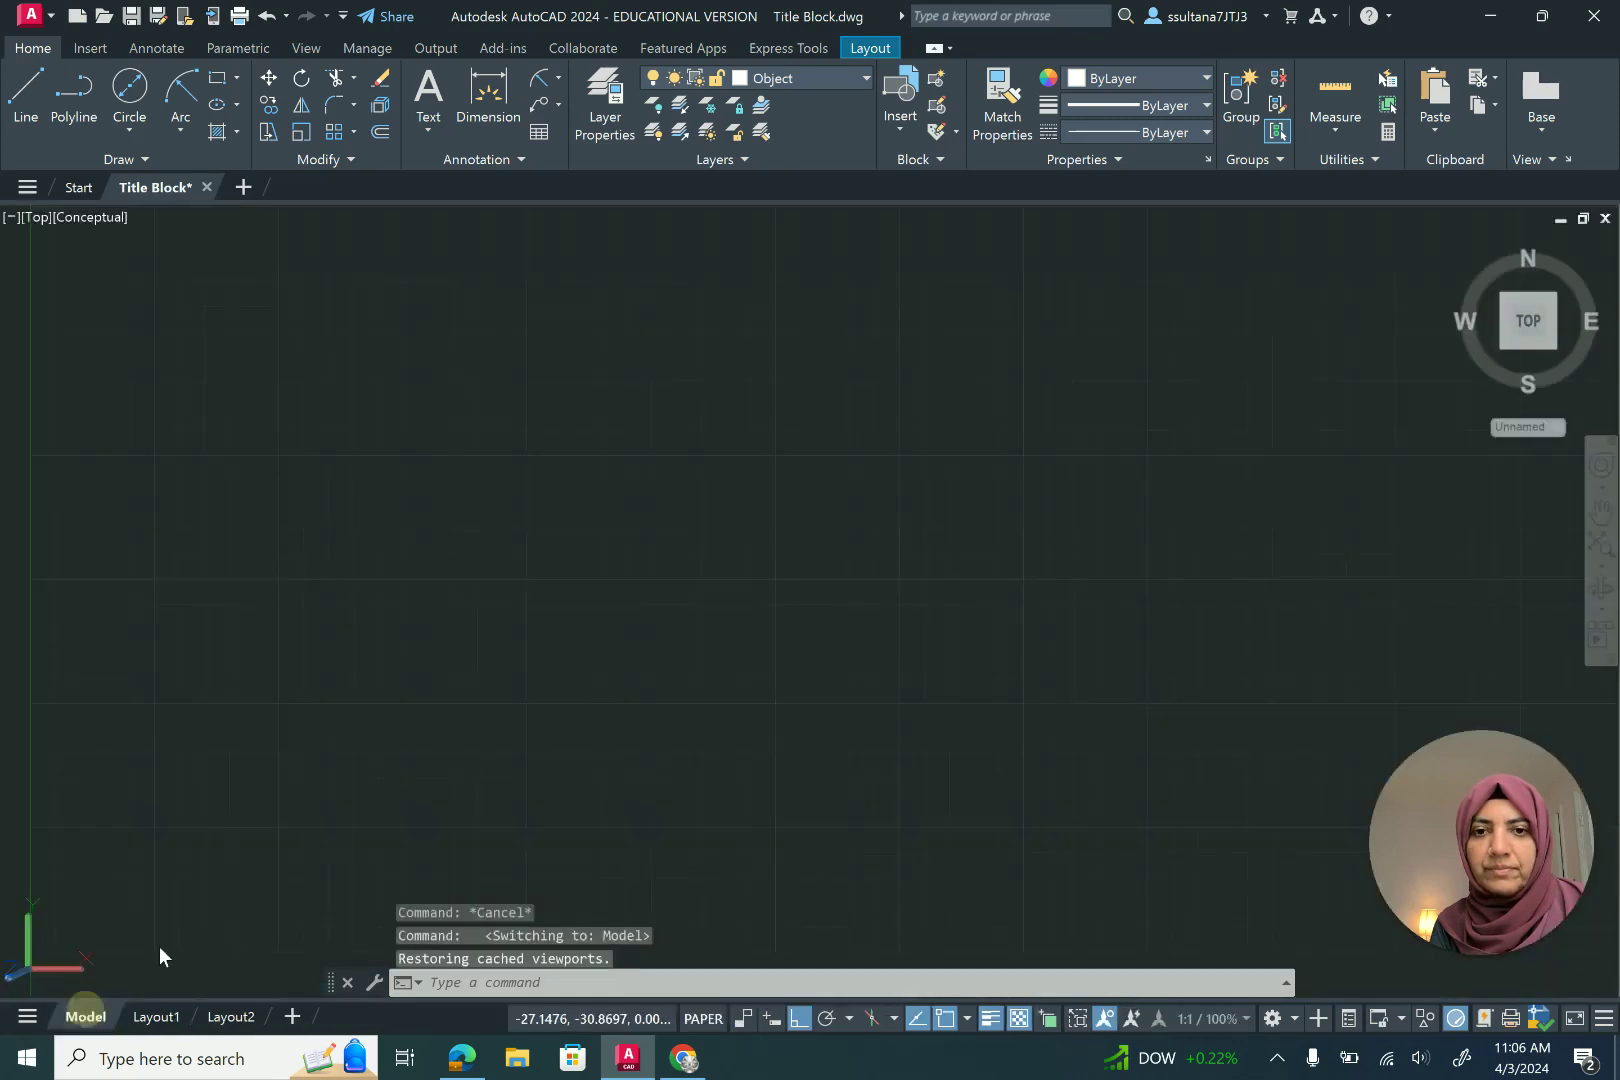
left_click(819, 70)
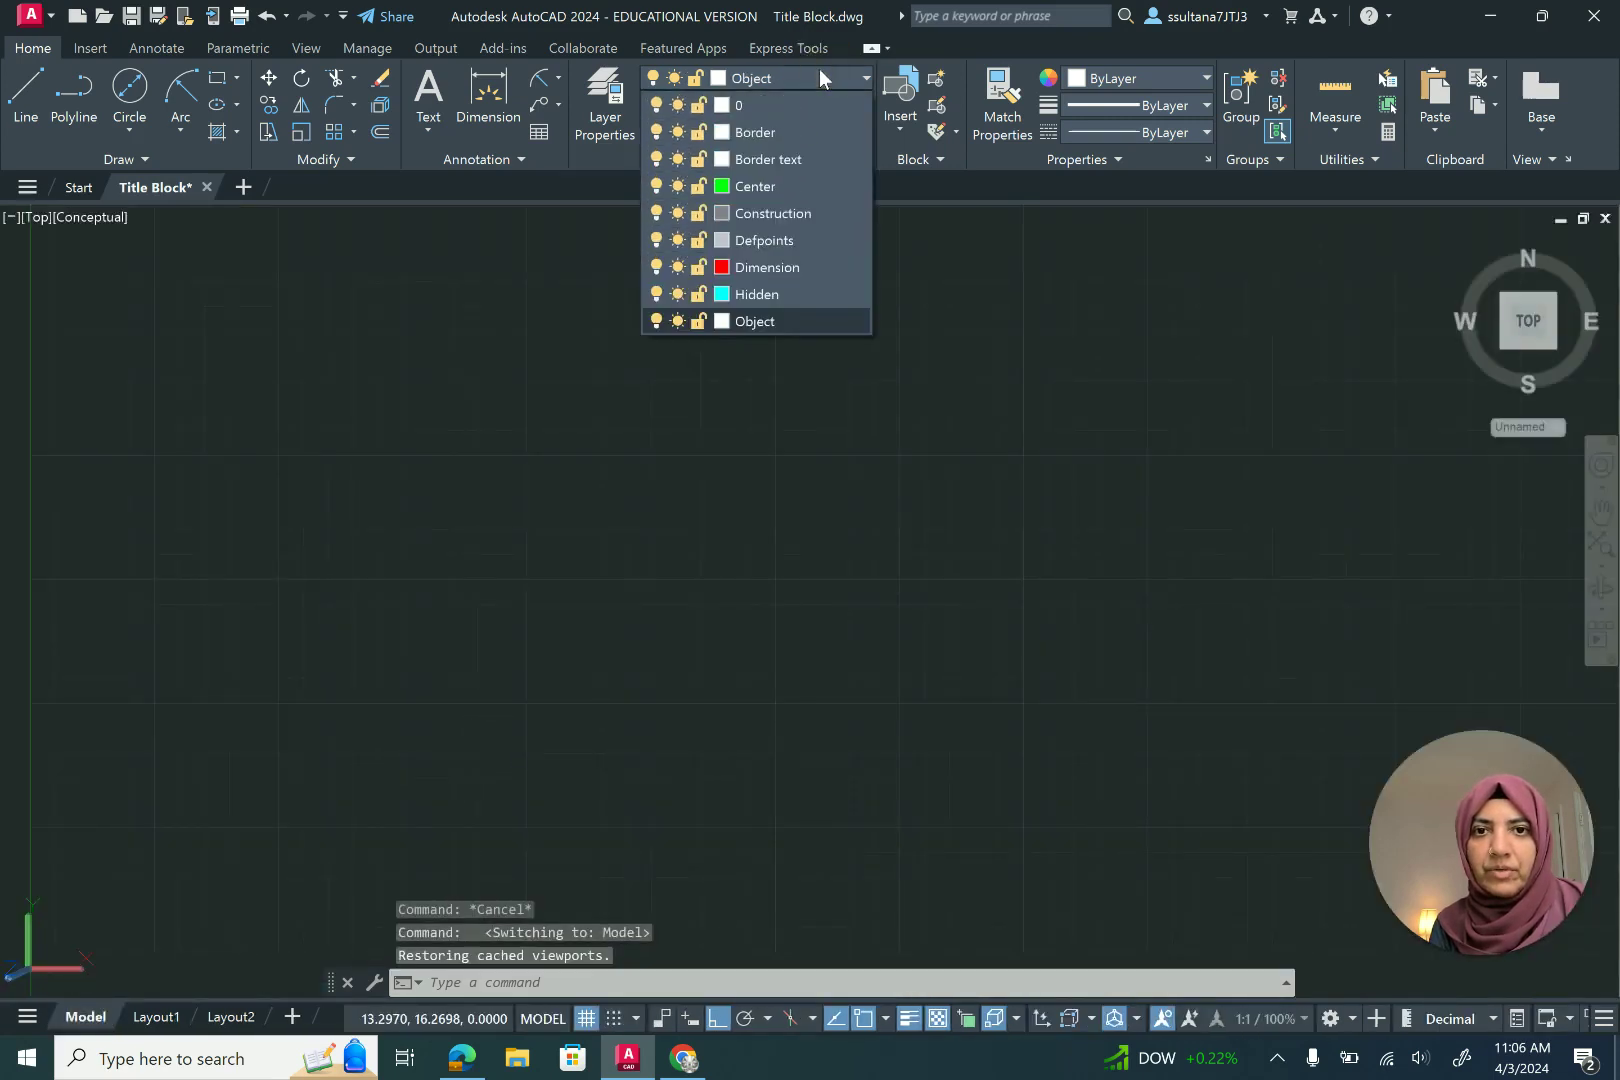
left_click(763, 294)
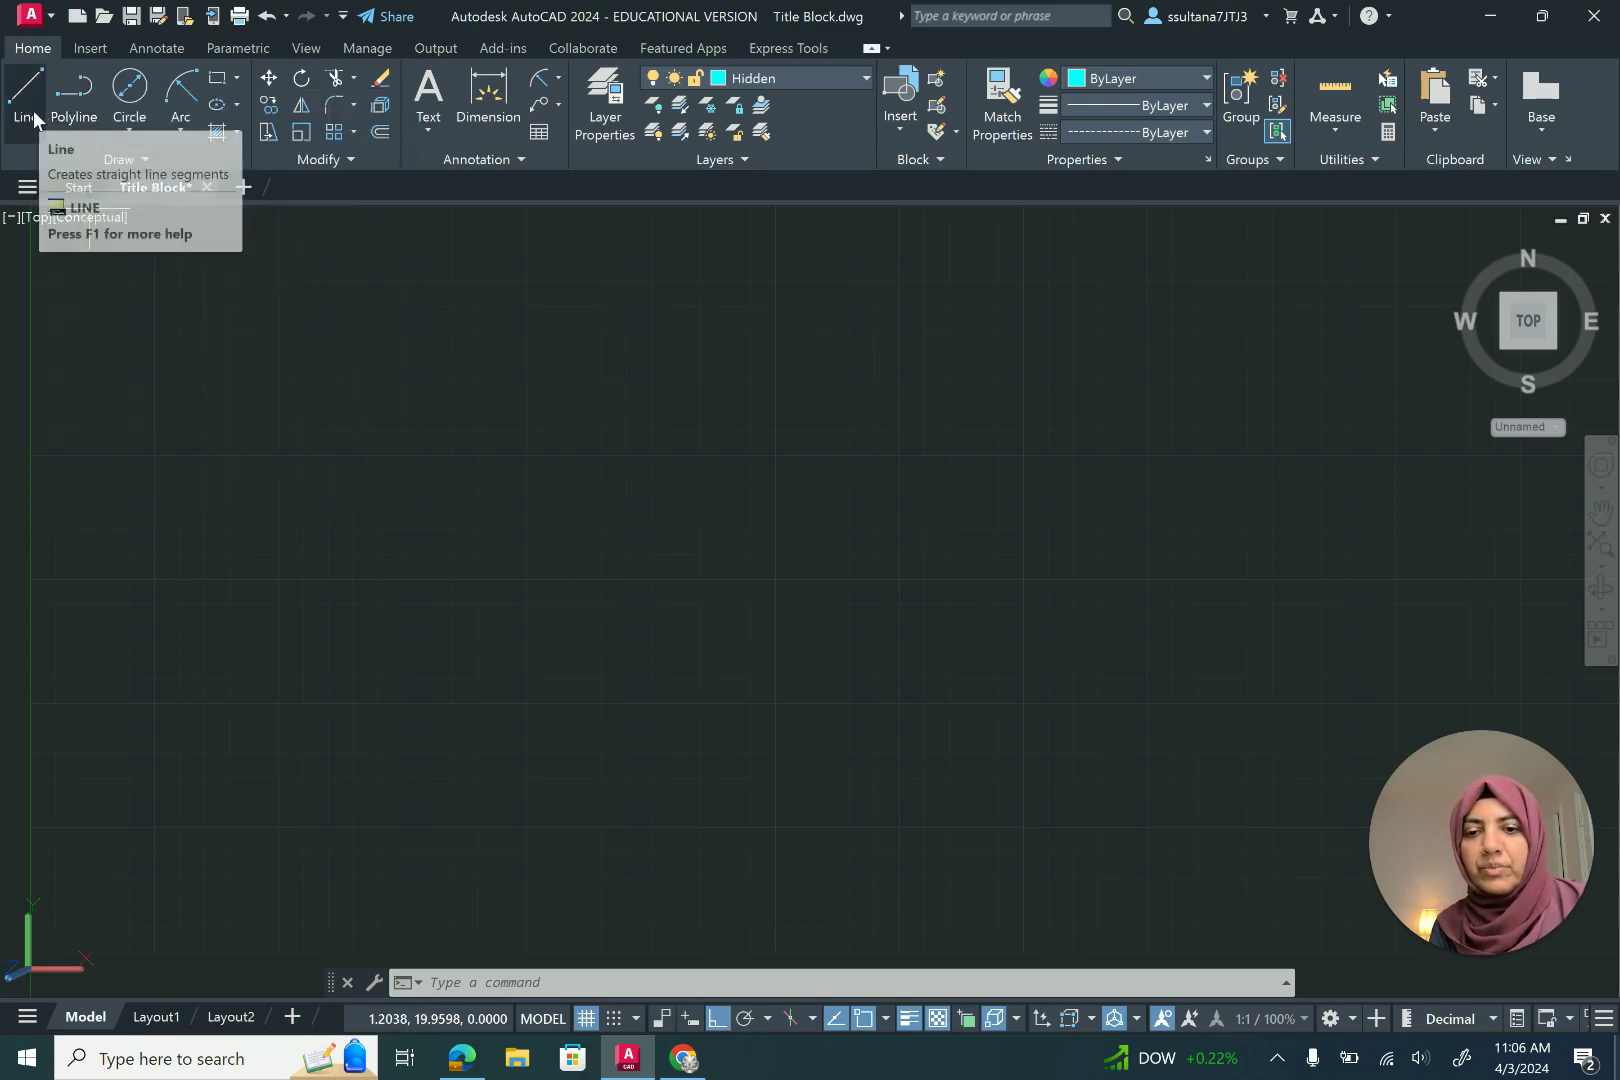
Draw a horizontal line 7 units long to the right, starting at point 10,10
left_click(27, 97)
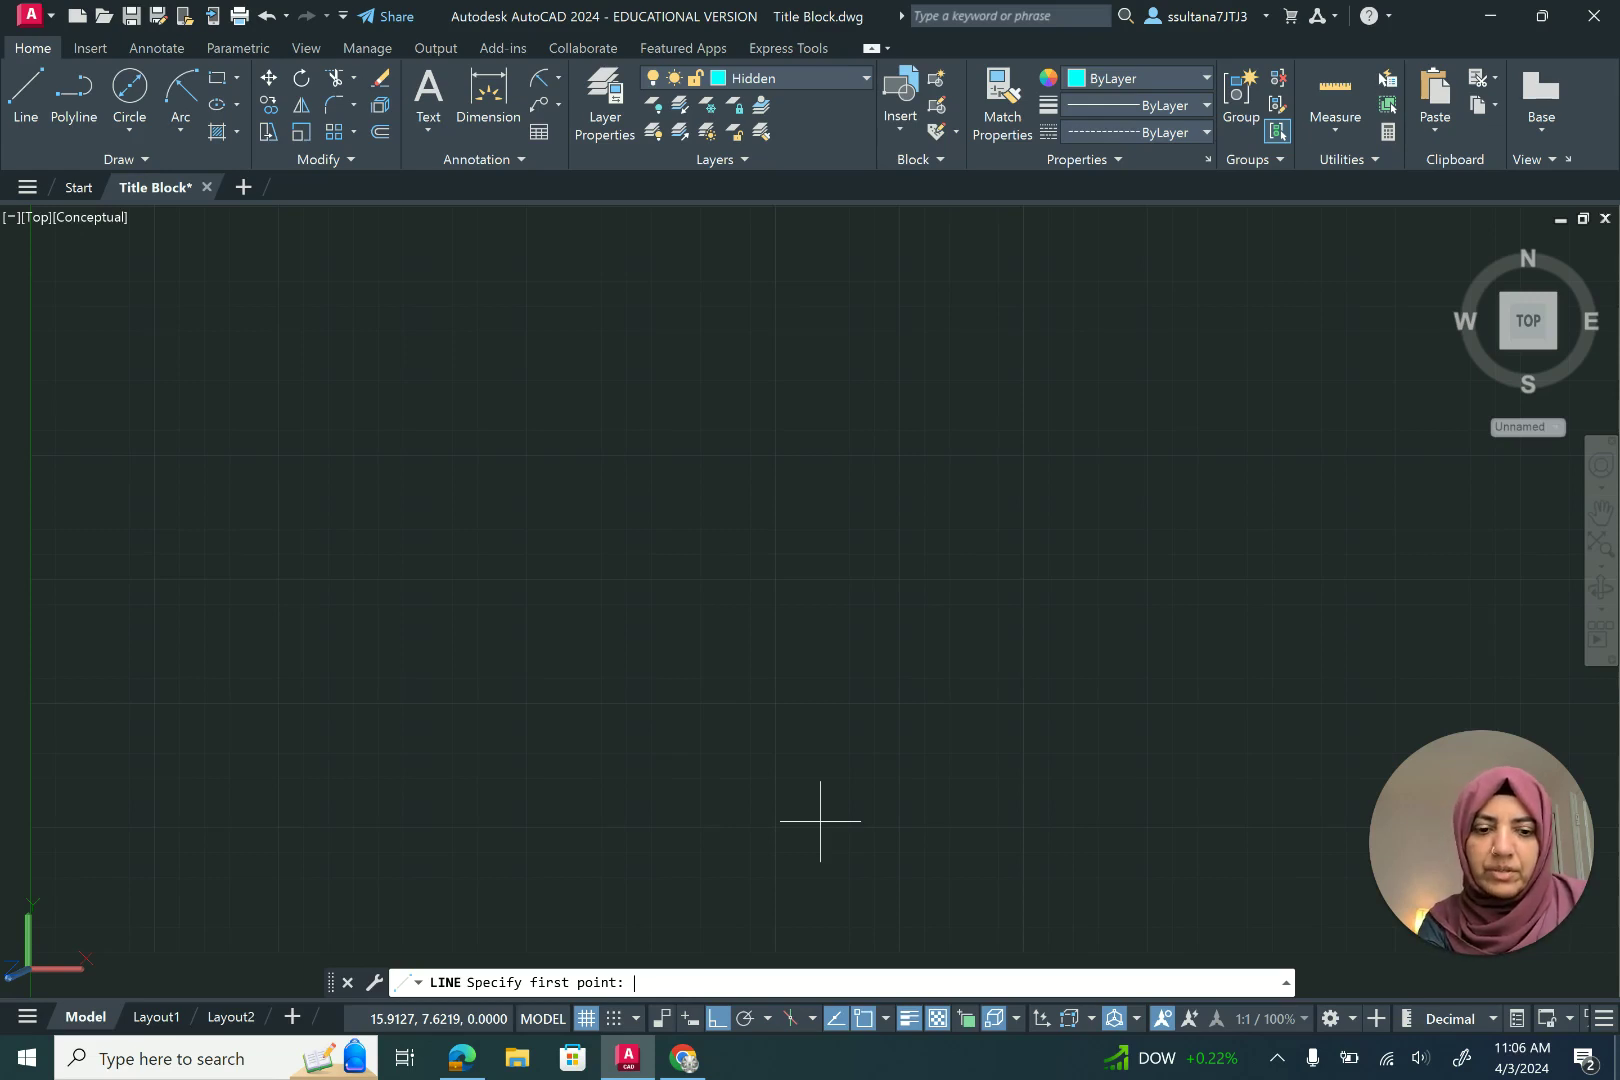
type("10,10")
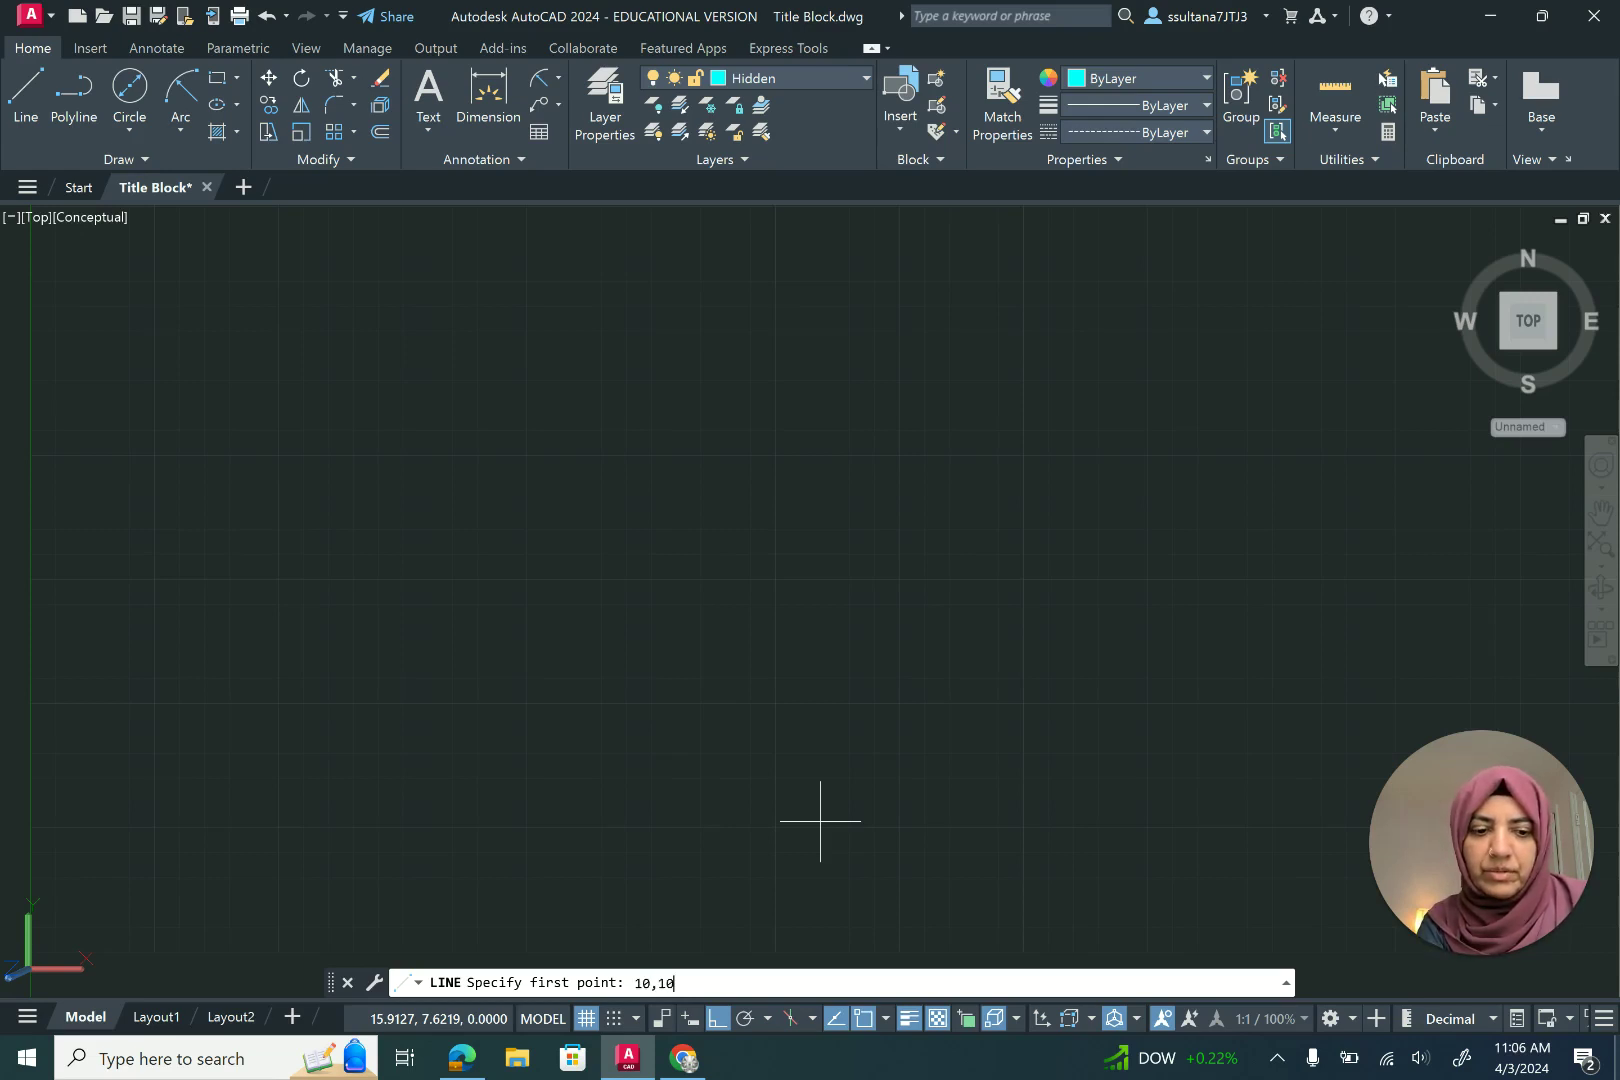
key("Return")
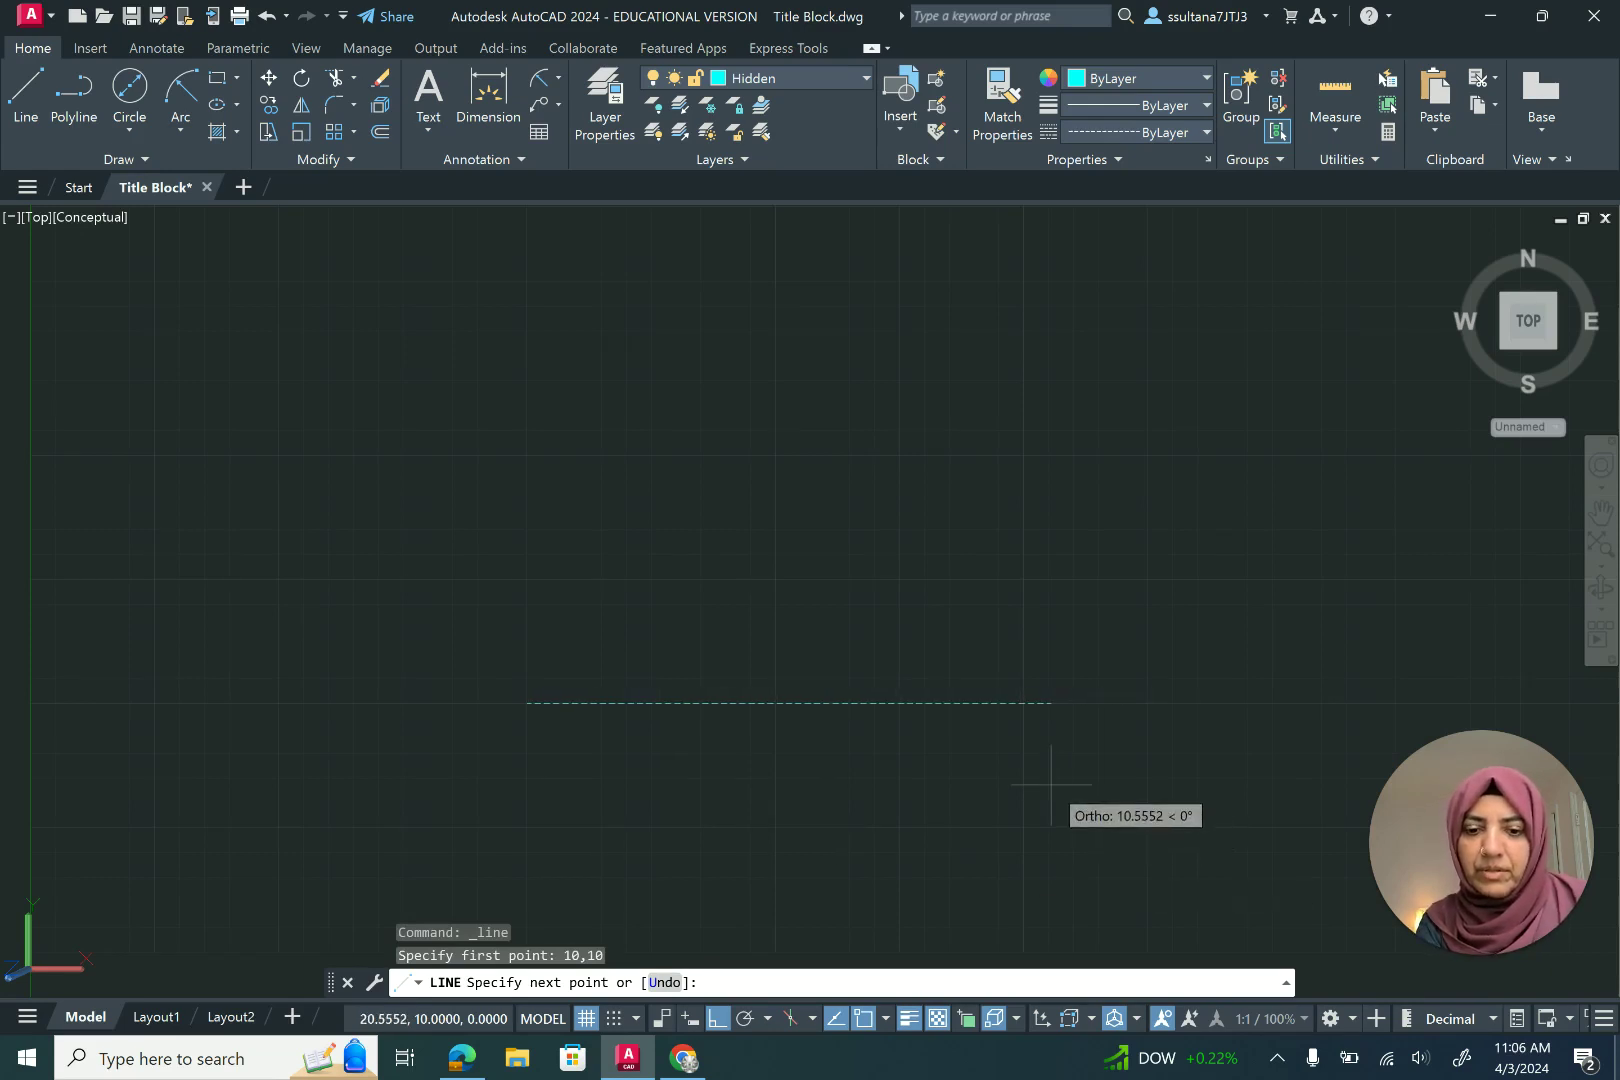
type("7")
key("Return")
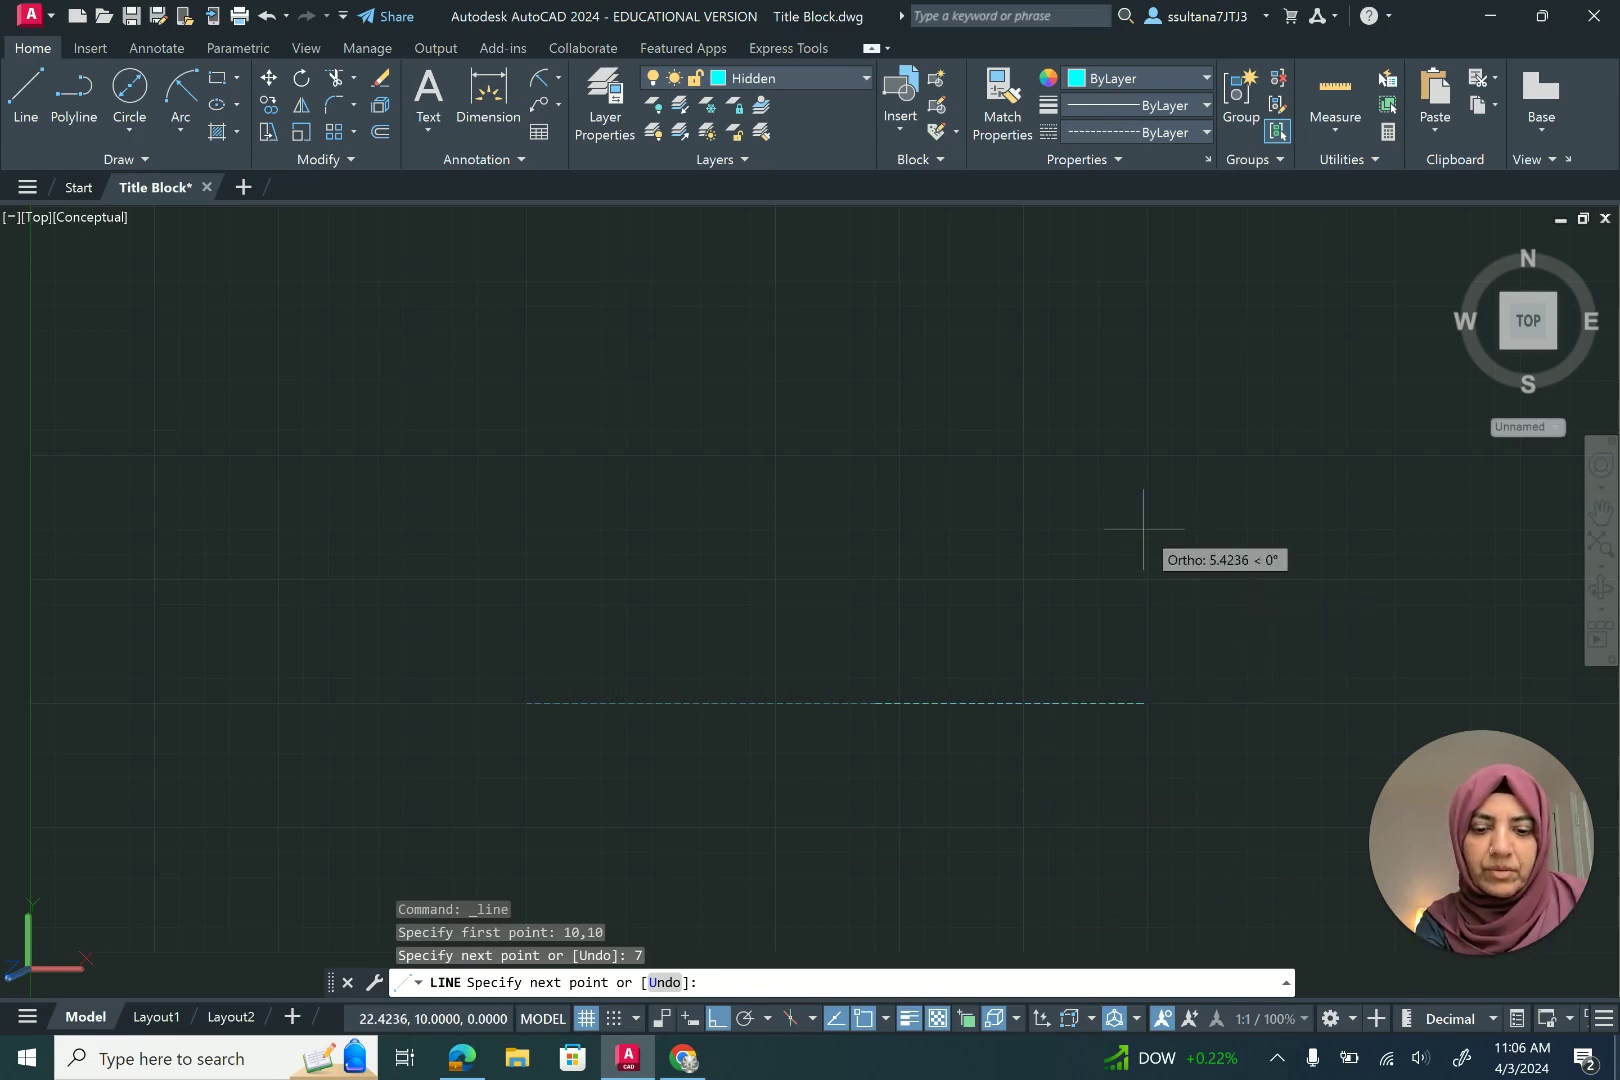
key("Return")
Offset the horizontal dashed line upward six times at a distance of 1.0000, using the Multiple option
scroll(811, 595, "up", 1)
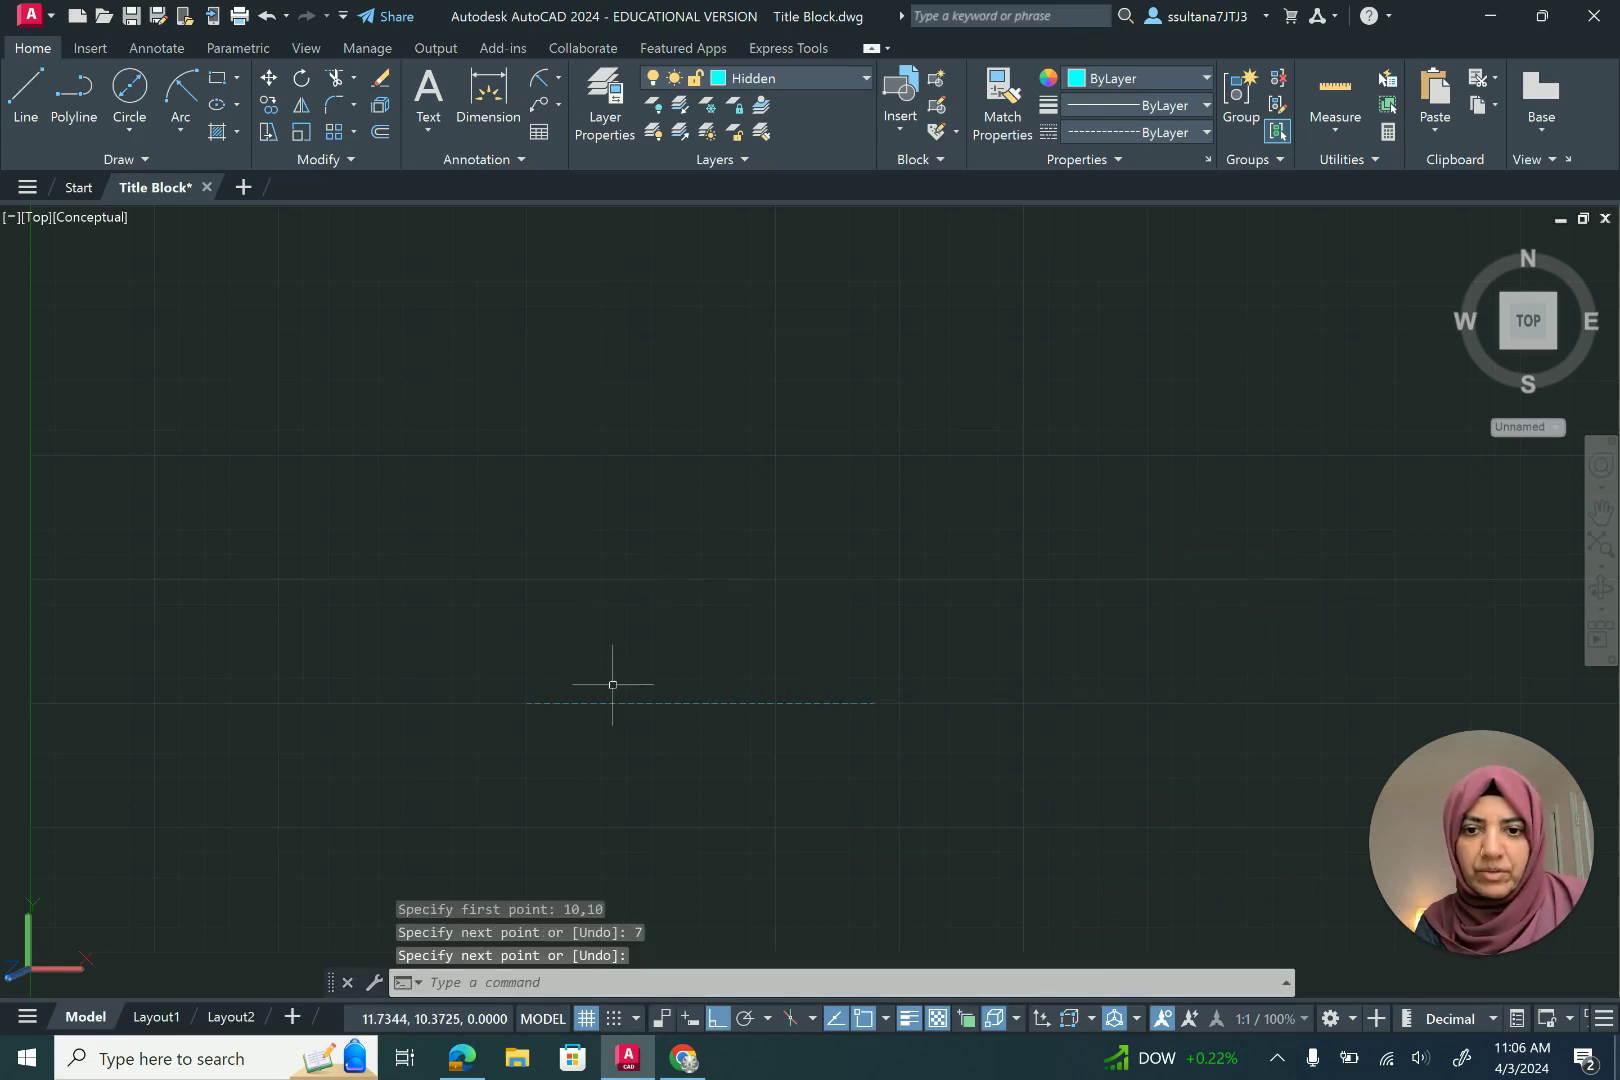
scroll(563, 689, "up", 1)
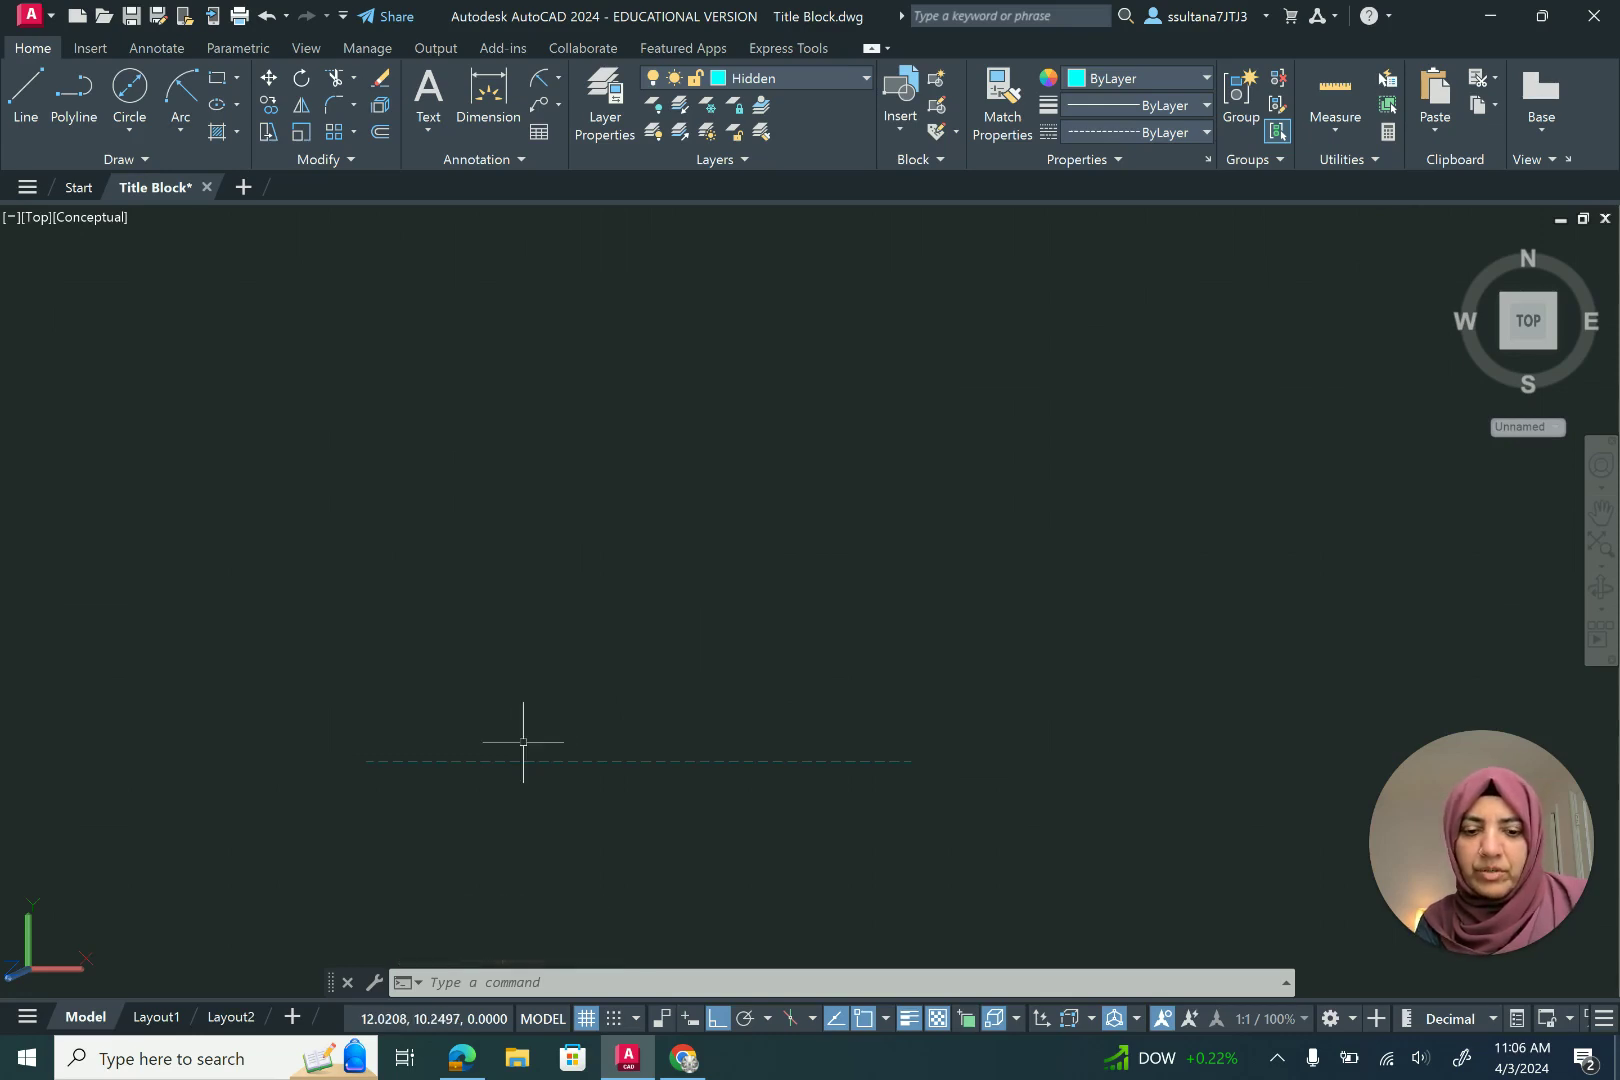
type("o")
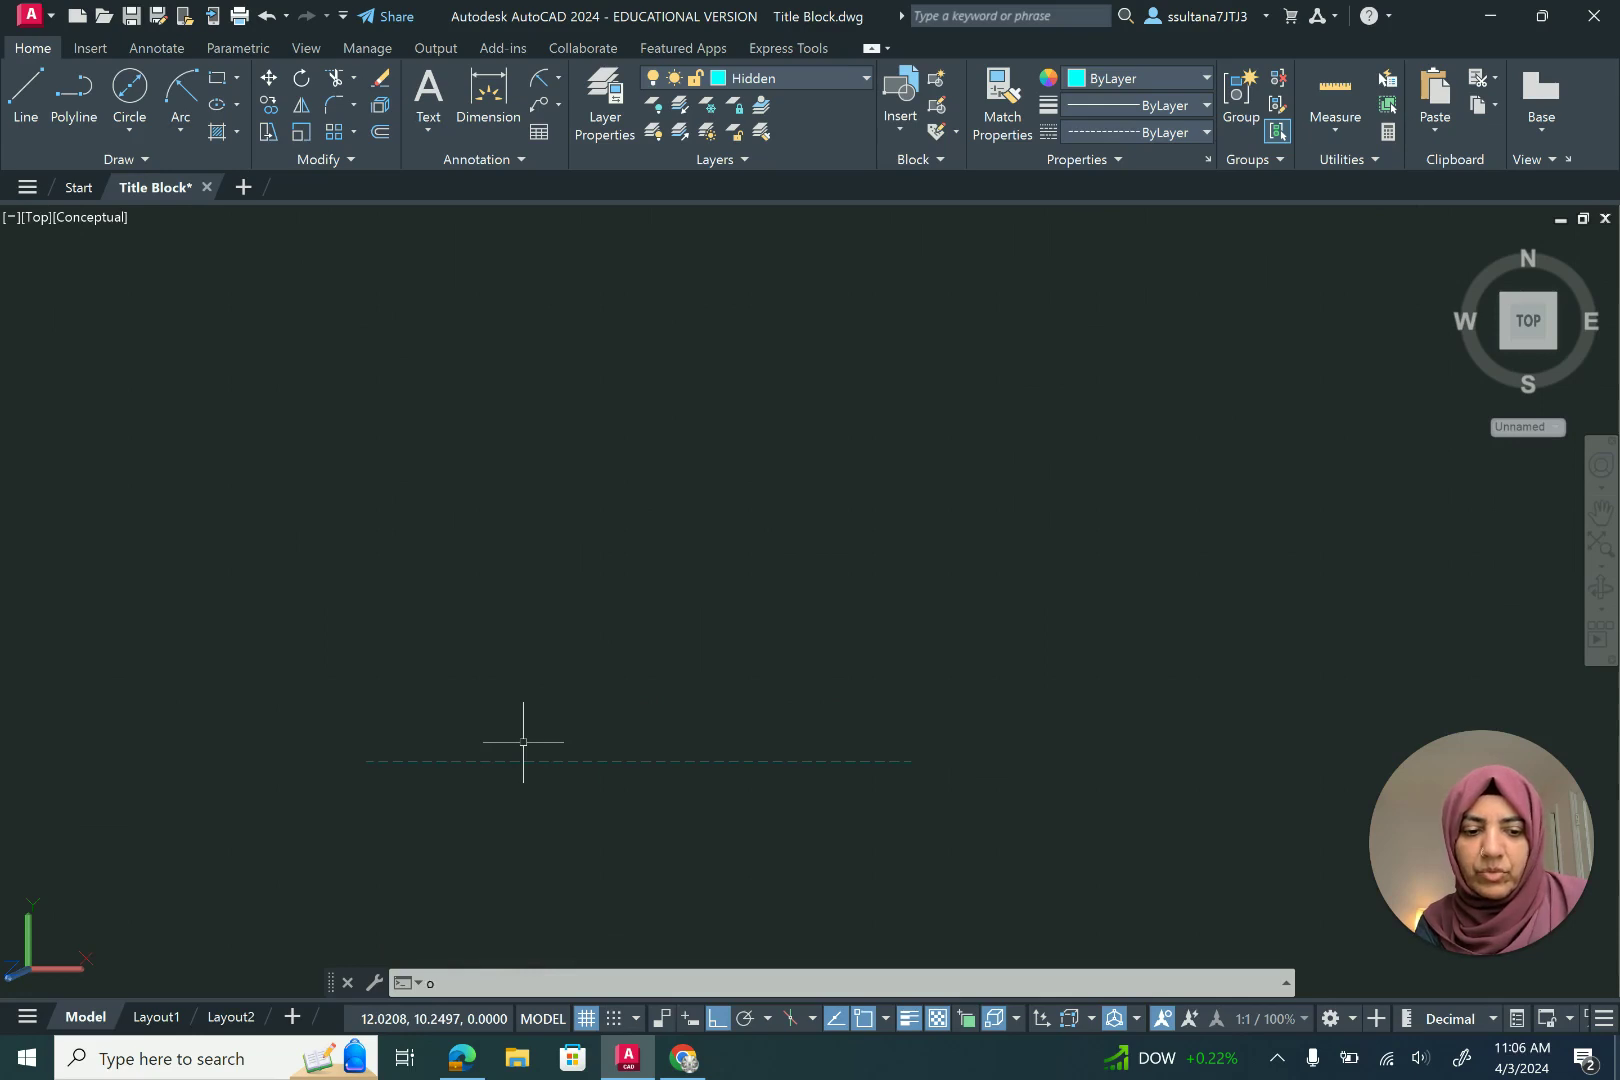
key("Return")
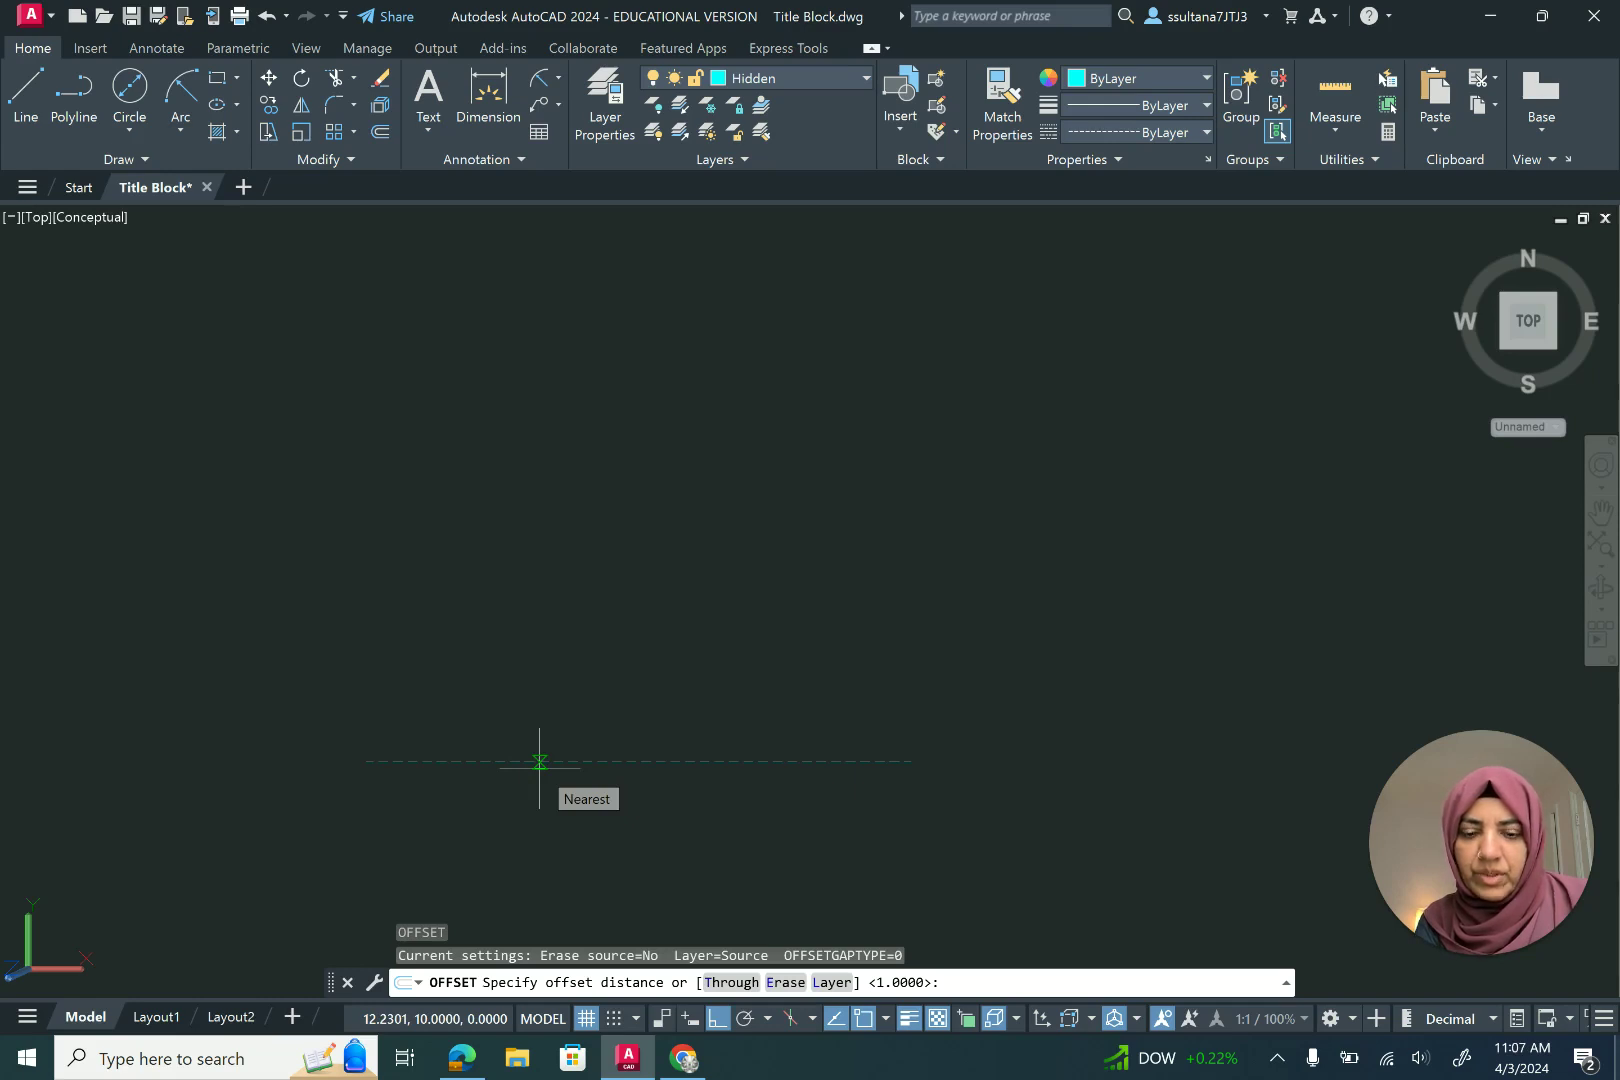
key("Return")
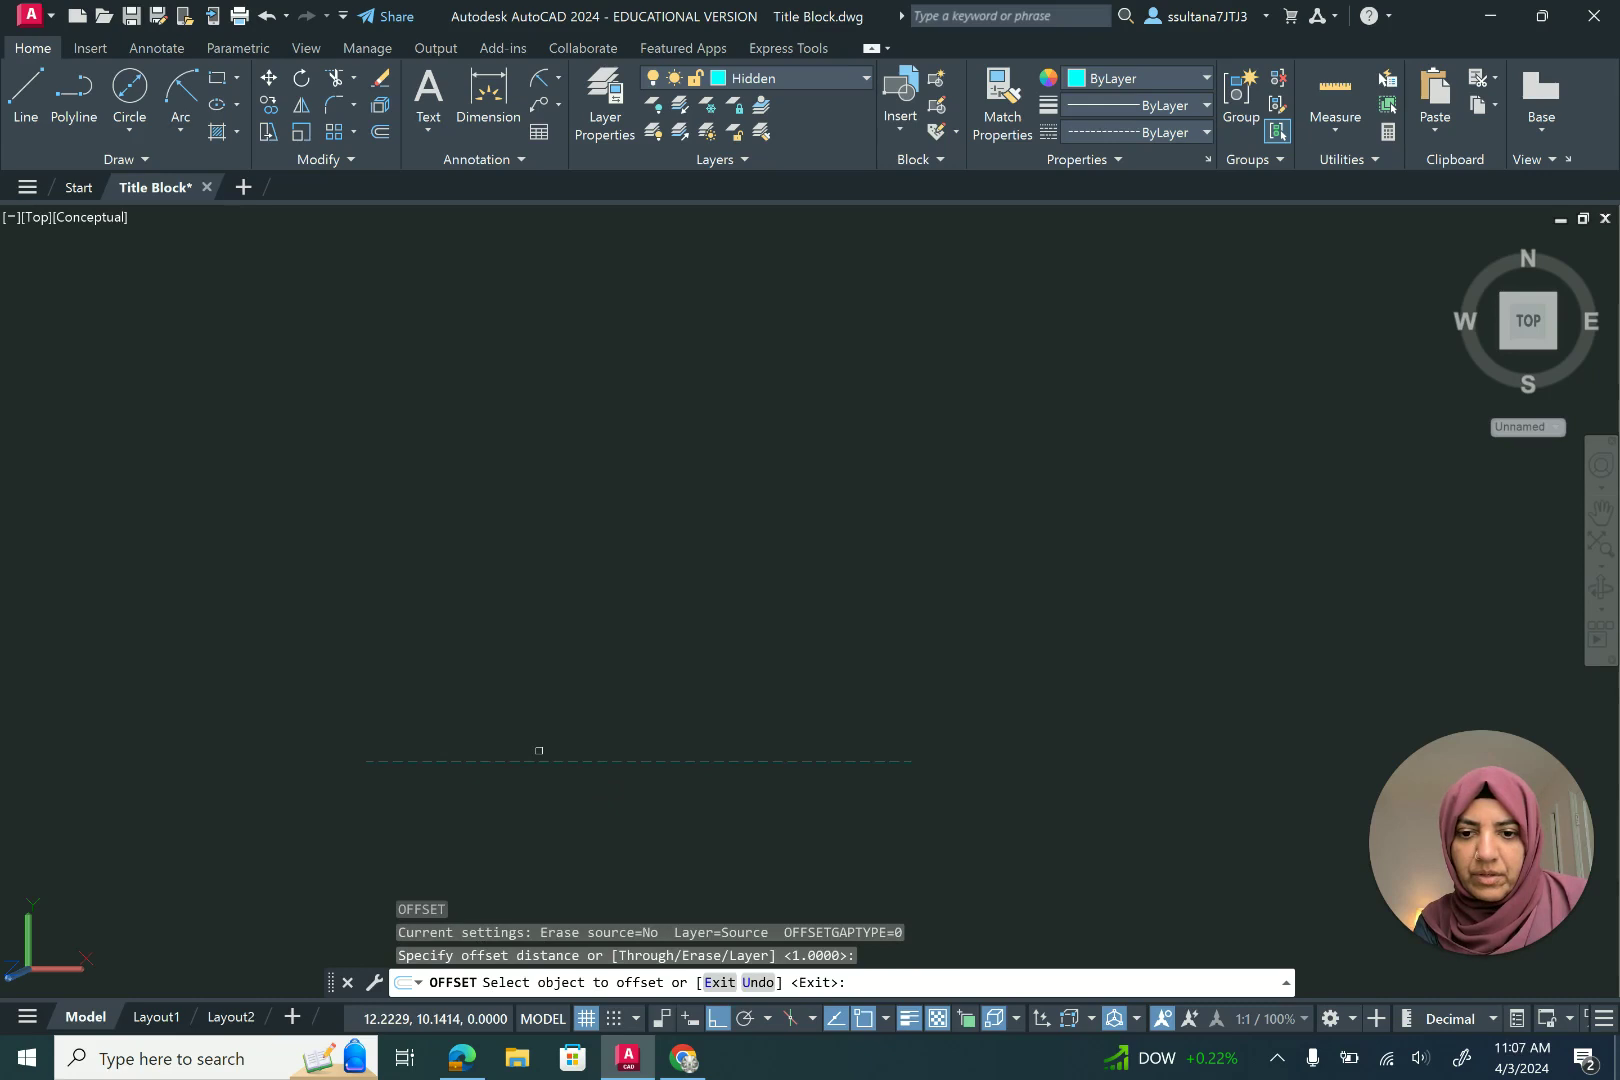
left_click(547, 761)
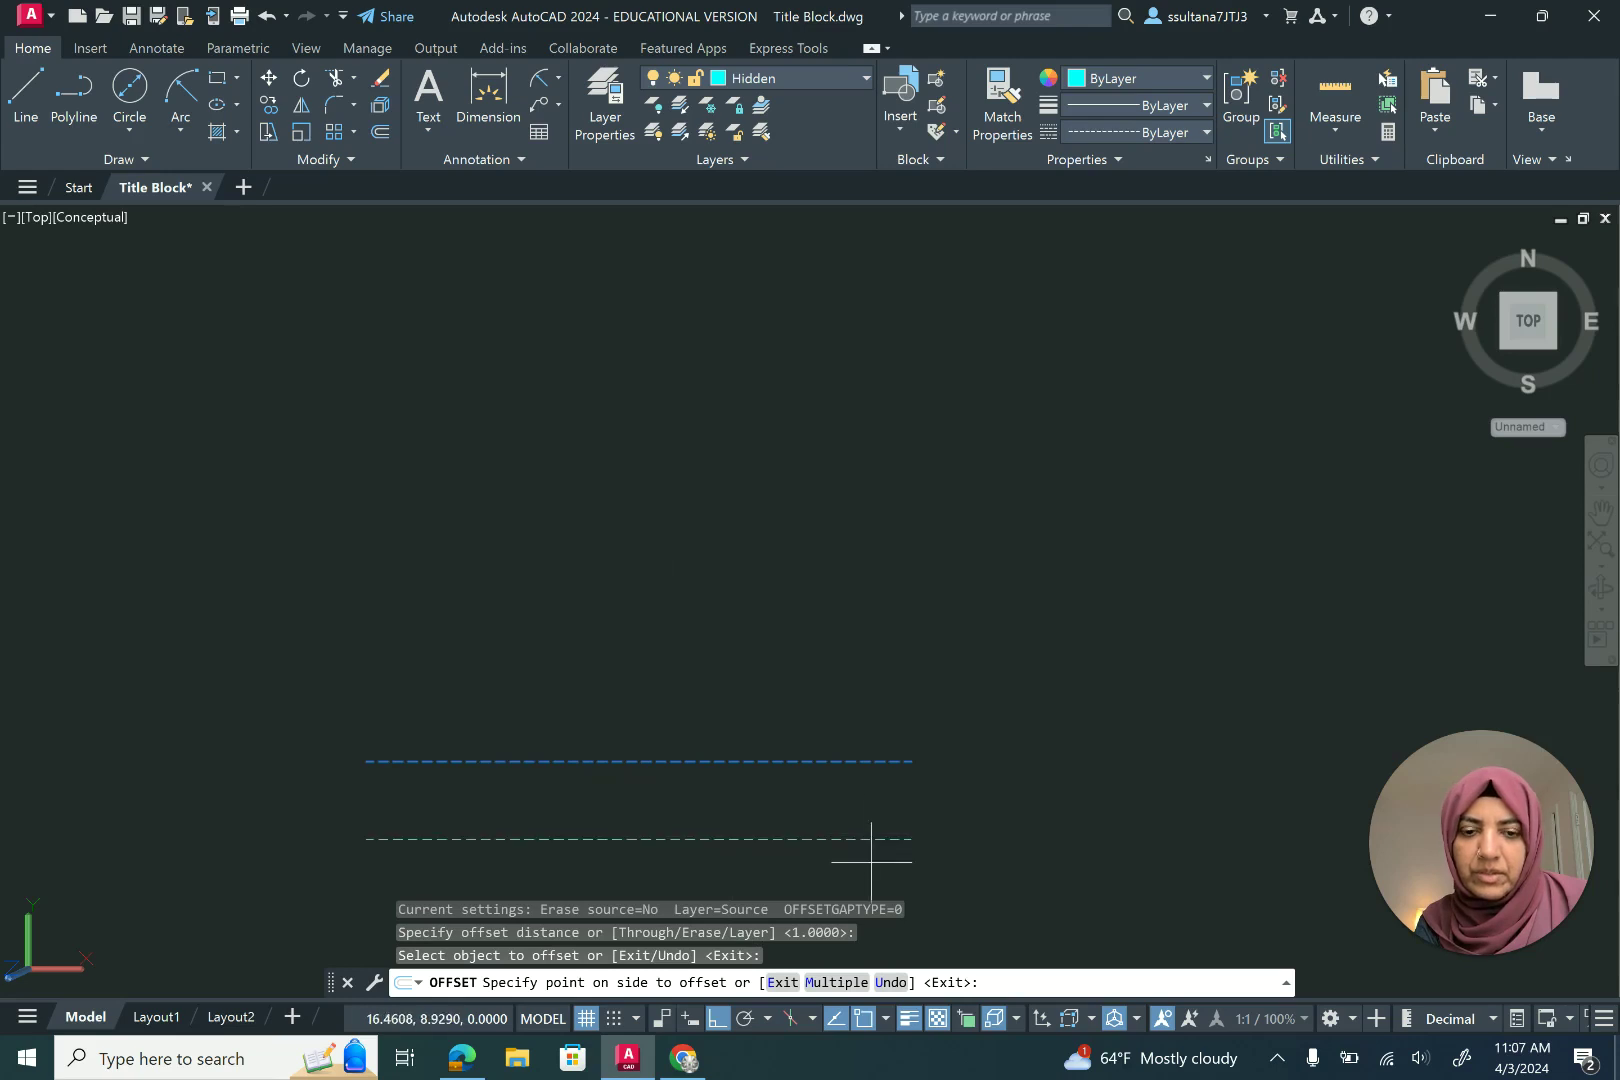
left_click(837, 983)
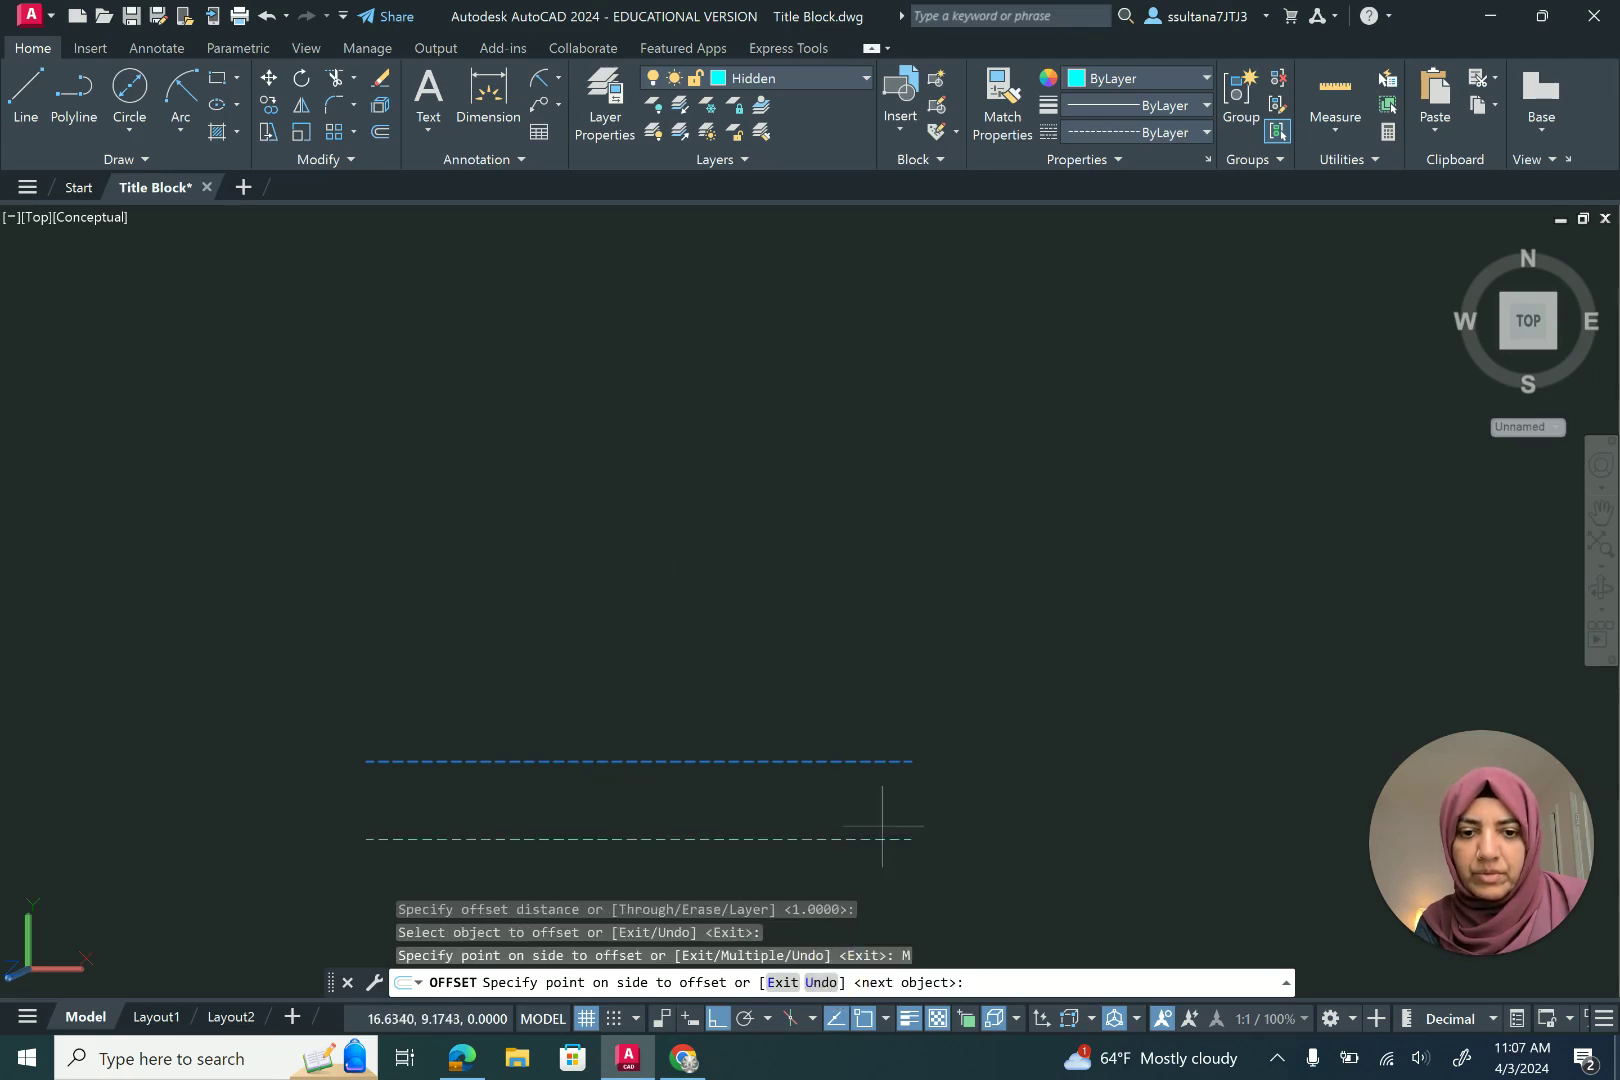
left_click(836, 659)
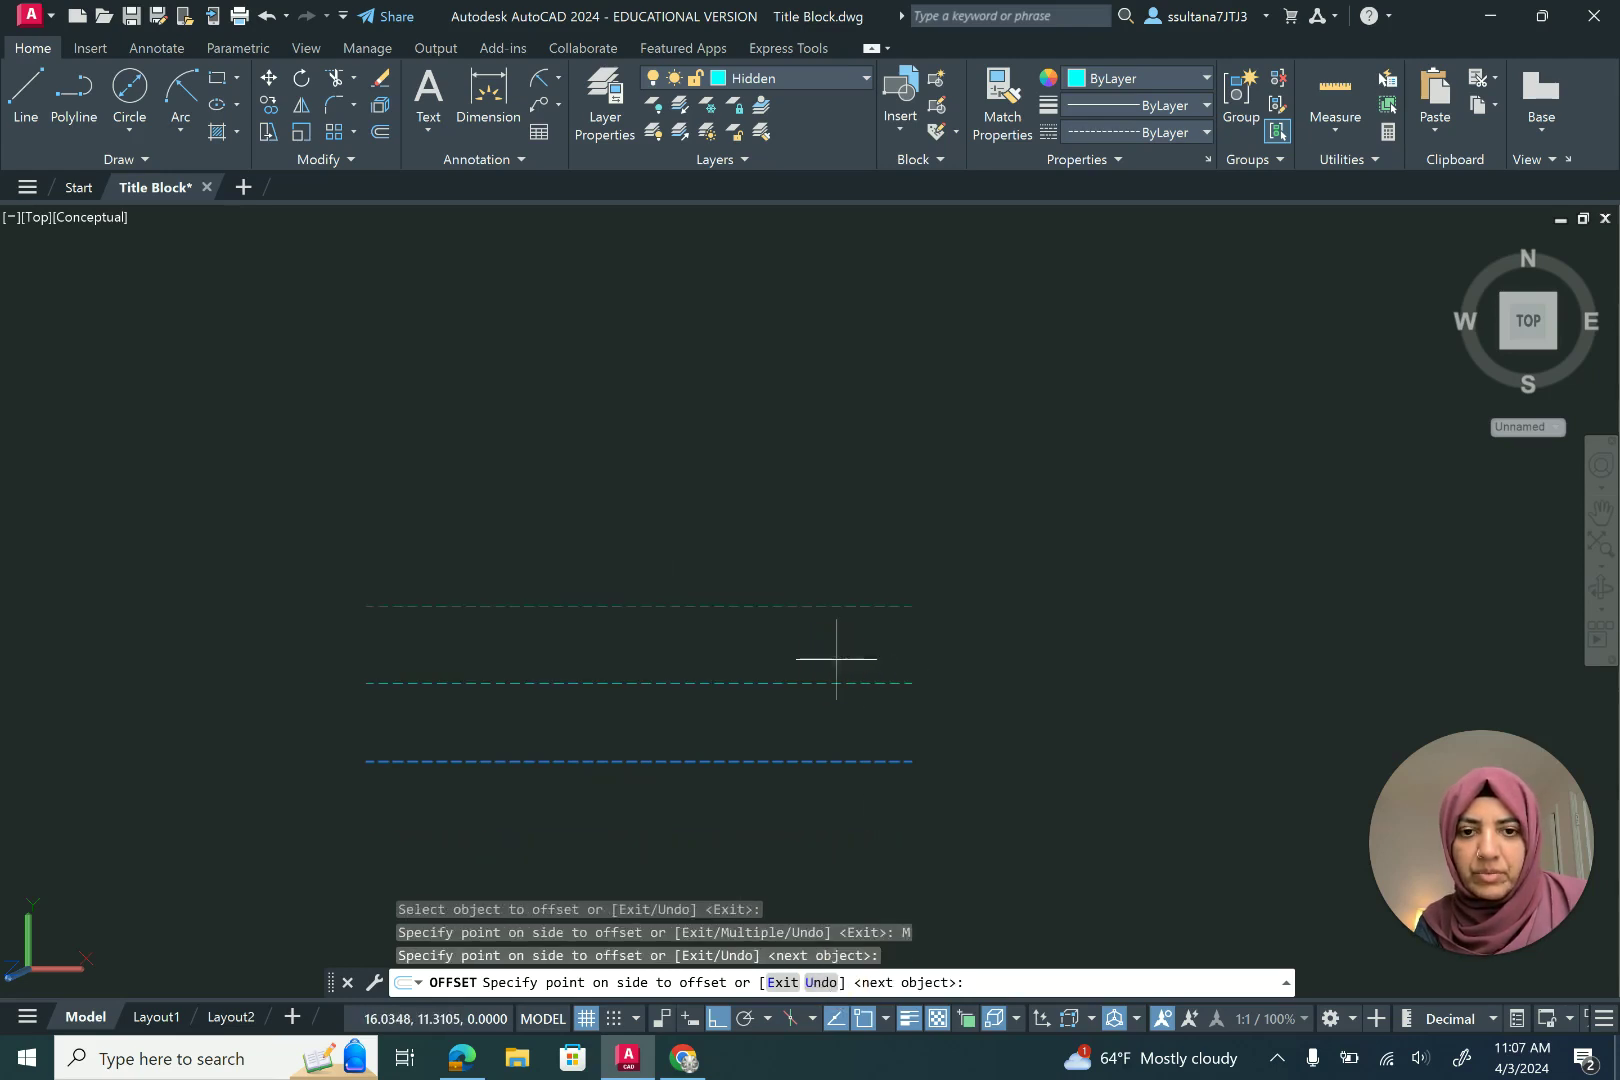
left_click(821, 503)
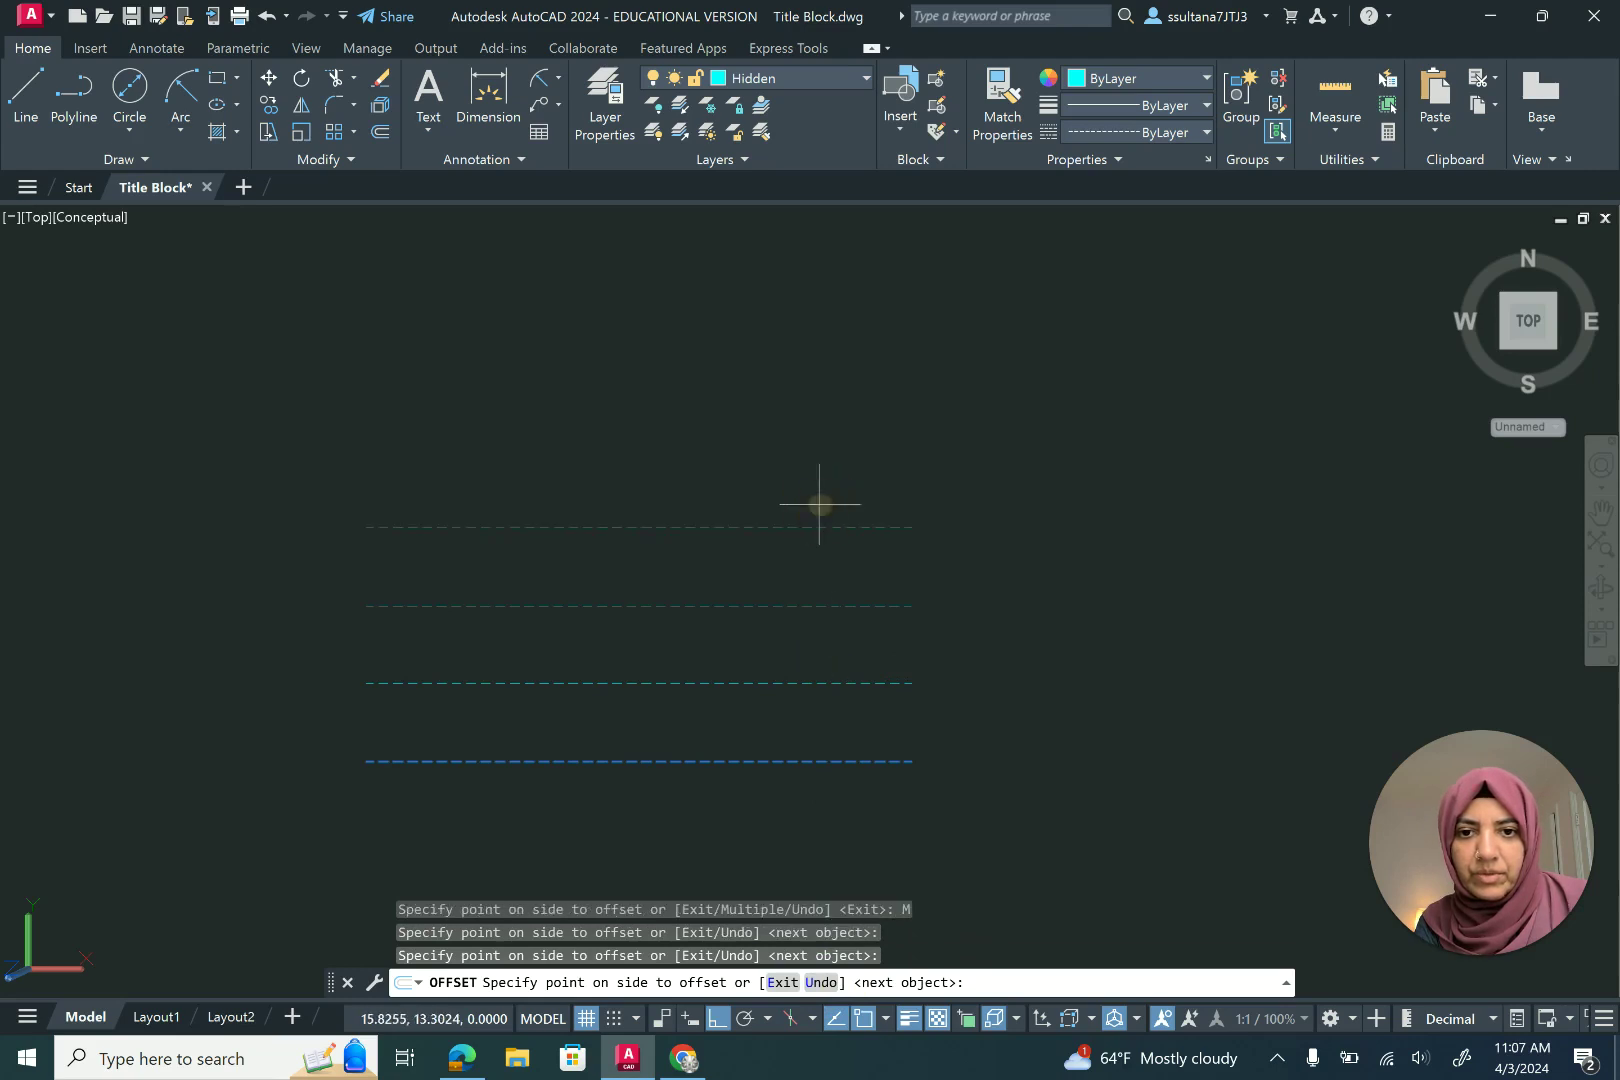
left_click(814, 476)
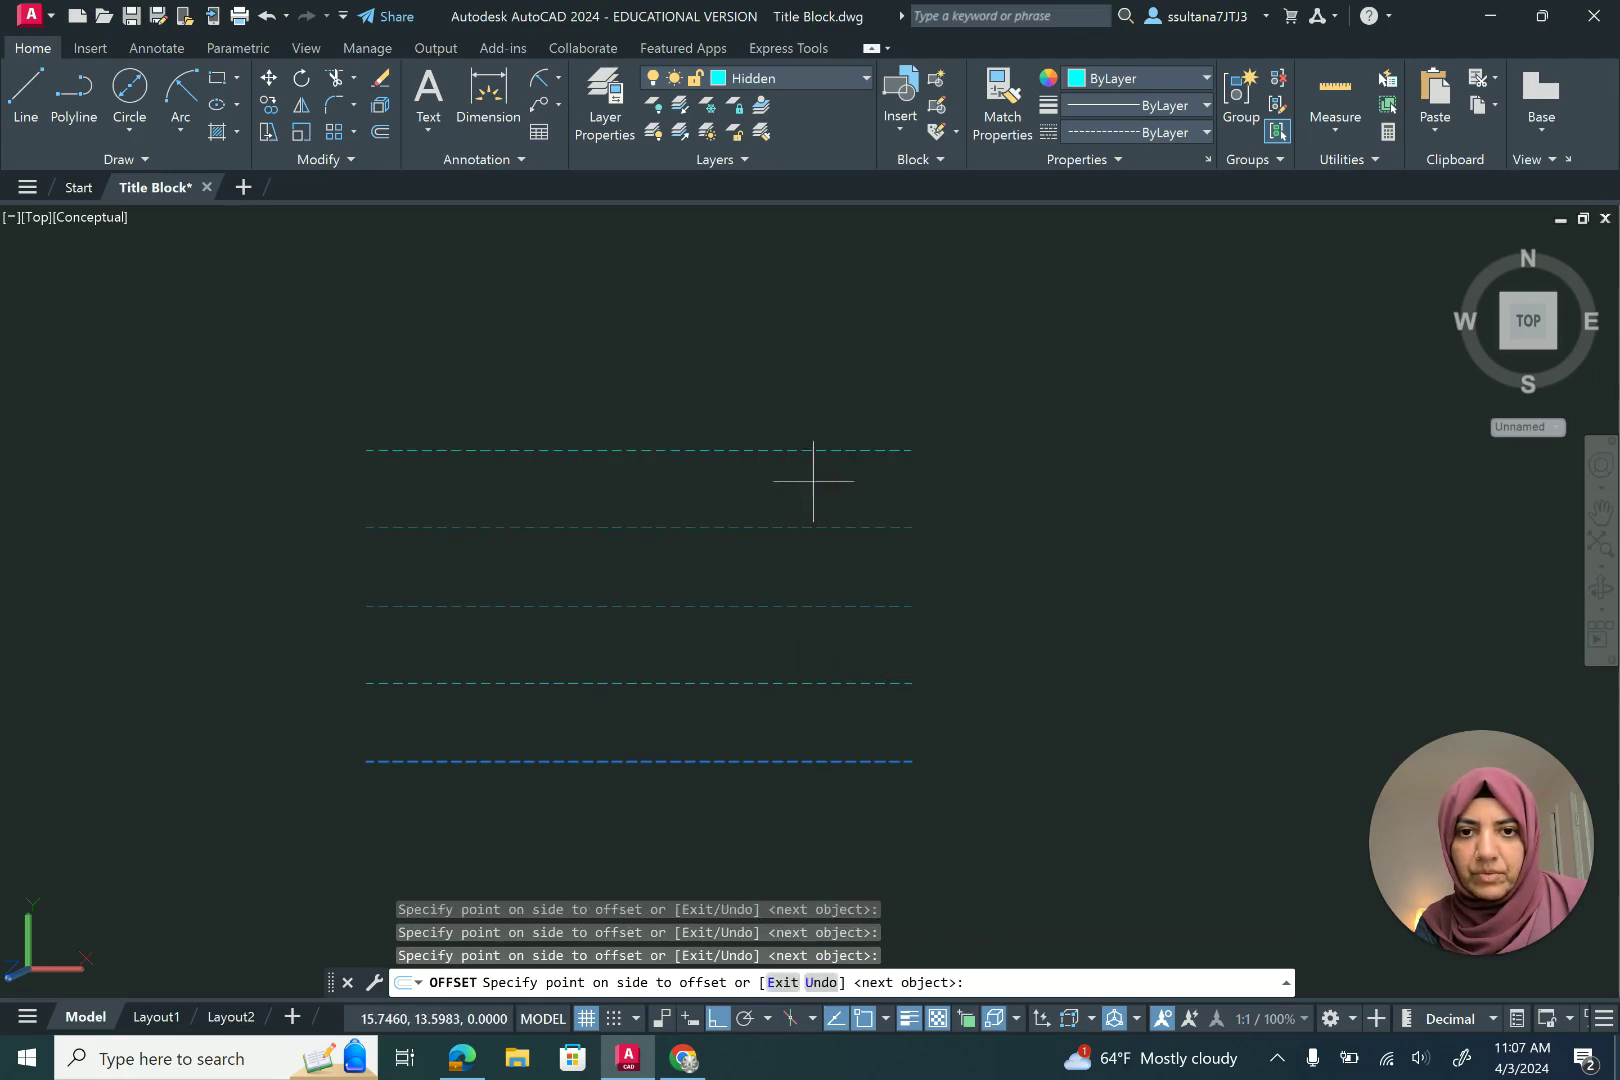
left_click(802, 405)
left_click(803, 314)
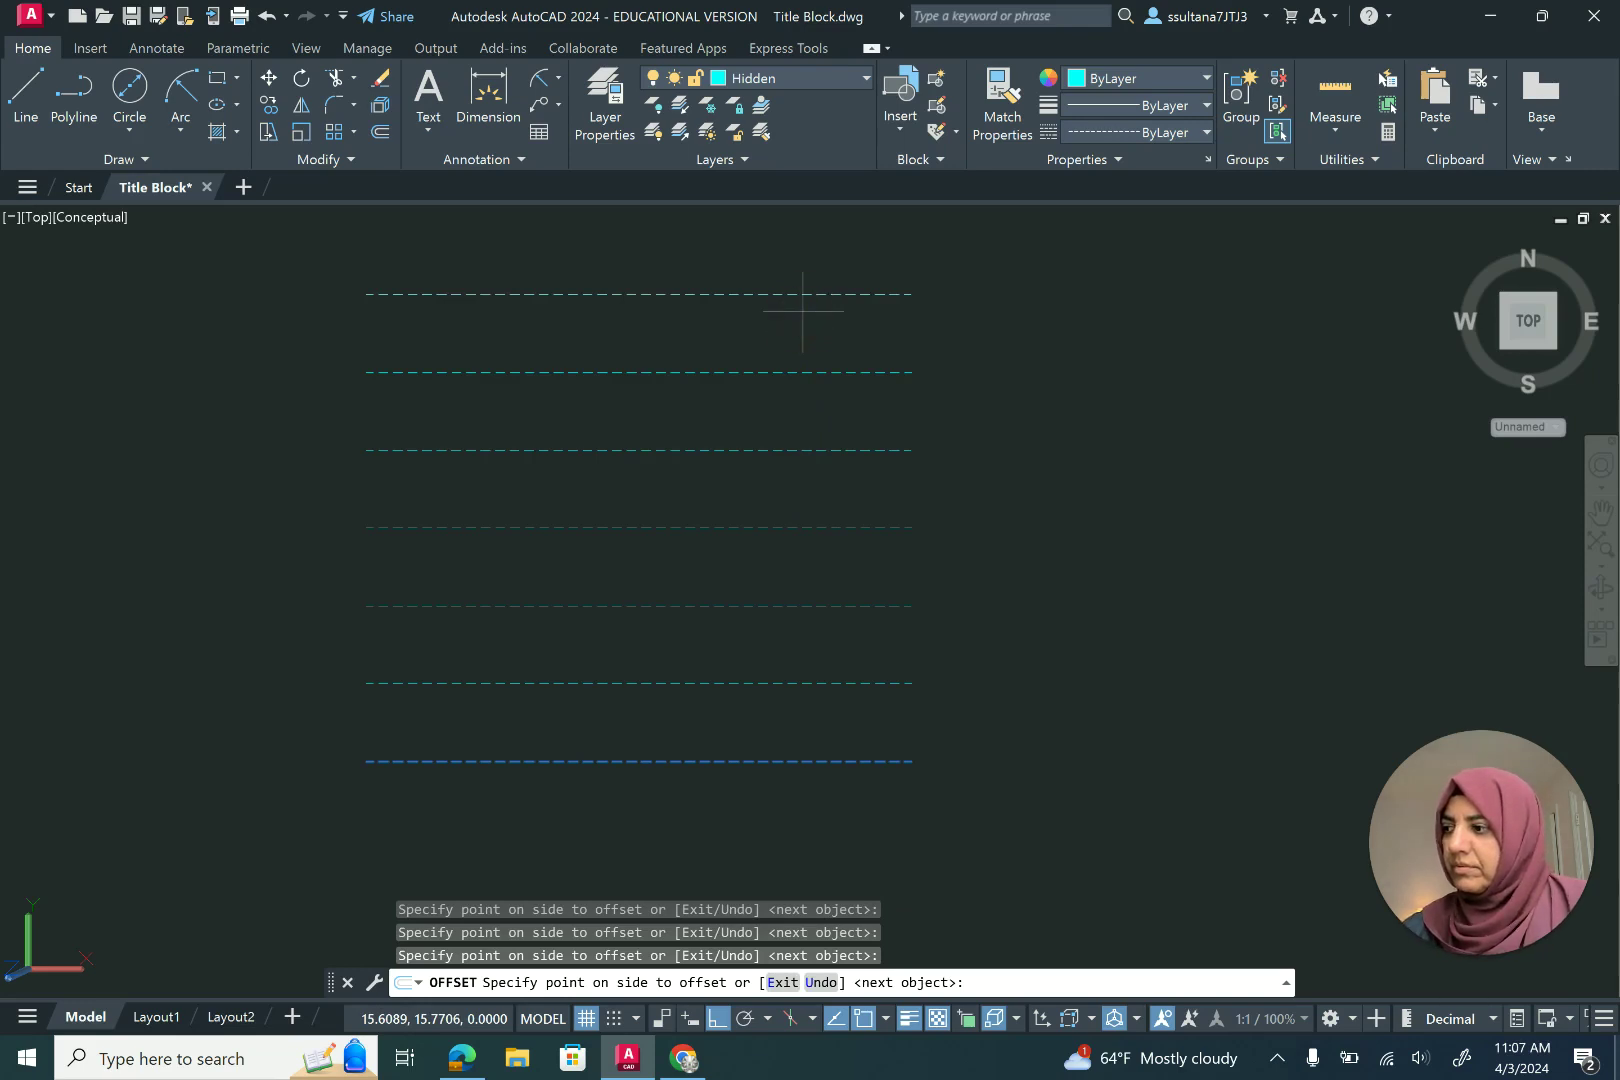
left_click(830, 238)
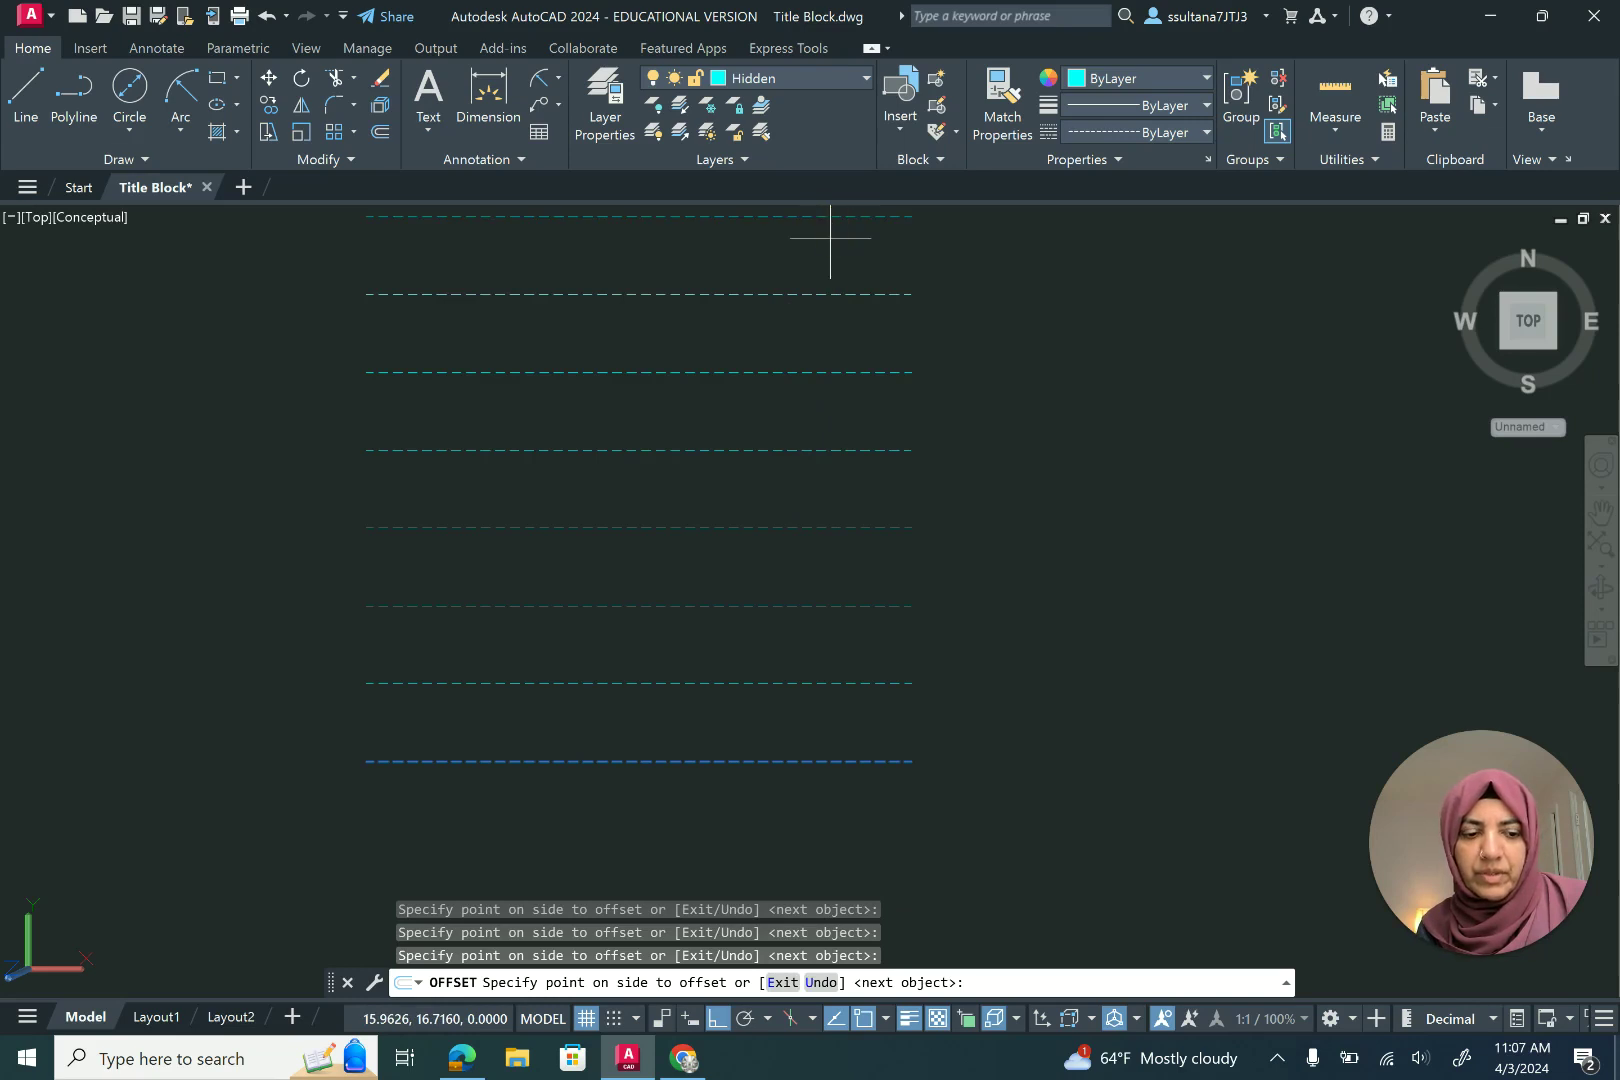
key("Return")
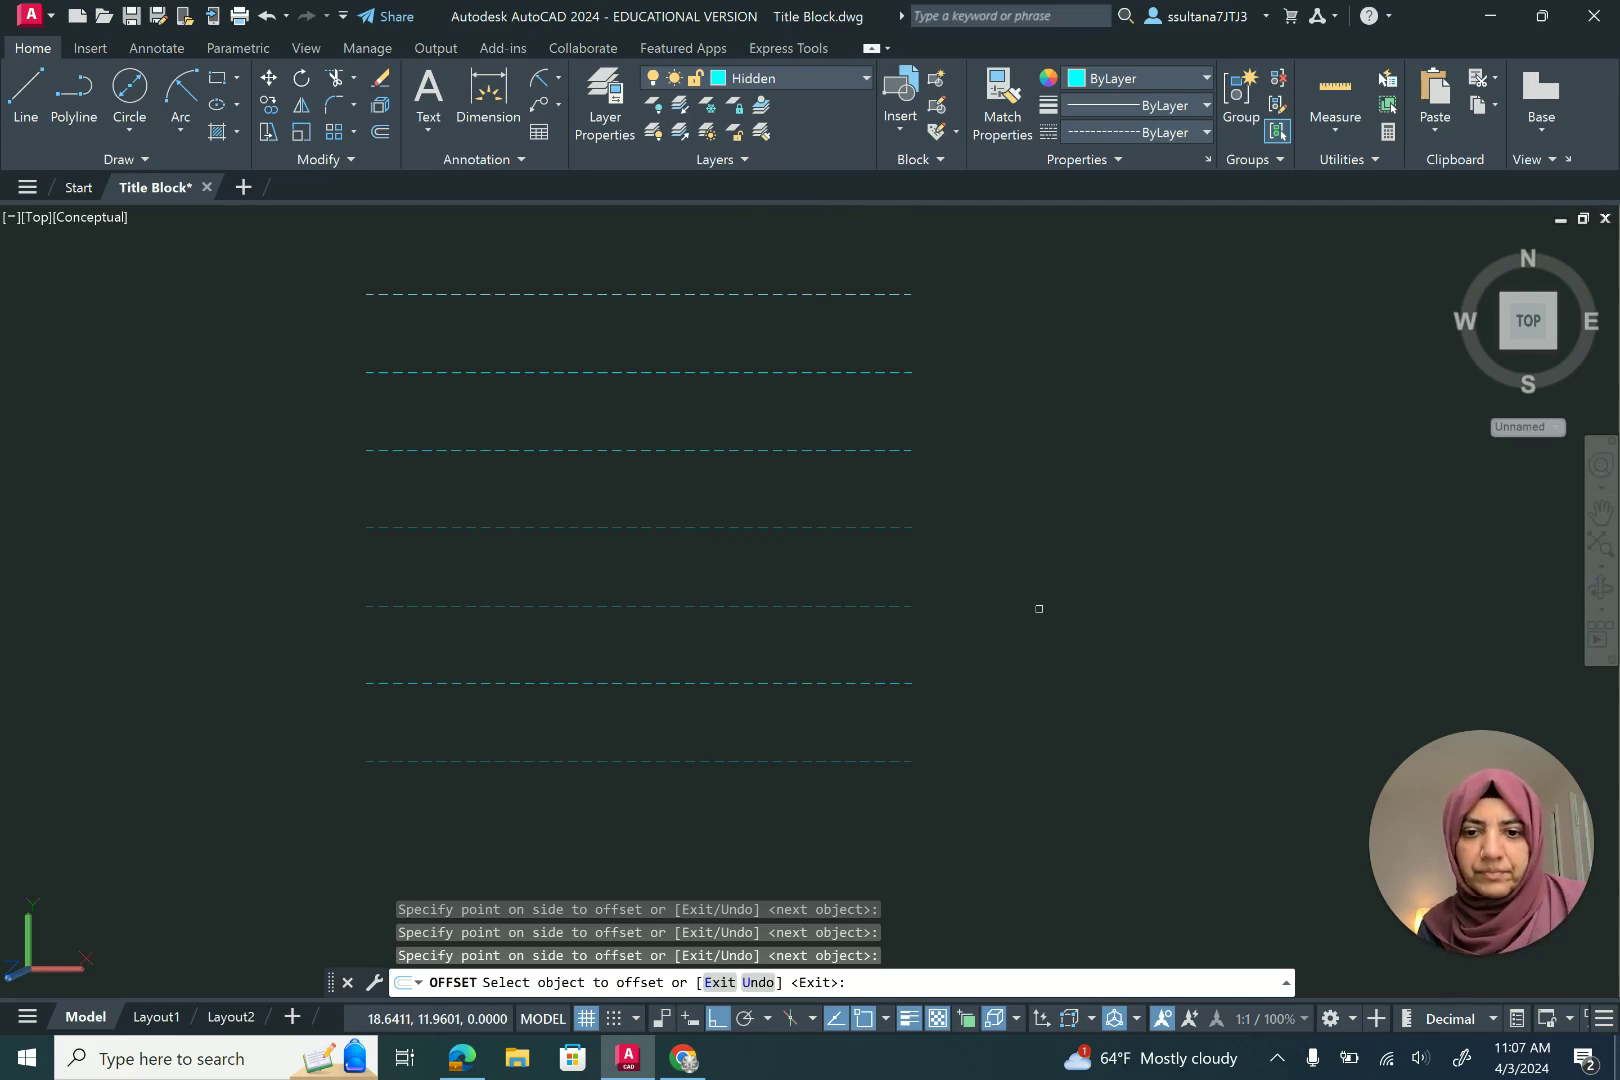
key("Return")
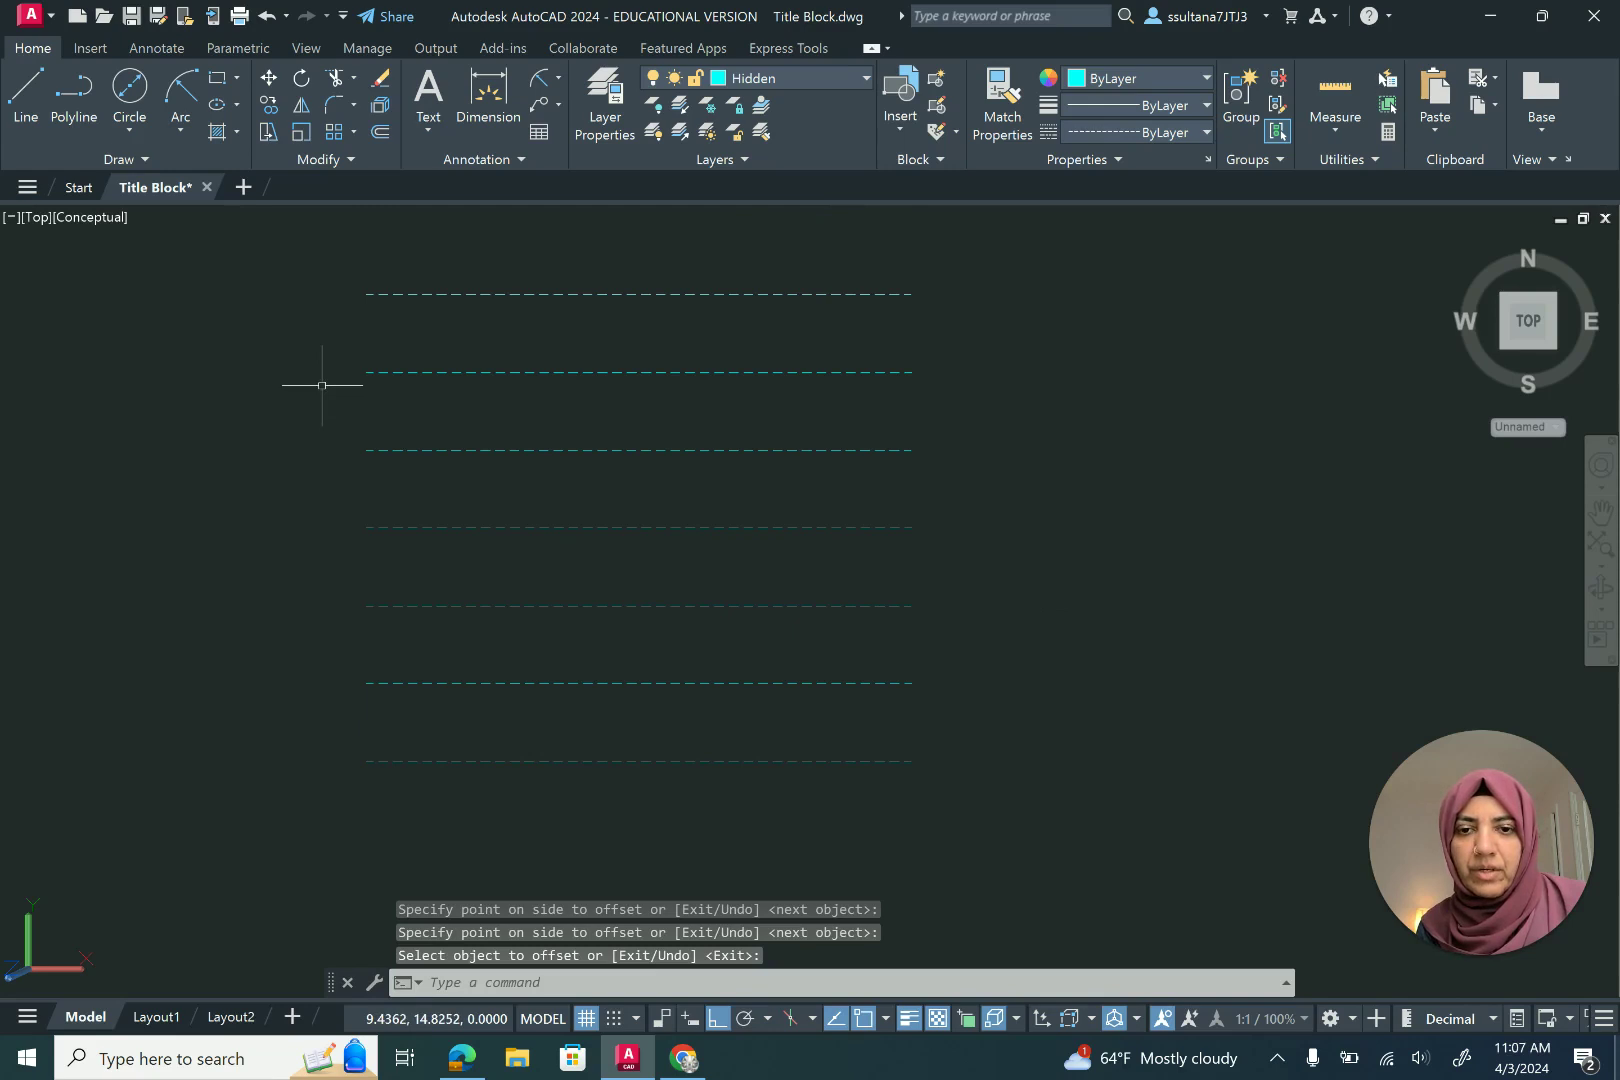
Draw a vertical line 6 units long upward from the left endpoint of the lowest horizontal line
left_click(25, 88)
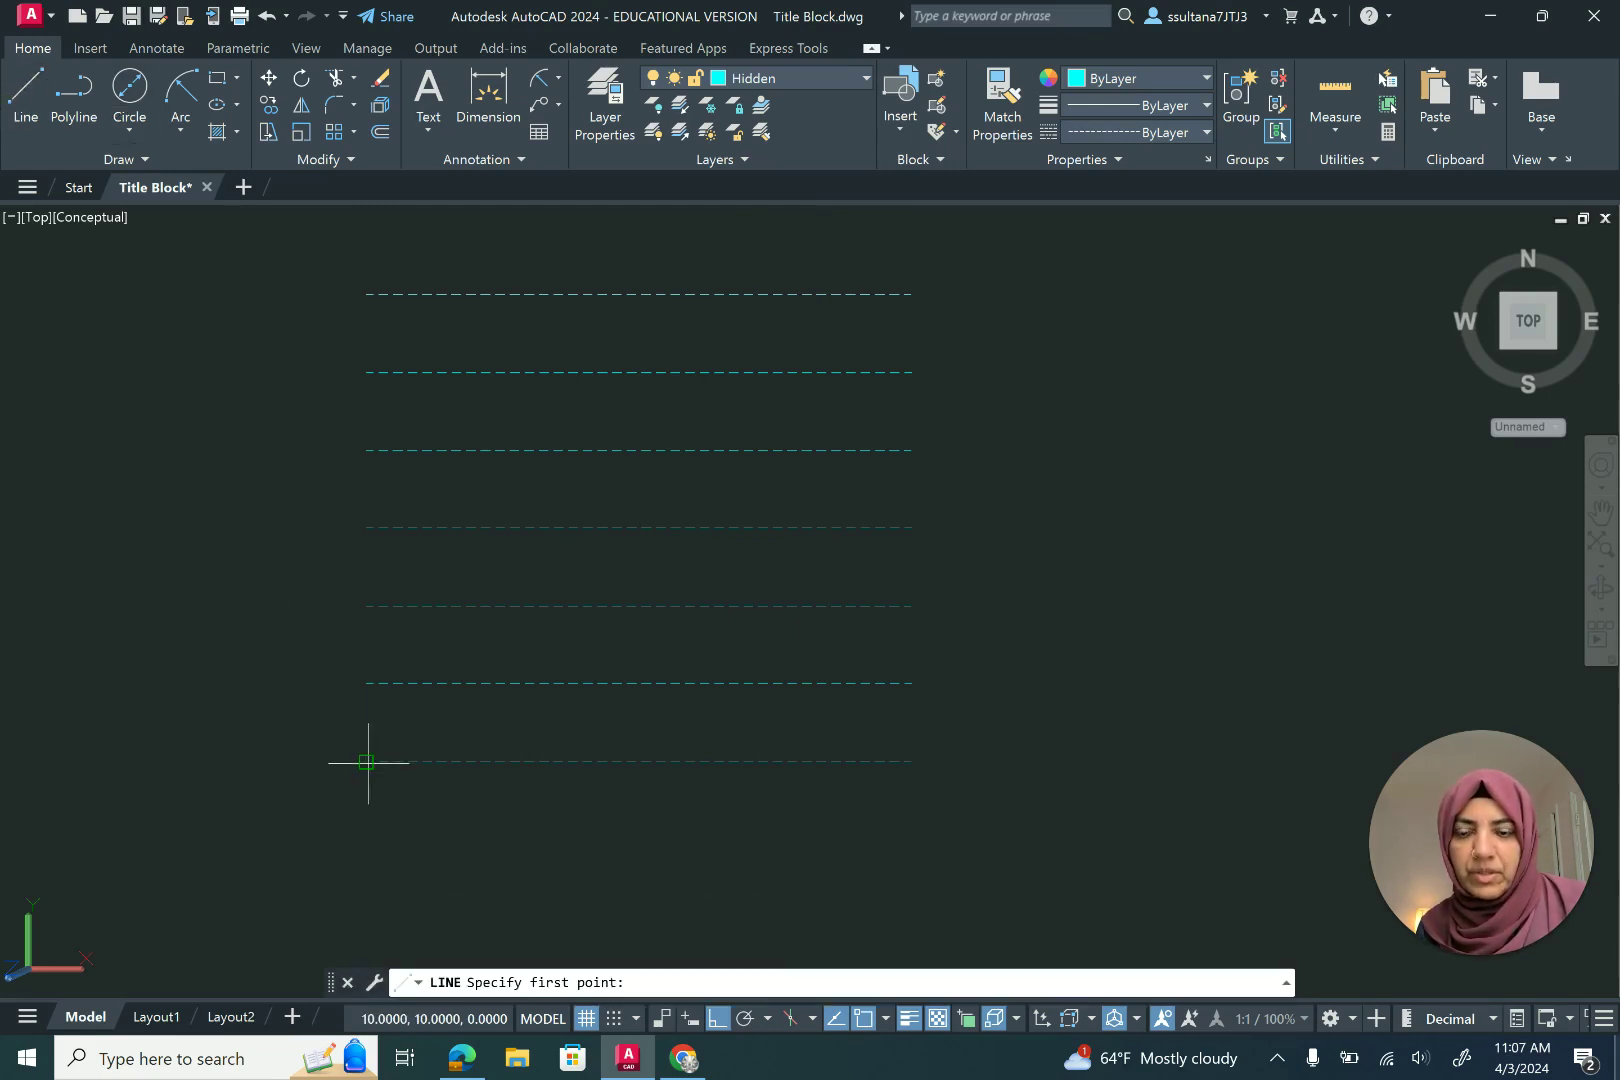
left_click(367, 761)
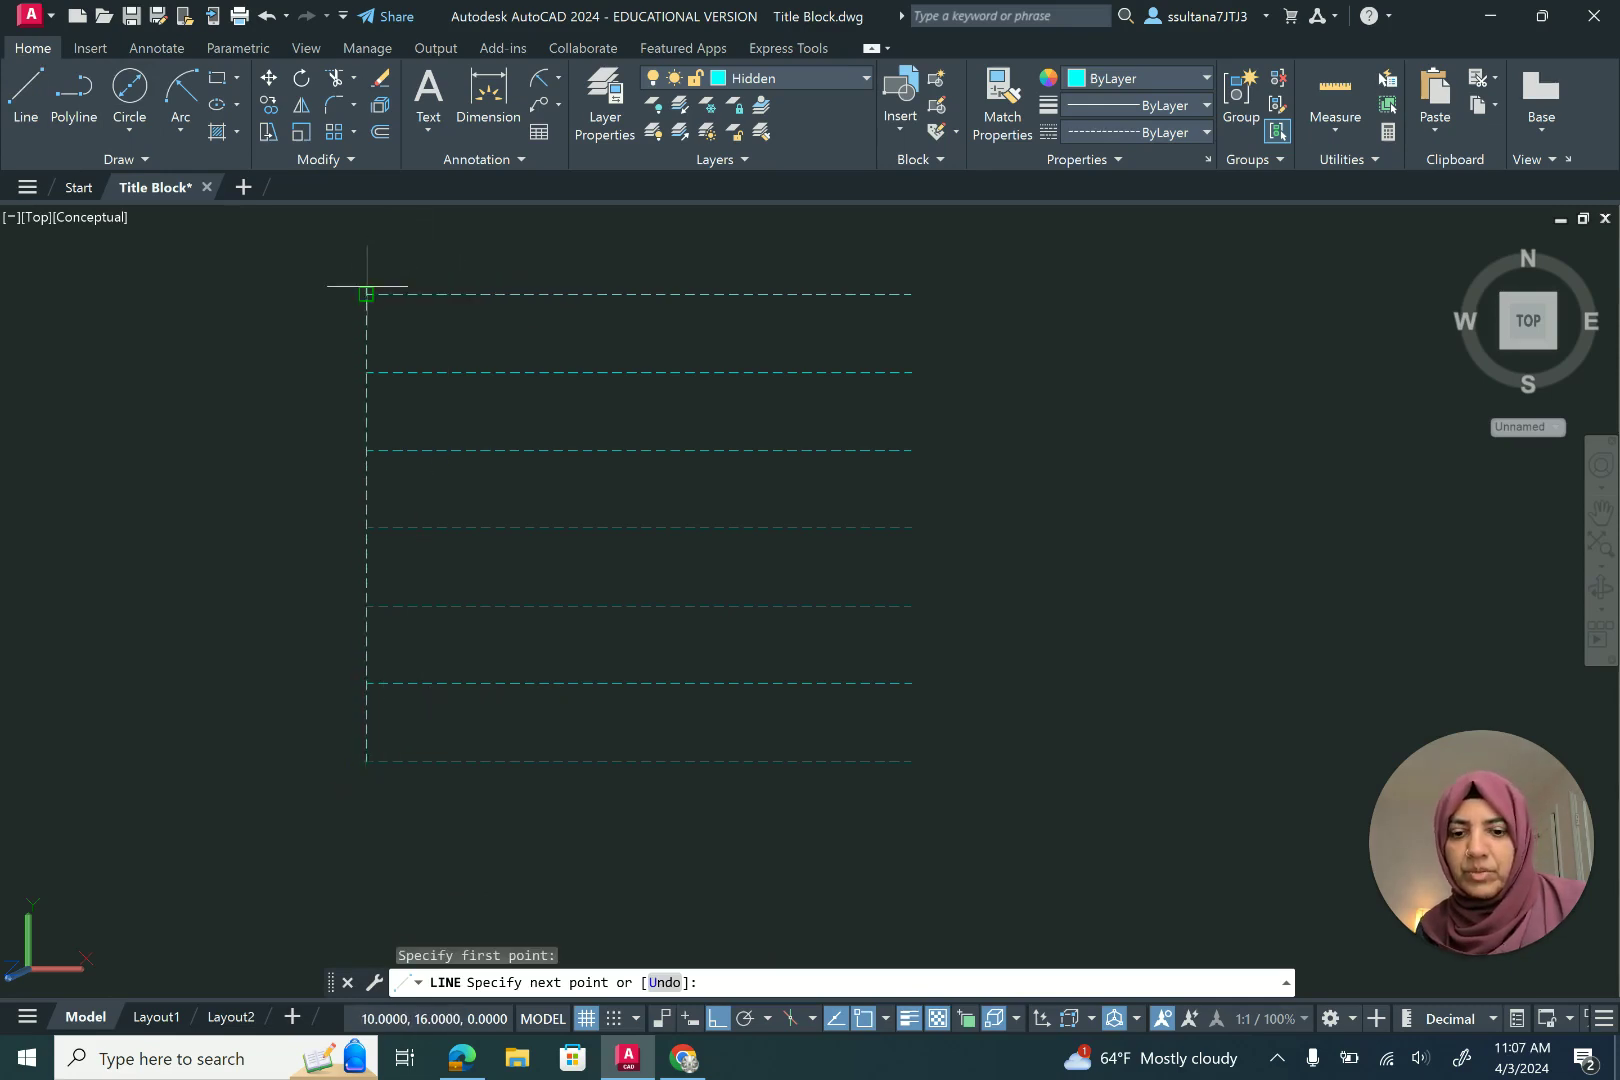
type("6")
key("Return")
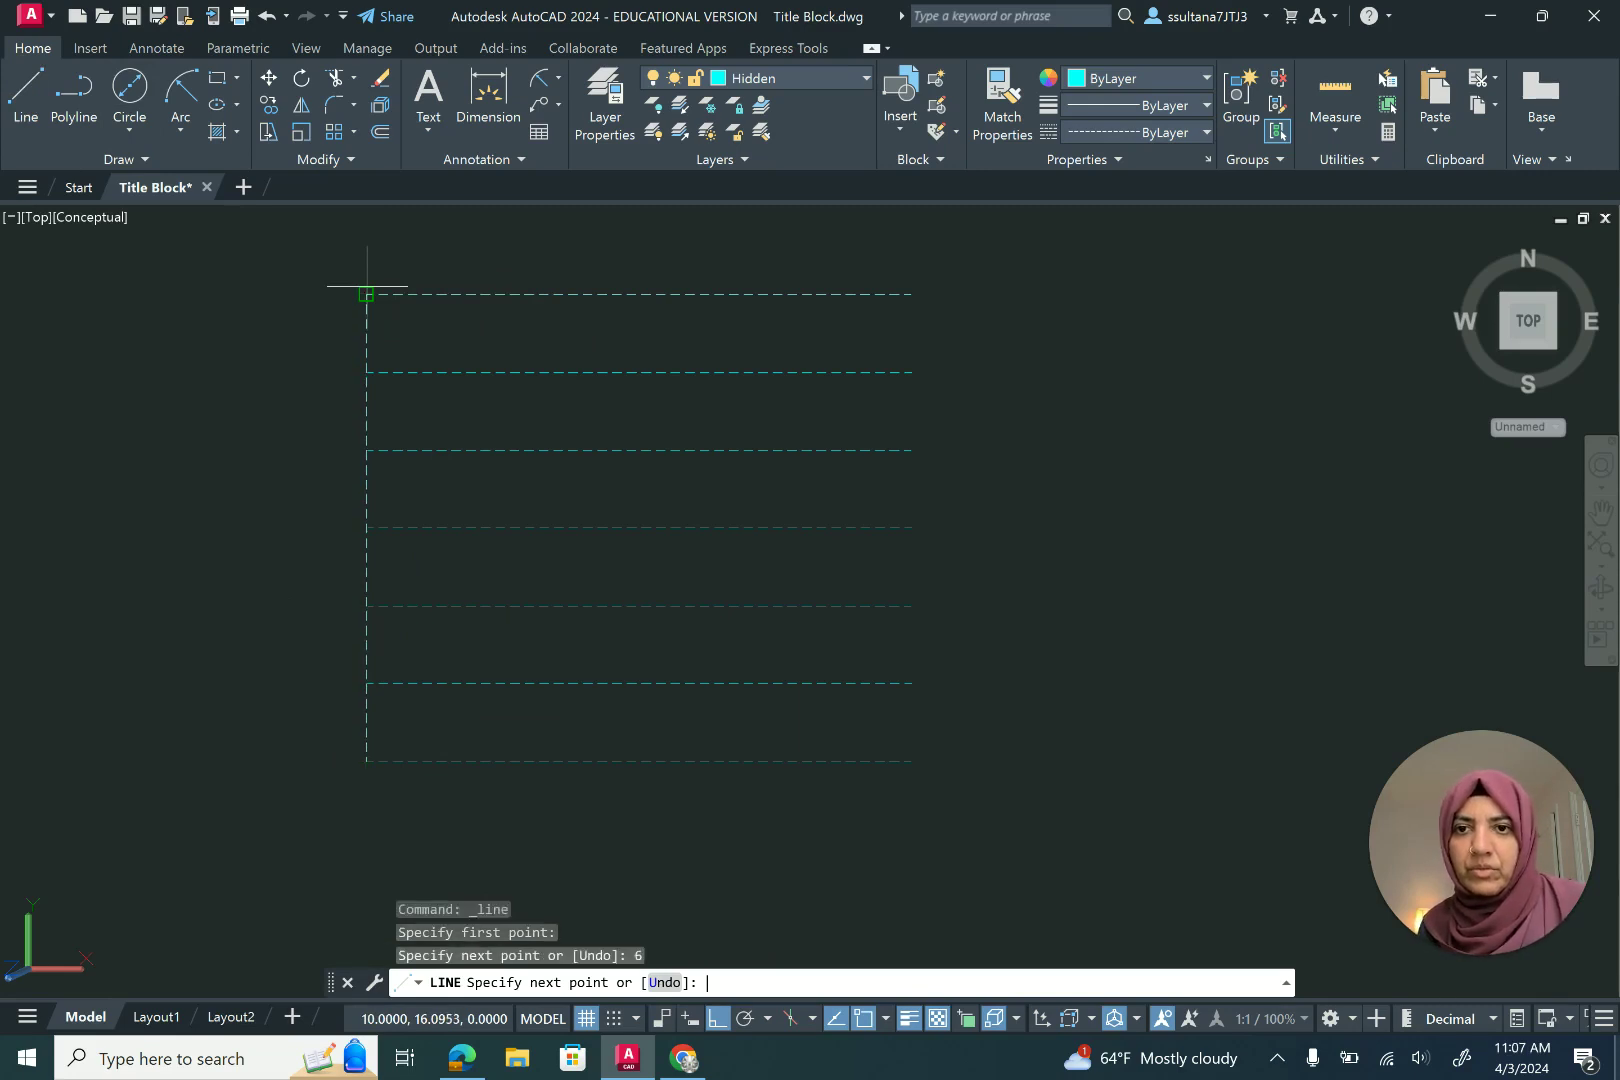
key("Return")
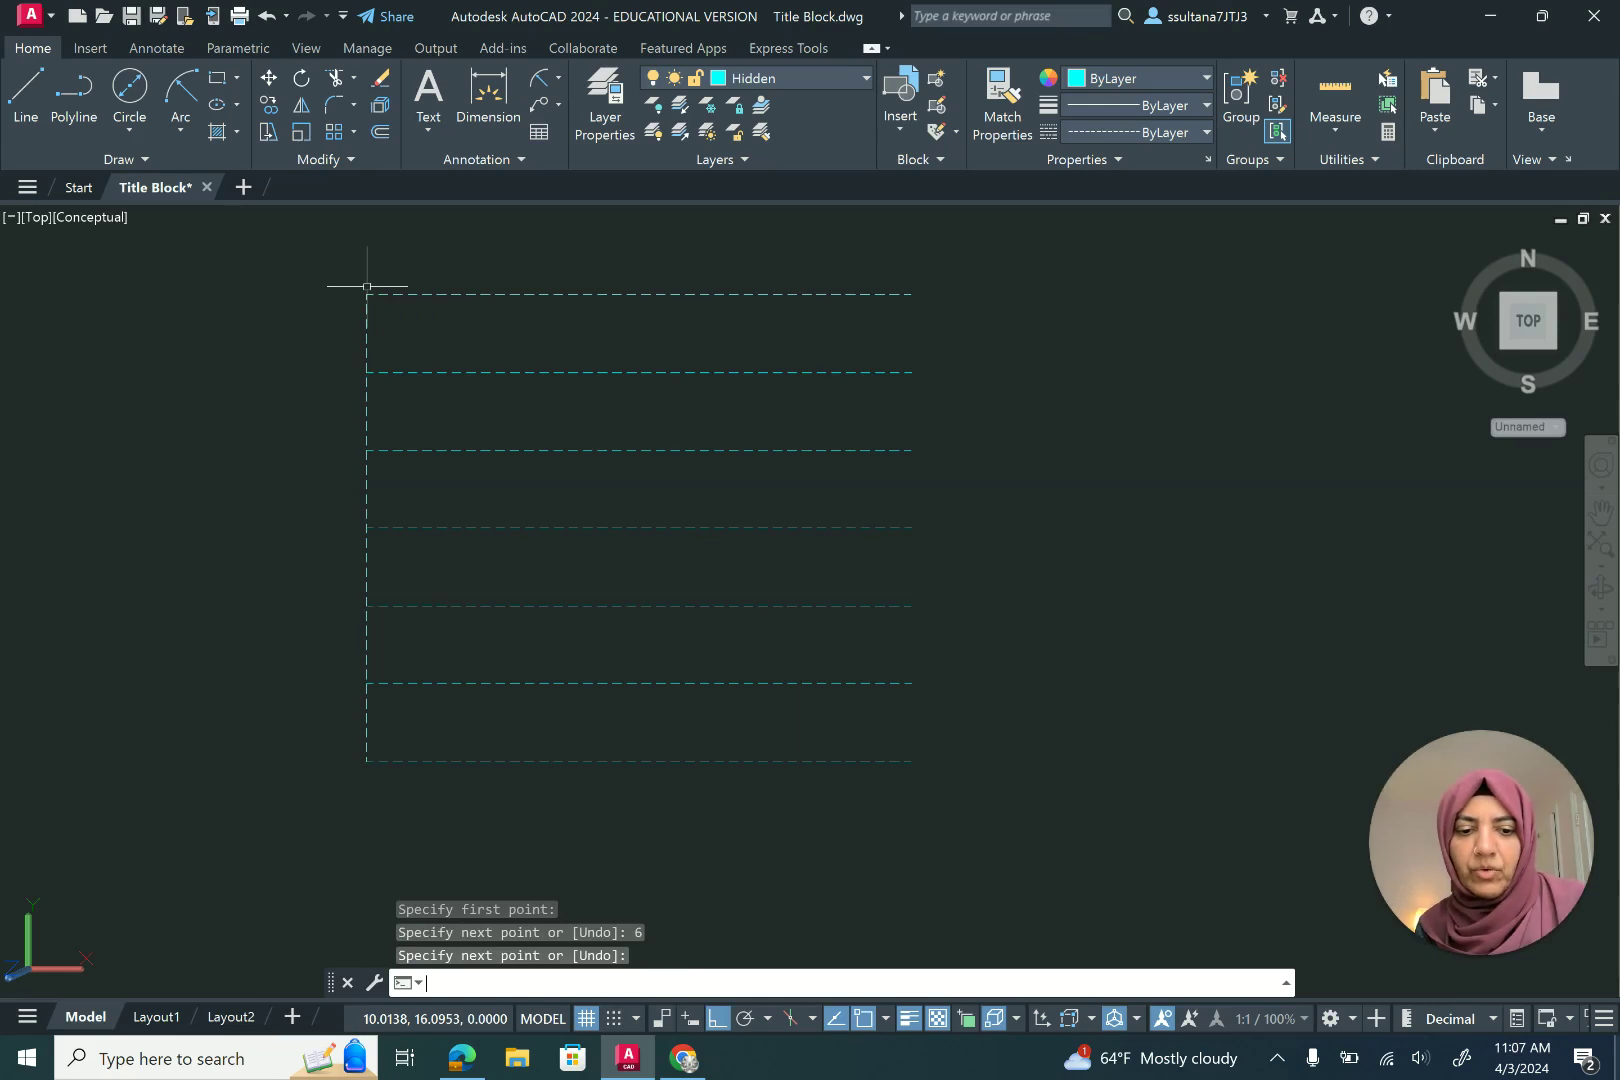
Offset the vertical dashed line seven times to the right at a distance of 1.0000, using the Multiple option
key("Return")
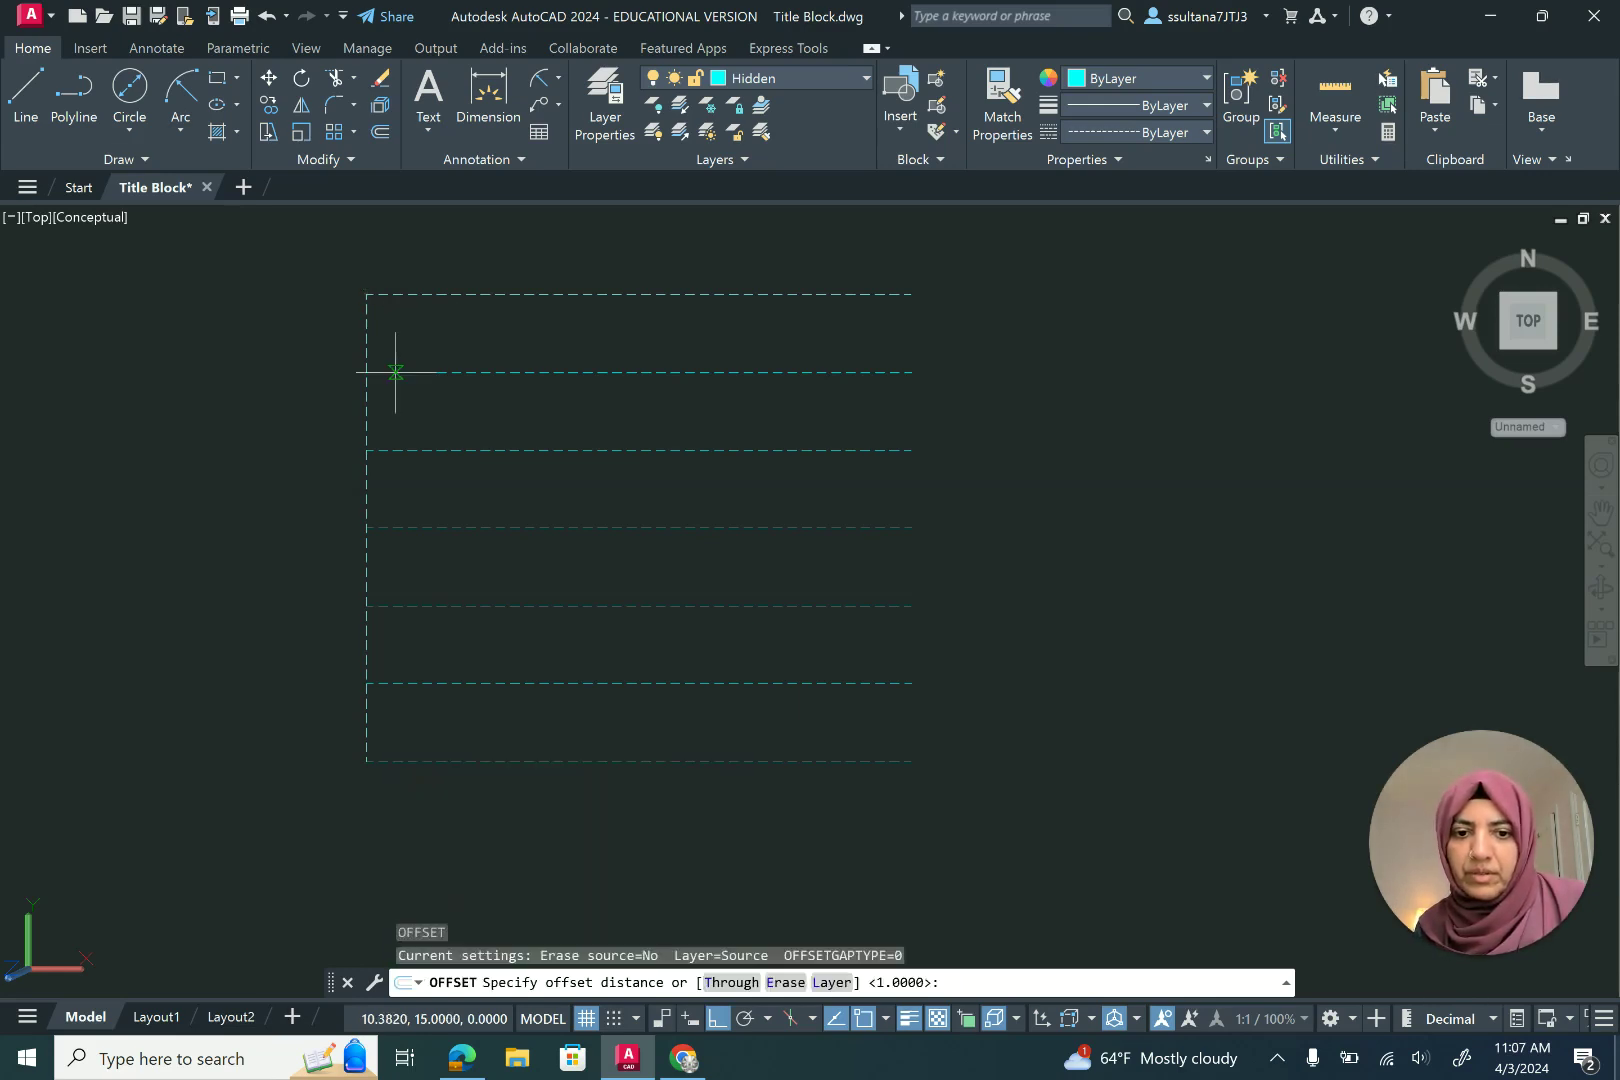
key("Return")
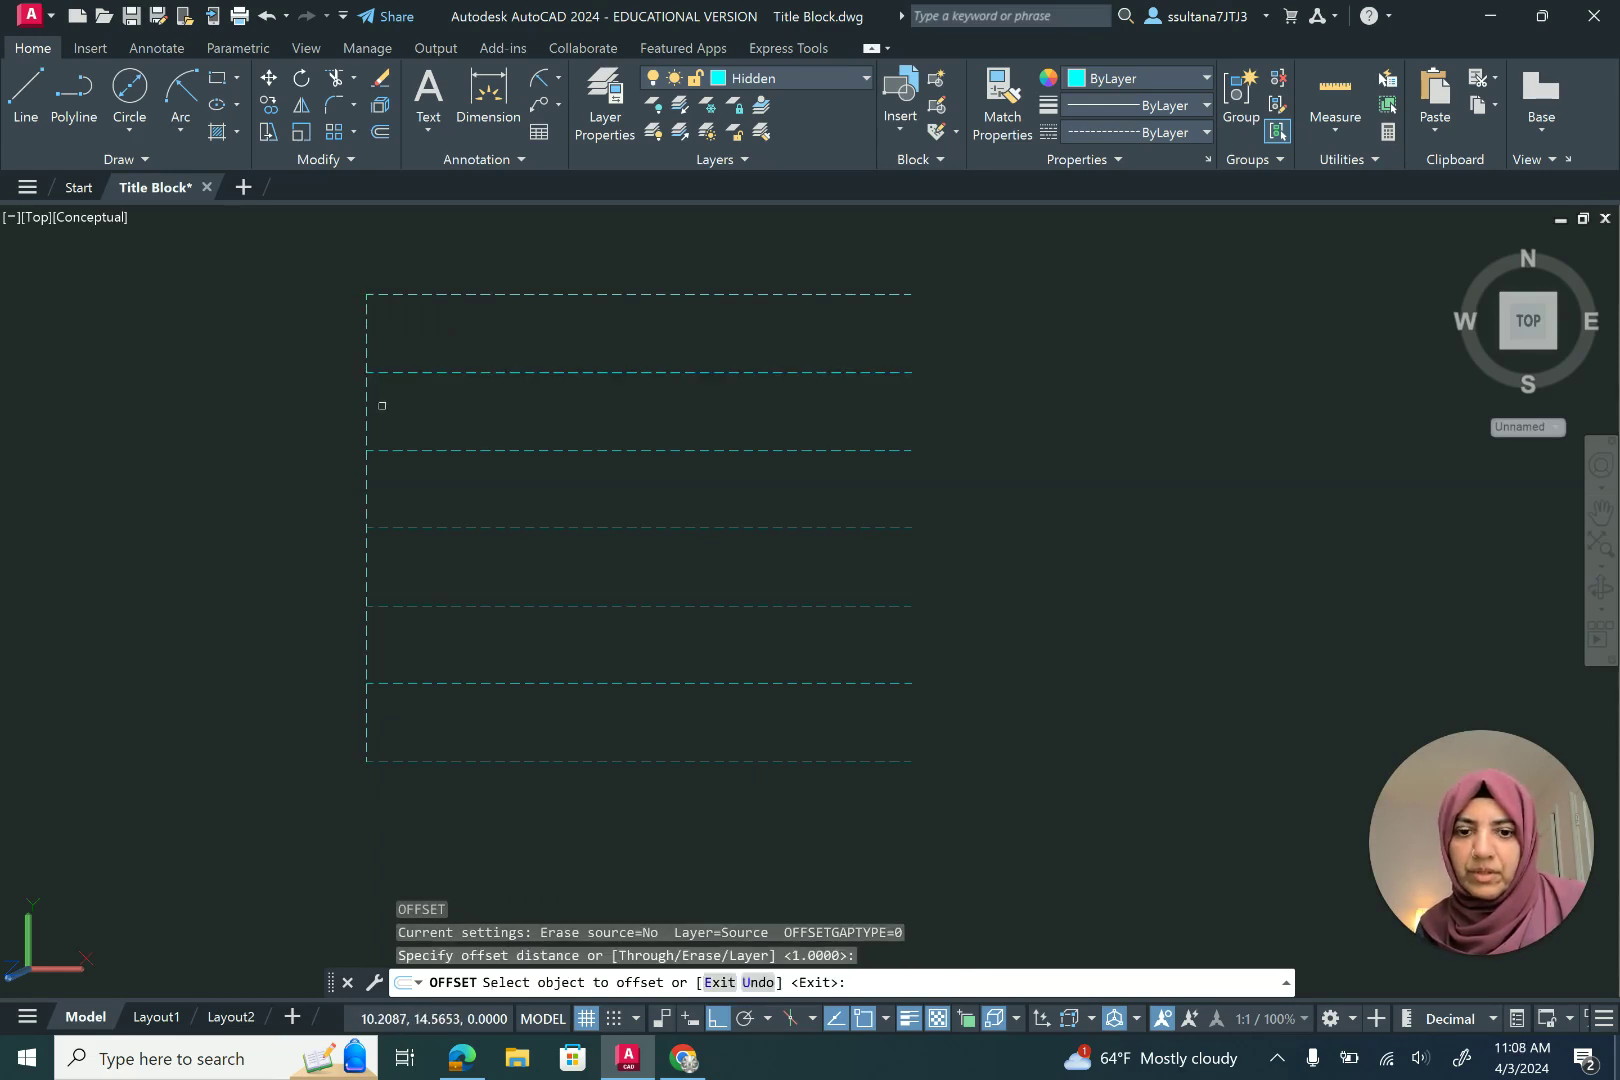
left_click(364, 418)
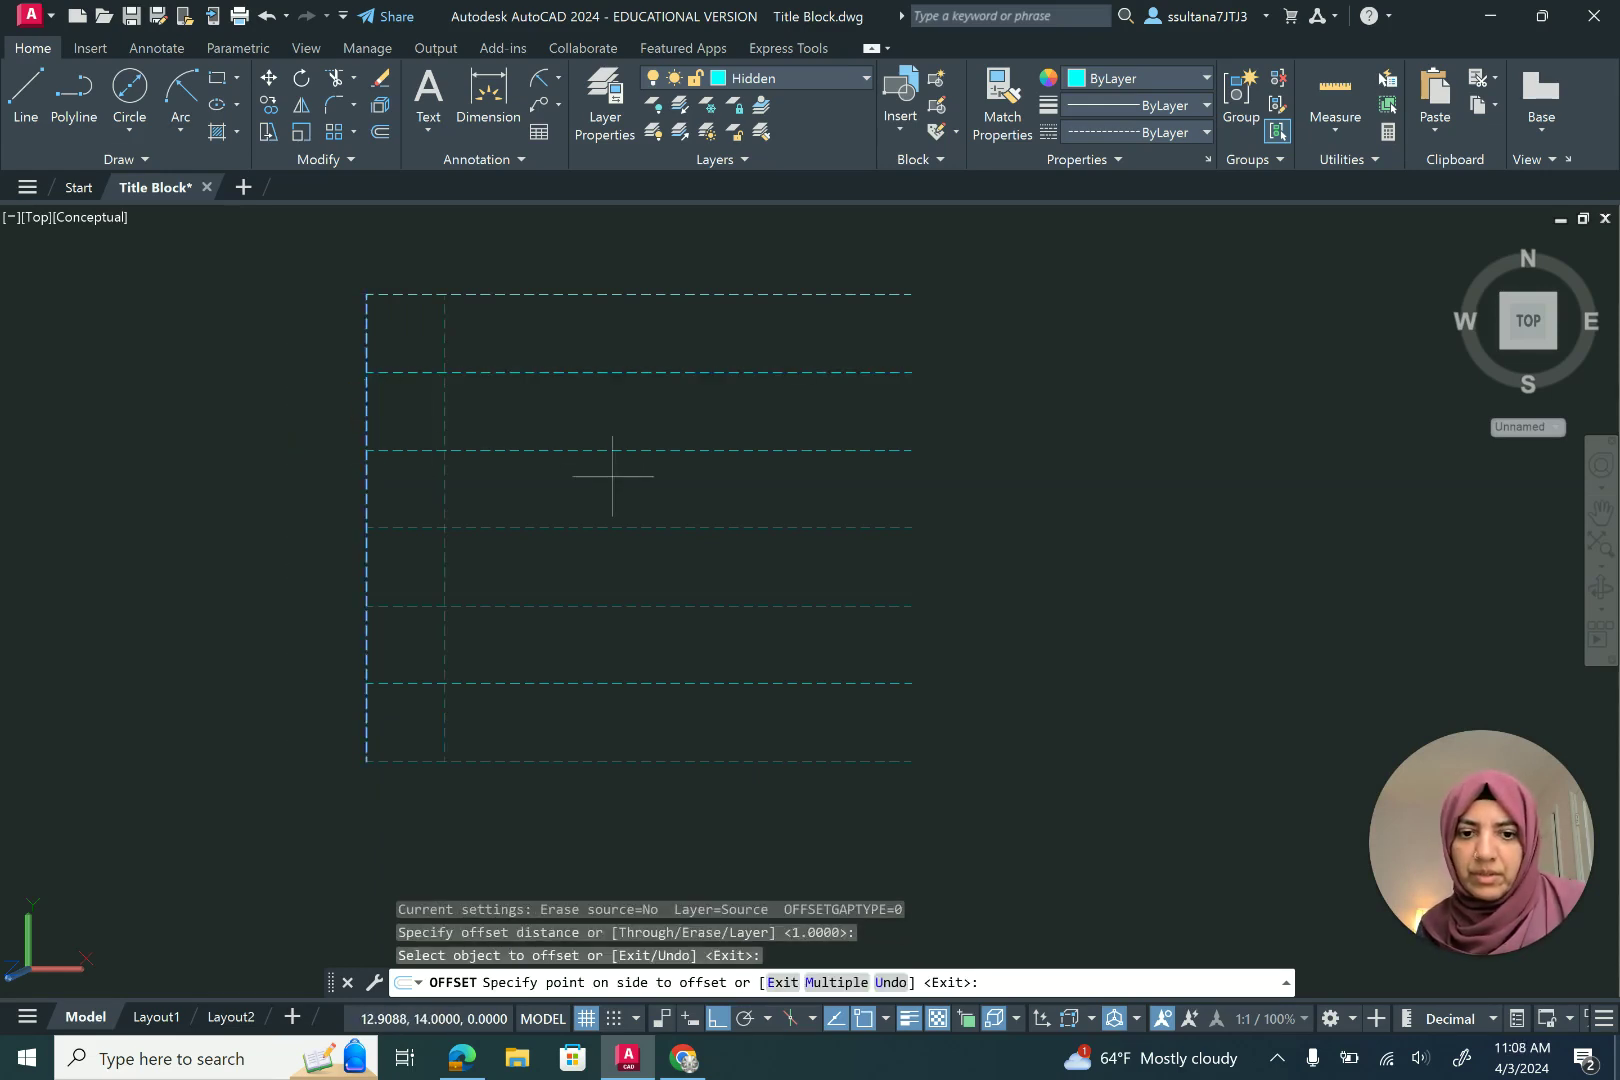
left_click(835, 983)
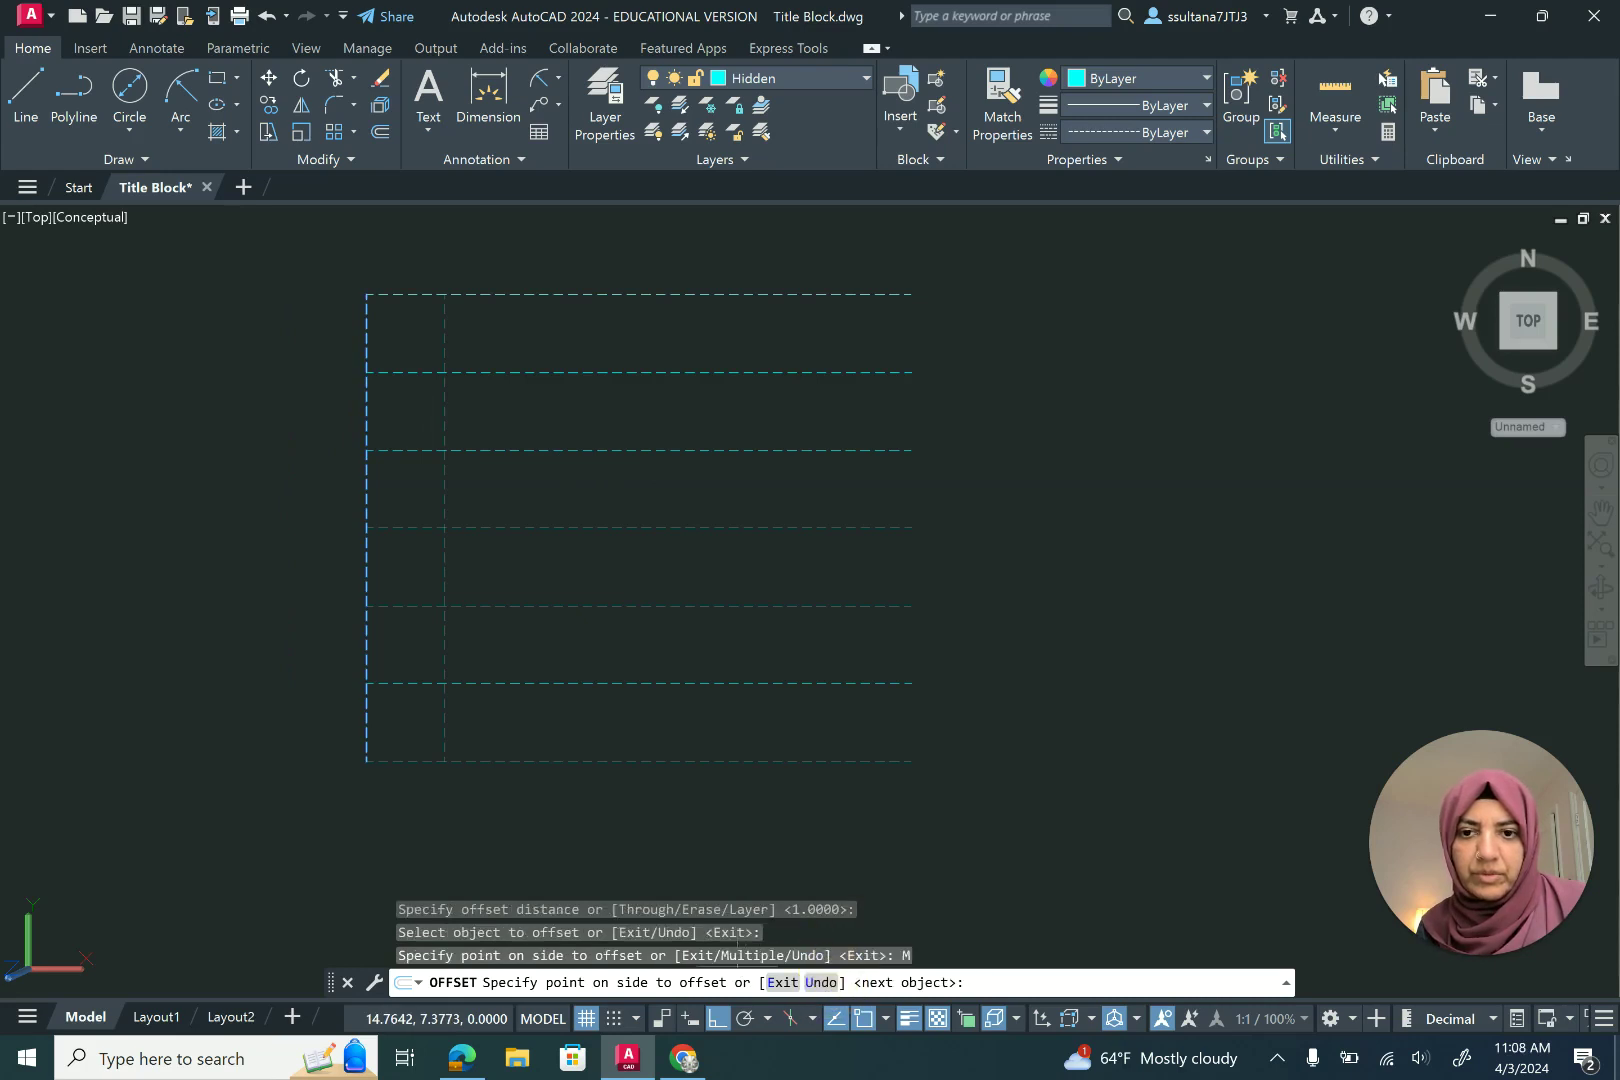
left_click(529, 637)
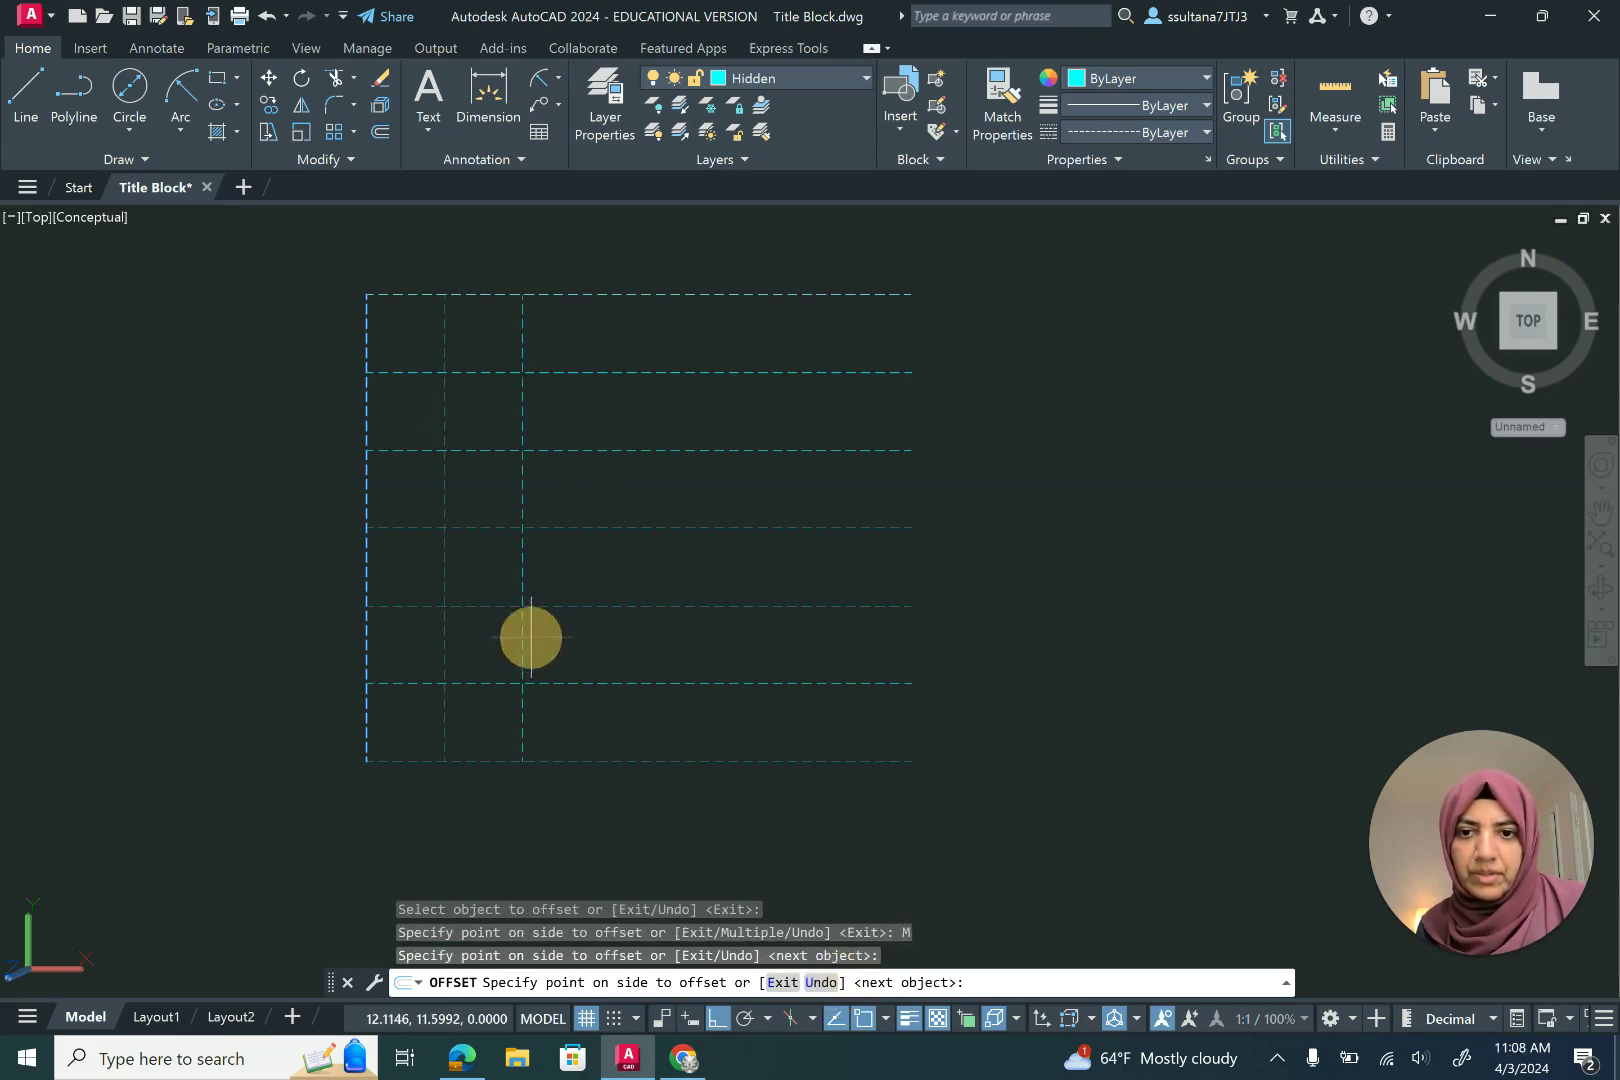
left_click(593, 639)
left_click(670, 641)
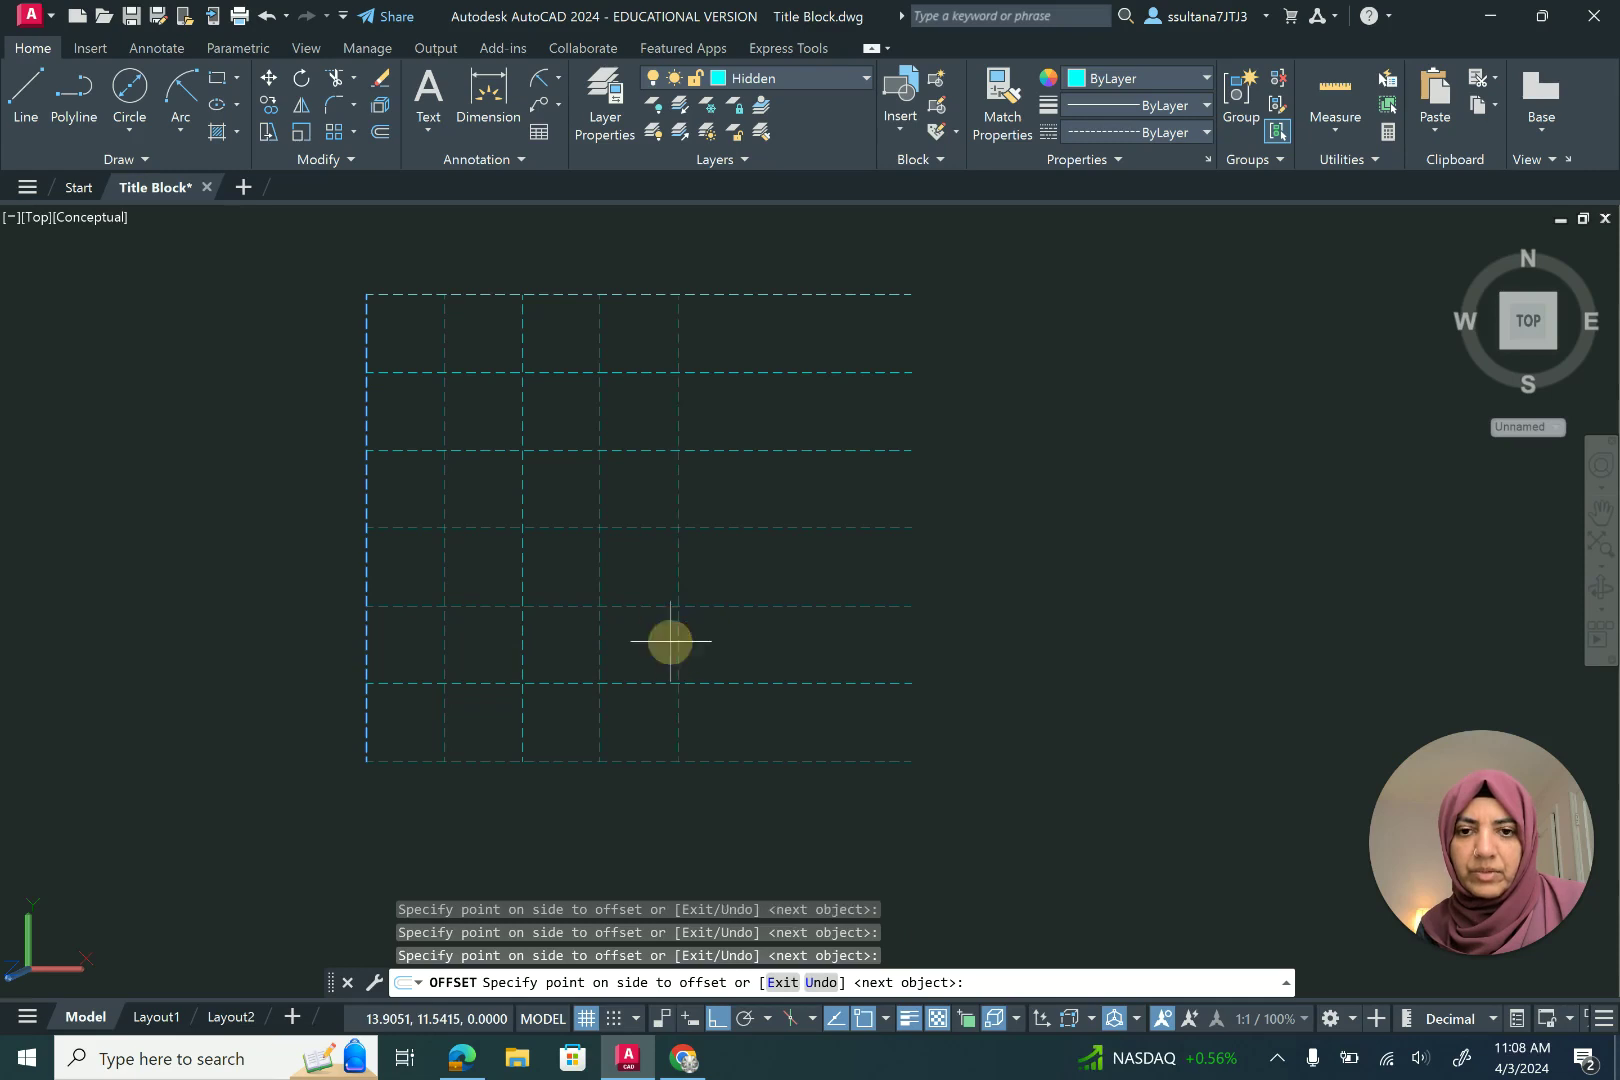
left_click(725, 643)
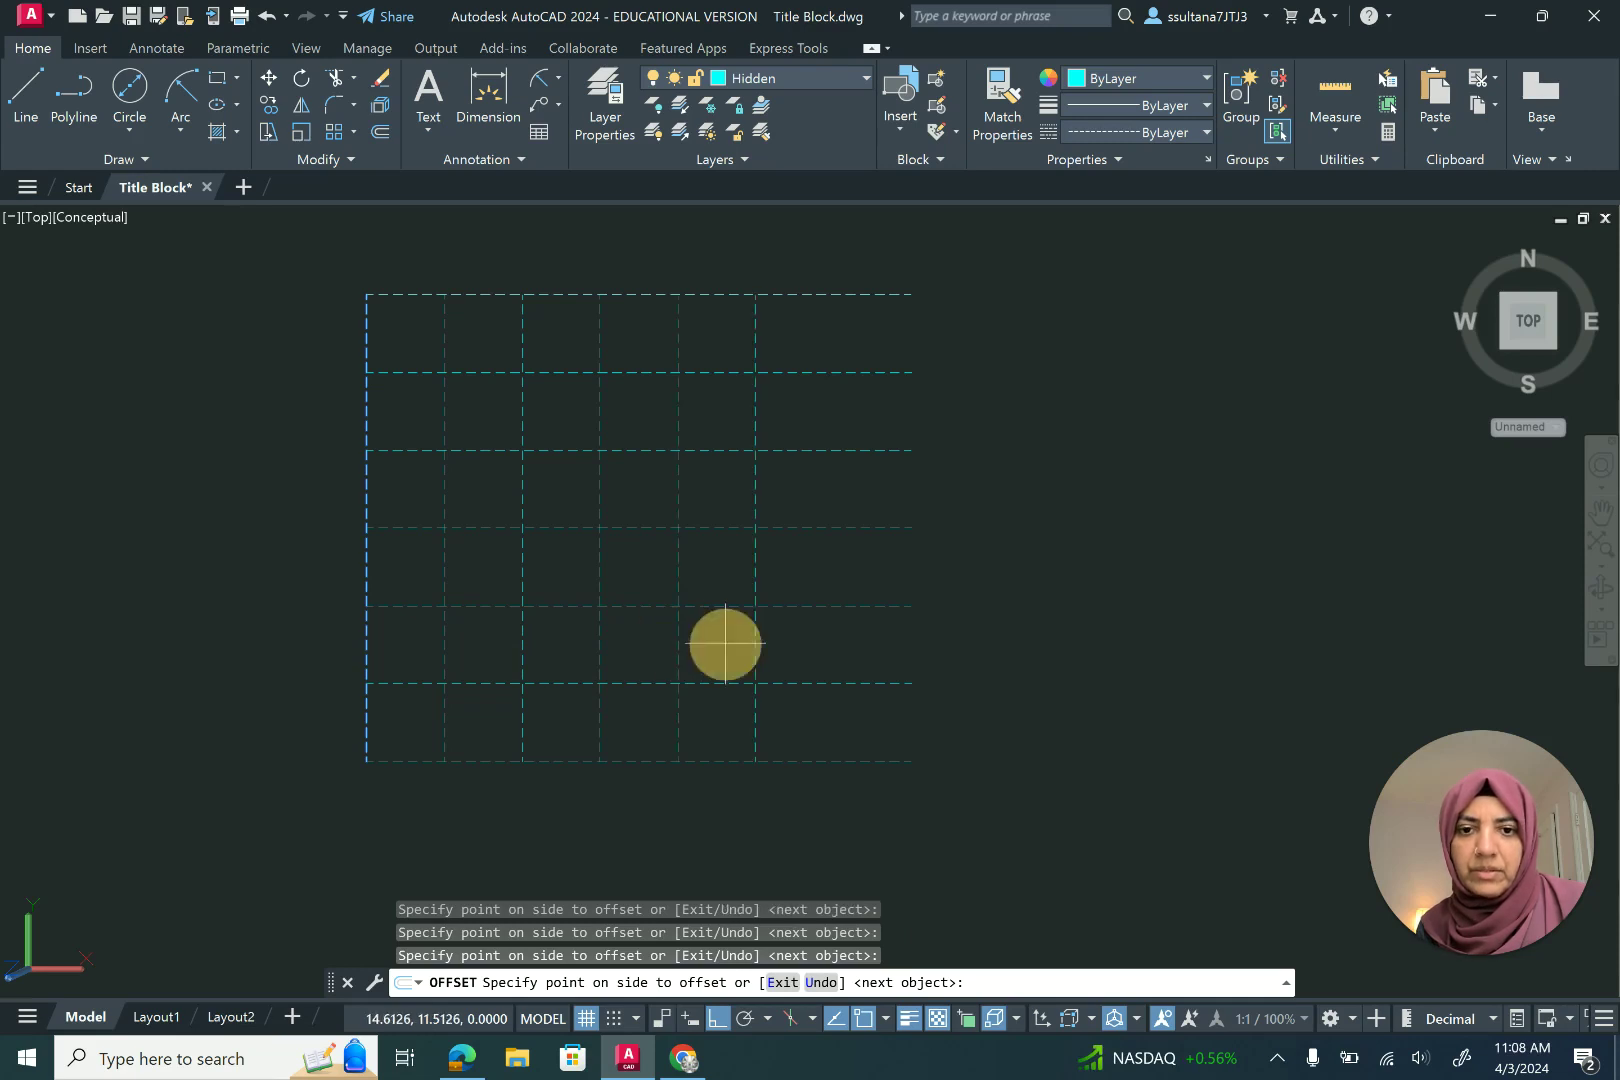
left_click(800, 643)
left_click(882, 643)
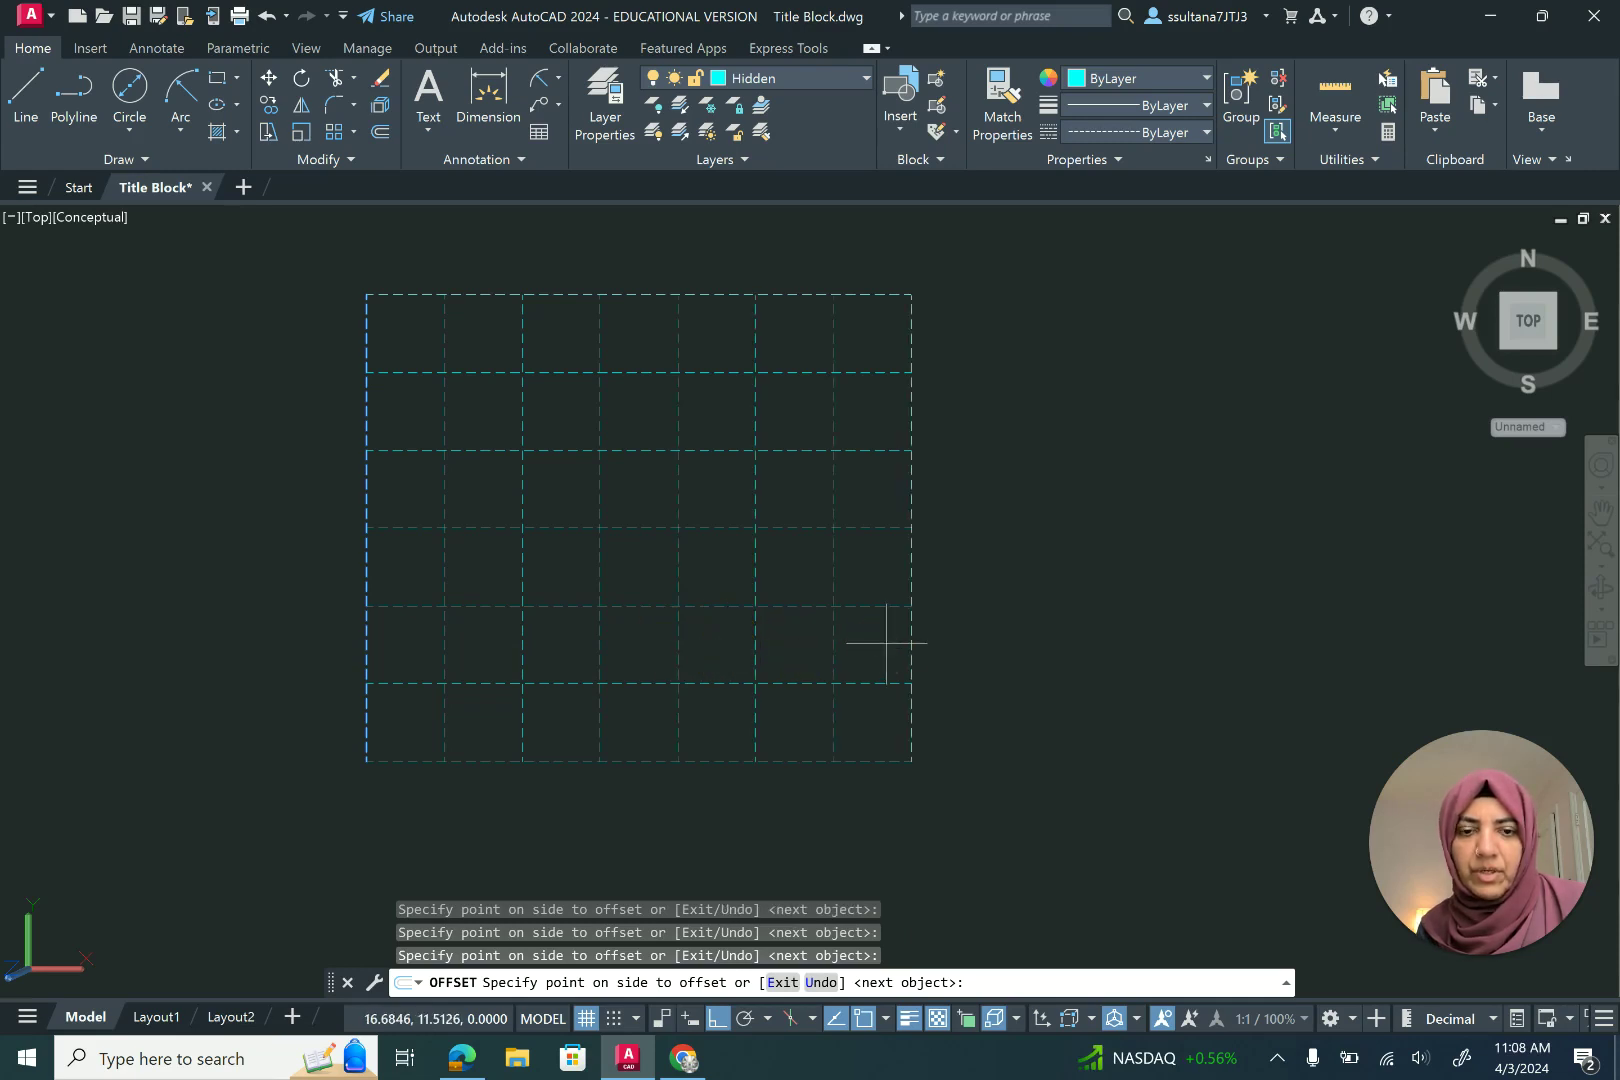
left_click(978, 646)
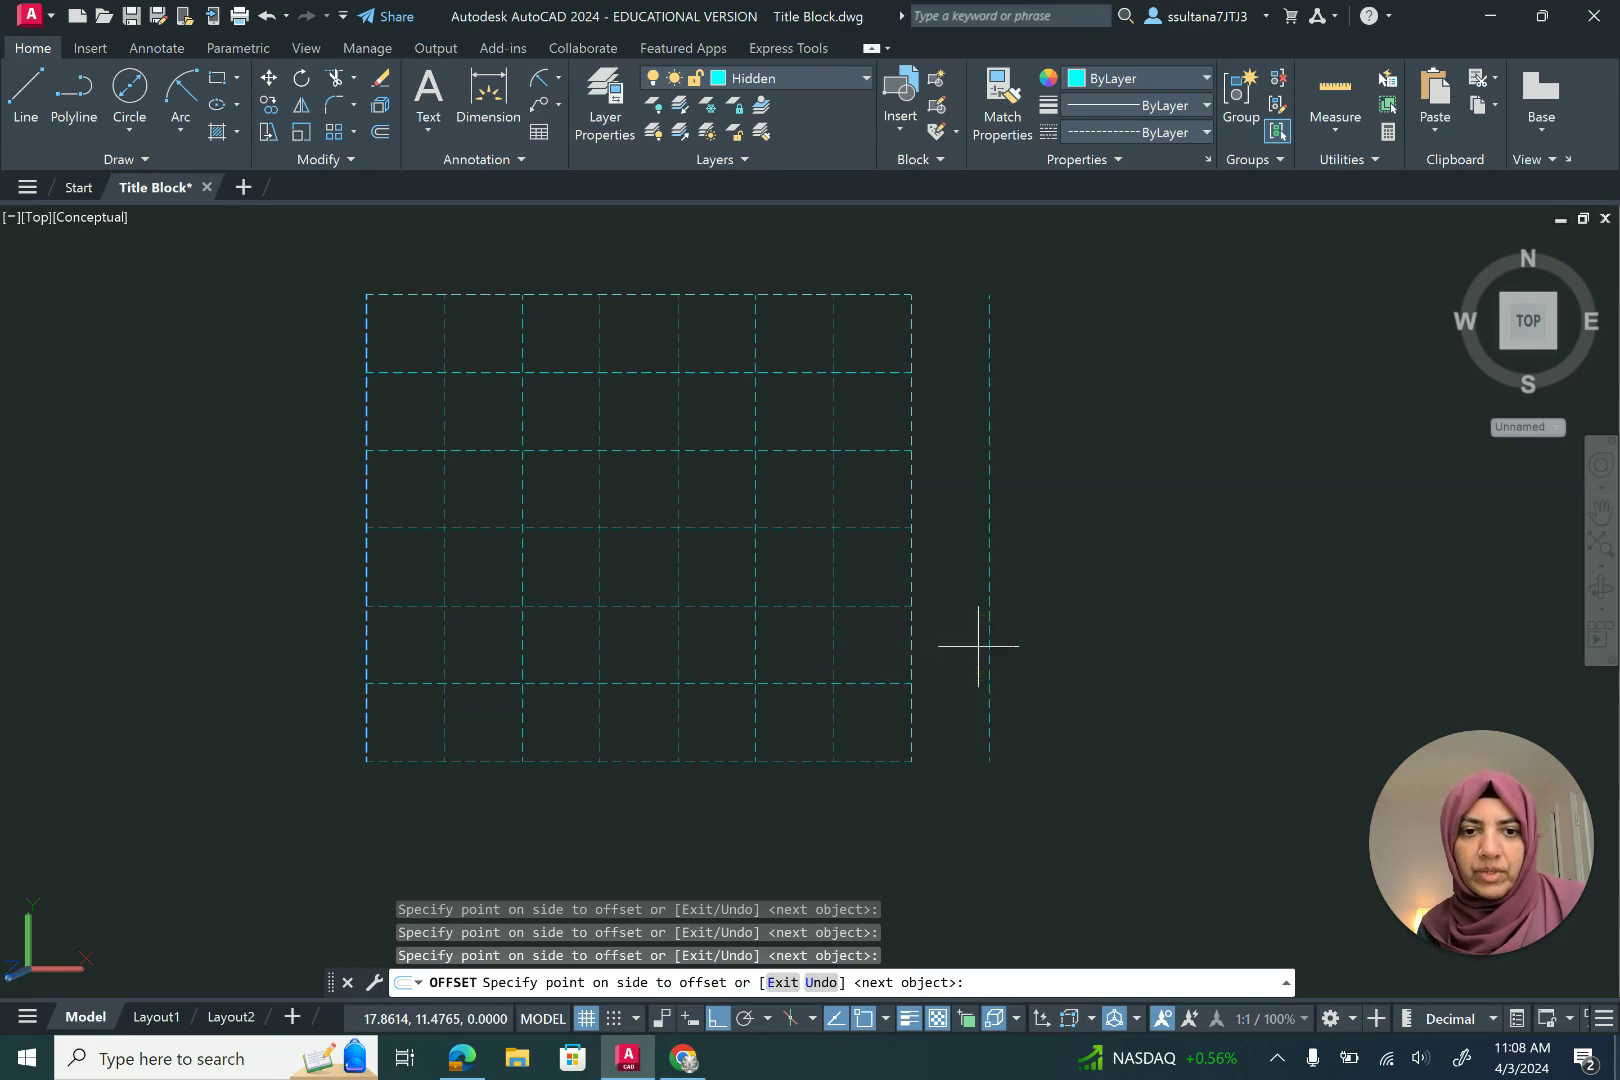
key("ctrl+z")
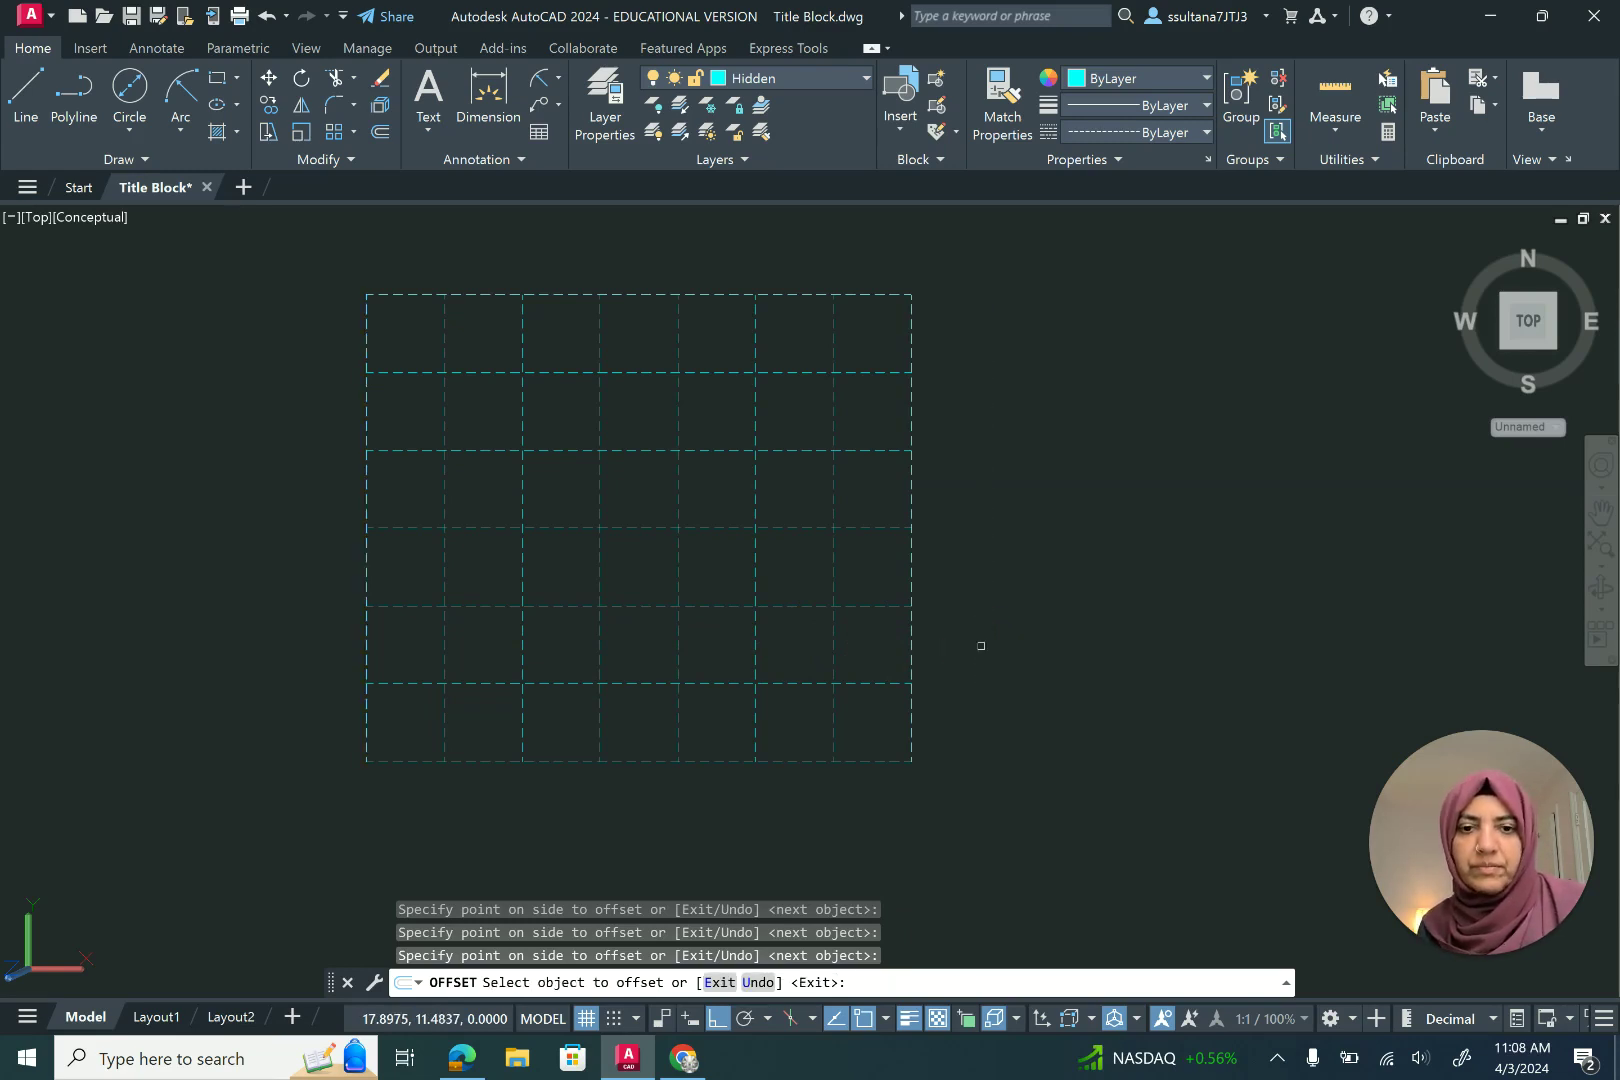
key("Return")
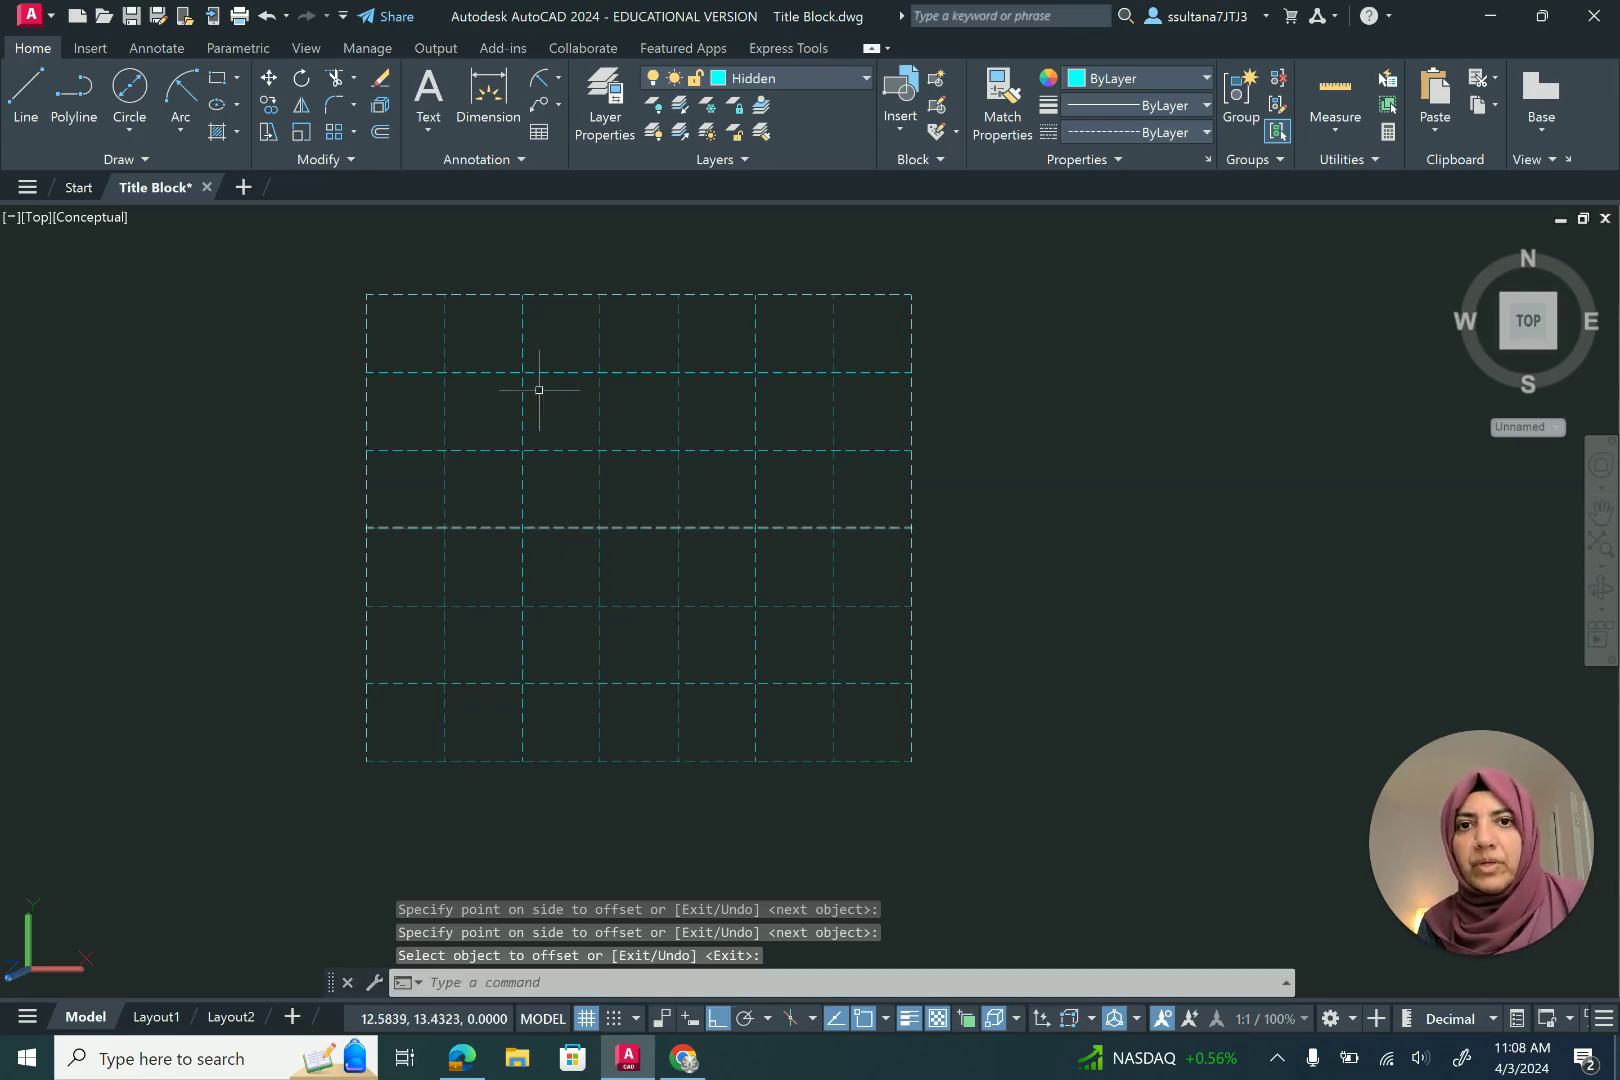
Make Object the current layer for drawing over the dashed grid
left_click(821, 82)
left_click(763, 321)
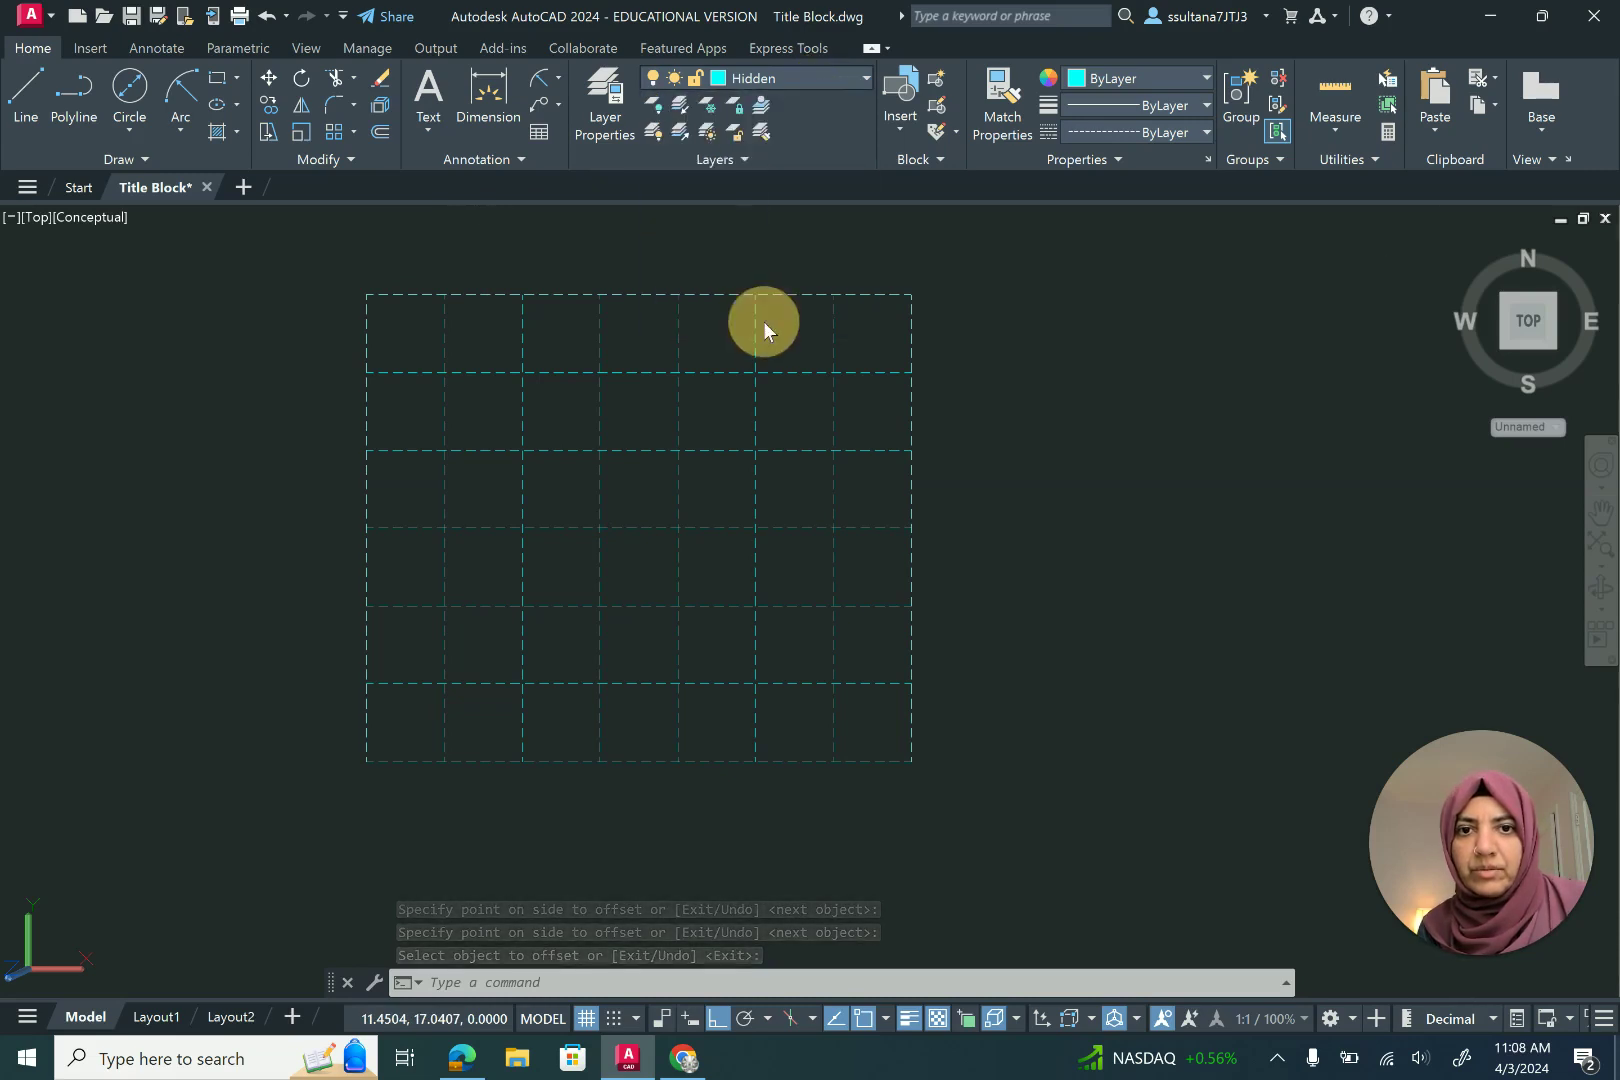
scroll(268, 265, "up", 1)
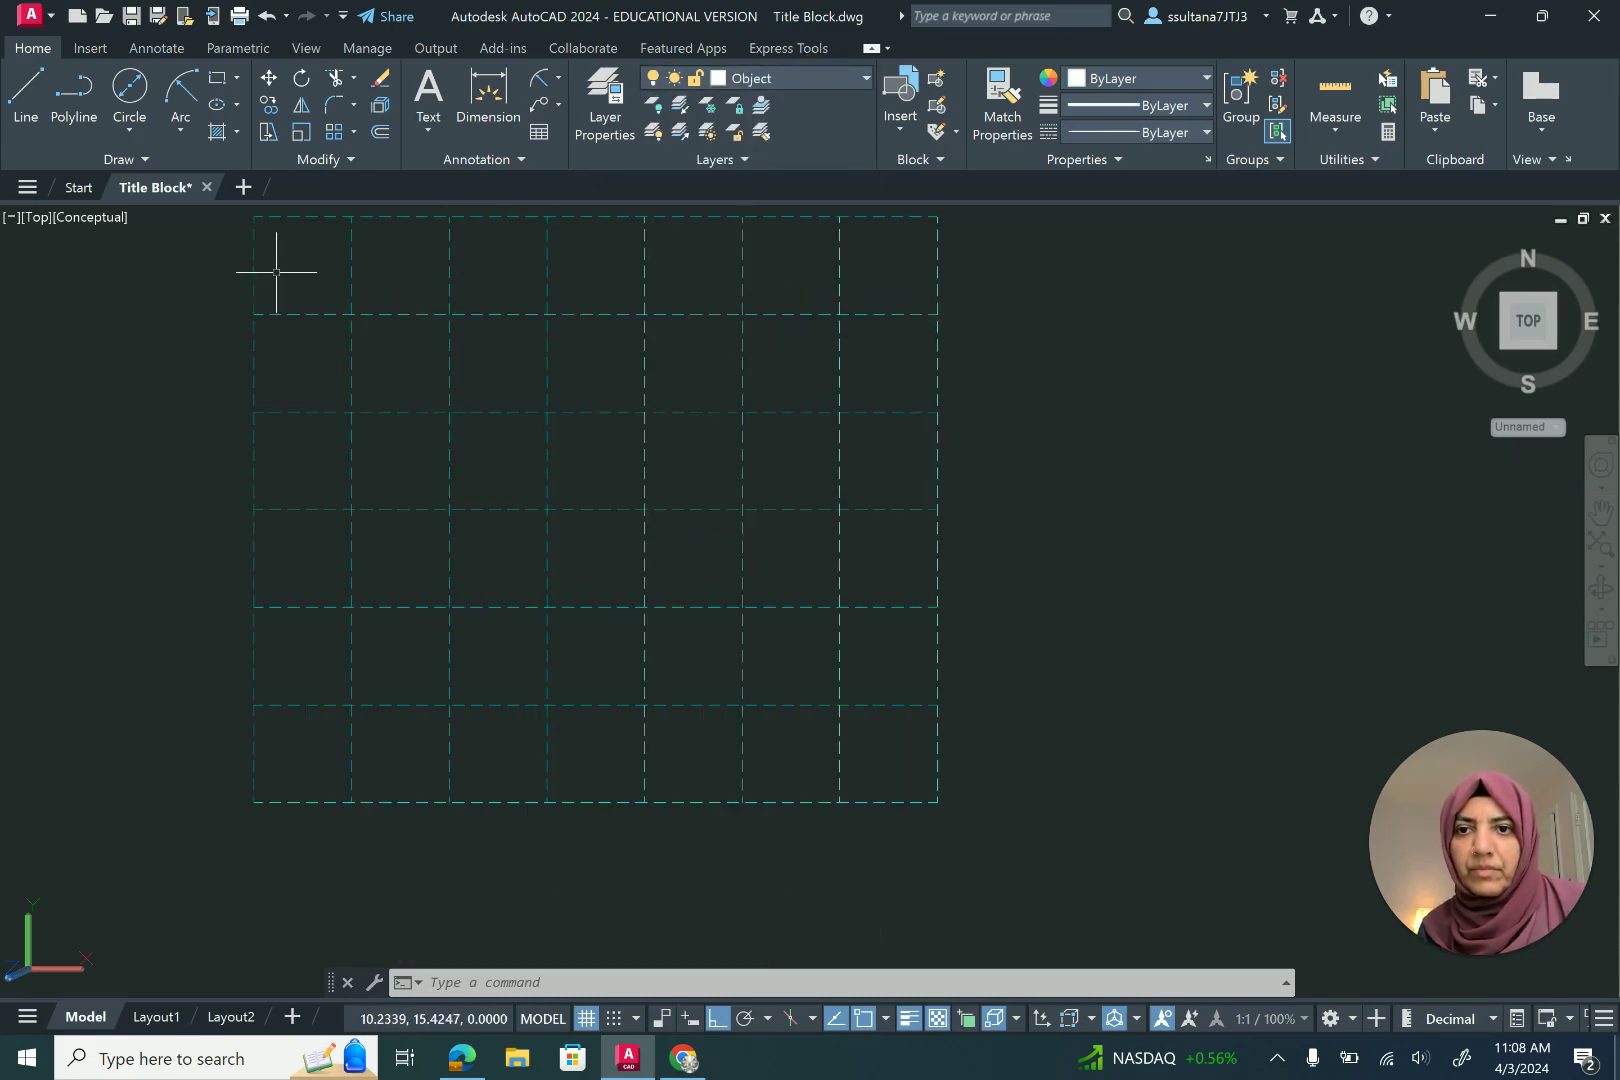
middle_click_drag(1006, 584, 1121, 633)
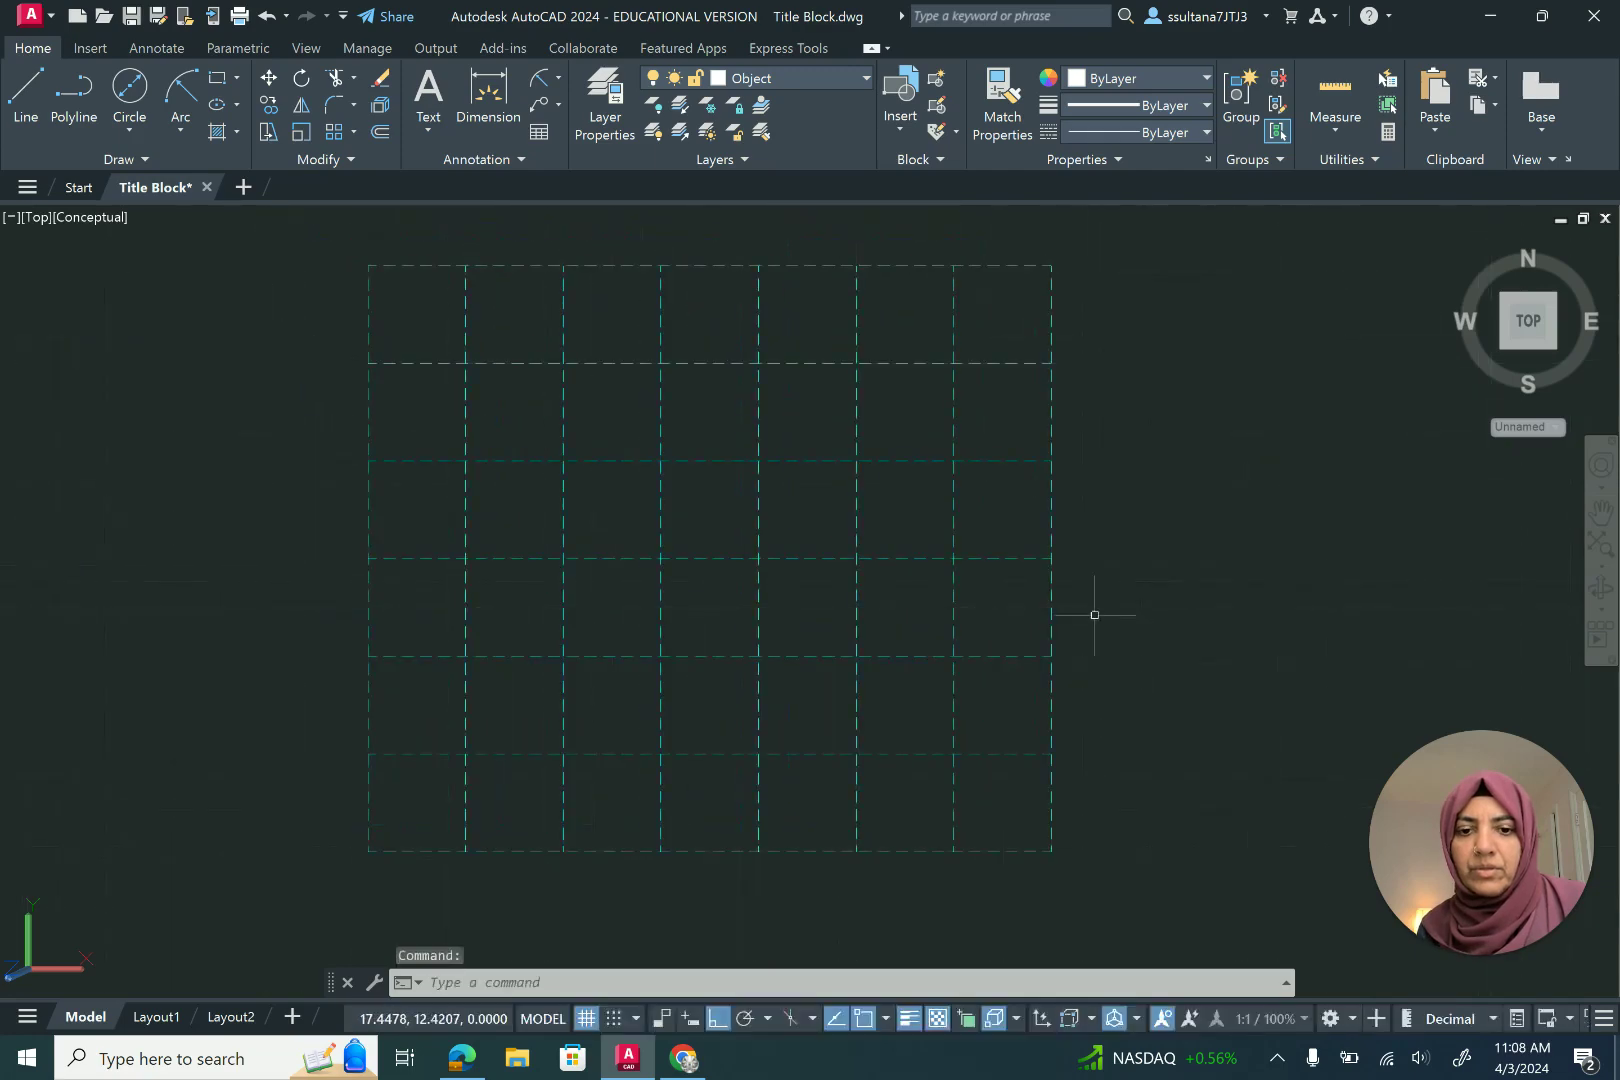
Switch to TD CAD Drawing 8.pdf in Chrome, examine the shape's arcs and lines on the grid, and return to AutoCAD
left_click(683, 1058)
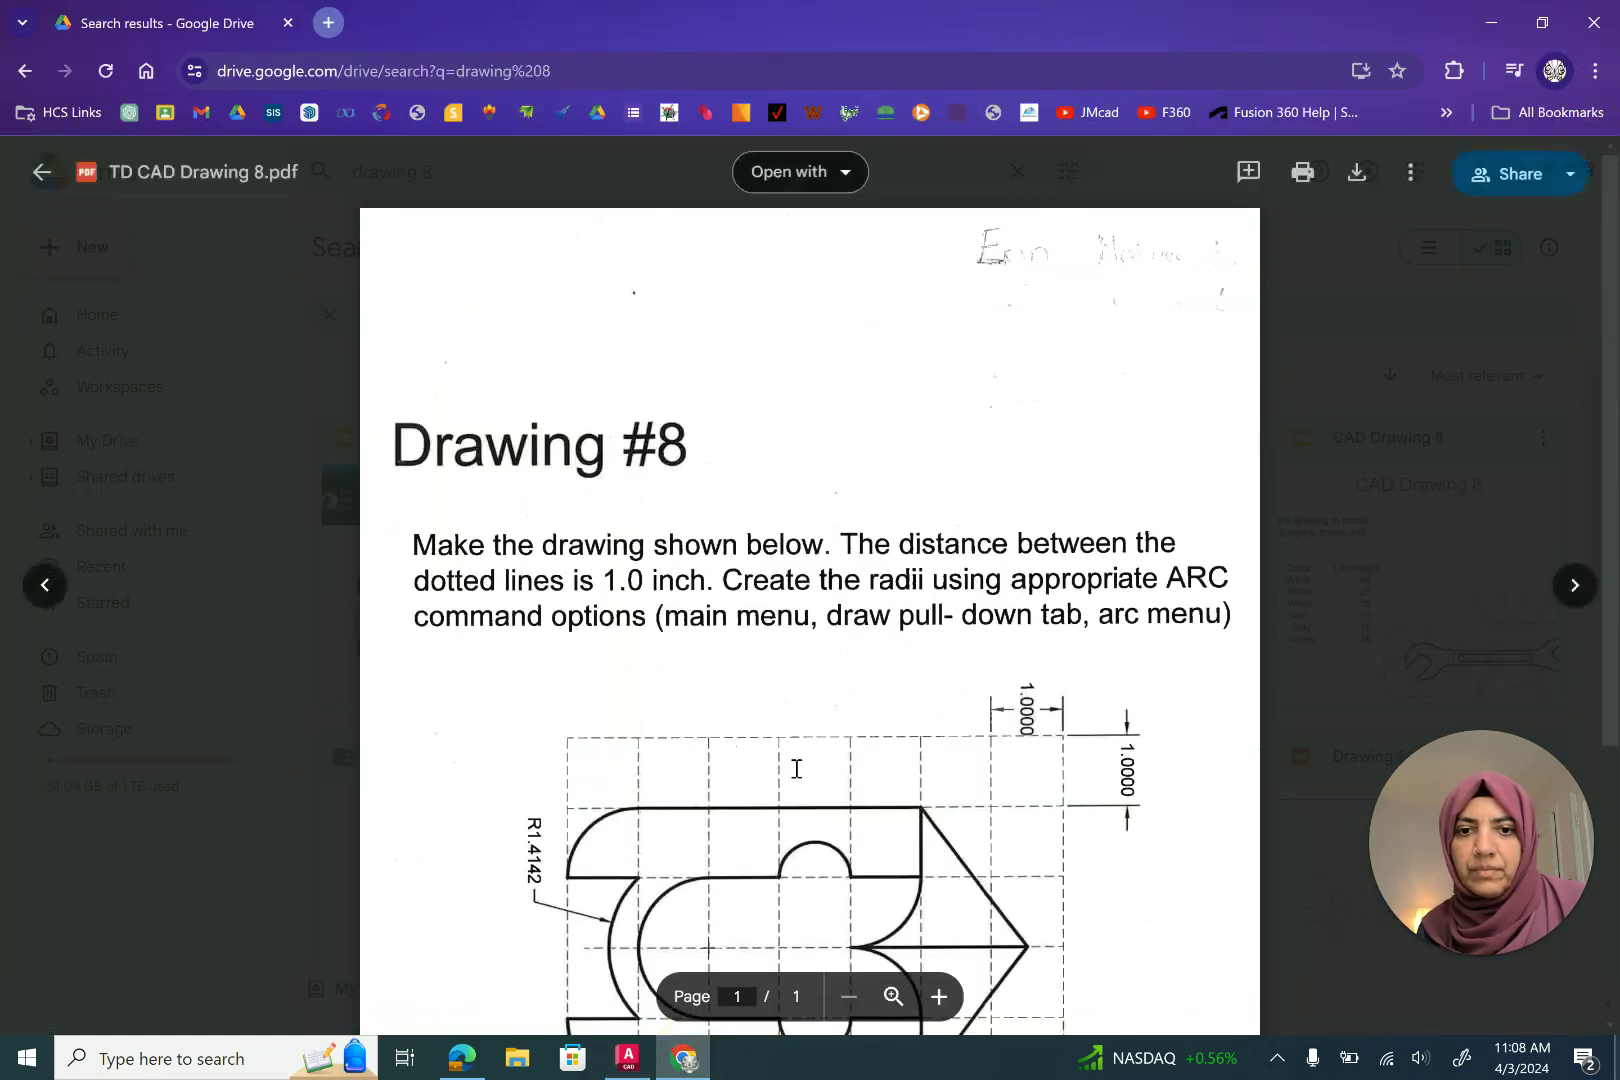
scroll(831, 655, "down", 4)
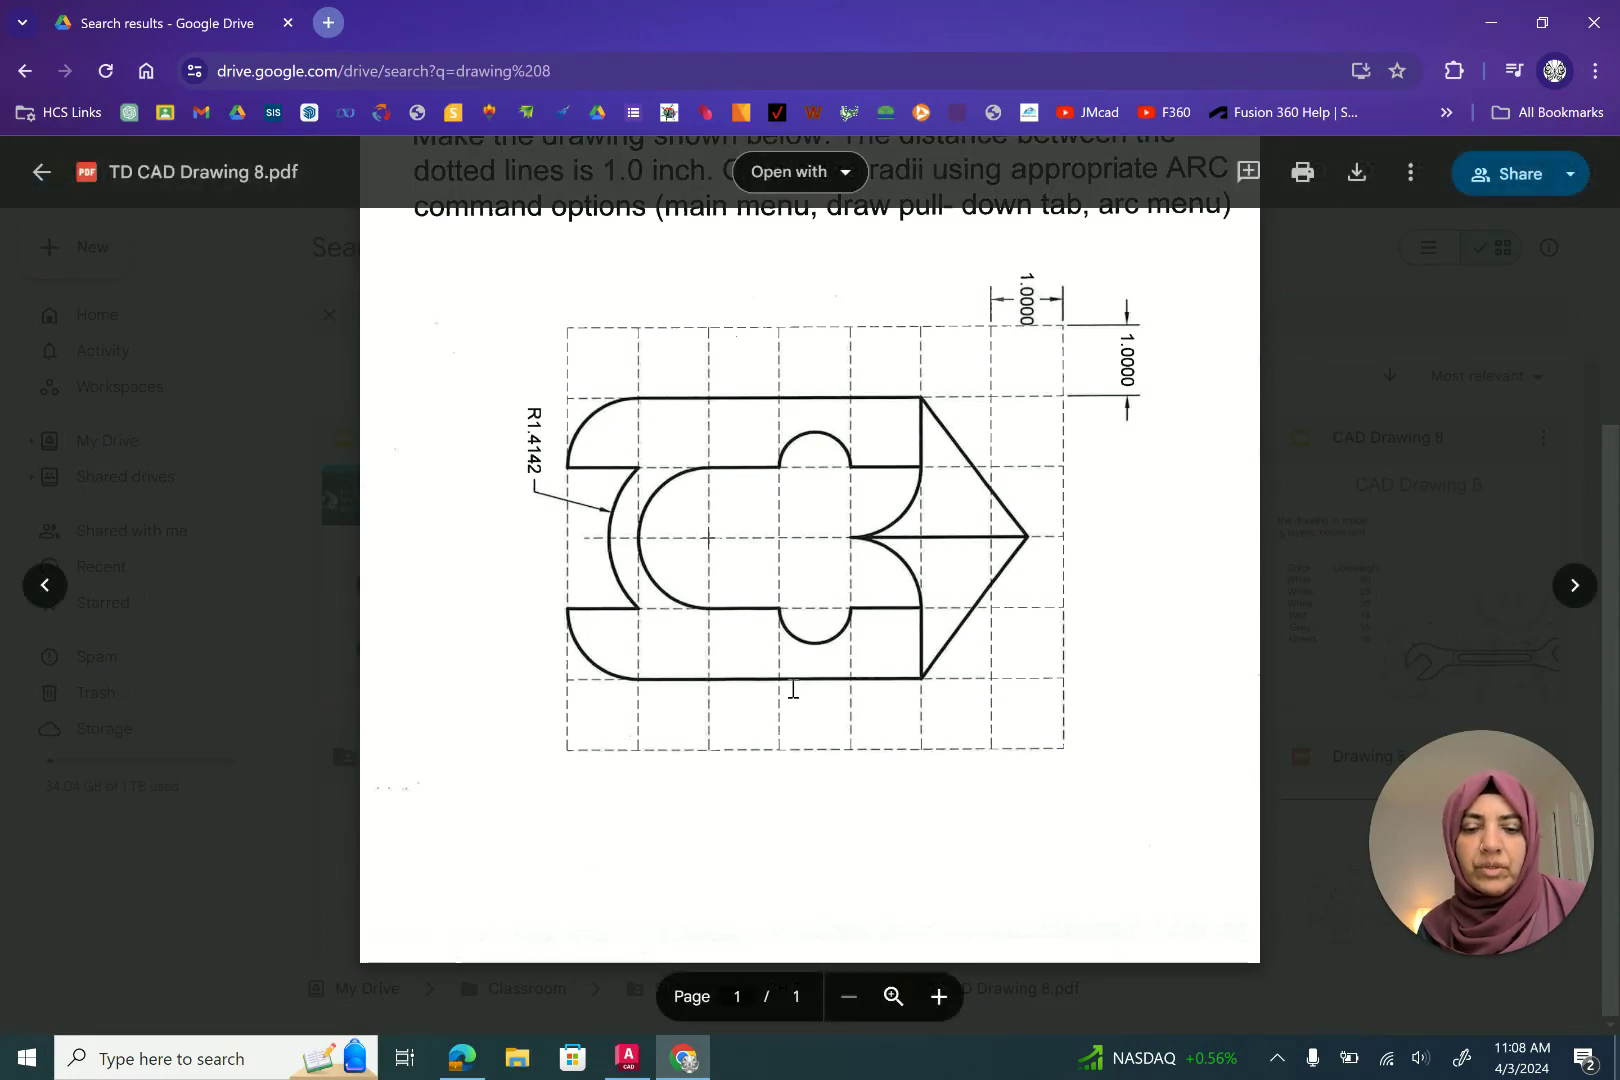
mouse_move(629, 1066)
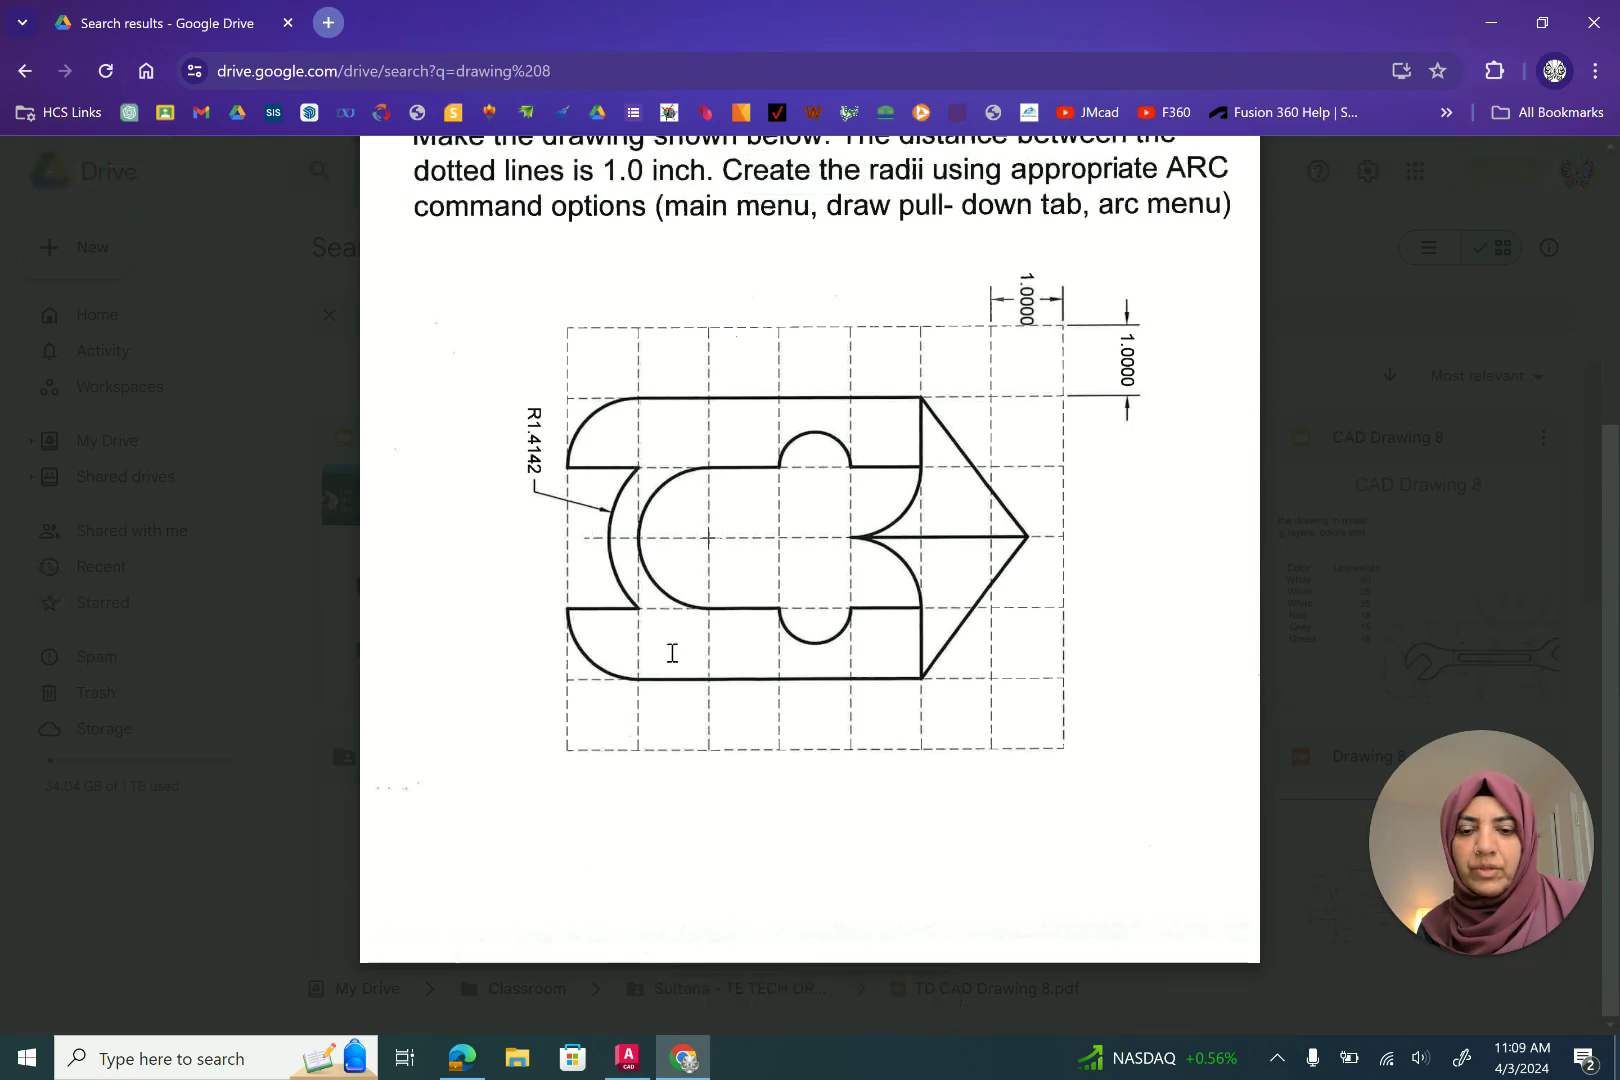
left_click(628, 1058)
Draw a Start, End, Radius arc from grid point 12,14 down to 12,12 with radius 1, bulging left
left_click(180, 126)
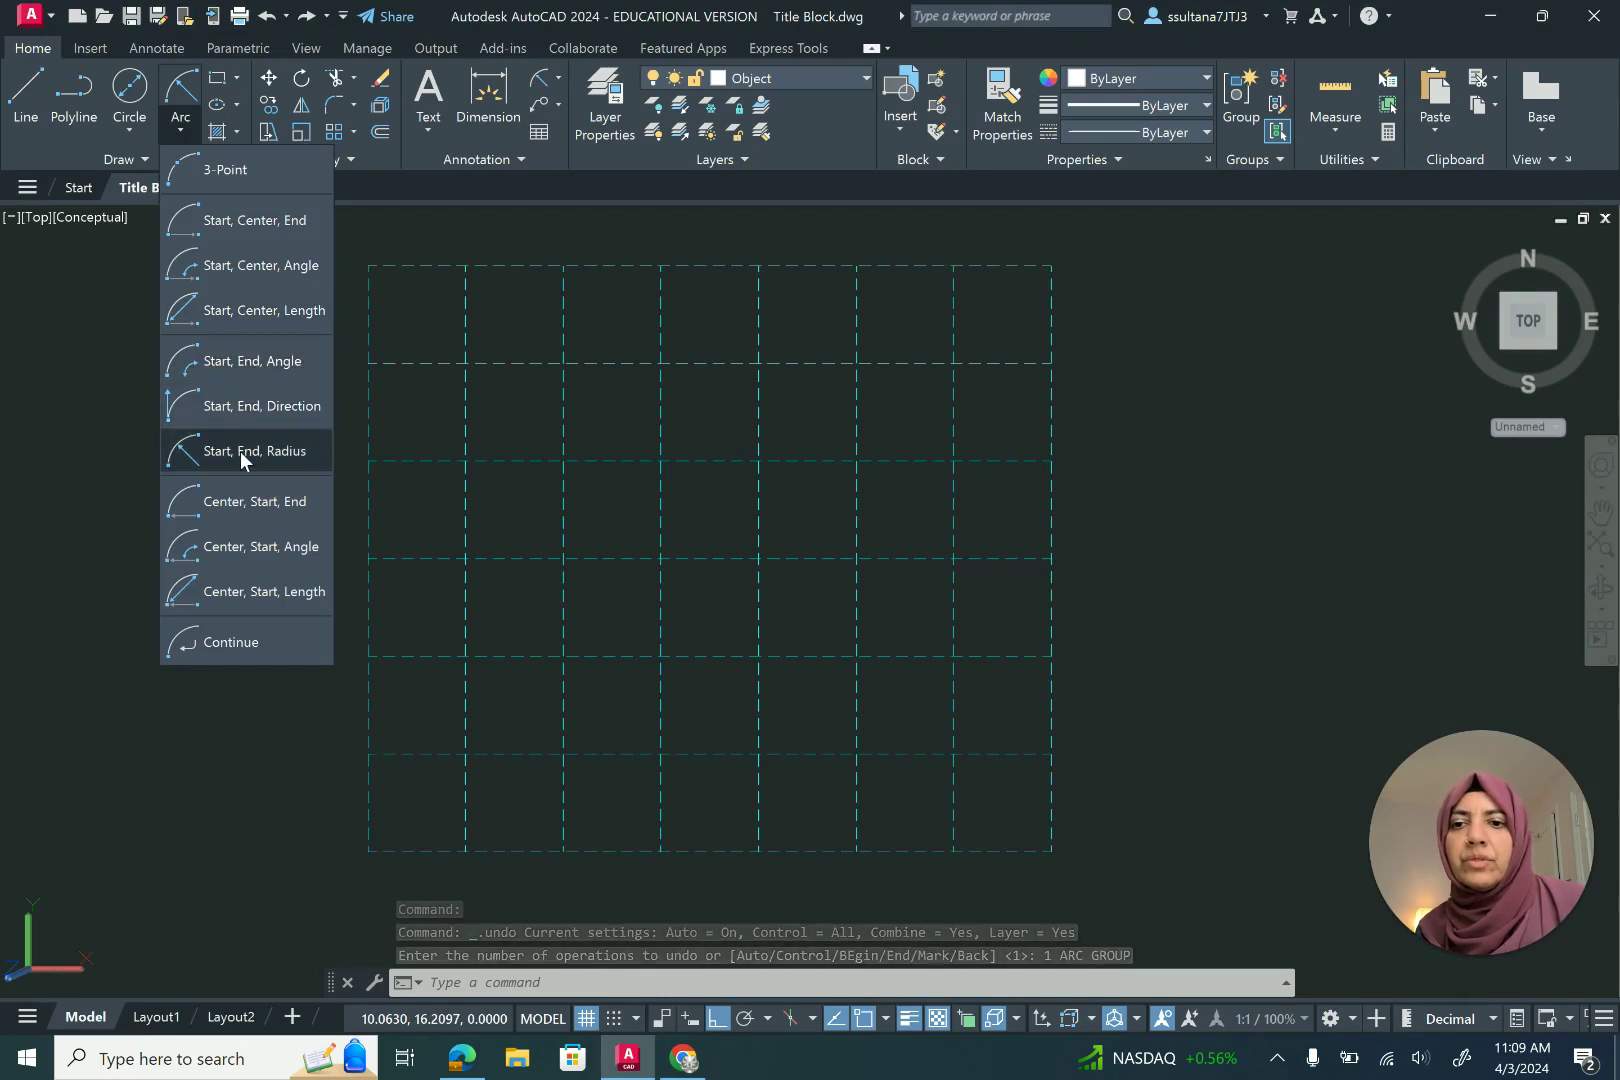
left_click(240, 451)
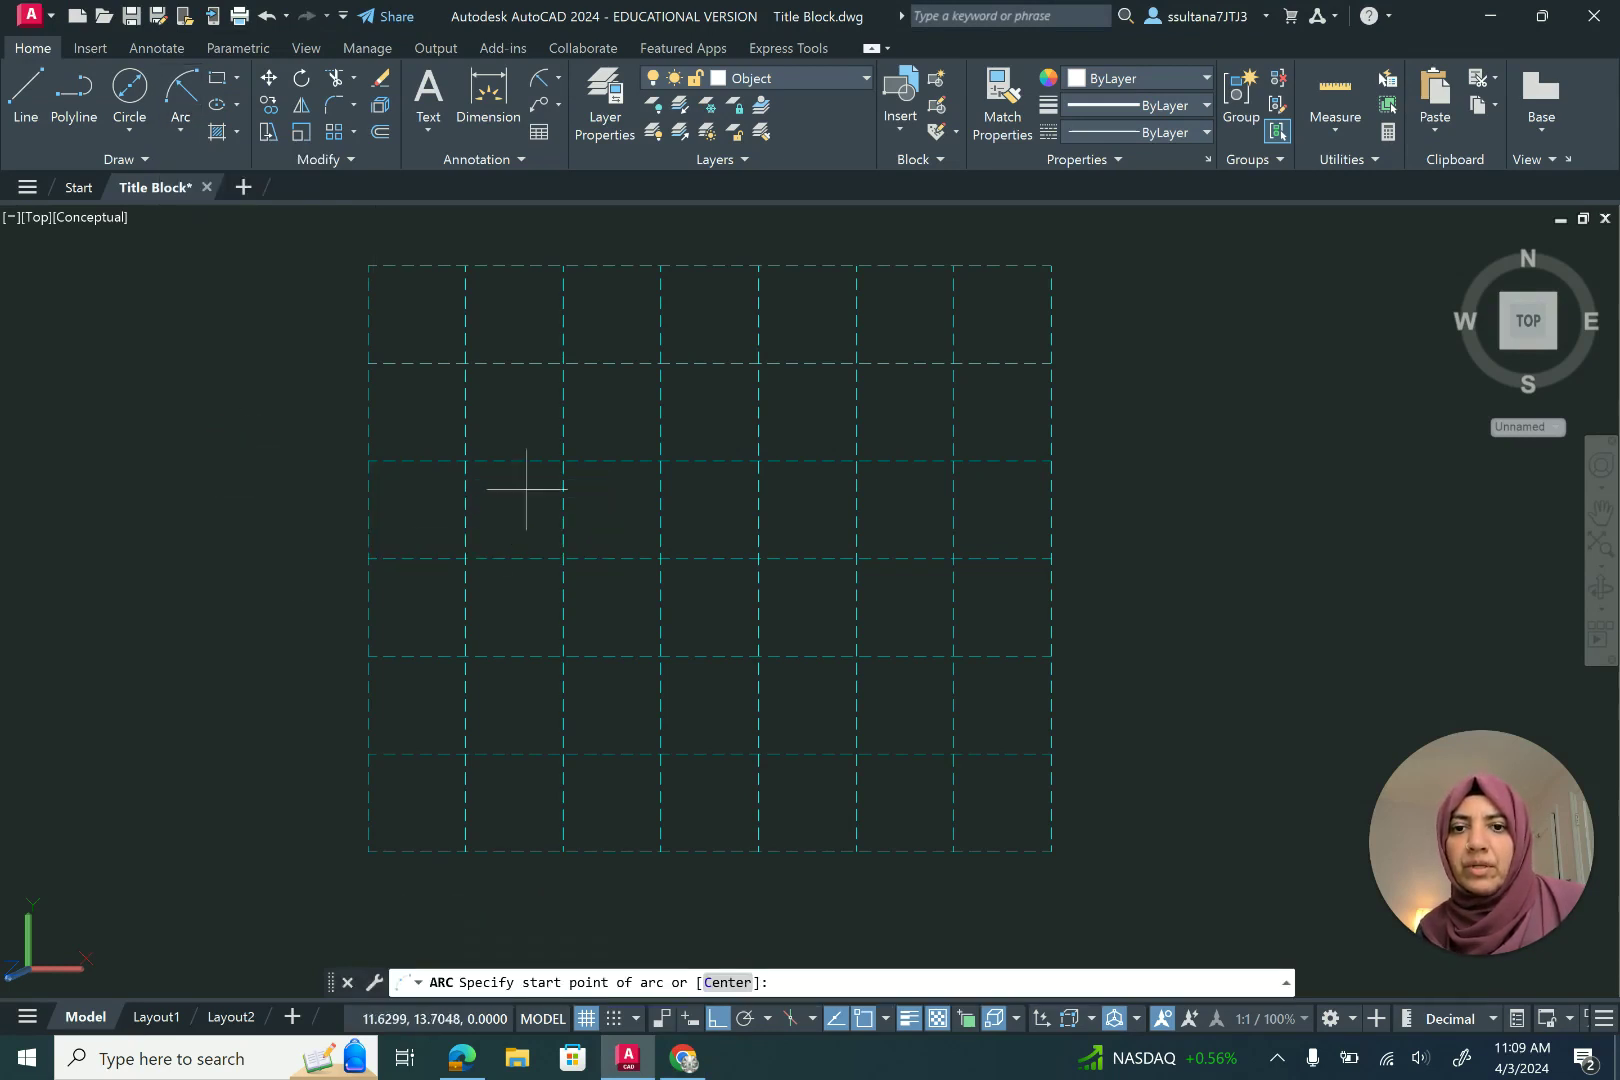
left_click(562, 461)
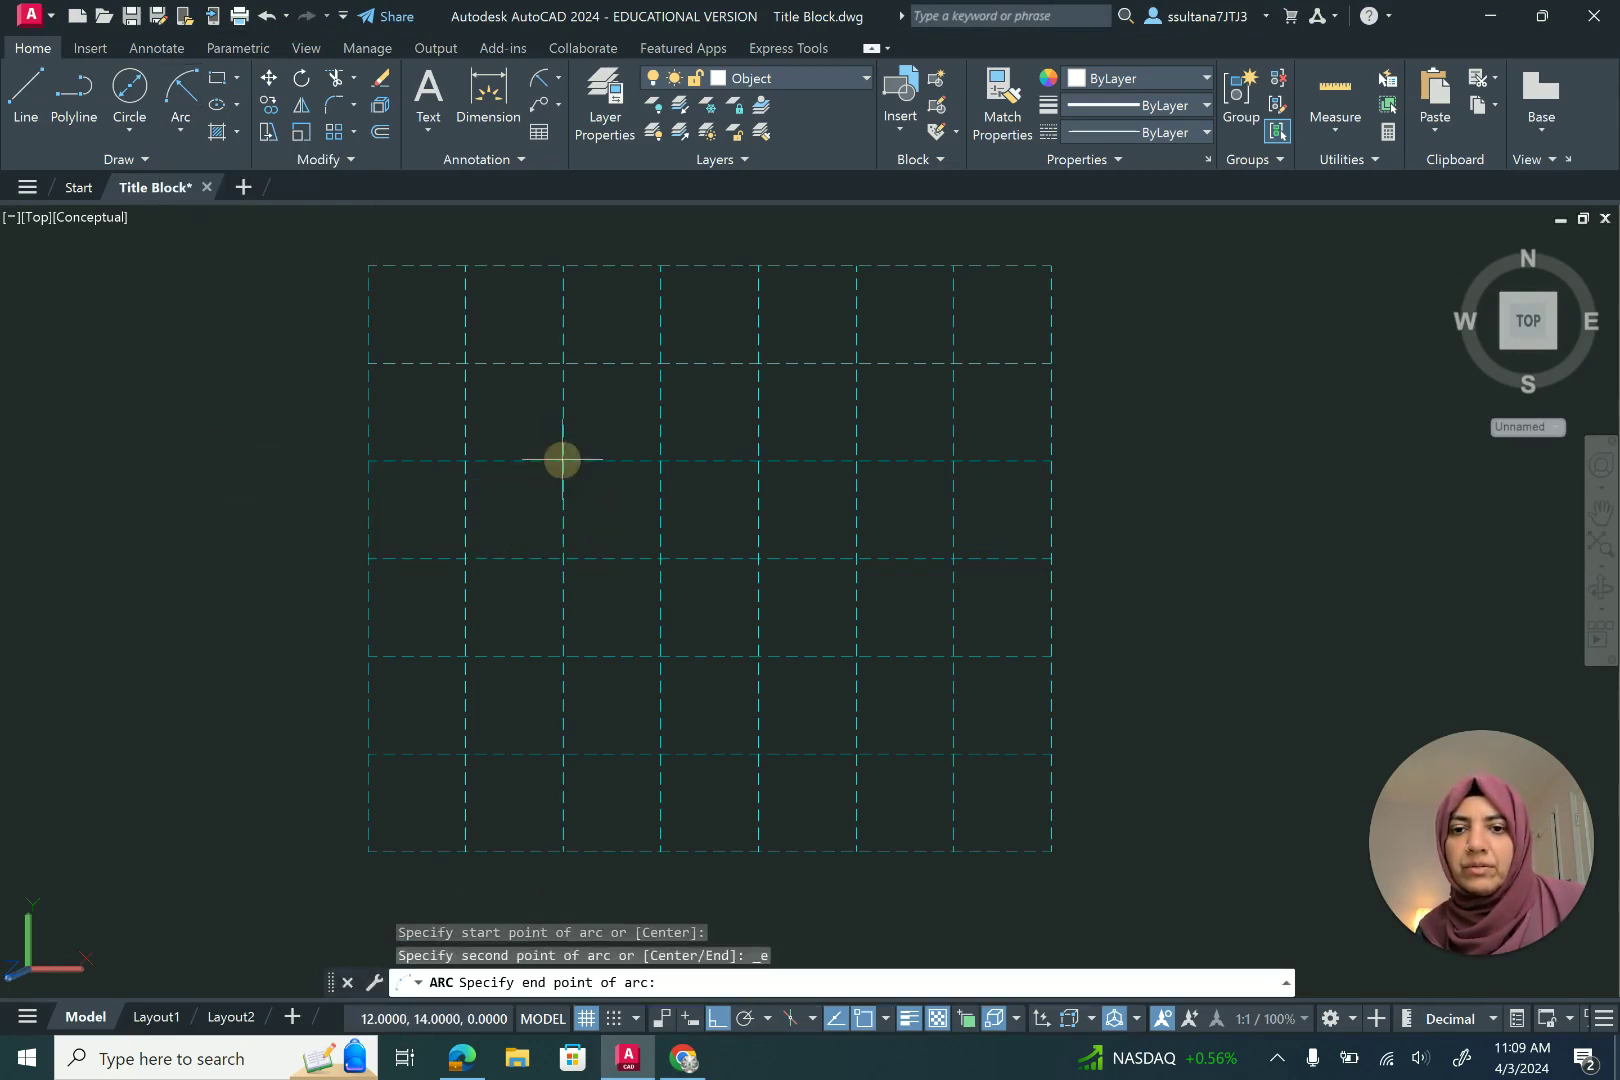
left_click(562, 656)
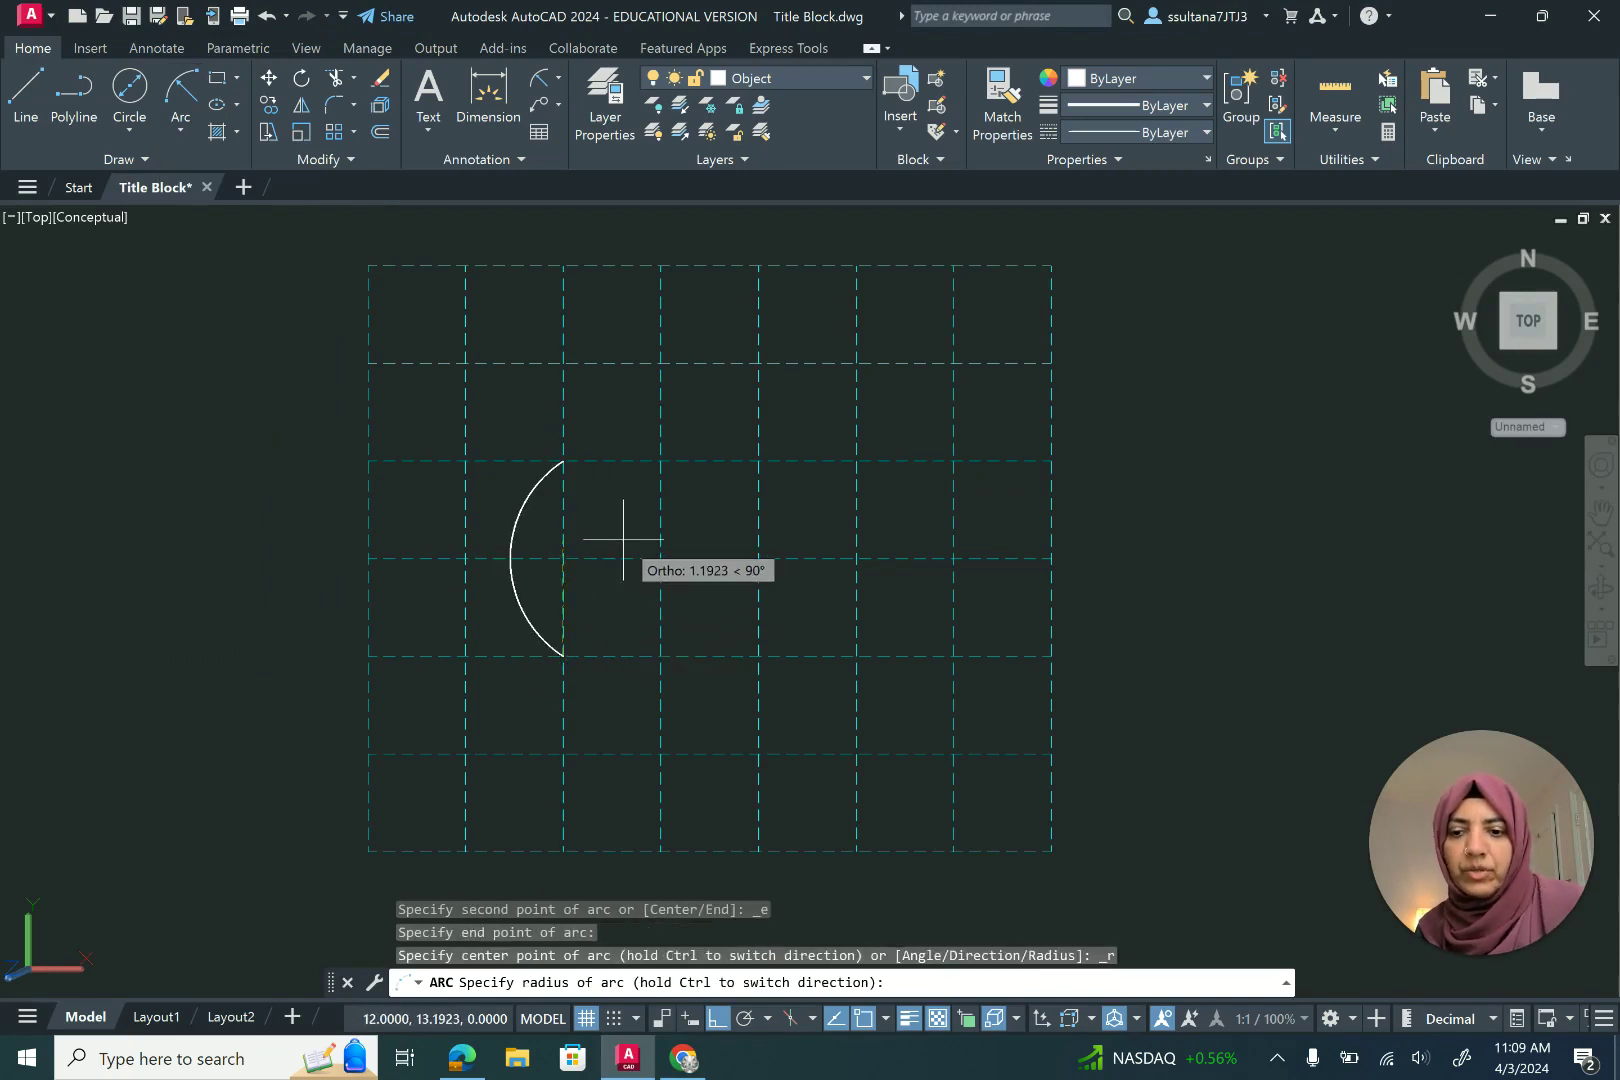
key("Return")
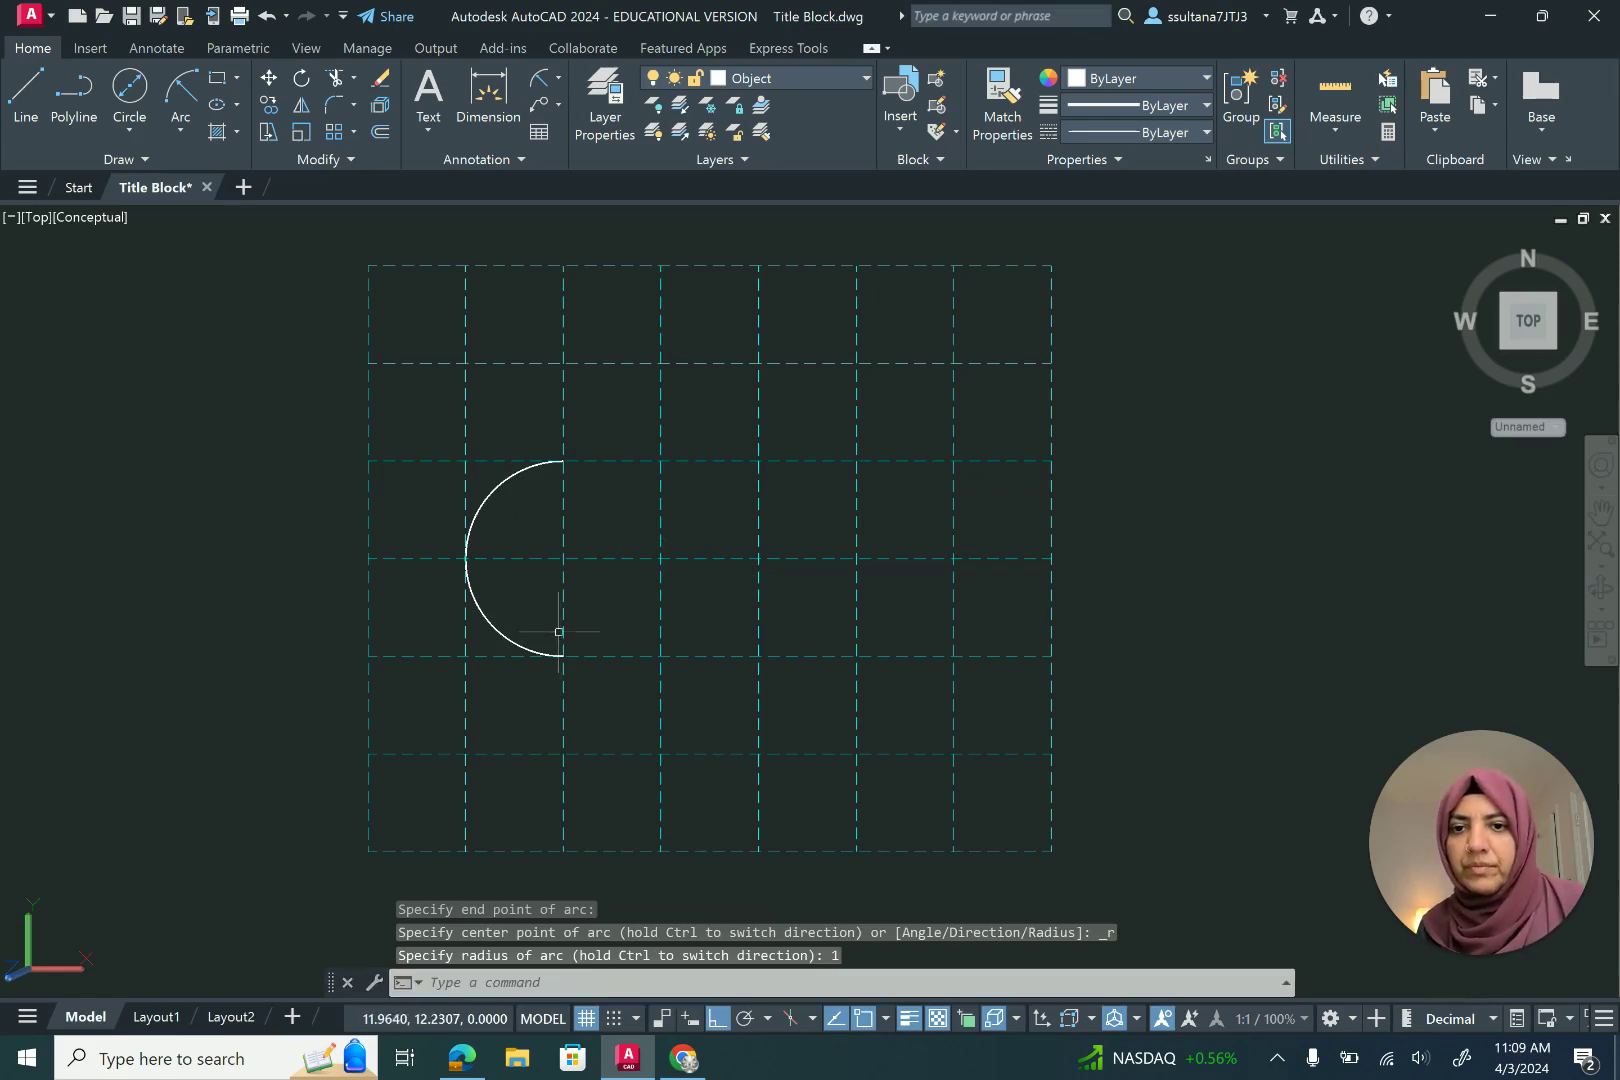
Draw a Start, End, Radius arc from grid point 11,14 down to 11,12 with radius 1.4142
left_click(177, 97)
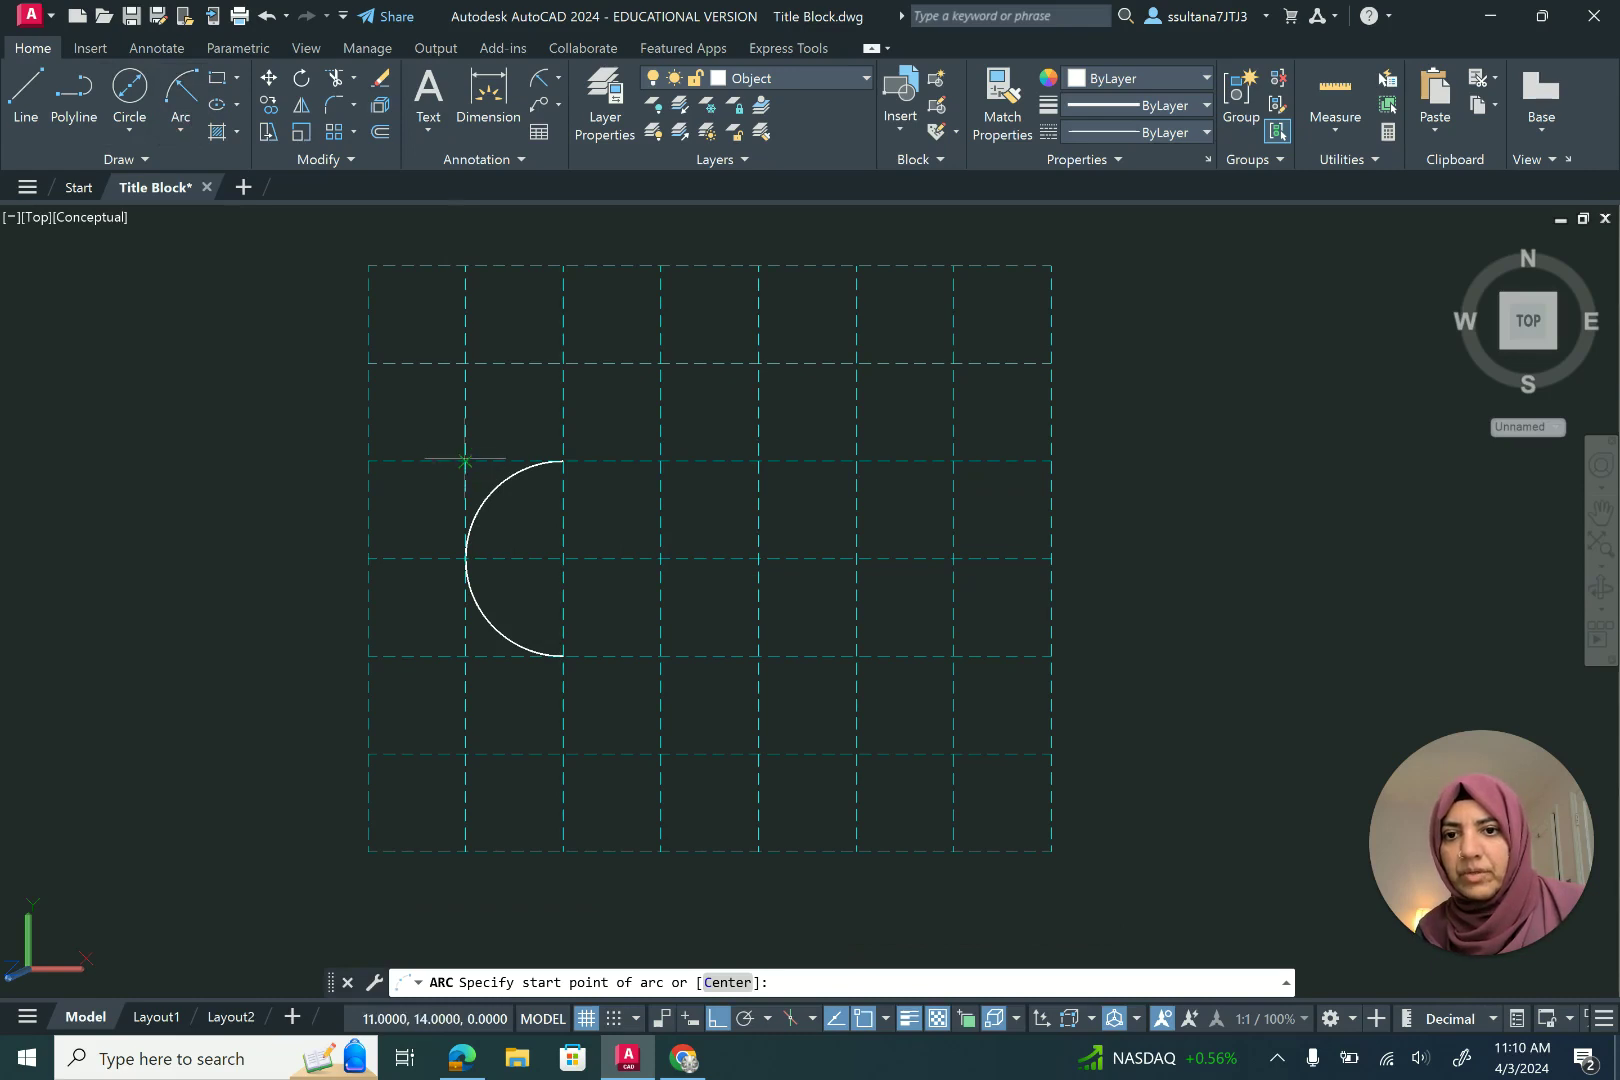
left_click(465, 461)
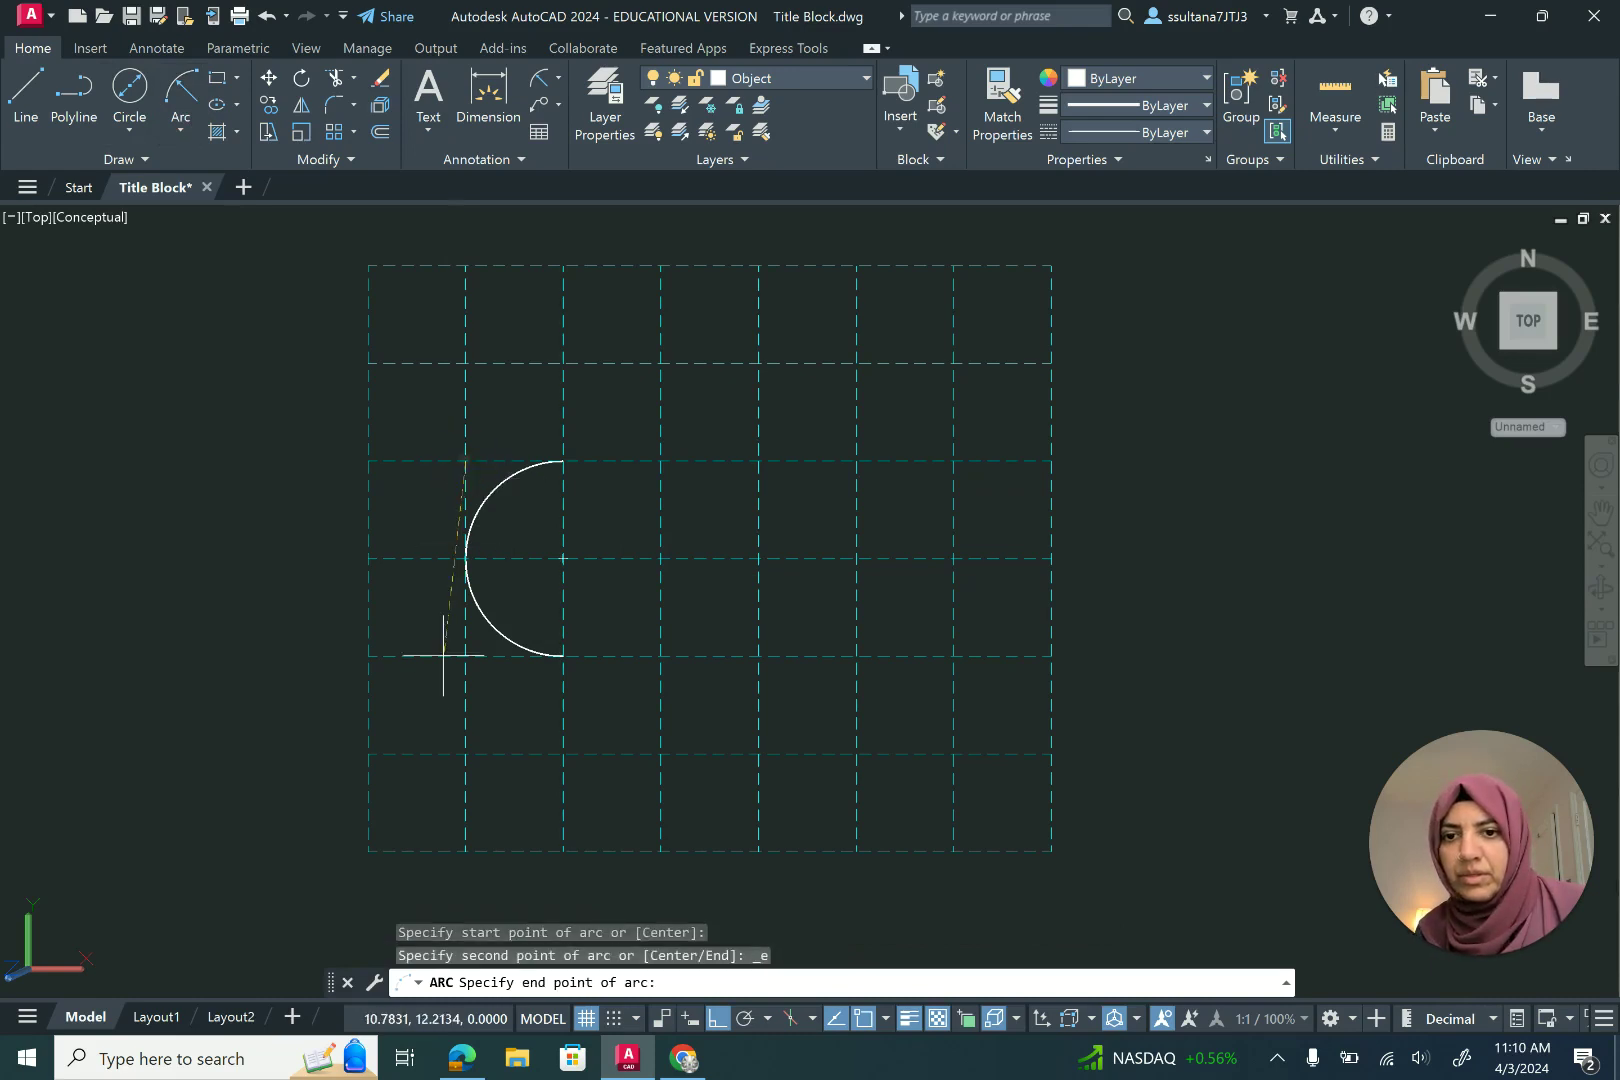
left_click(464, 657)
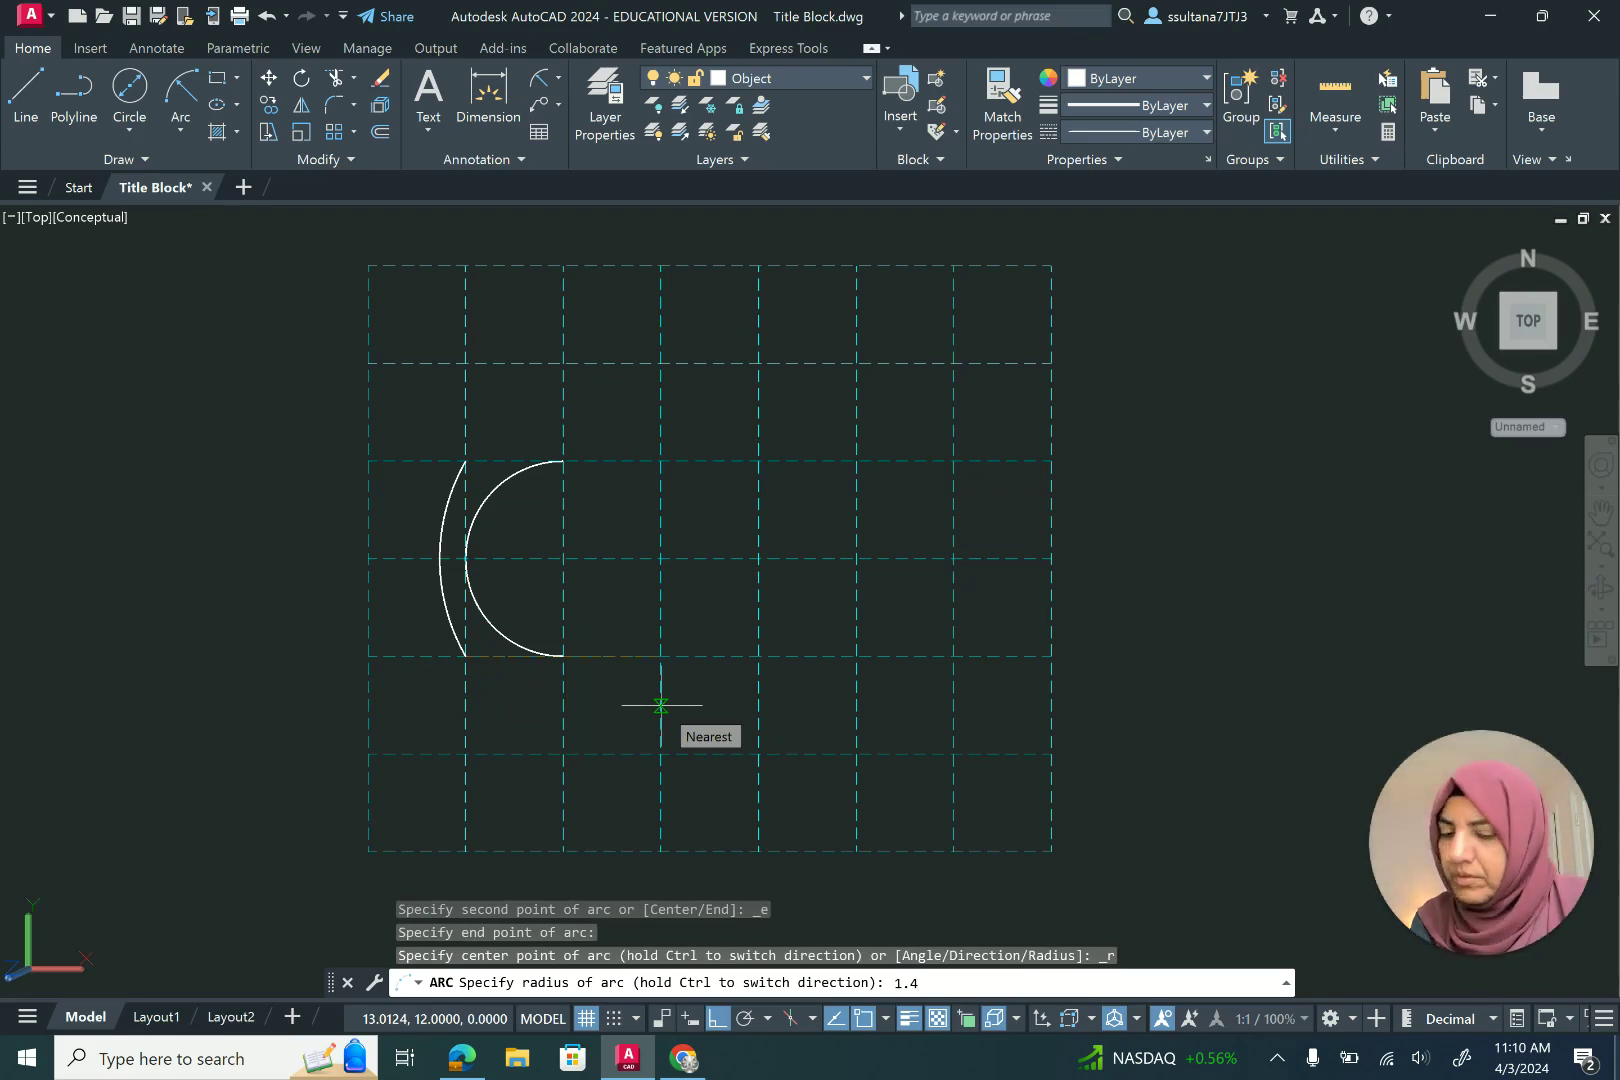
type("4")
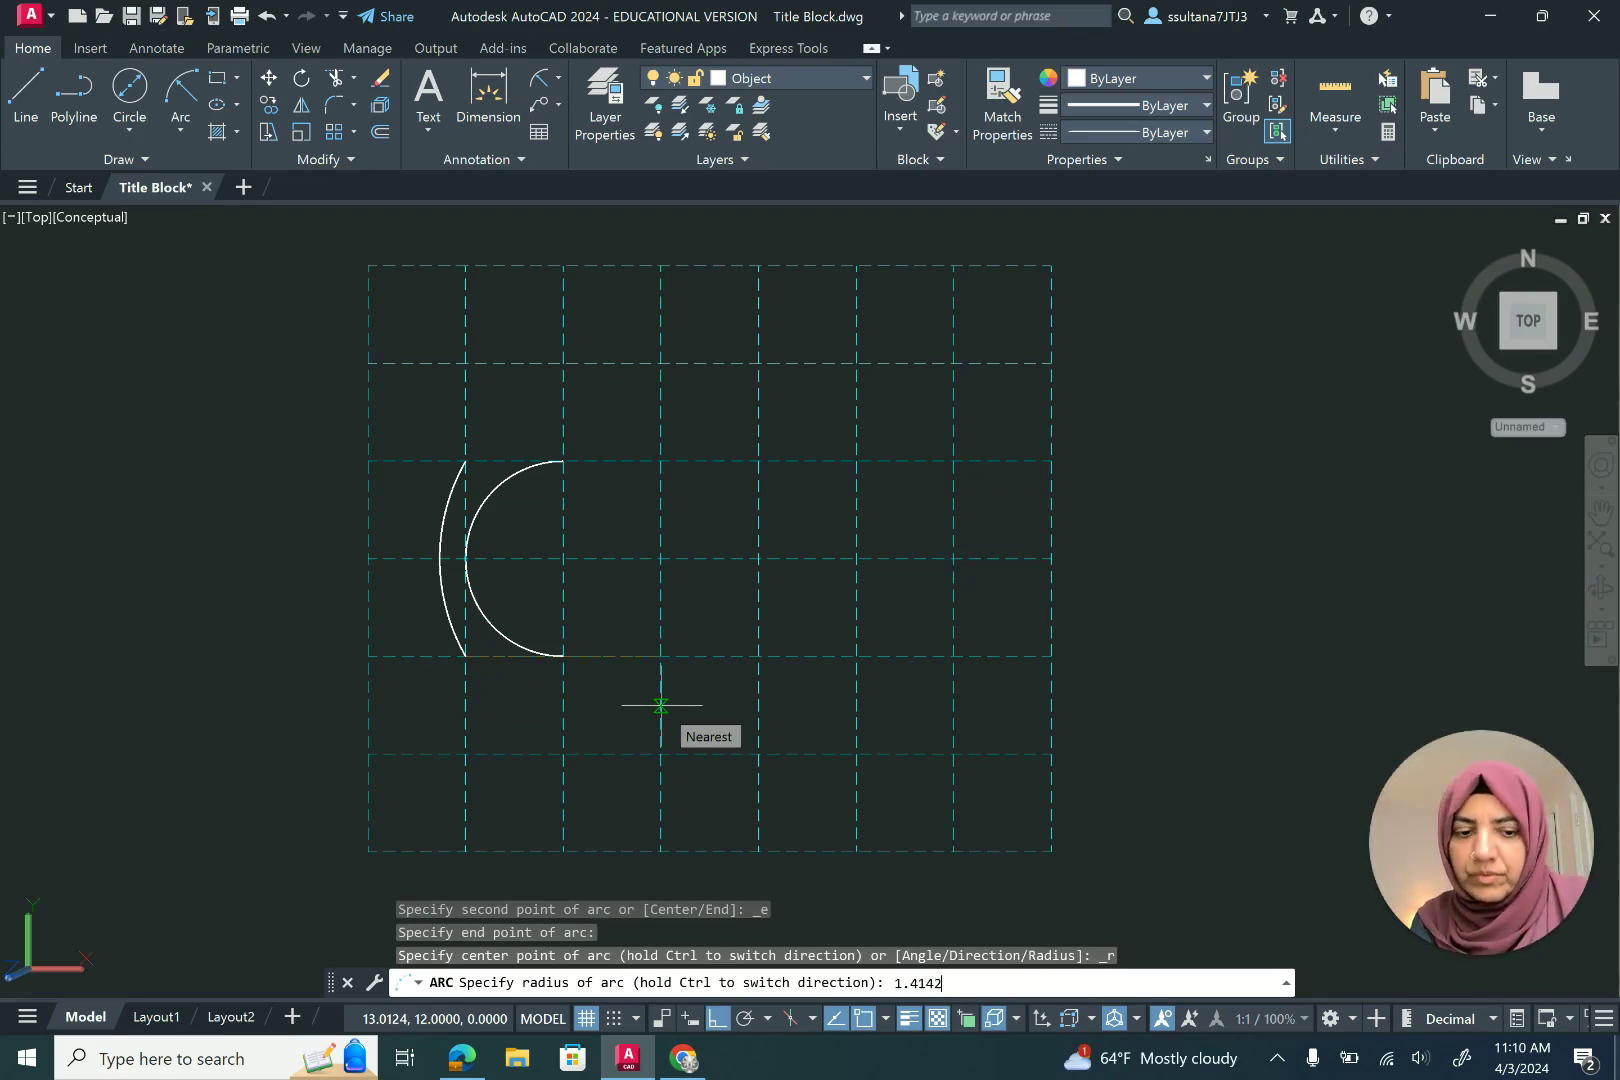
type("2")
key("Return")
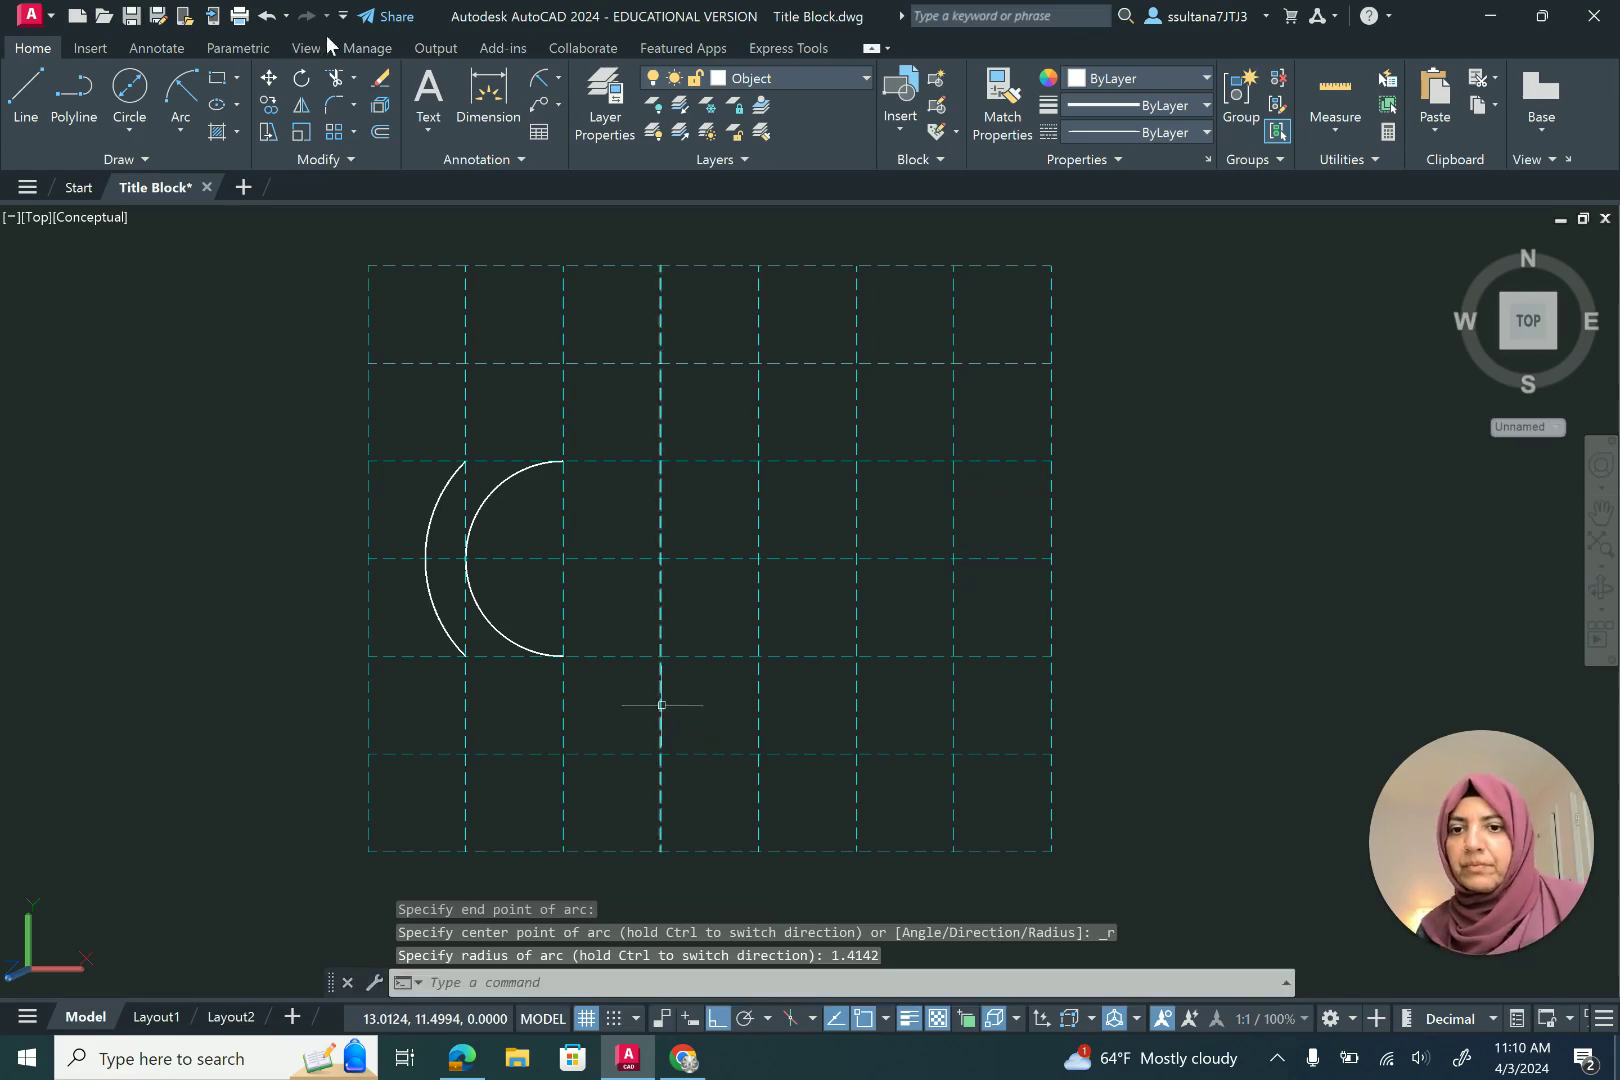
Draw a horizontal line 2.5 units long to the right, starting at grid point 14,13
type("l")
key("Return")
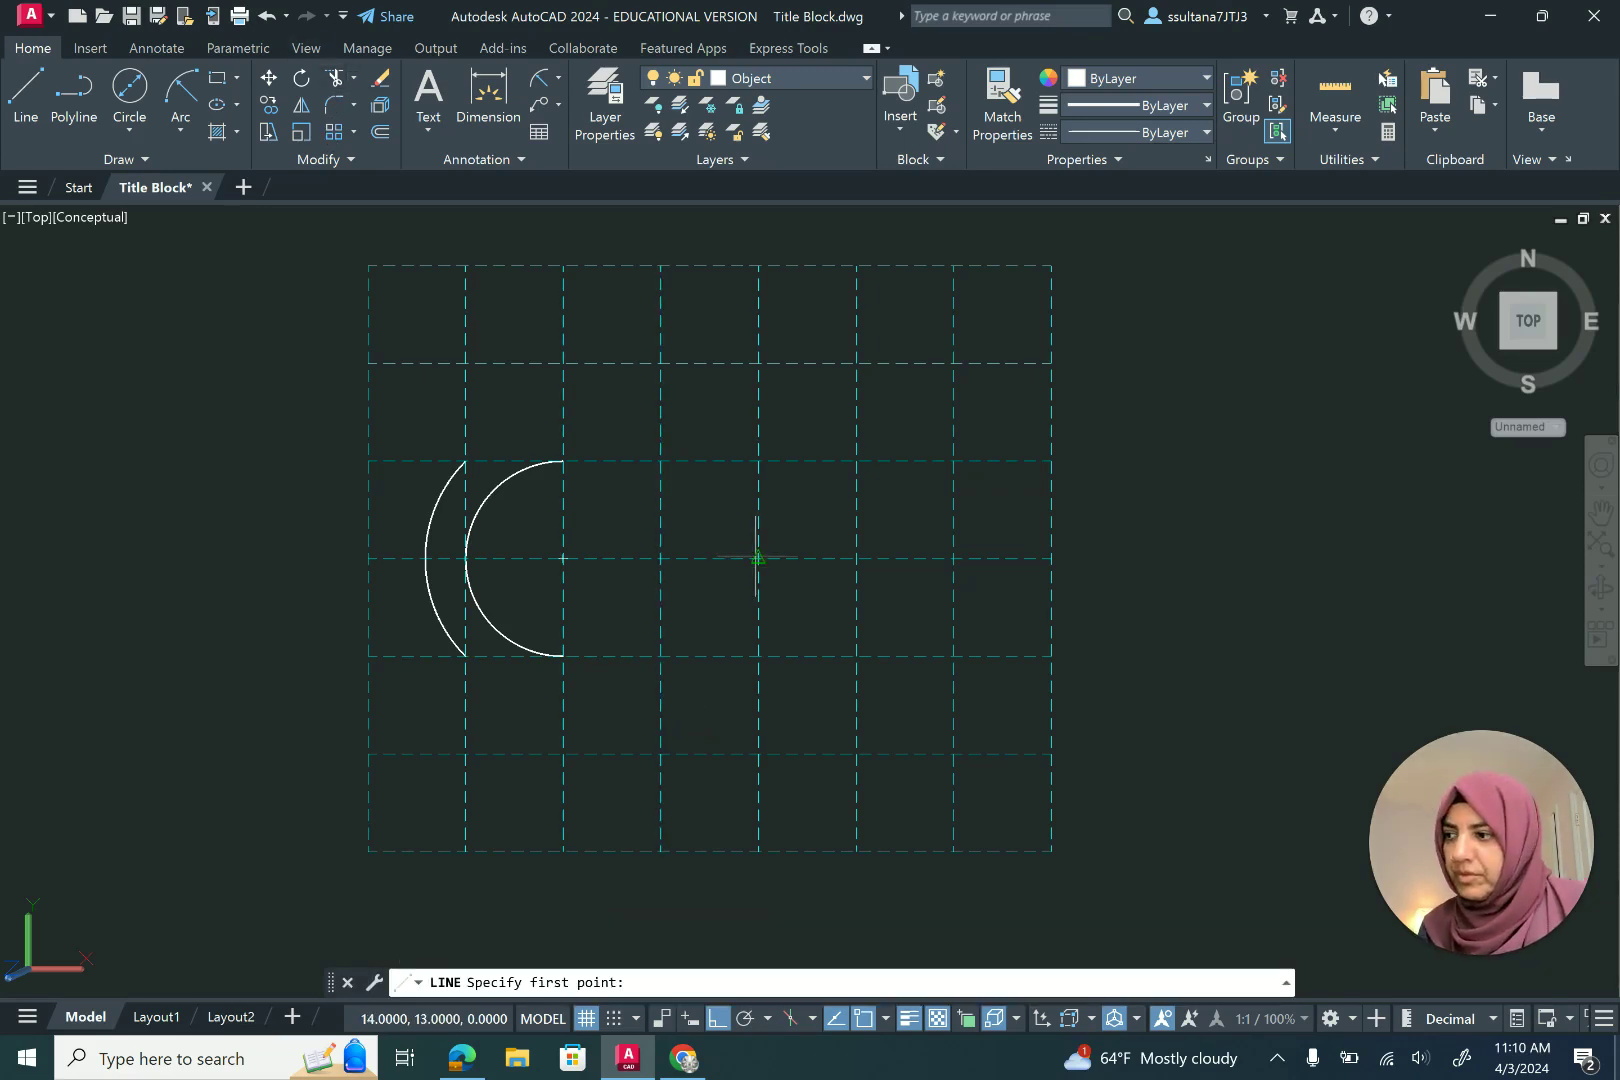
left_click(758, 558)
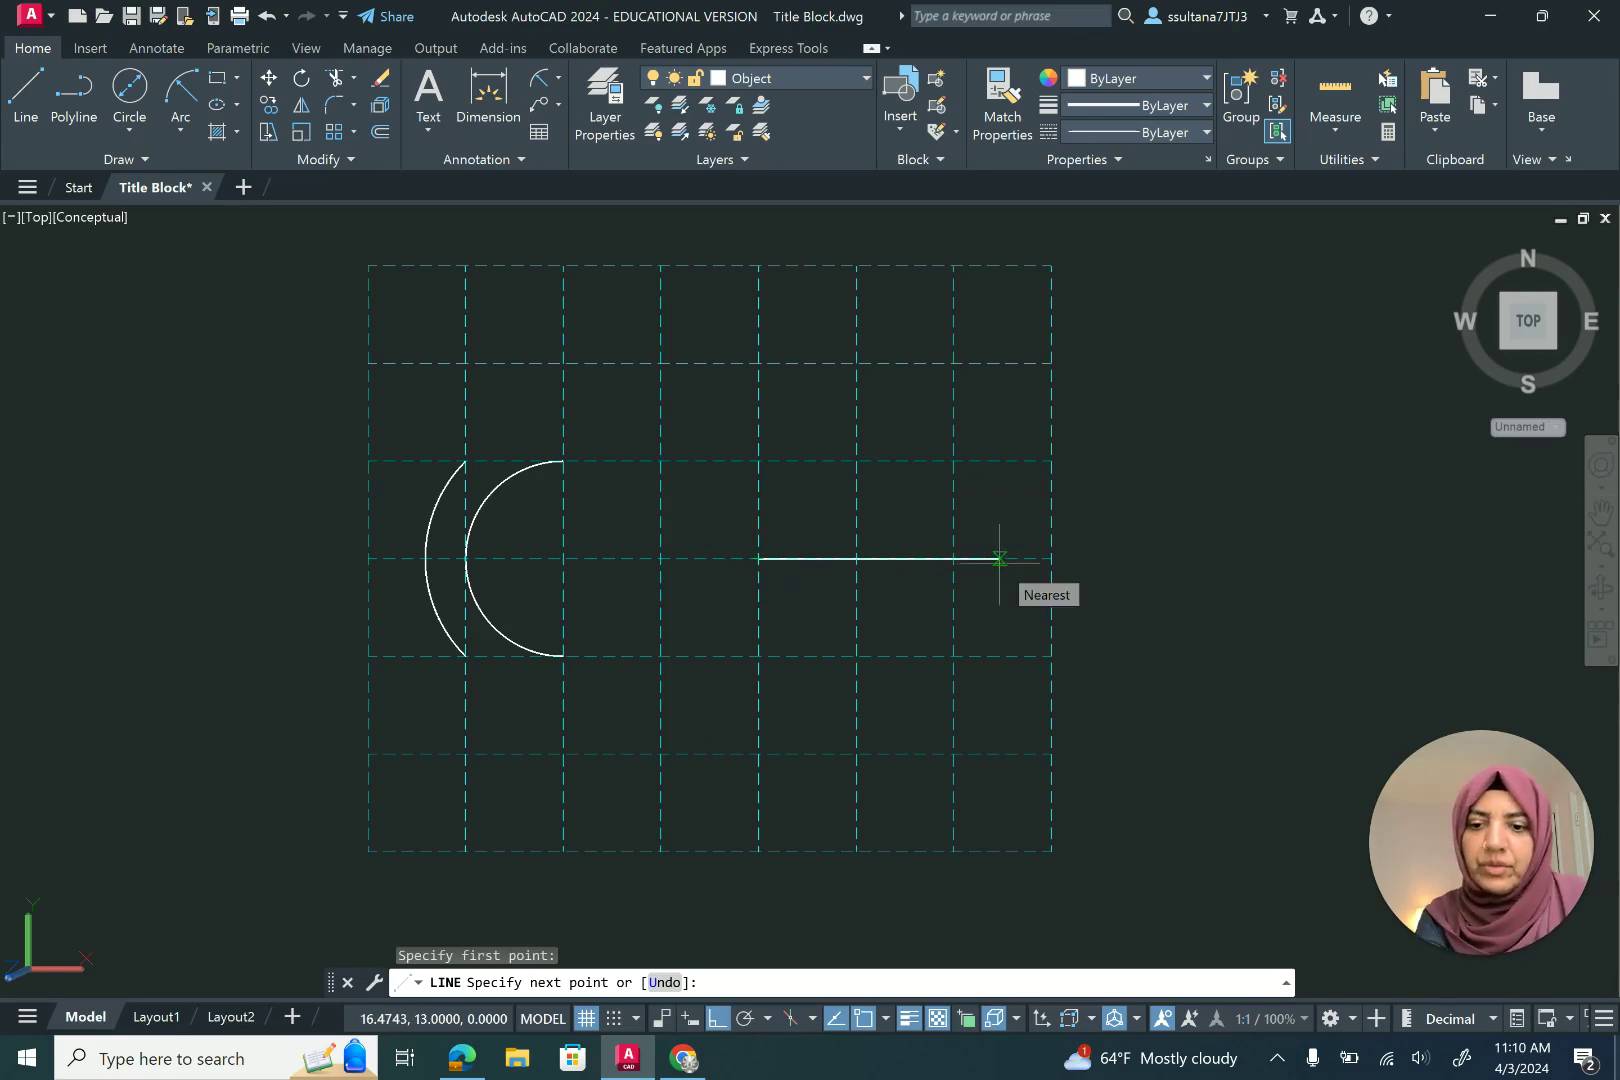
key("Return")
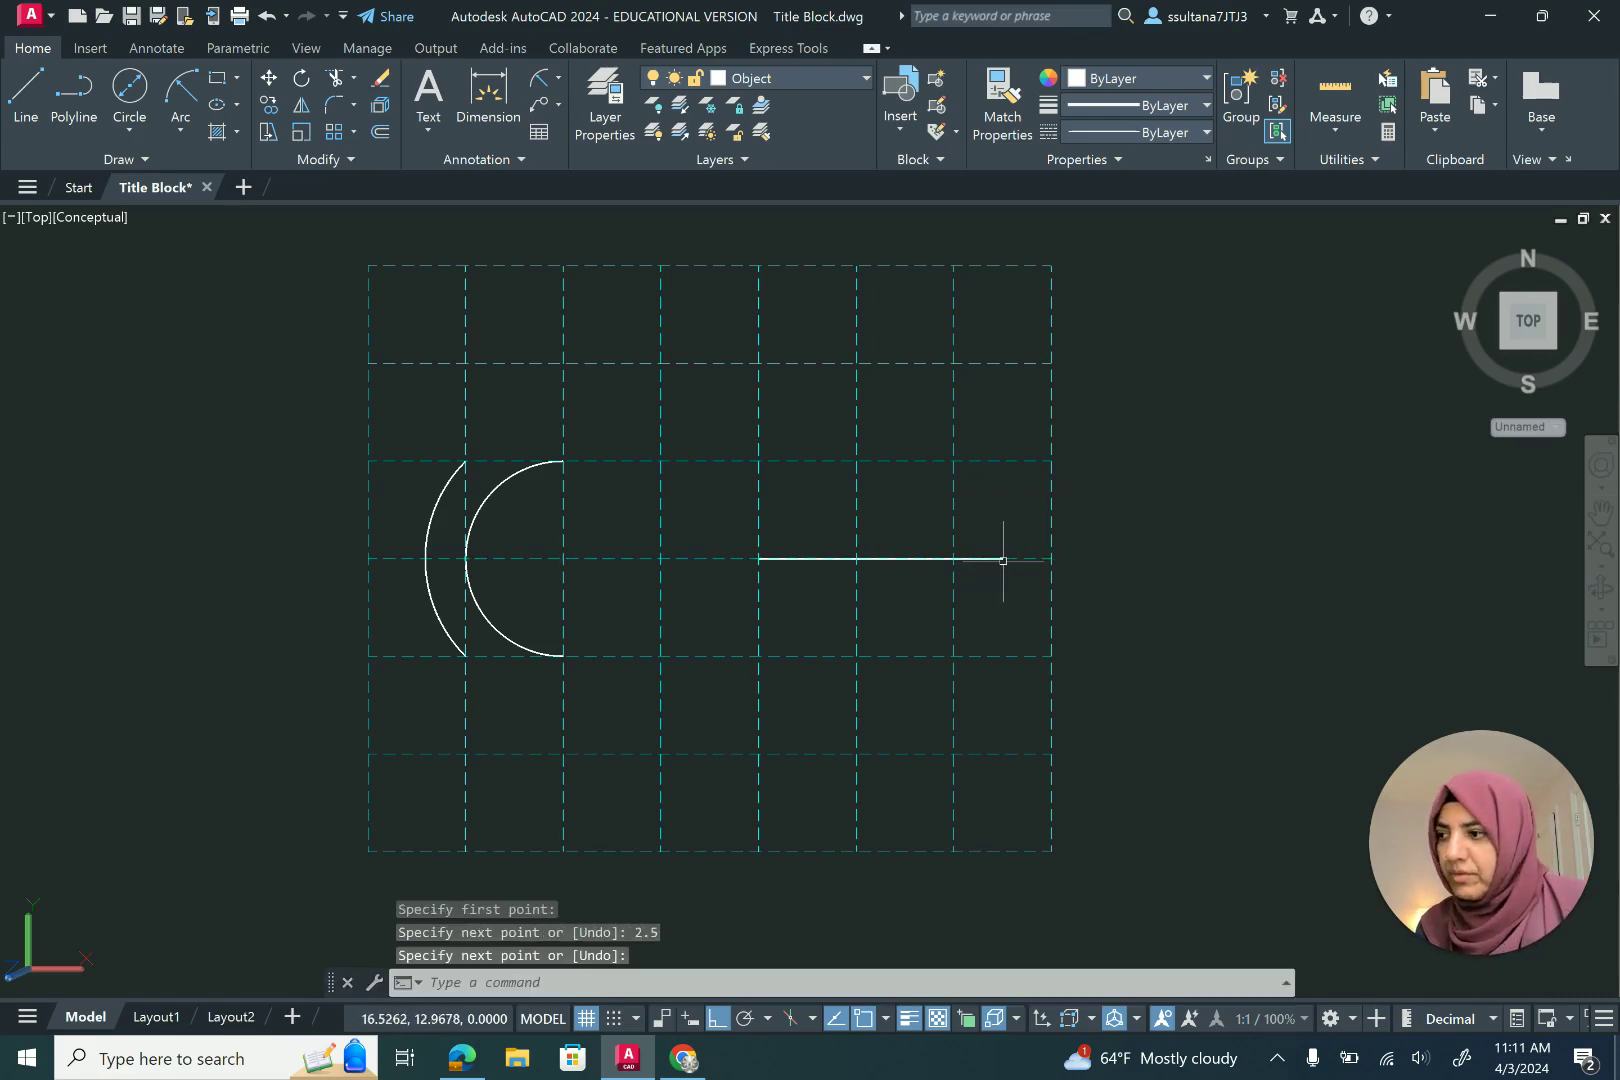
Draw connected lines from the 2.5-unit line's right endpoint up to grid point 15,15 and left to 11,15
left_click(40, 95)
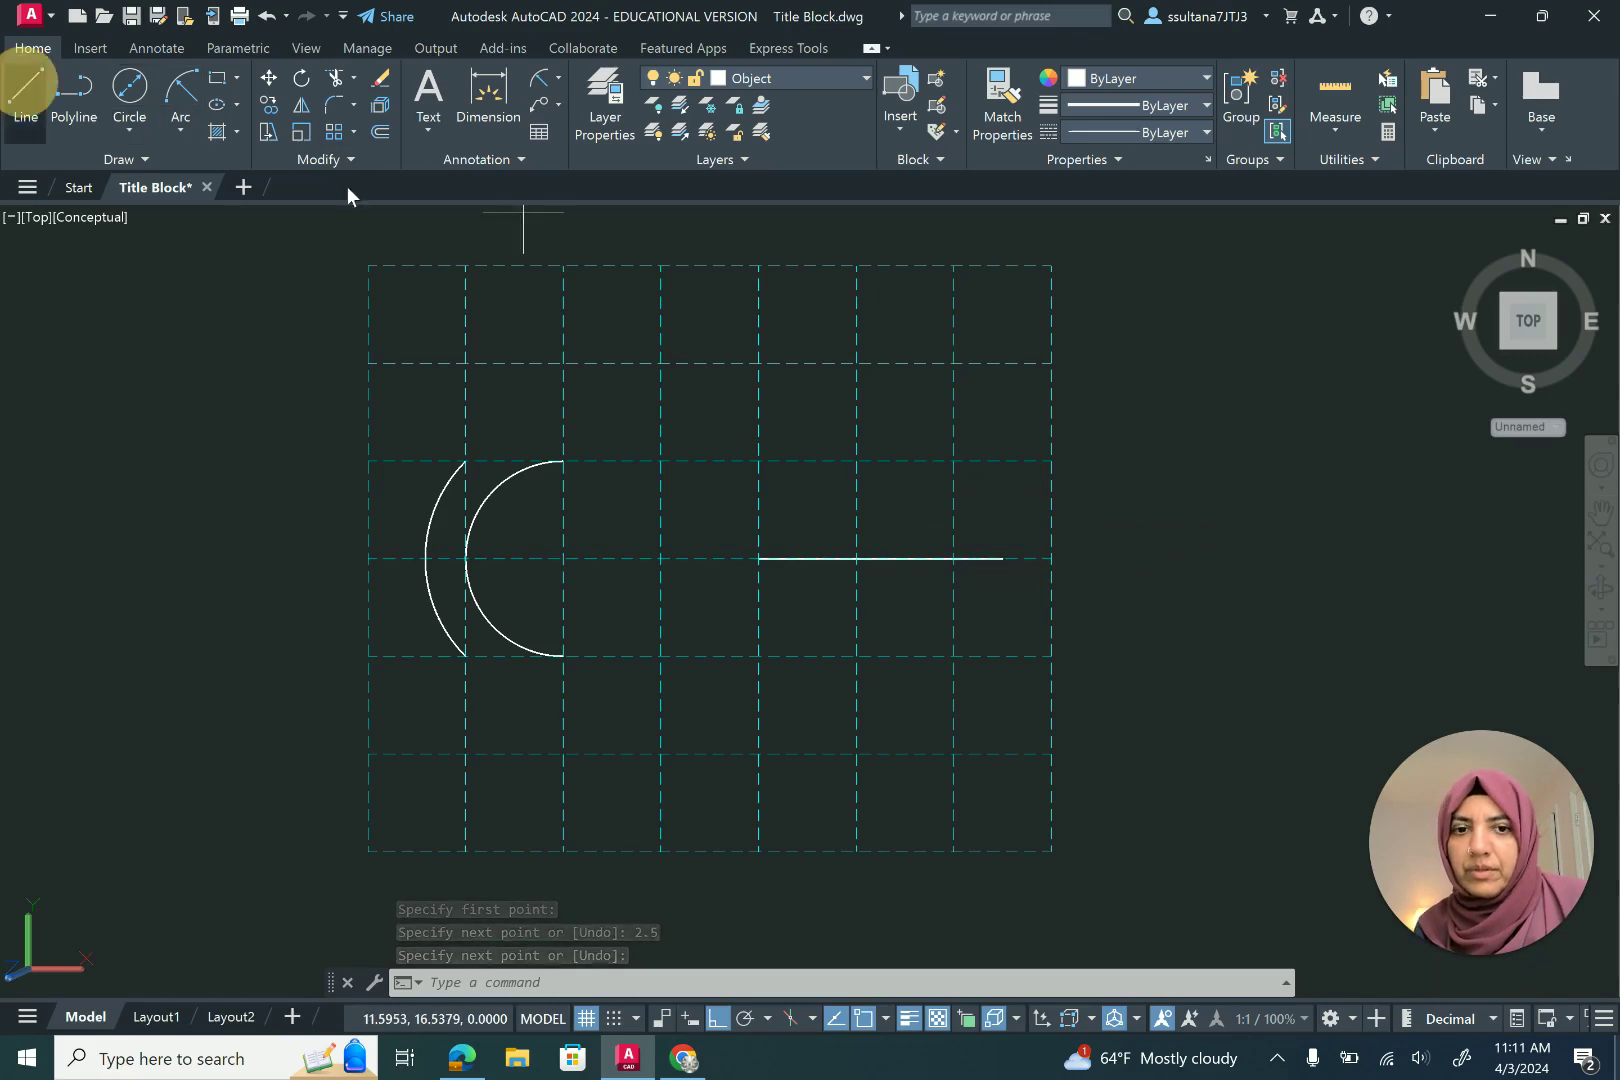
left_click(1002, 558)
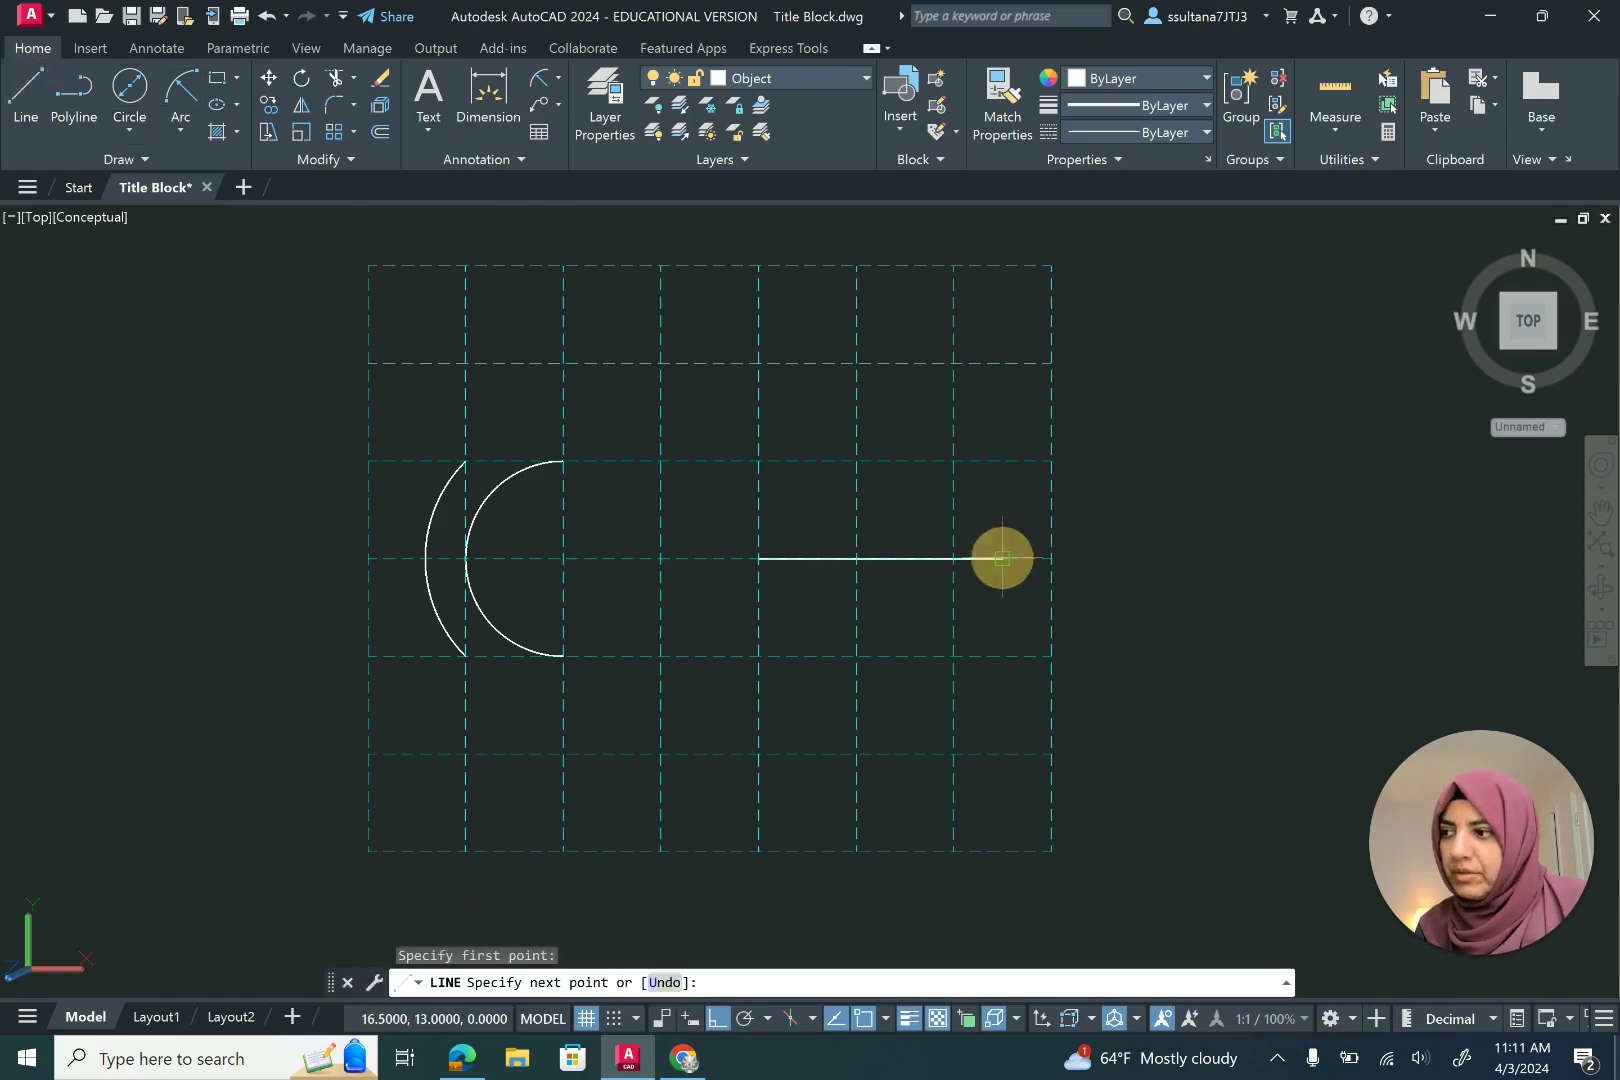
left_click(856, 363)
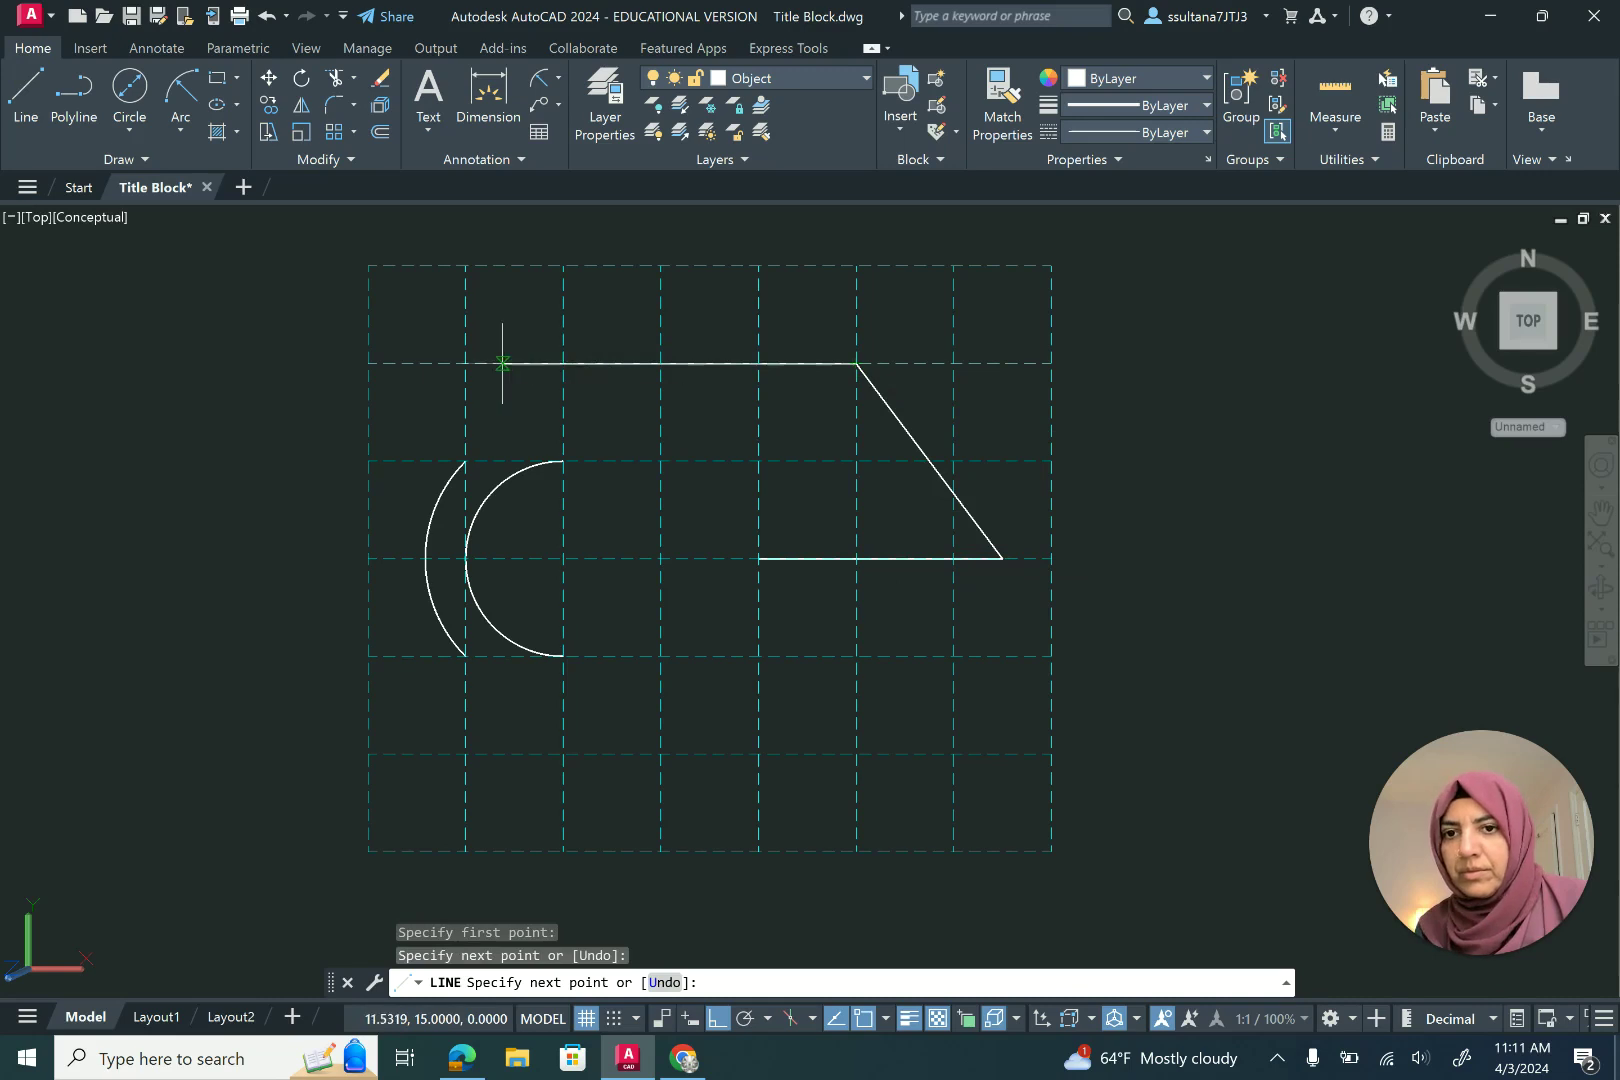
left_click(465, 363)
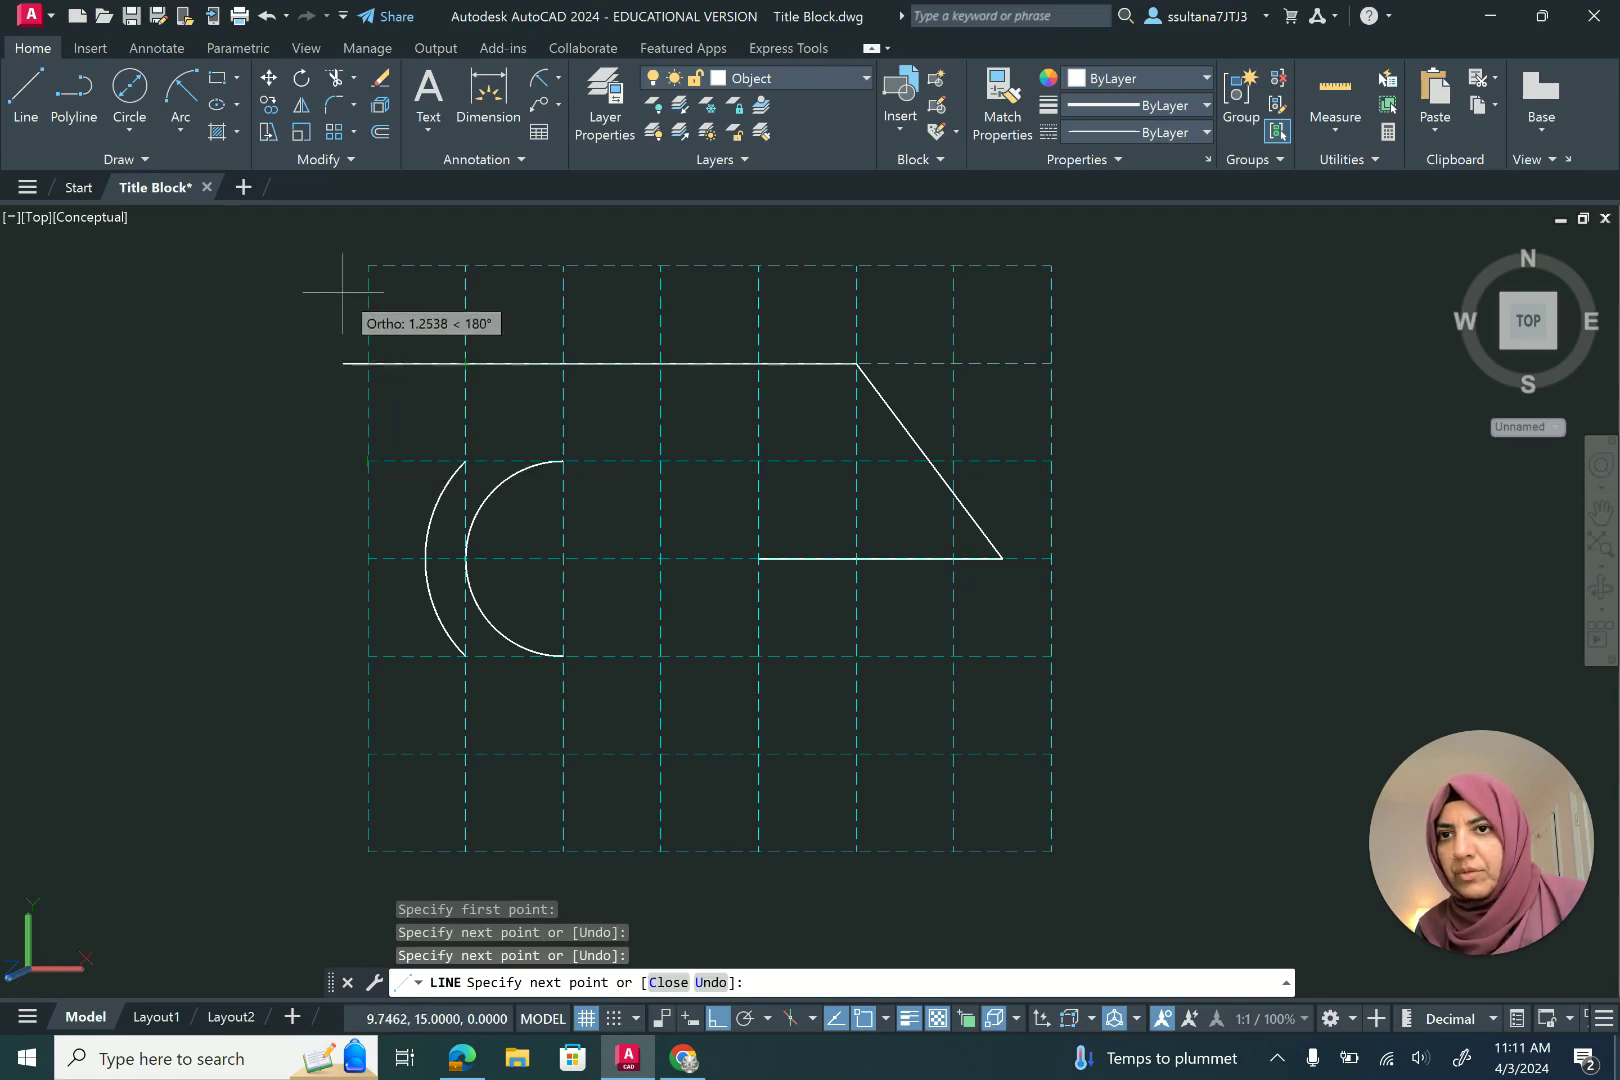
key("Return")
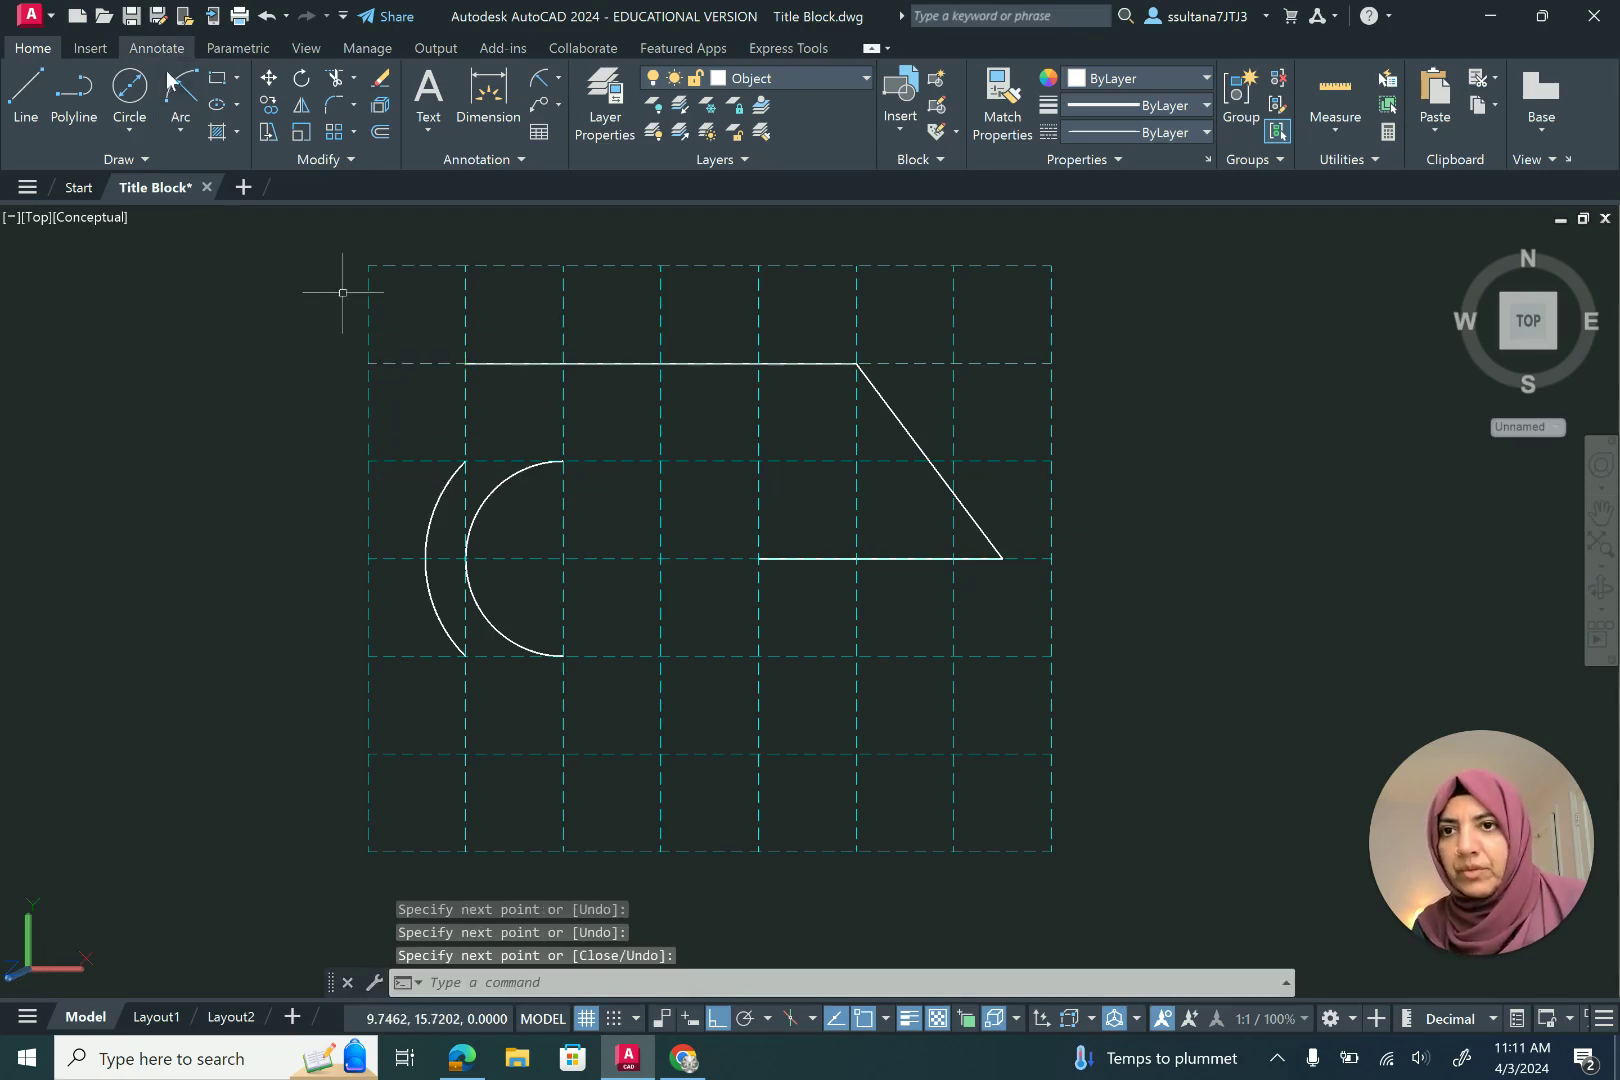
Draw a Start, End, Radius arc from grid point 11,15 to 10,14 with radius 1, rounding the outline's upper-left corner
left_click(178, 95)
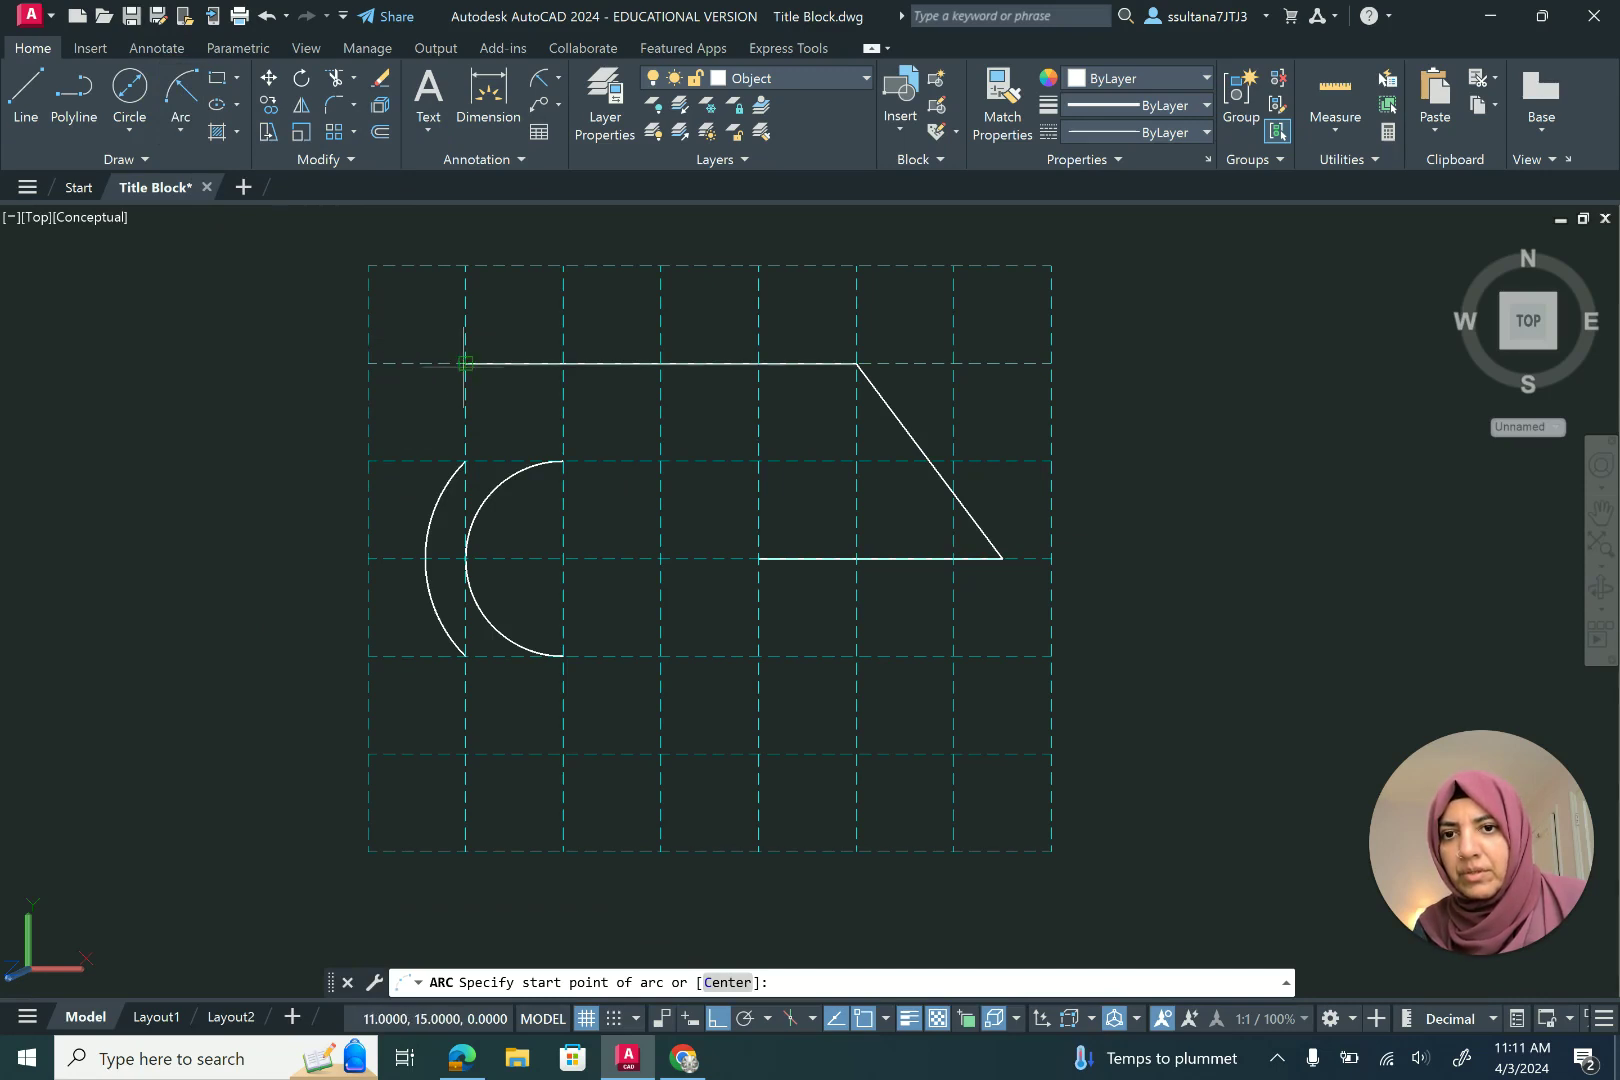
left_click(465, 363)
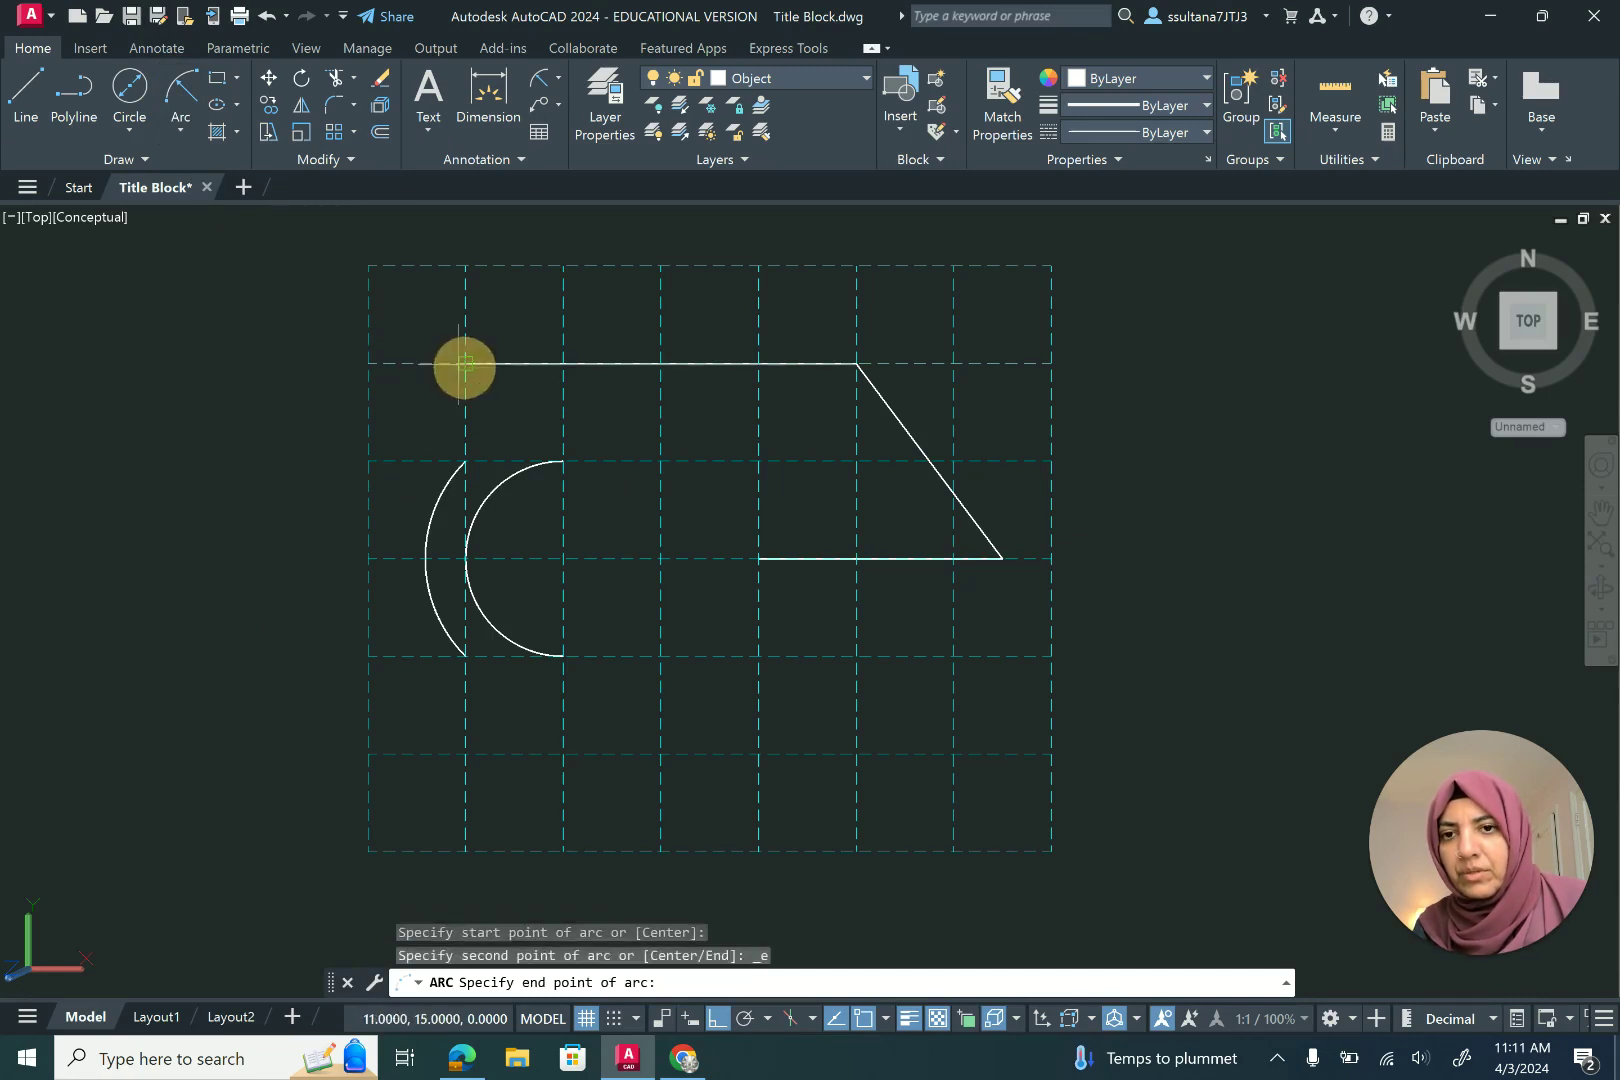
left_click(370, 461)
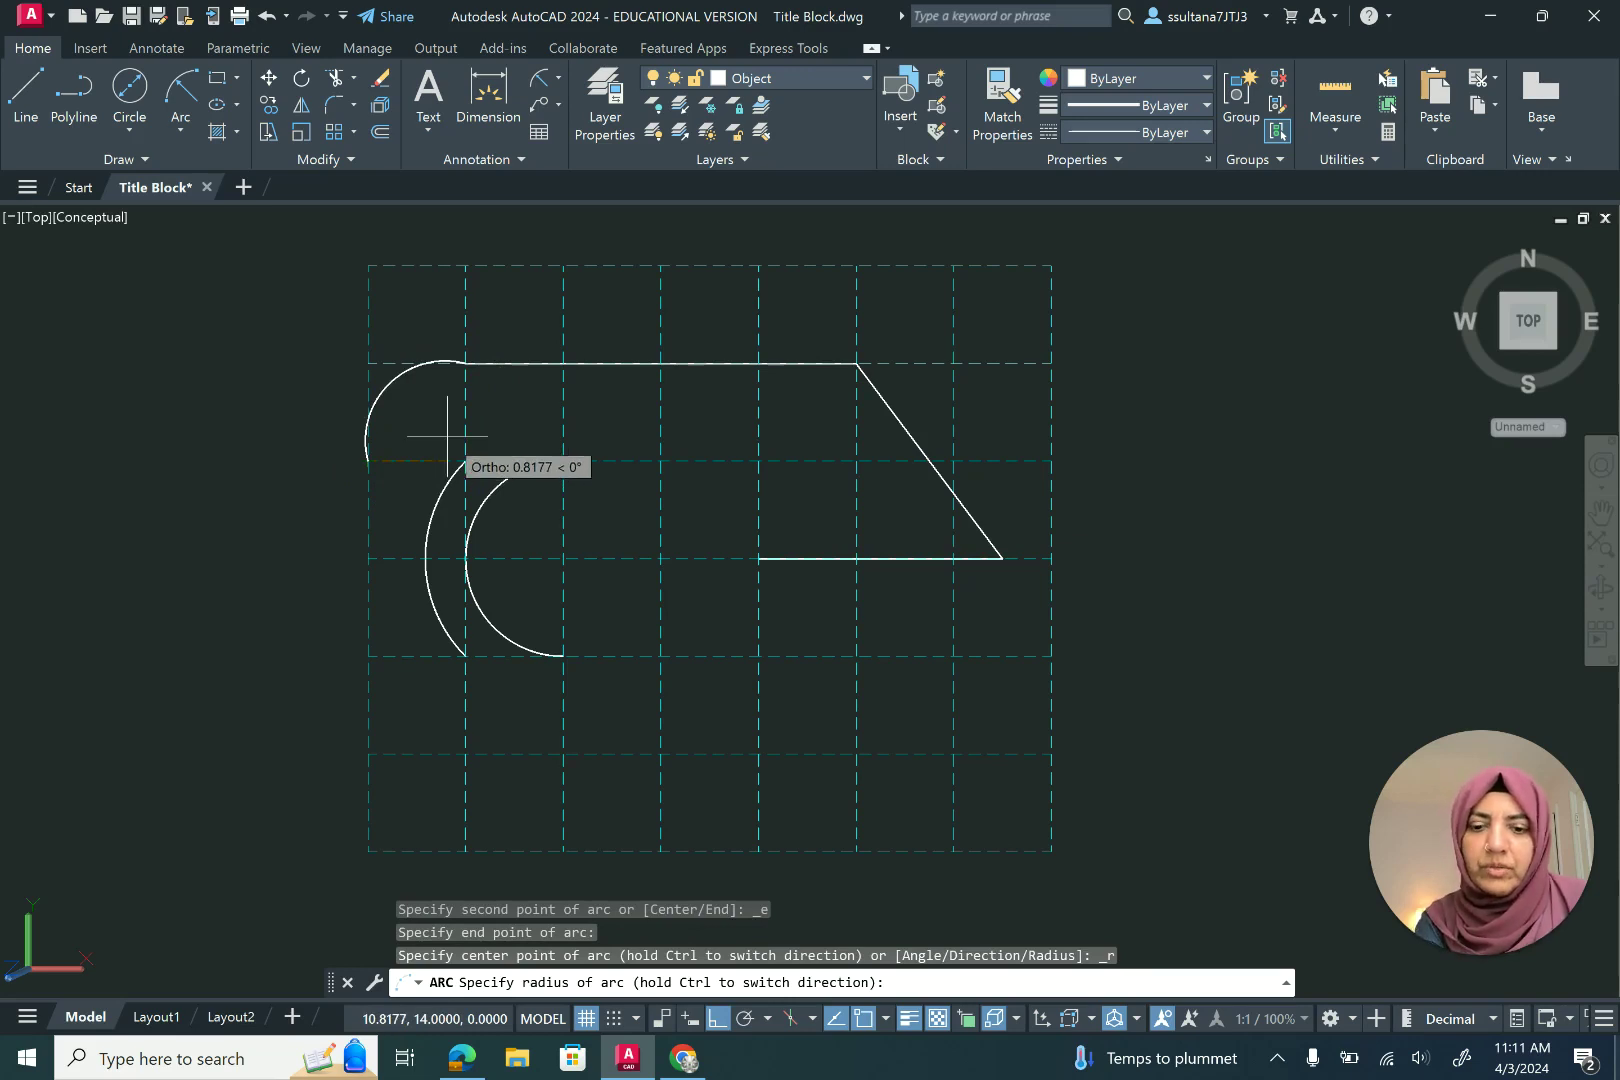
key("Return")
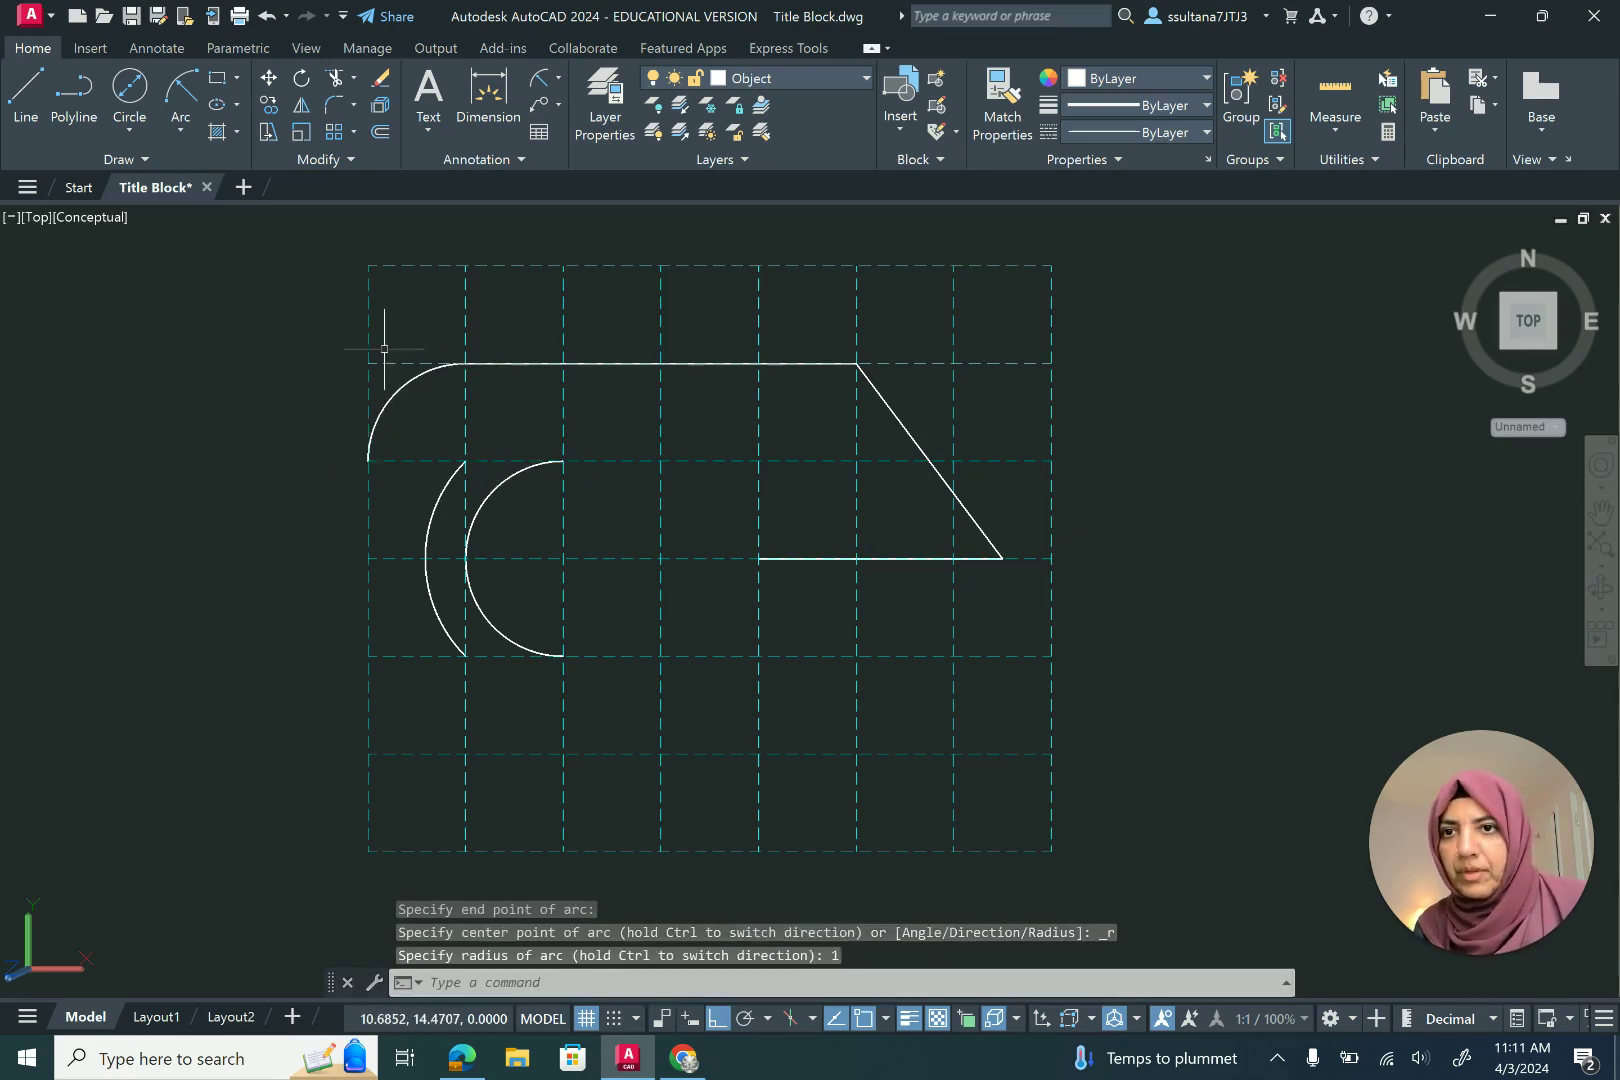
Draw a horizontal line from the corner arc's lower end at 10,14 to grid point 11,14
left_click(27, 88)
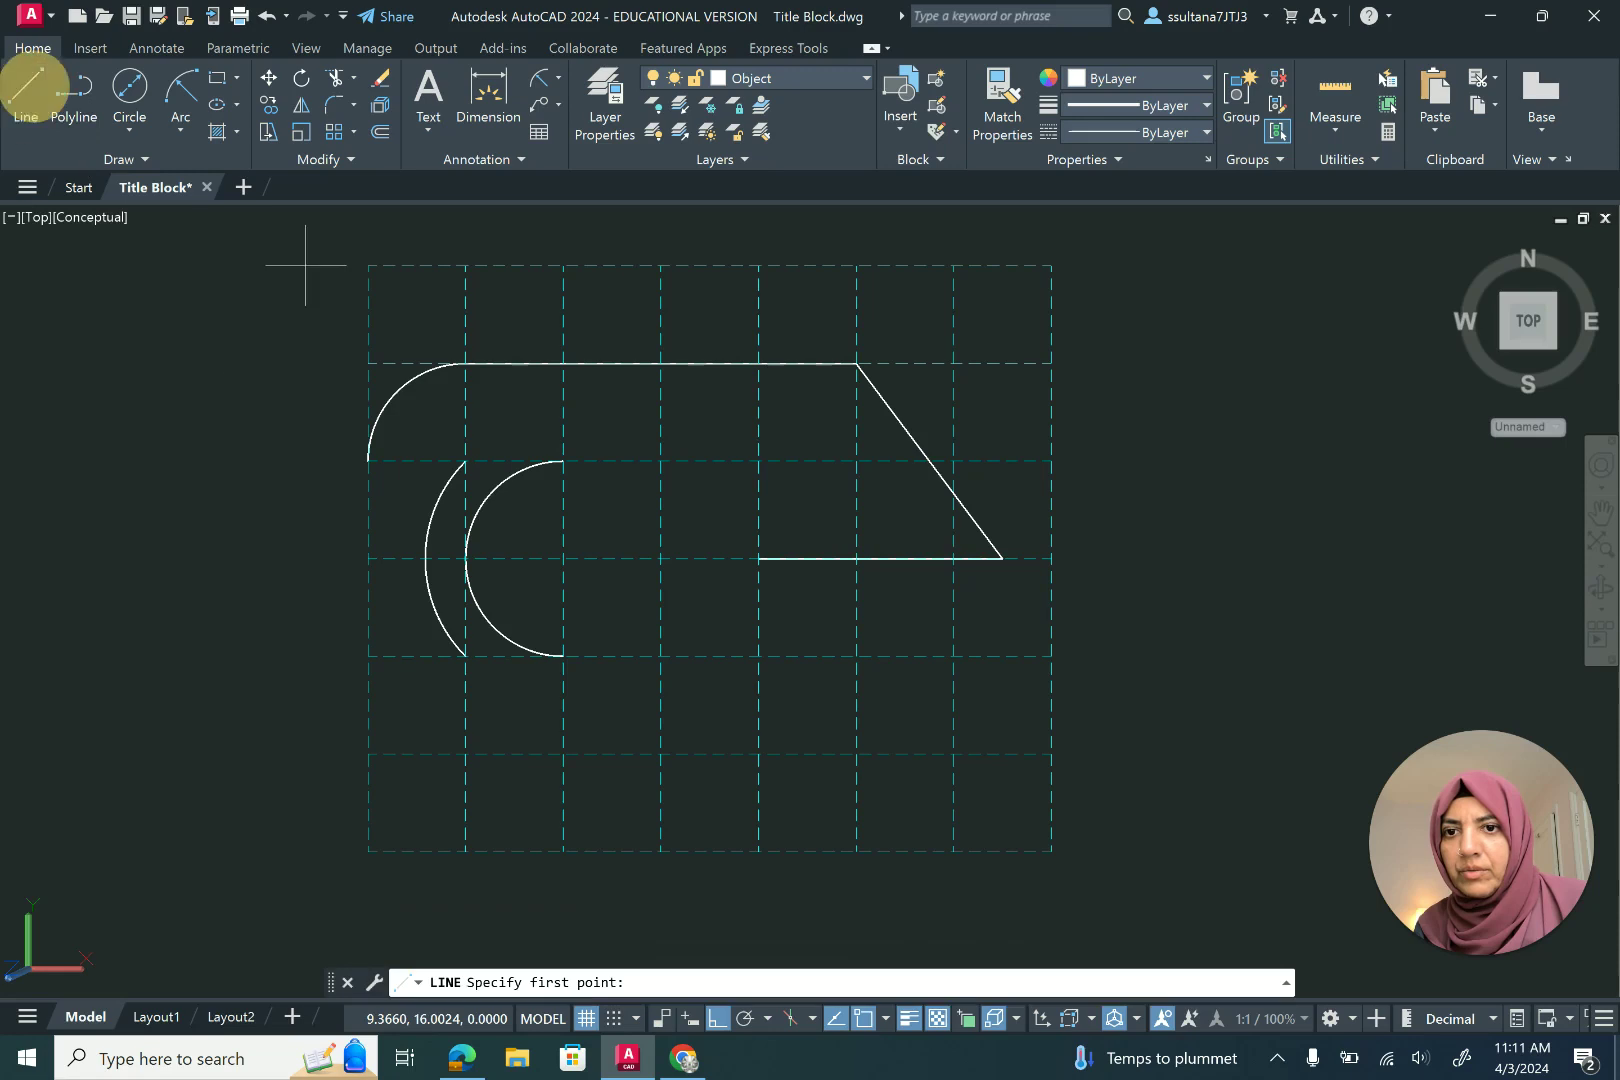
left_click(369, 461)
left_click(465, 461)
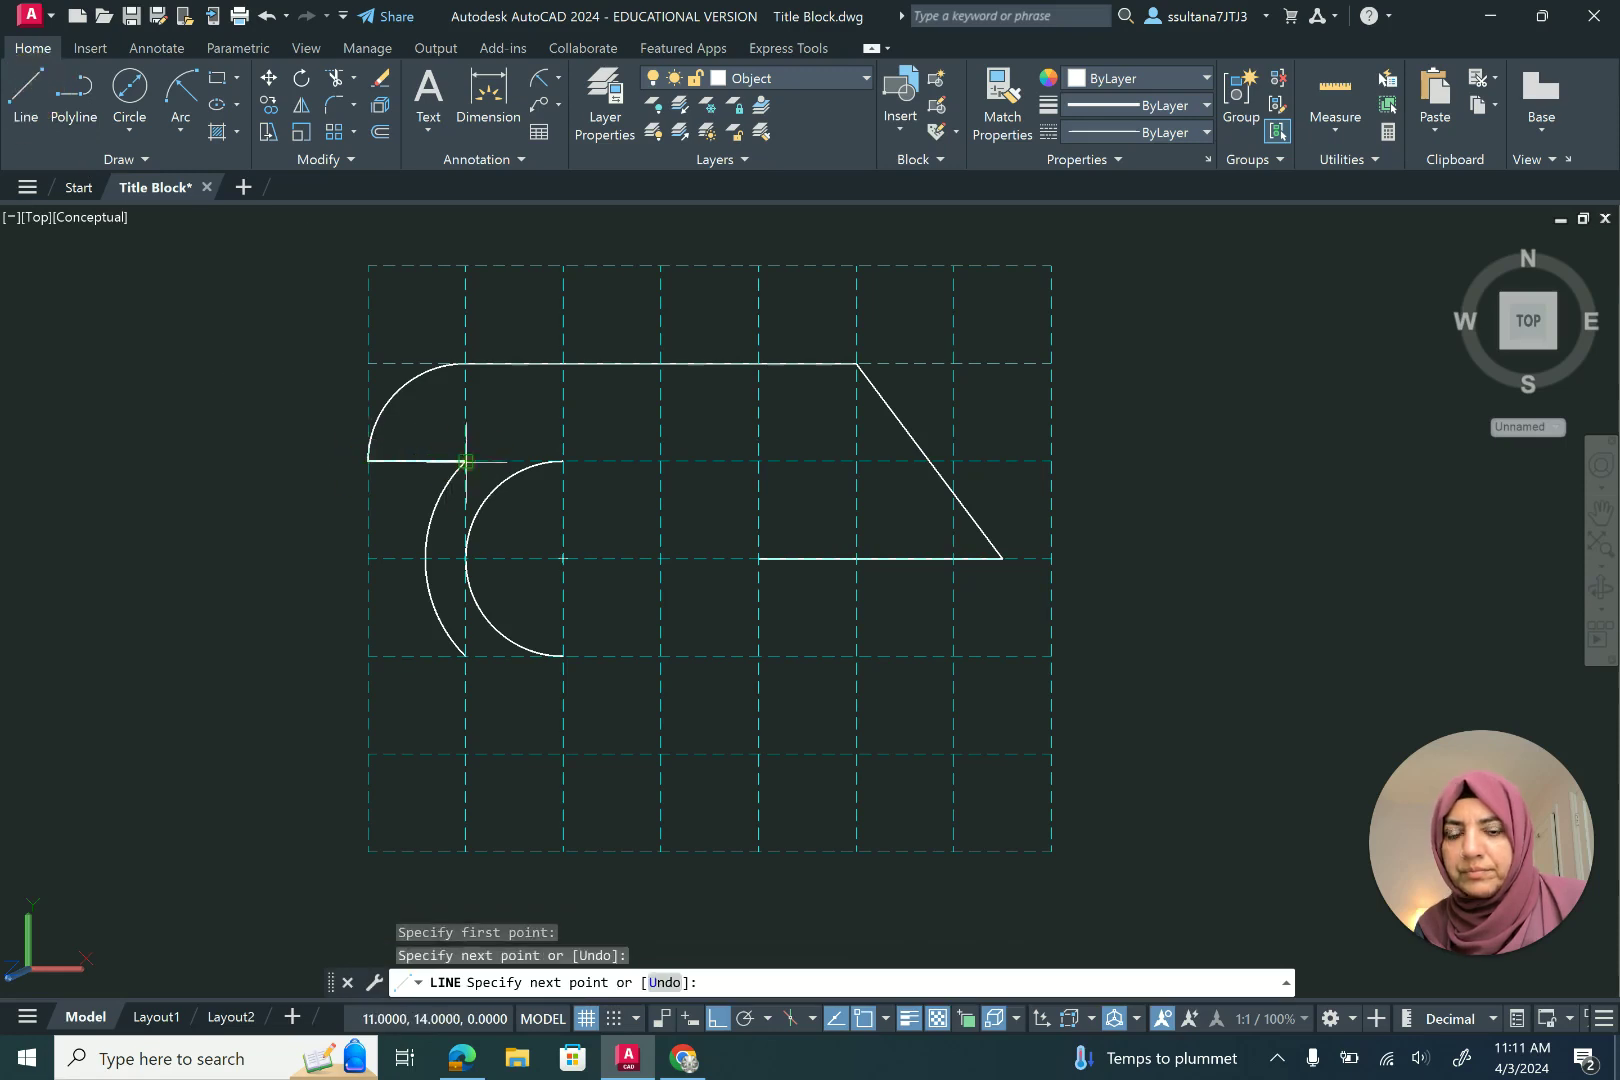
key("Return")
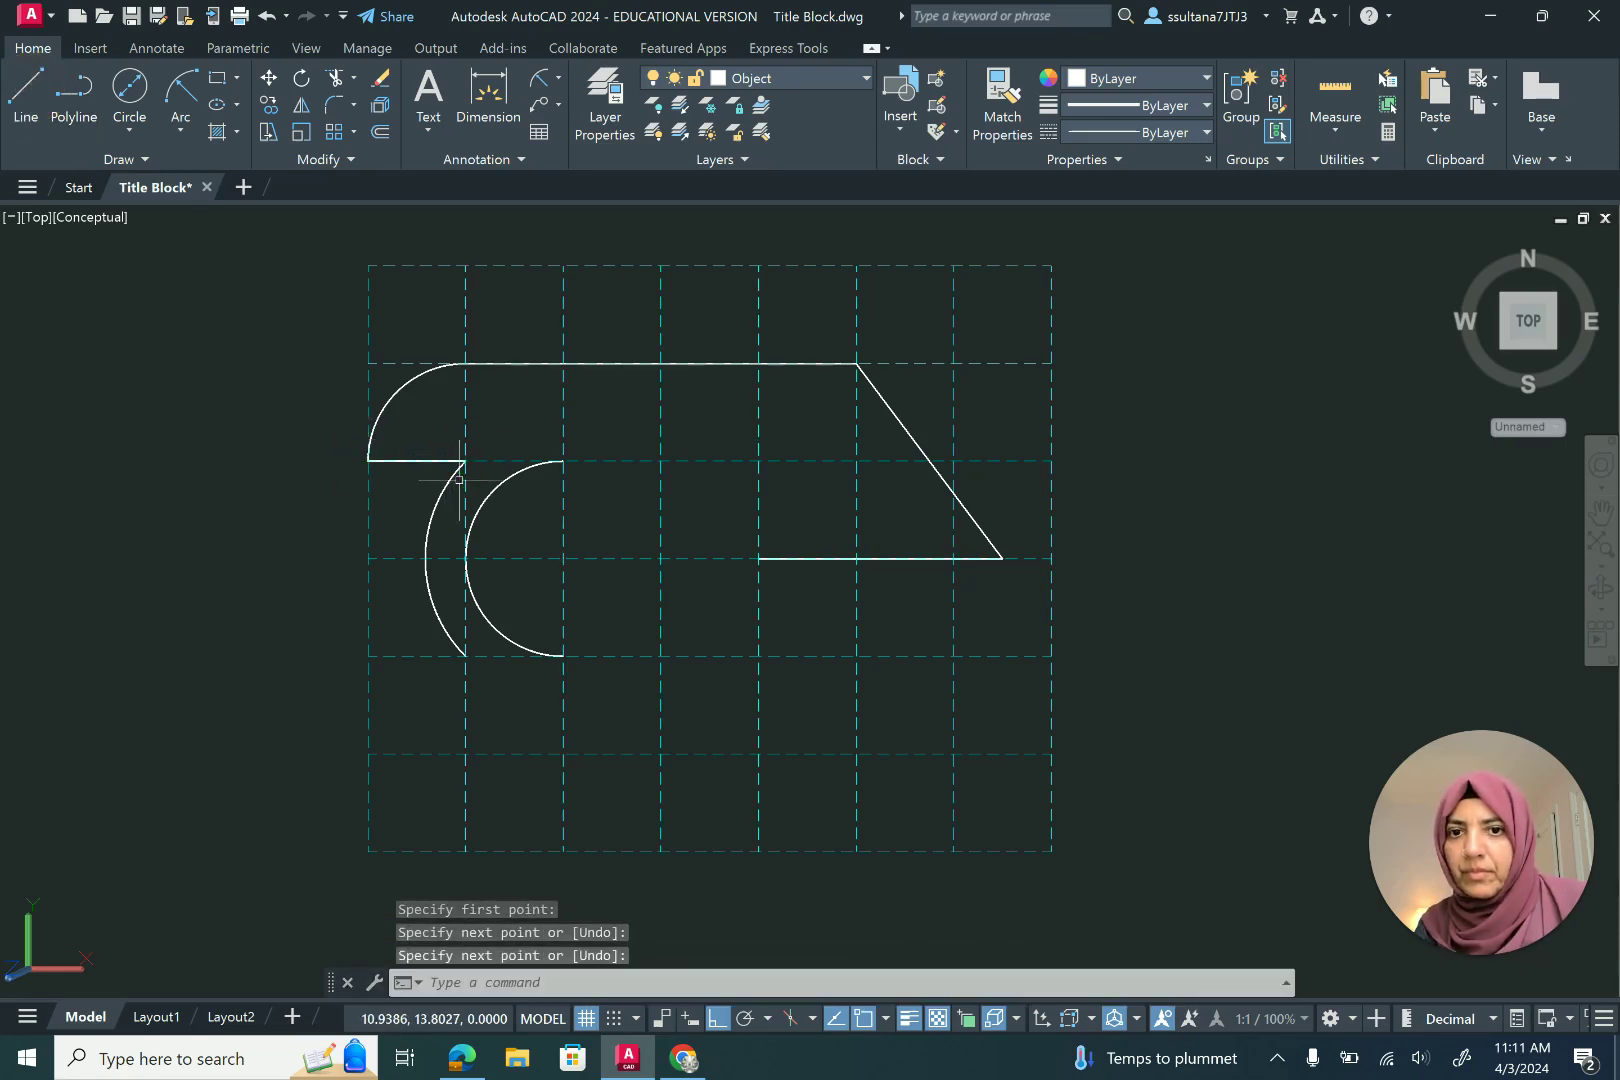
Draw connected lines from grid point 15,15 down to 15,14 and left to 14,14
left_click(246, 271)
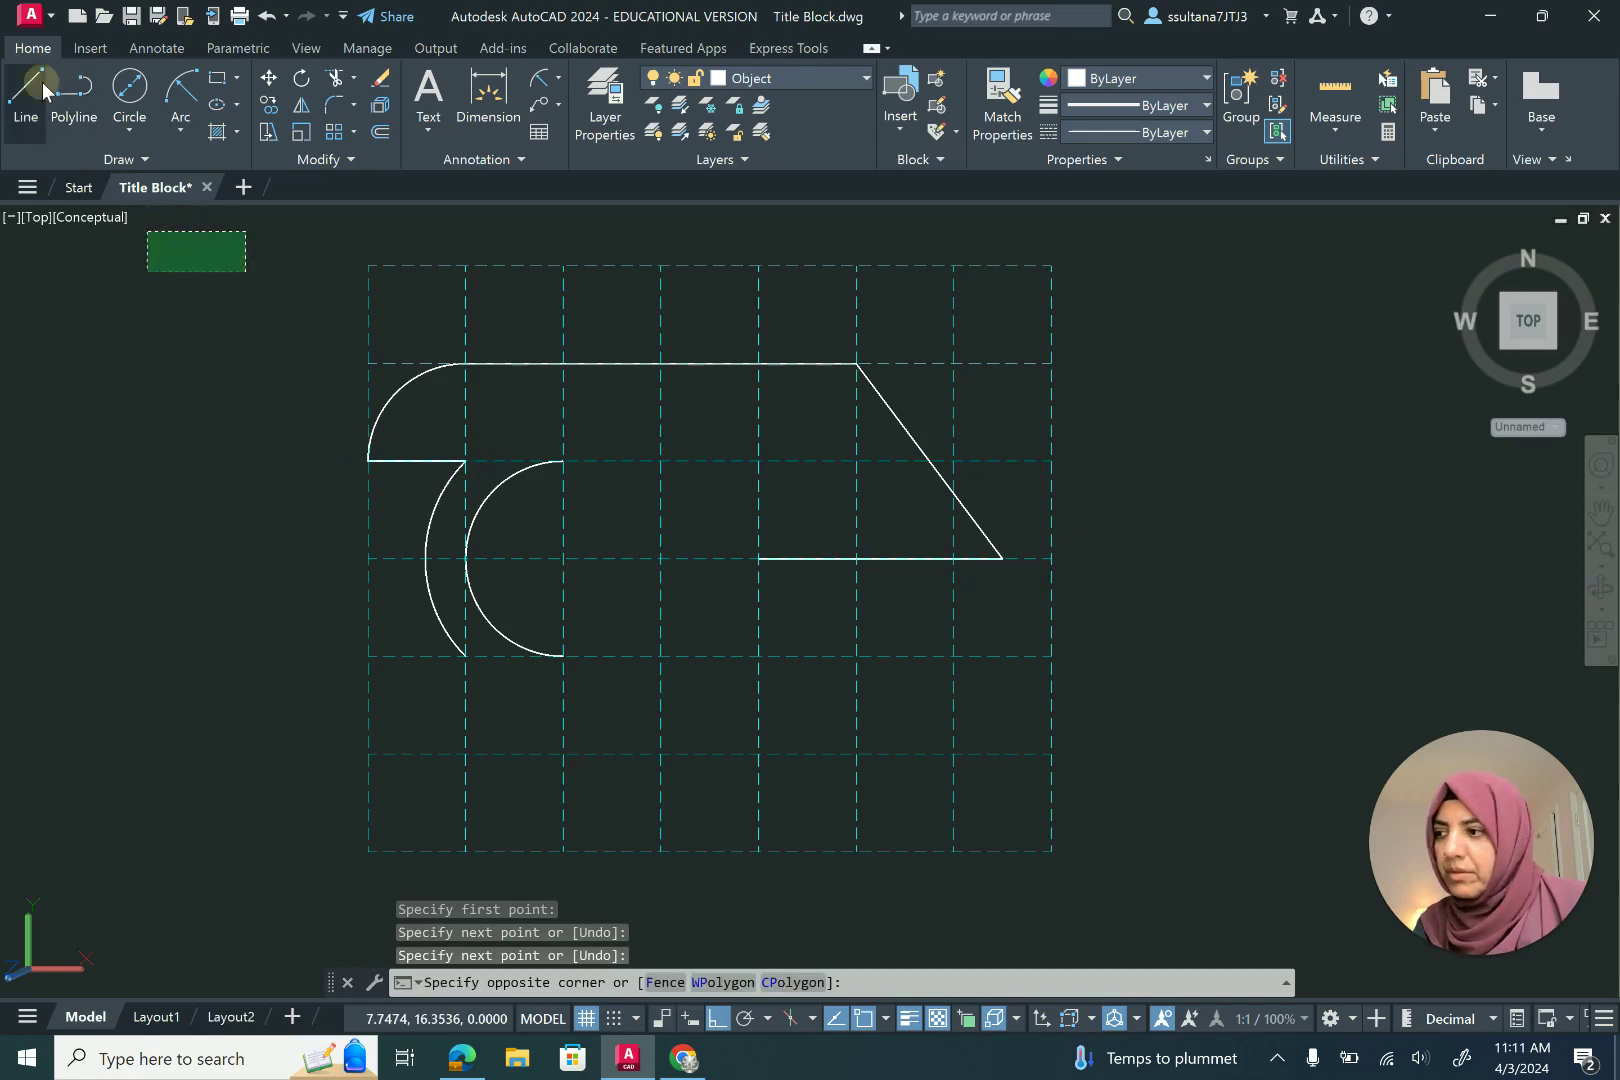
left_click(40, 90)
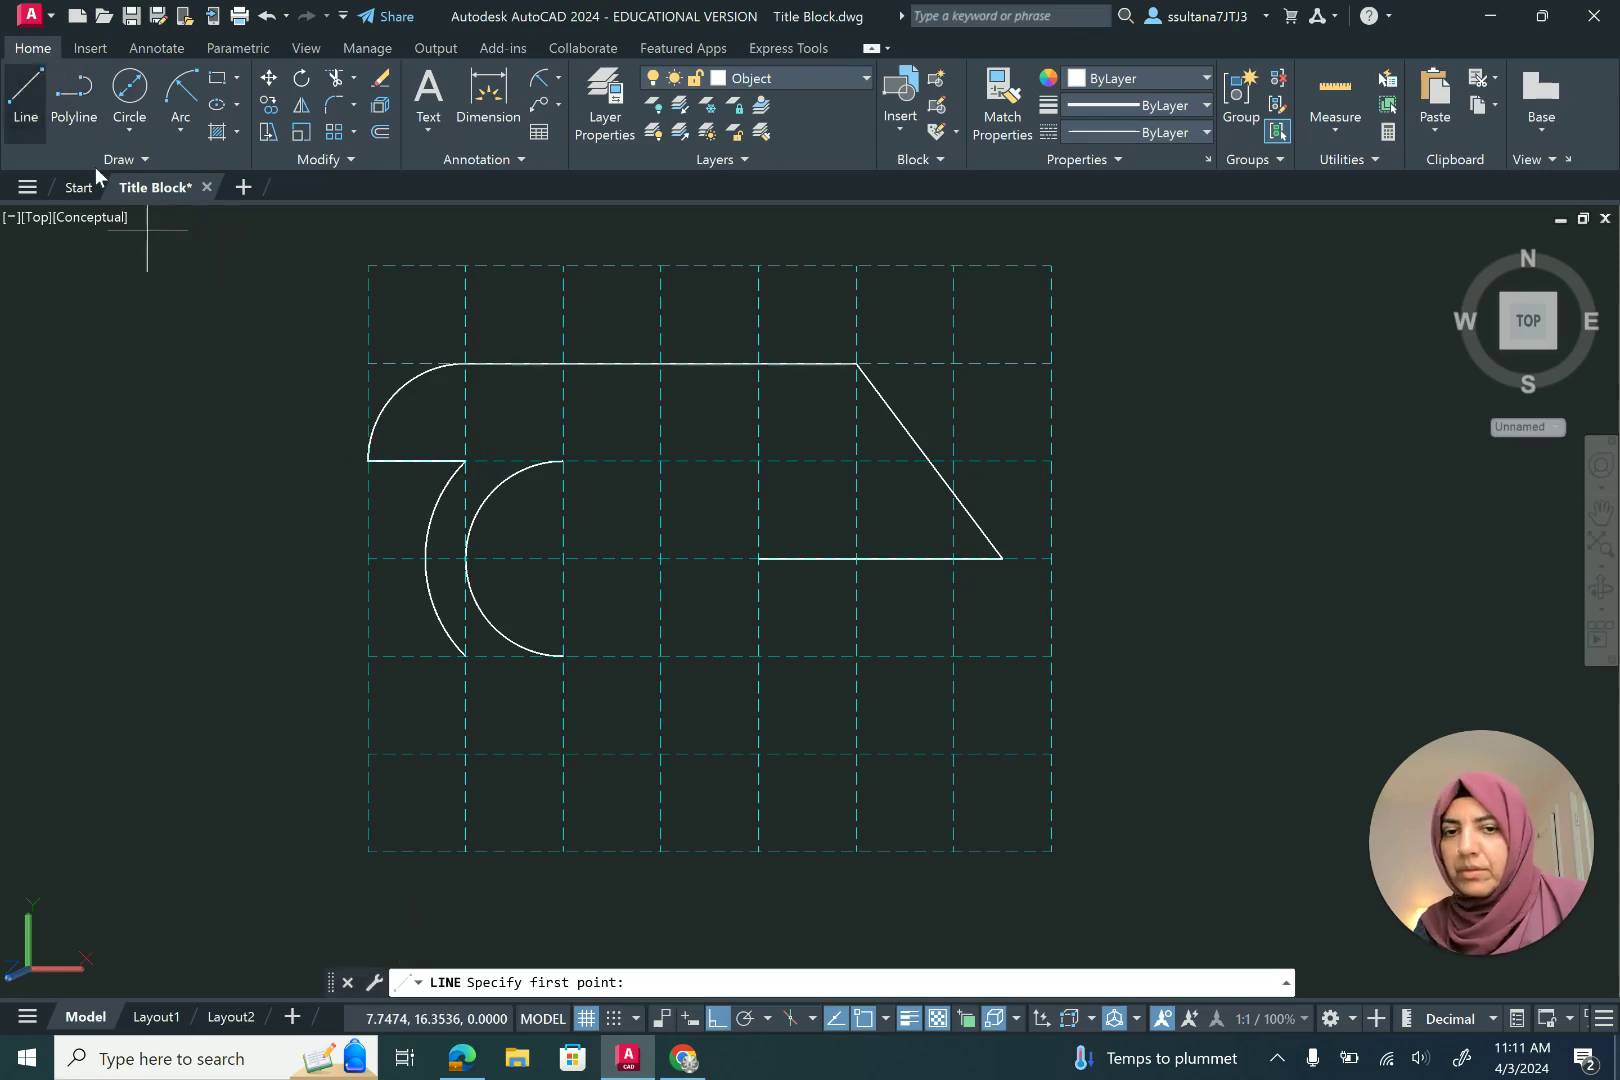
left_click(856, 362)
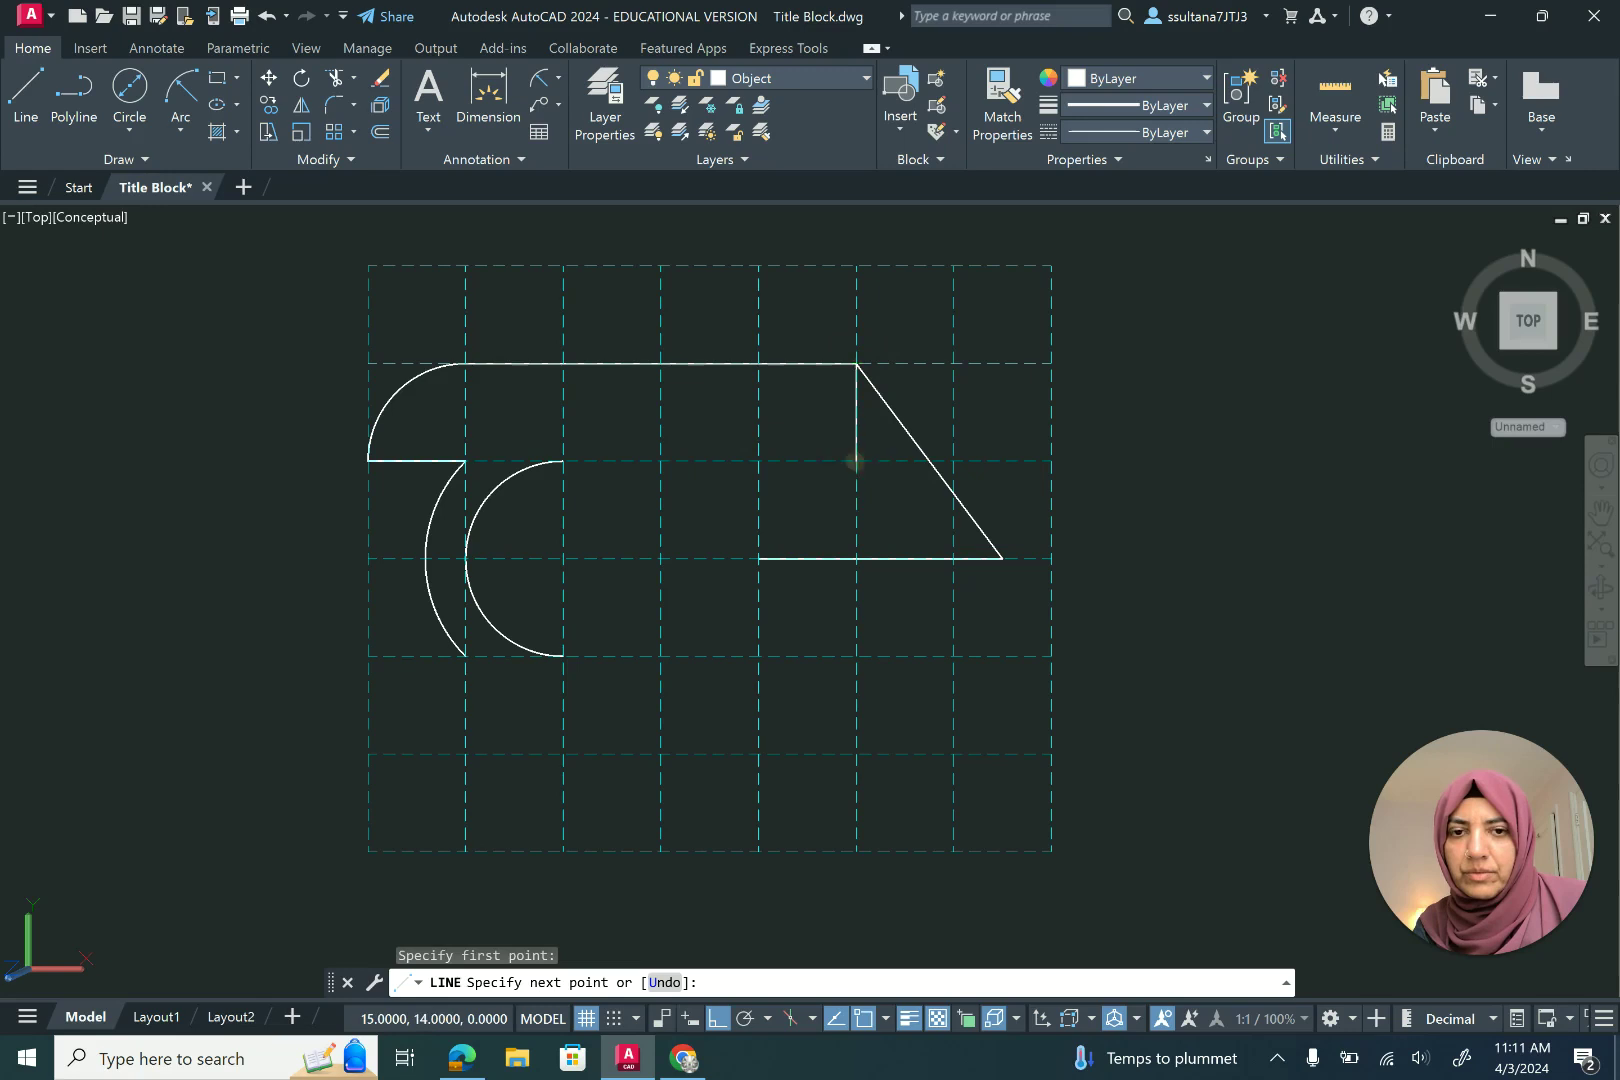
left_click(855, 461)
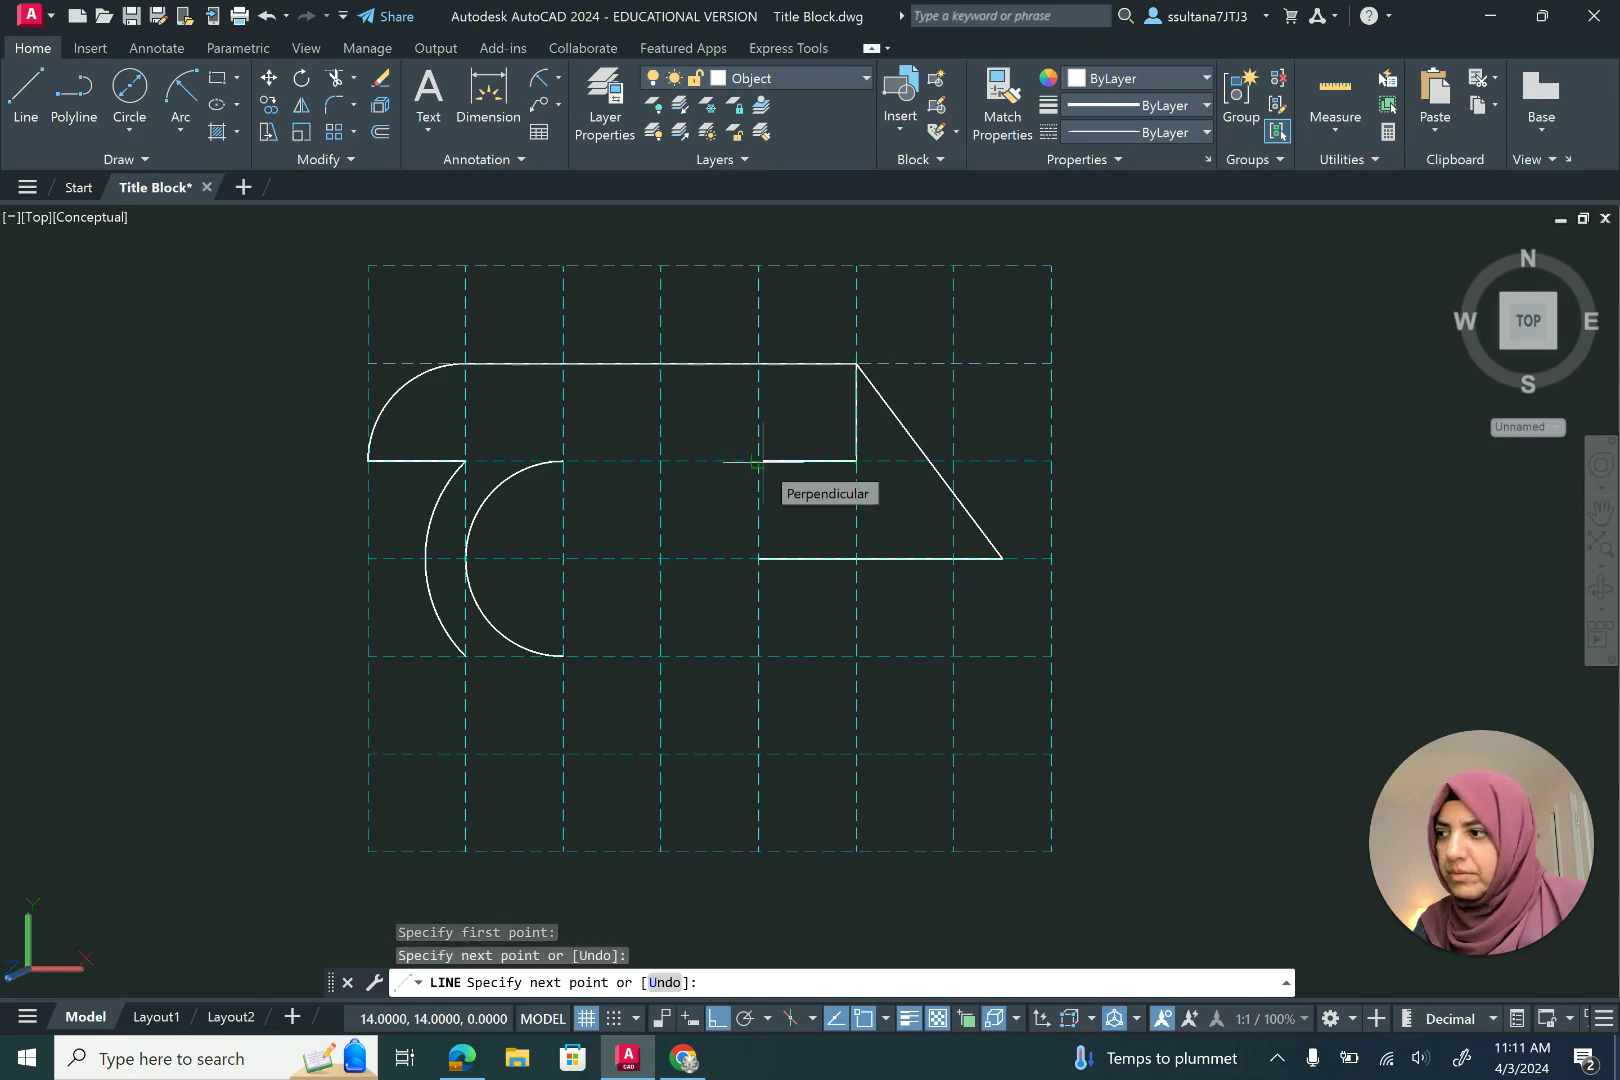
left_click(757, 462)
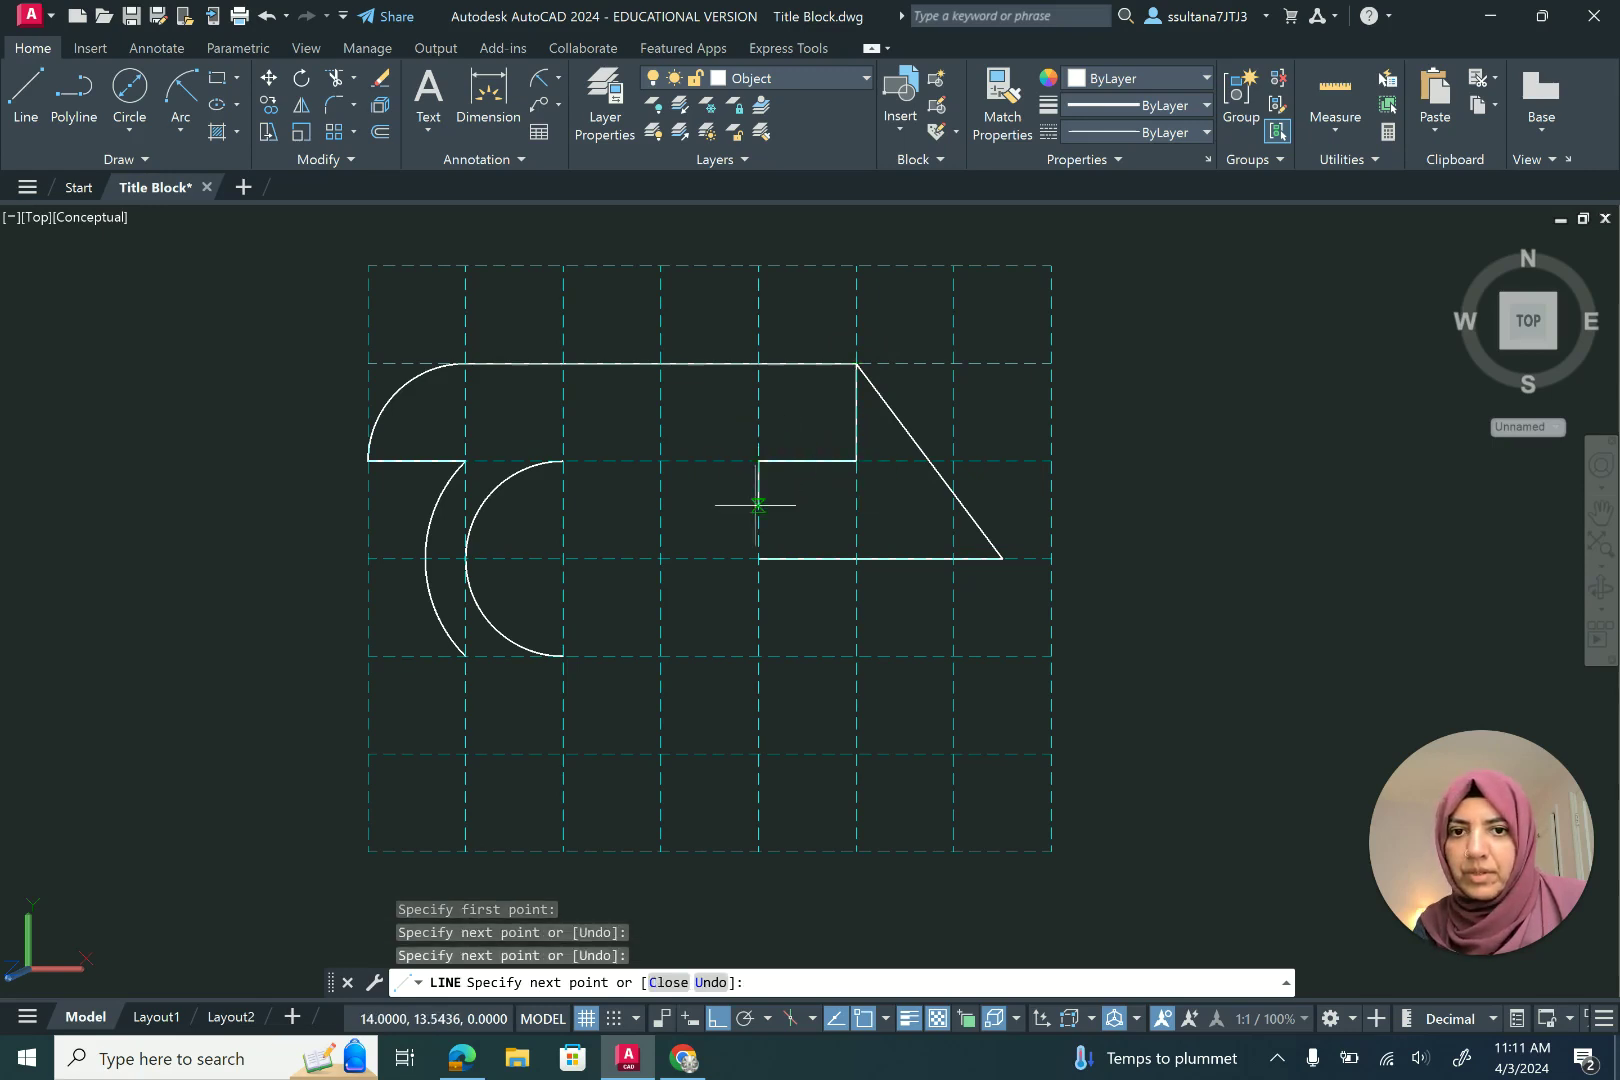
key("Return")
Draw a Start, End, Radius arc from grid point 14,14 to 13,14 with radius .5, bulging upward
left_click(181, 90)
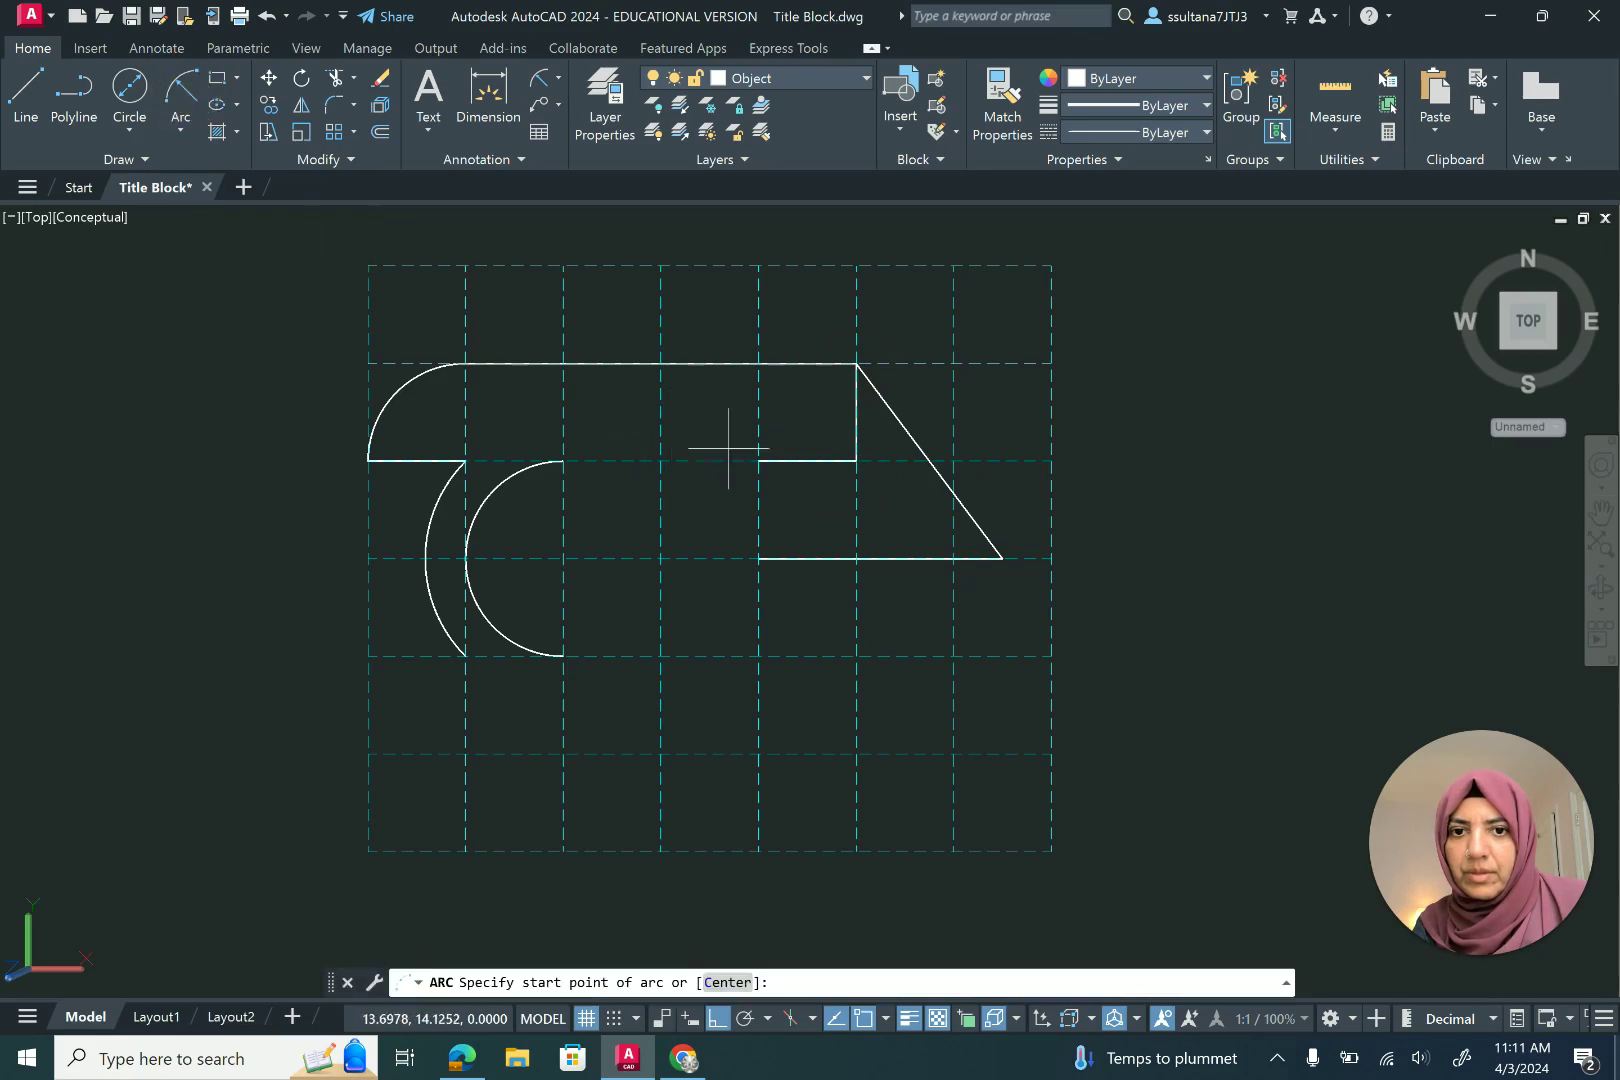
left_click(757, 462)
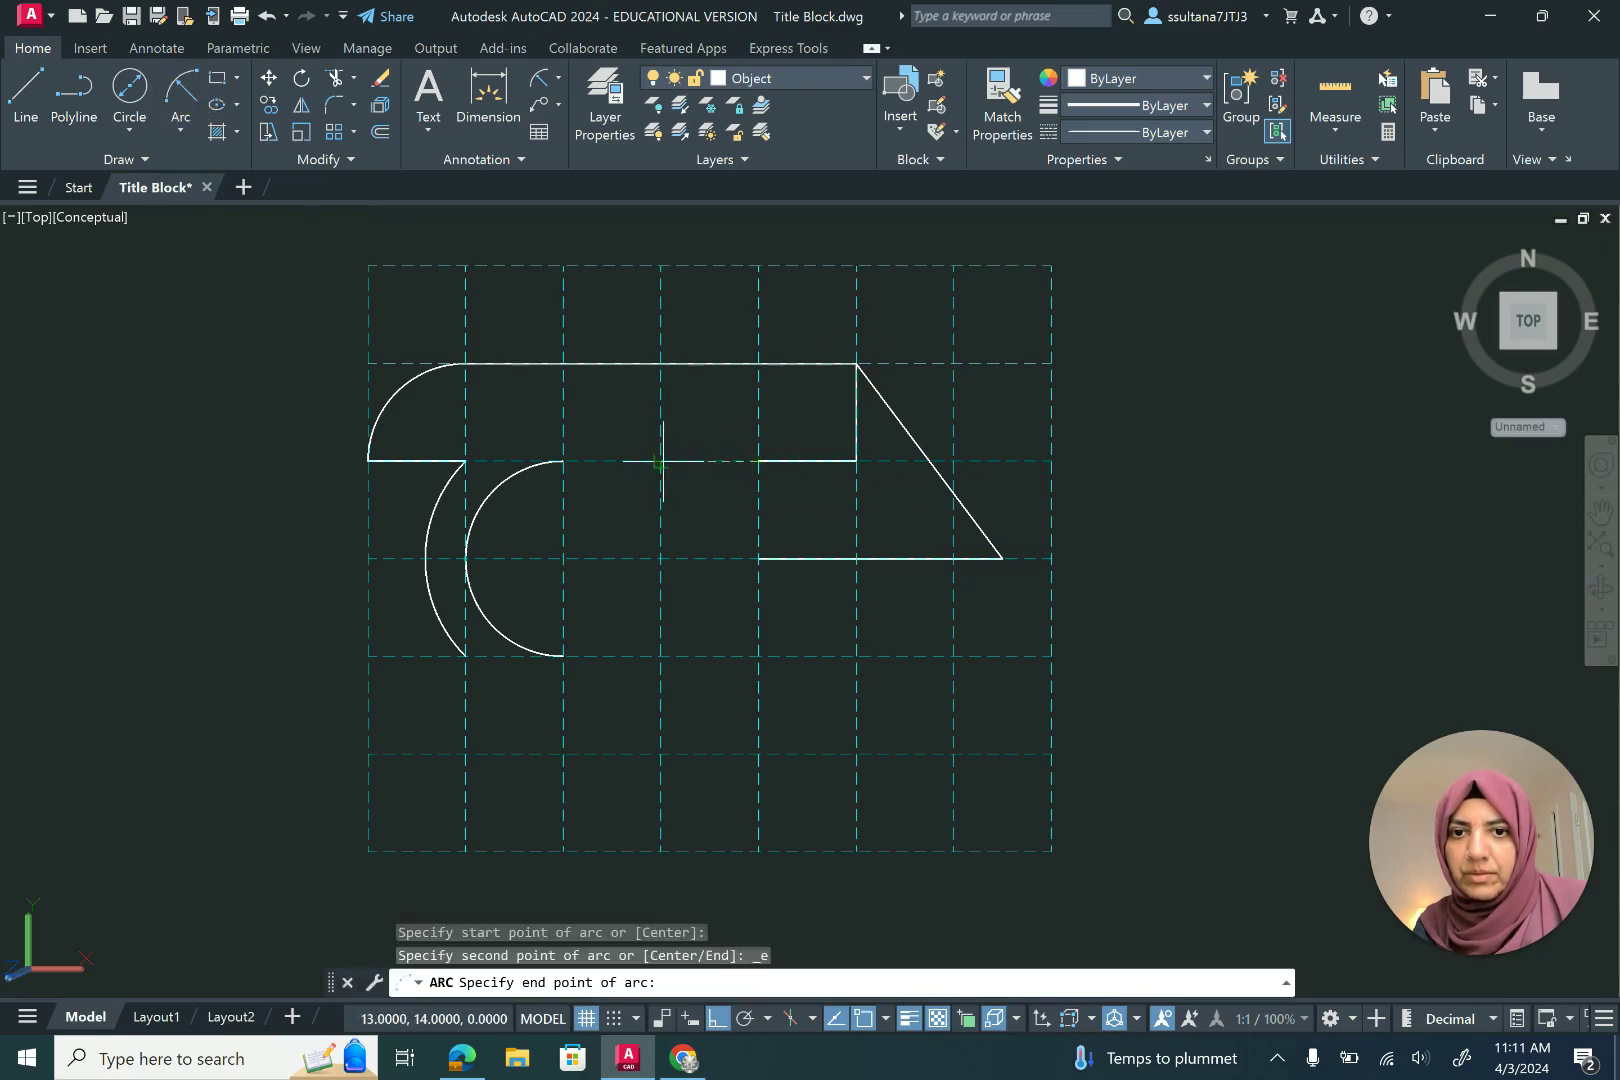
left_click(660, 461)
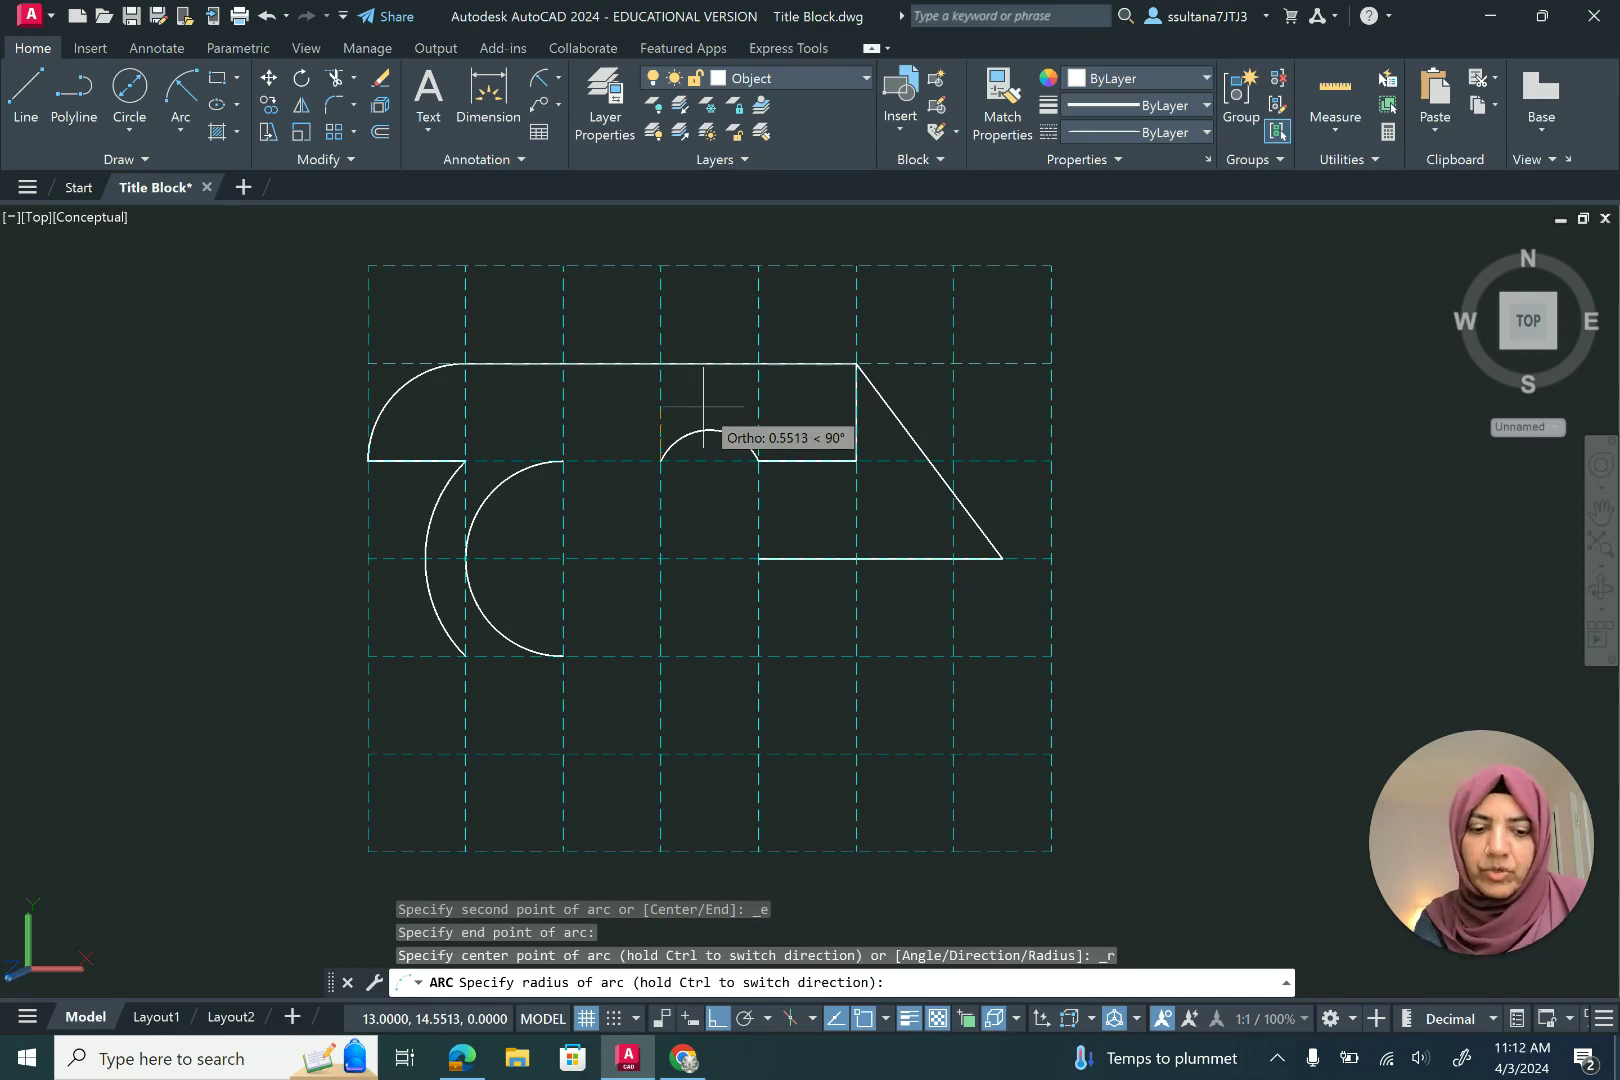
type(".5")
key("Return")
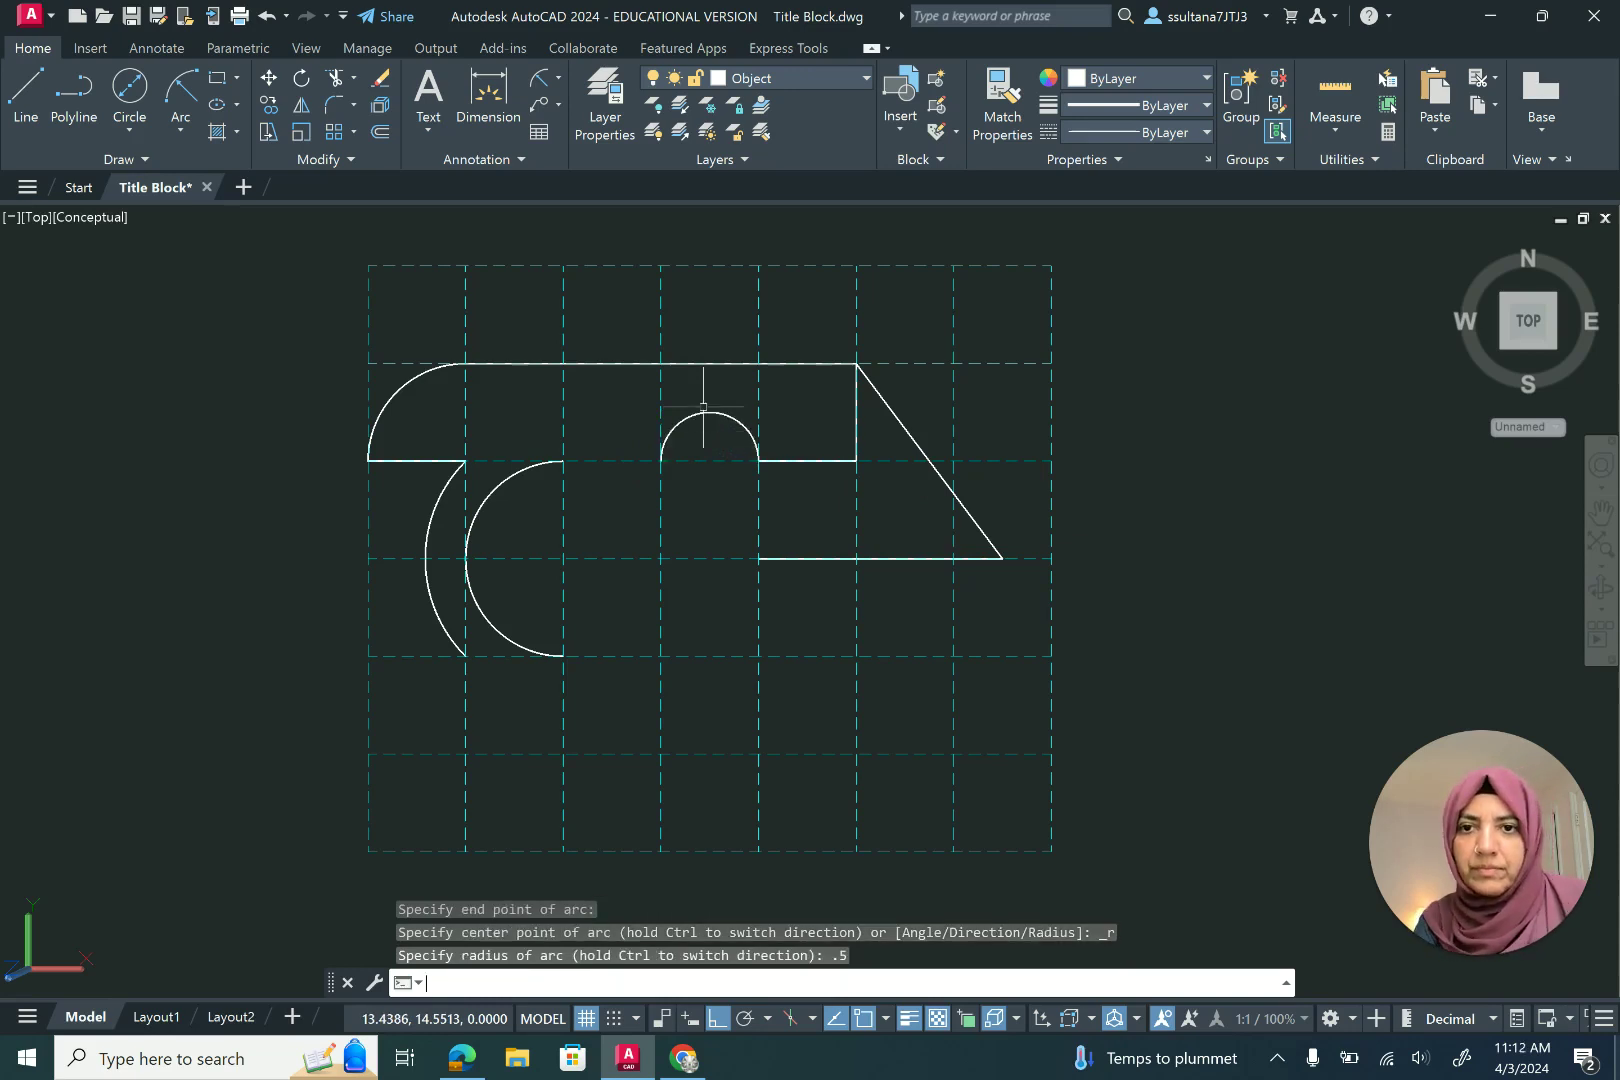
Draw a horizontal line from the small arc's left end at 13,14 to the large arc's upper end at 12,14
left_click(20, 103)
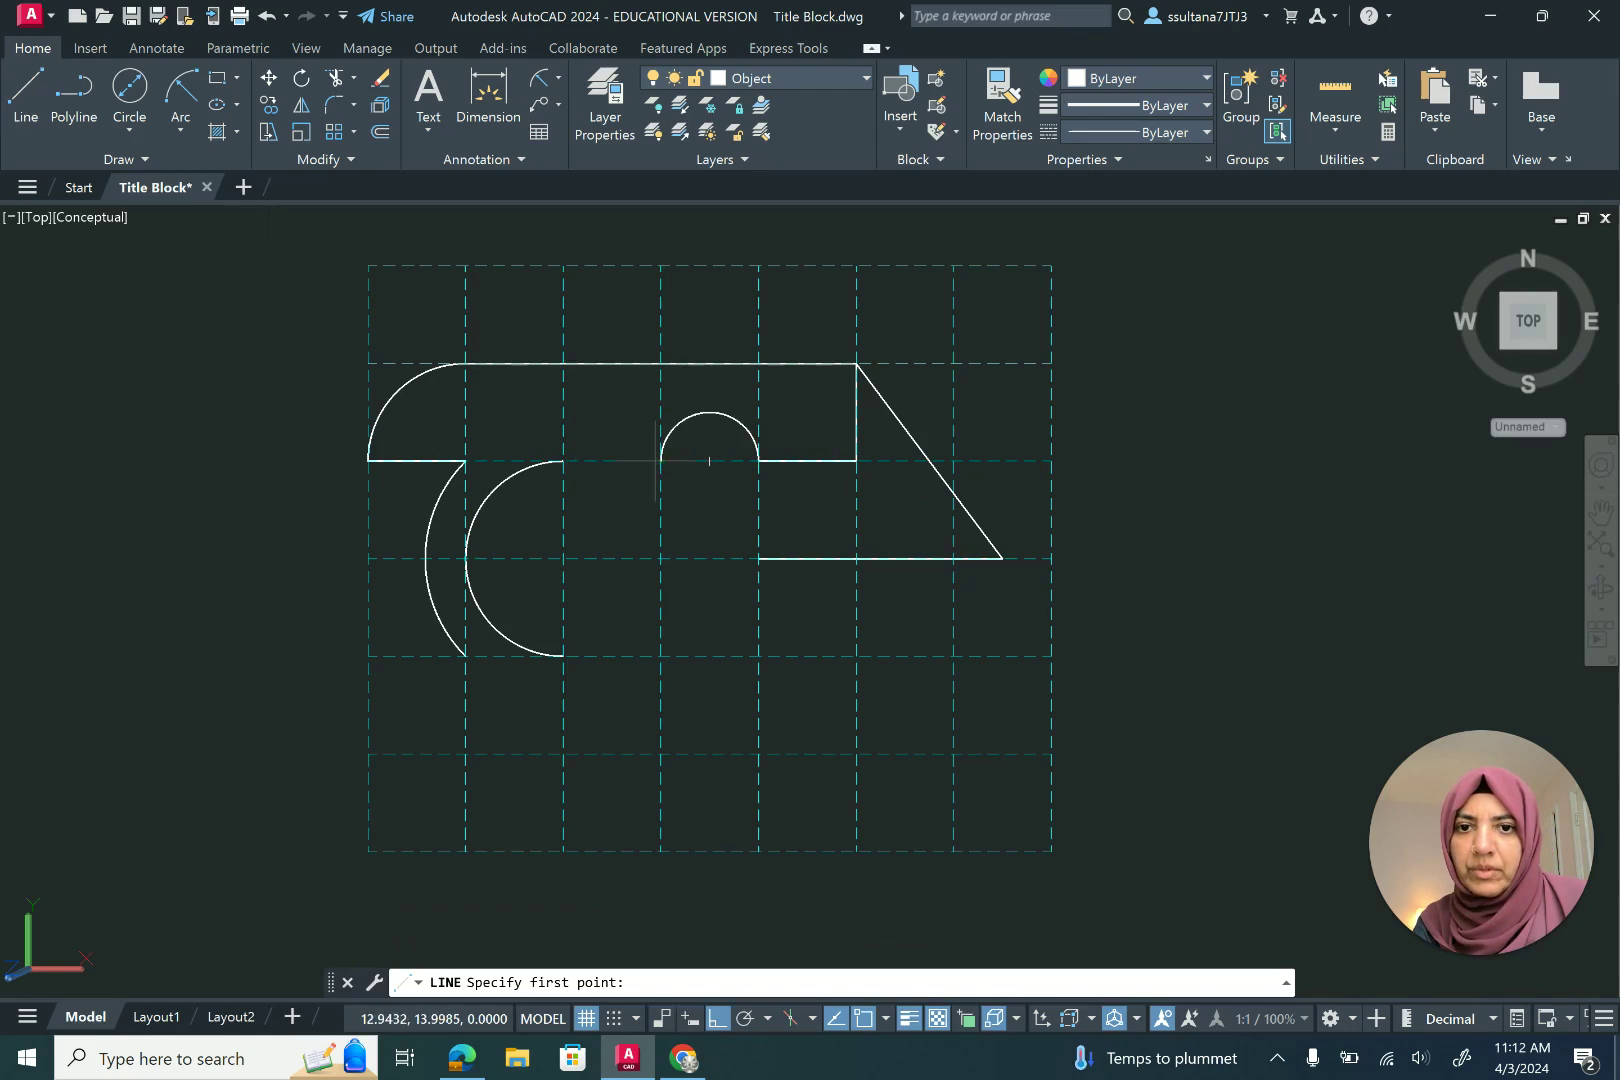
left_click(660, 461)
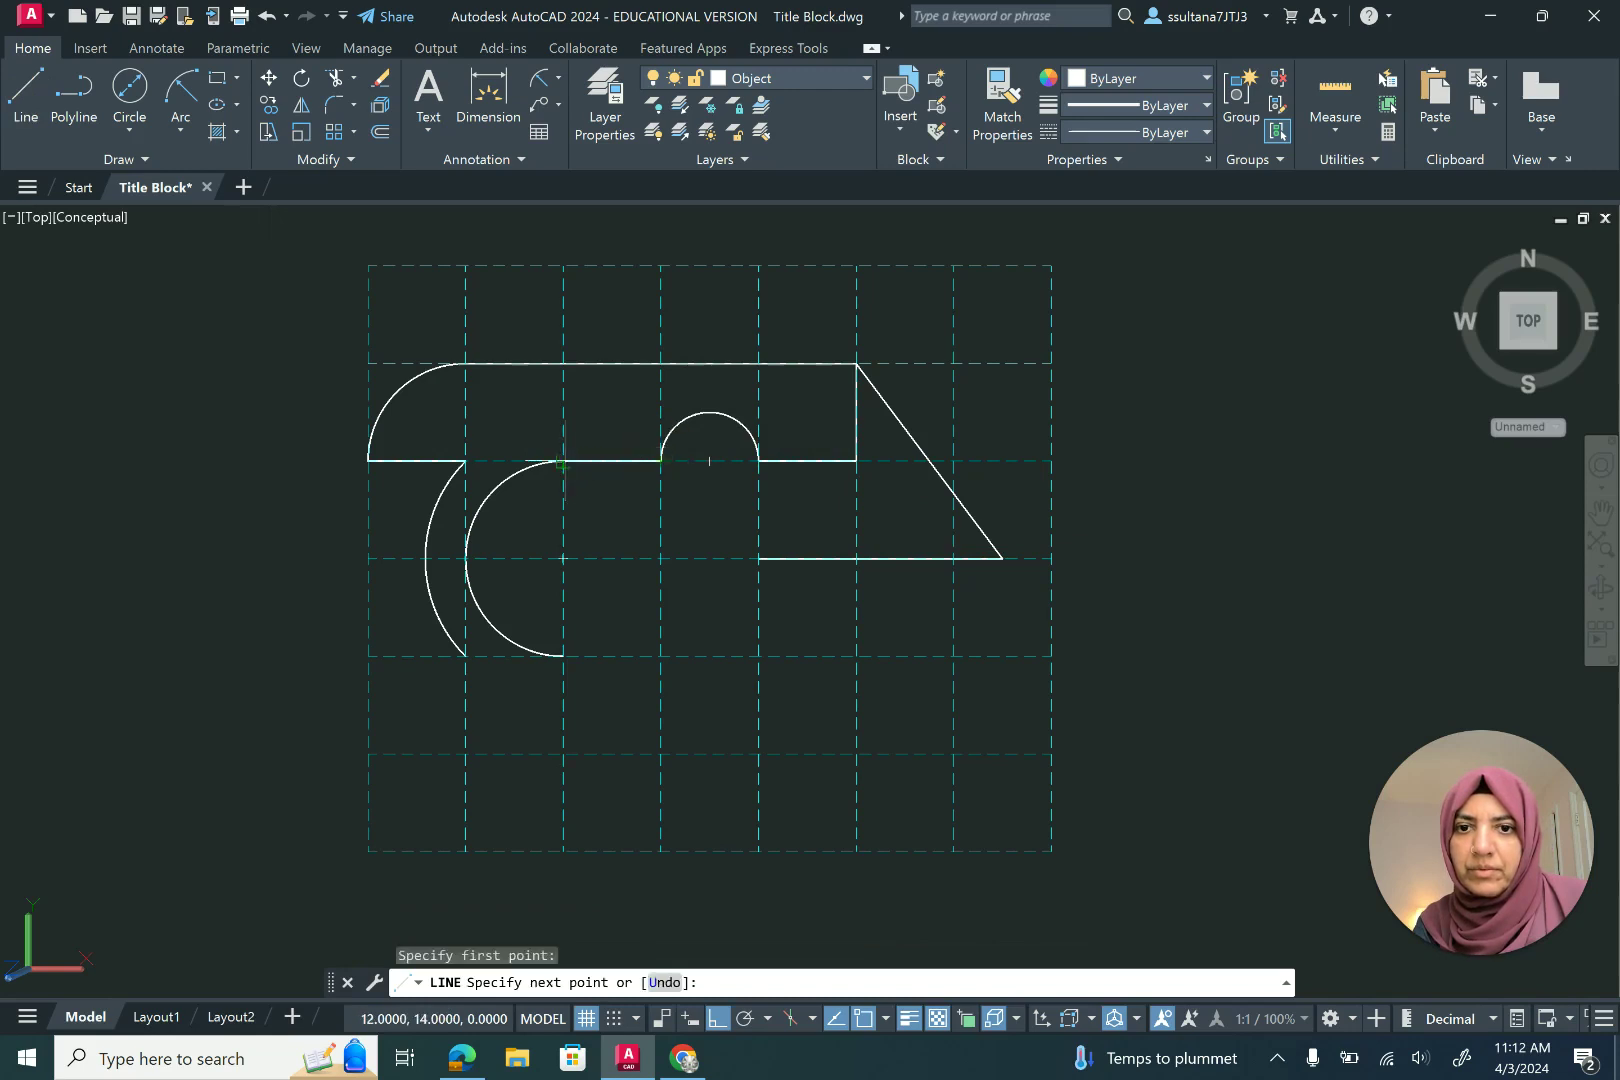
left_click(563, 461)
key("Return")
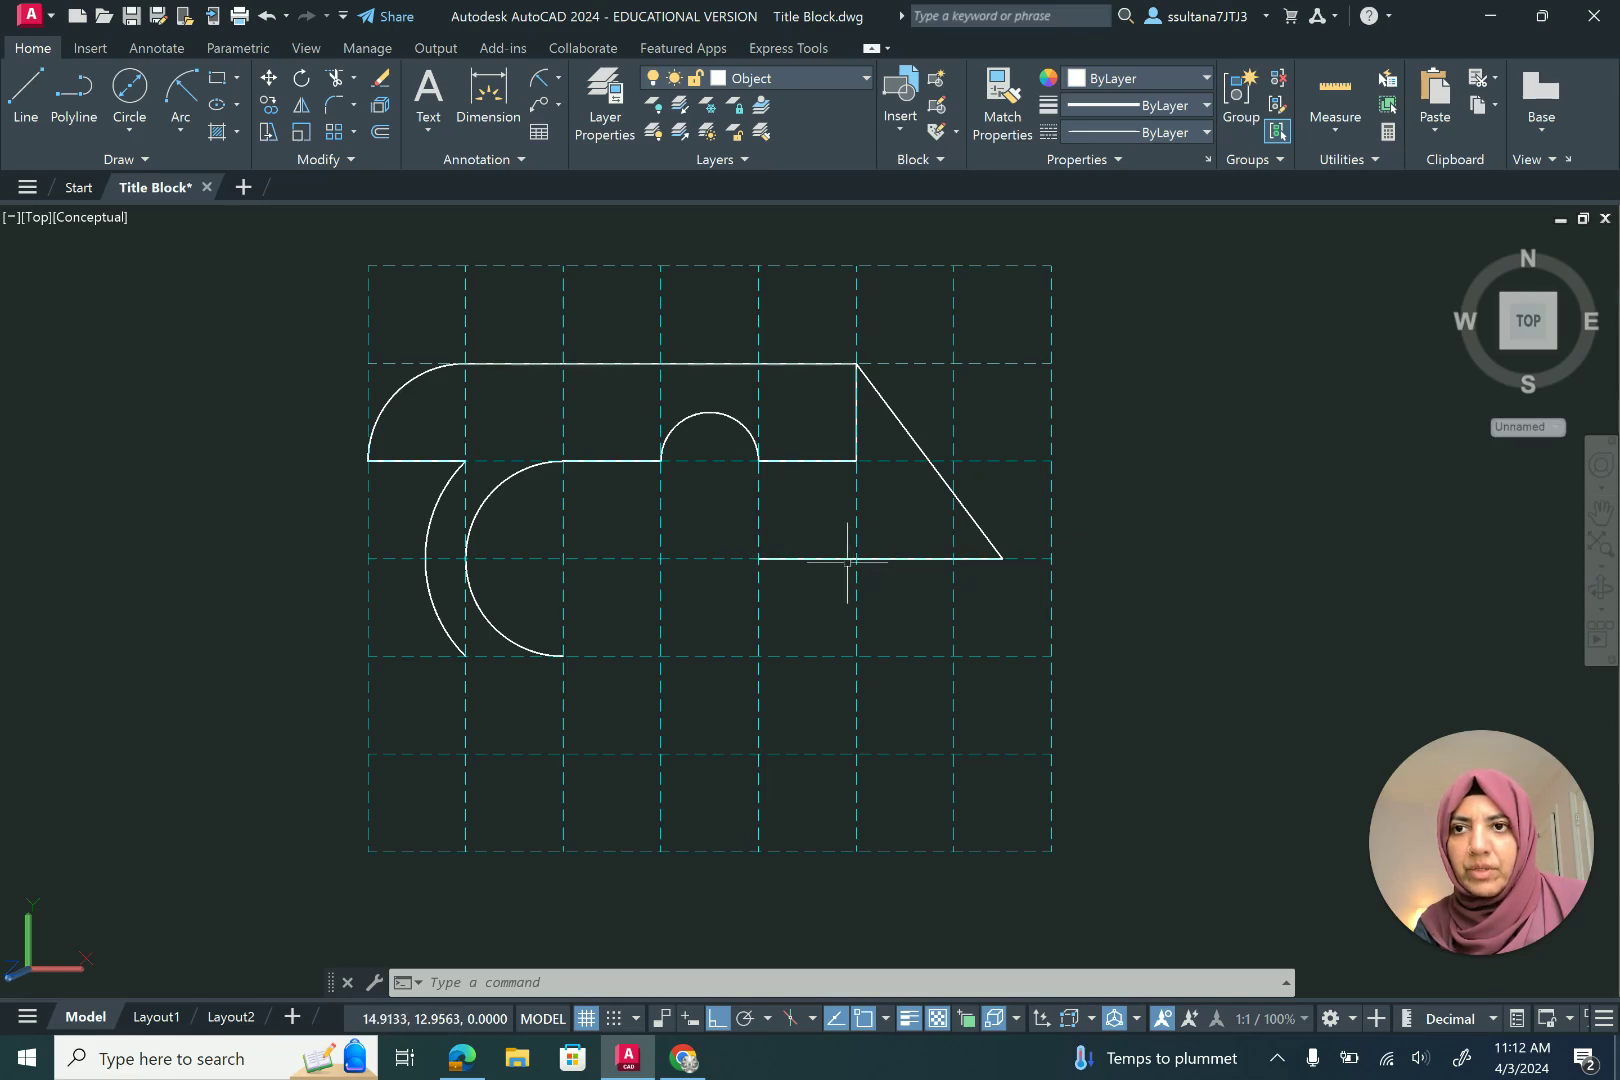
Draw a Start, End, Radius arc from grid point 14,13 up to 15,14 with radius 1
left_click(182, 92)
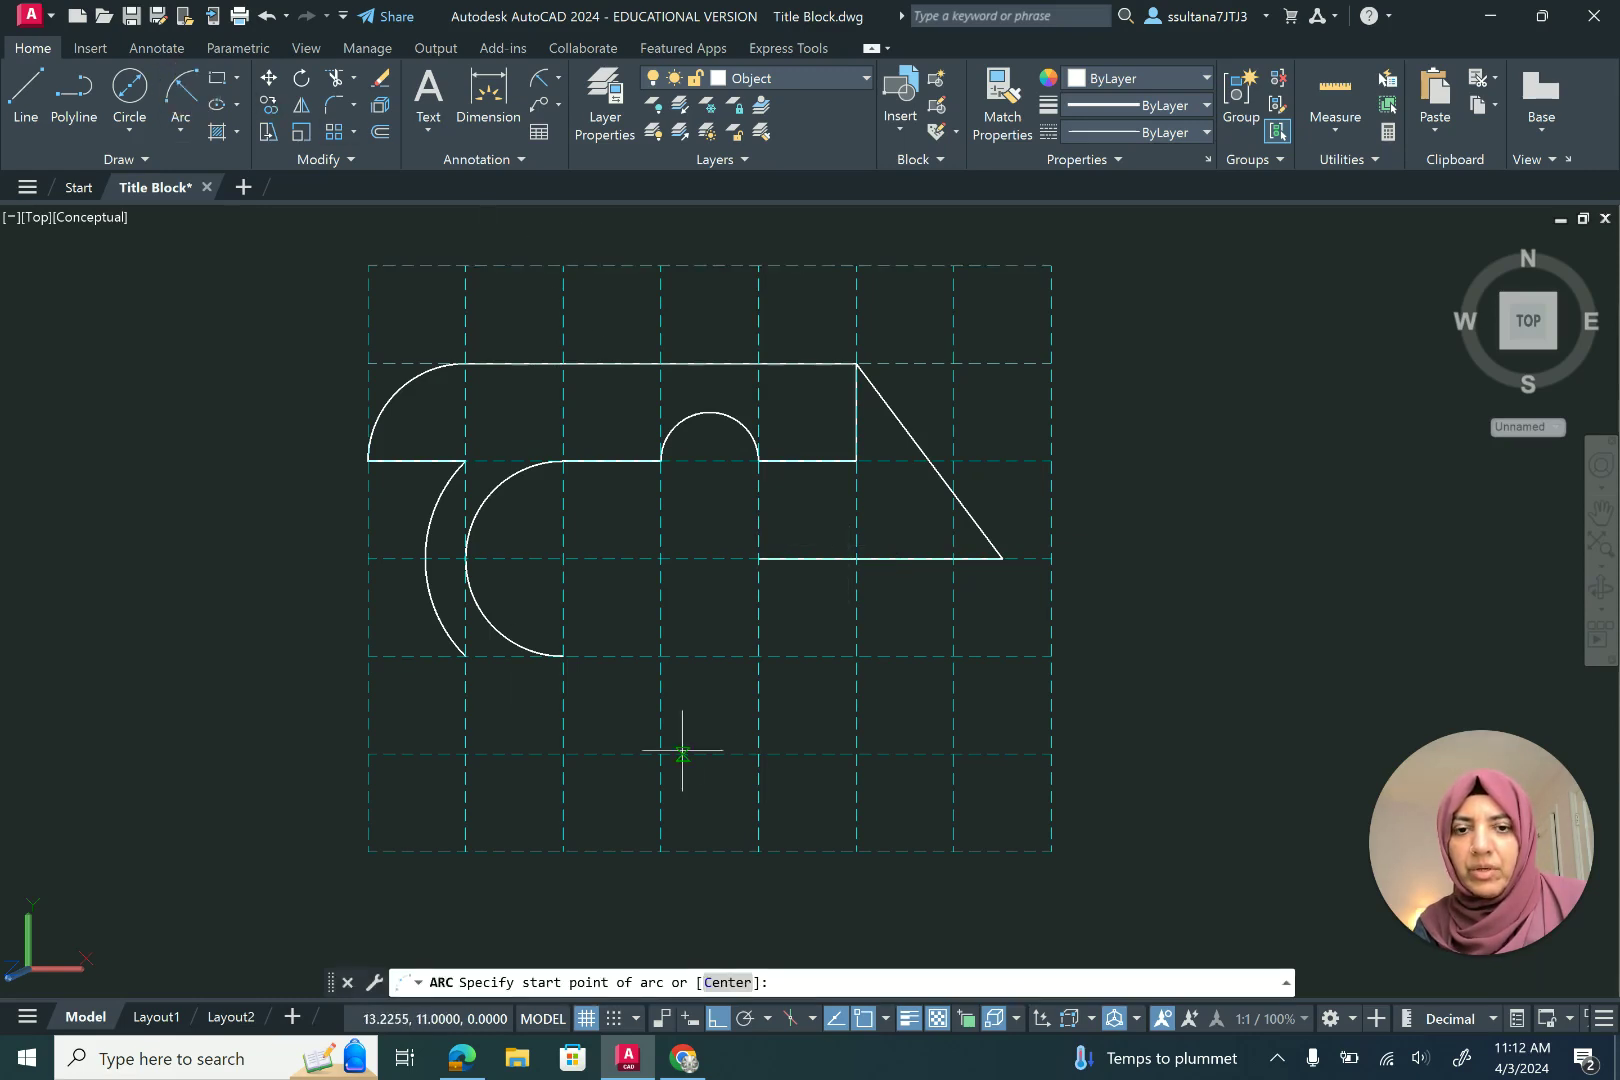
left_click(757, 557)
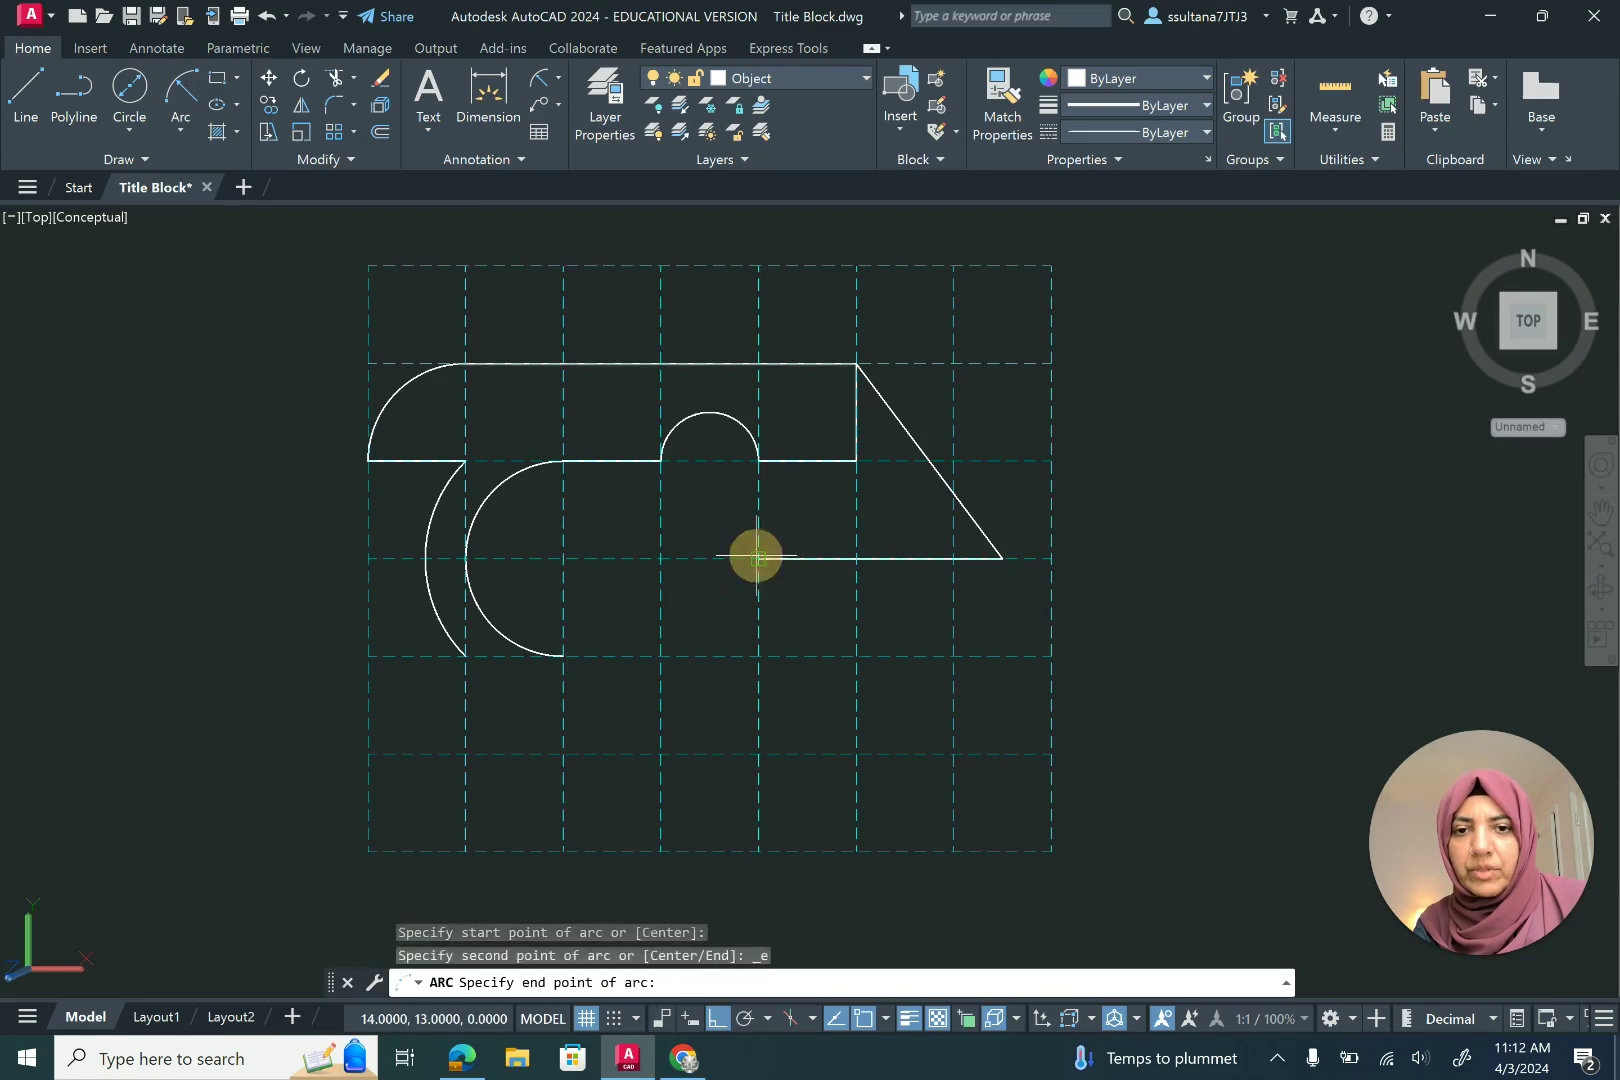
left_click(856, 461)
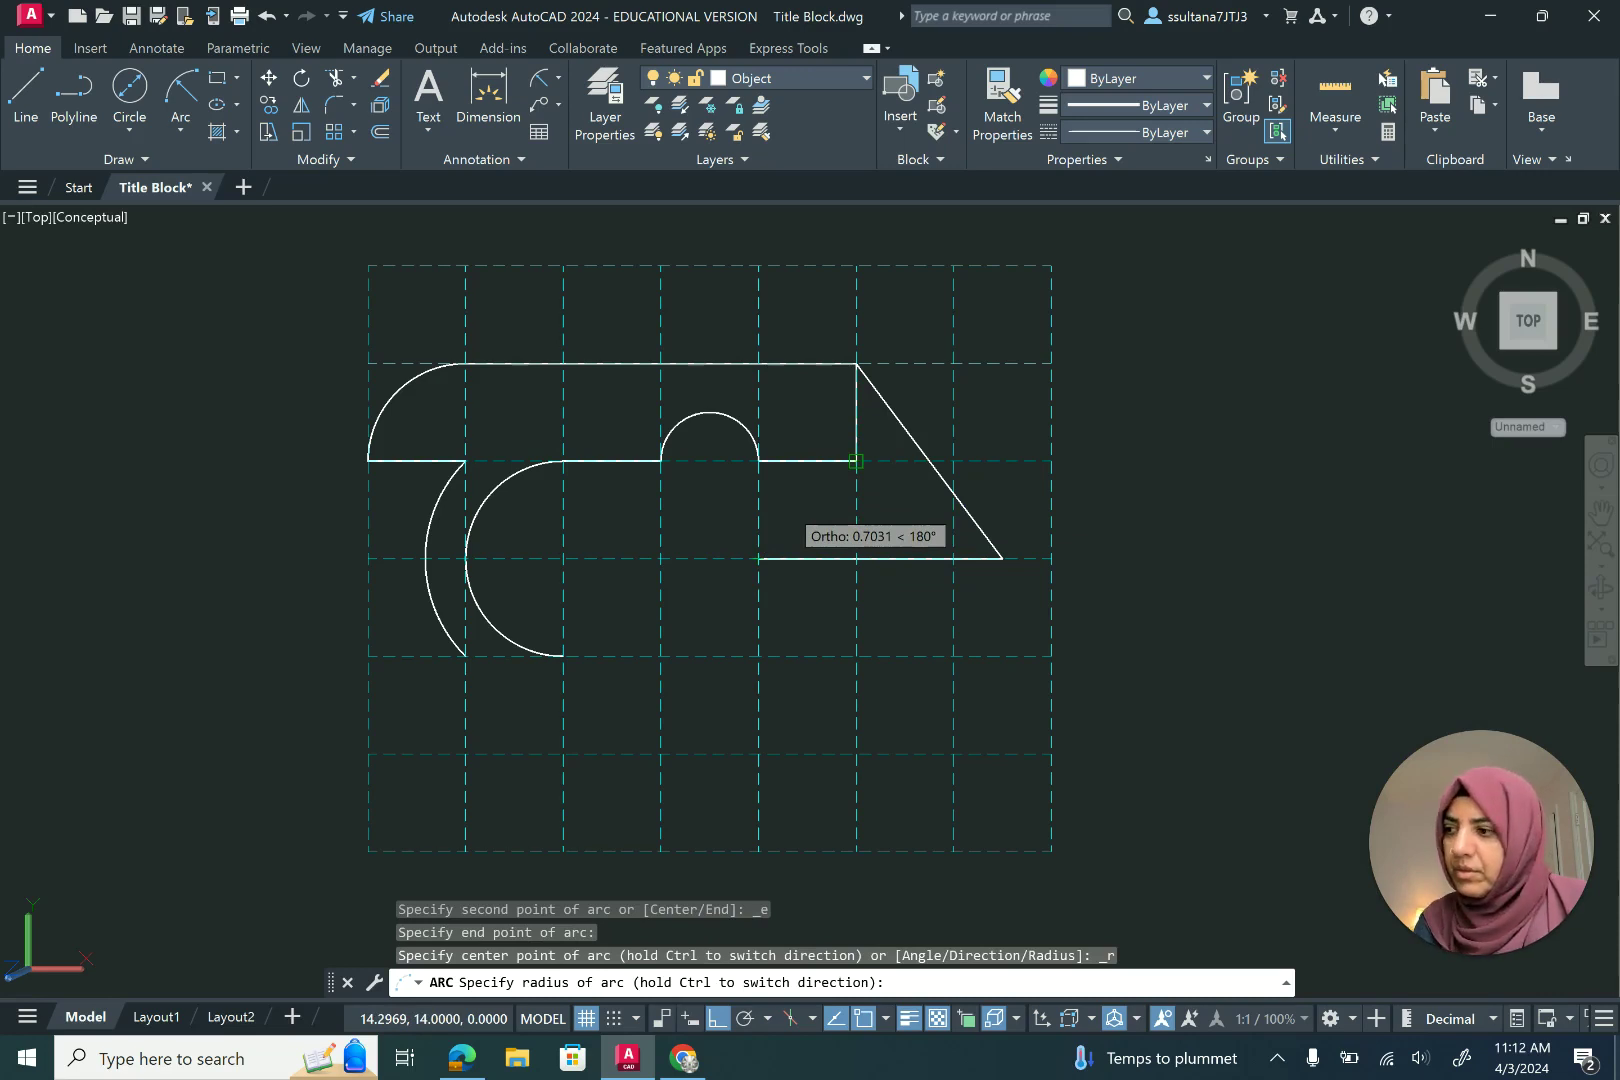
type("1")
key("Return")
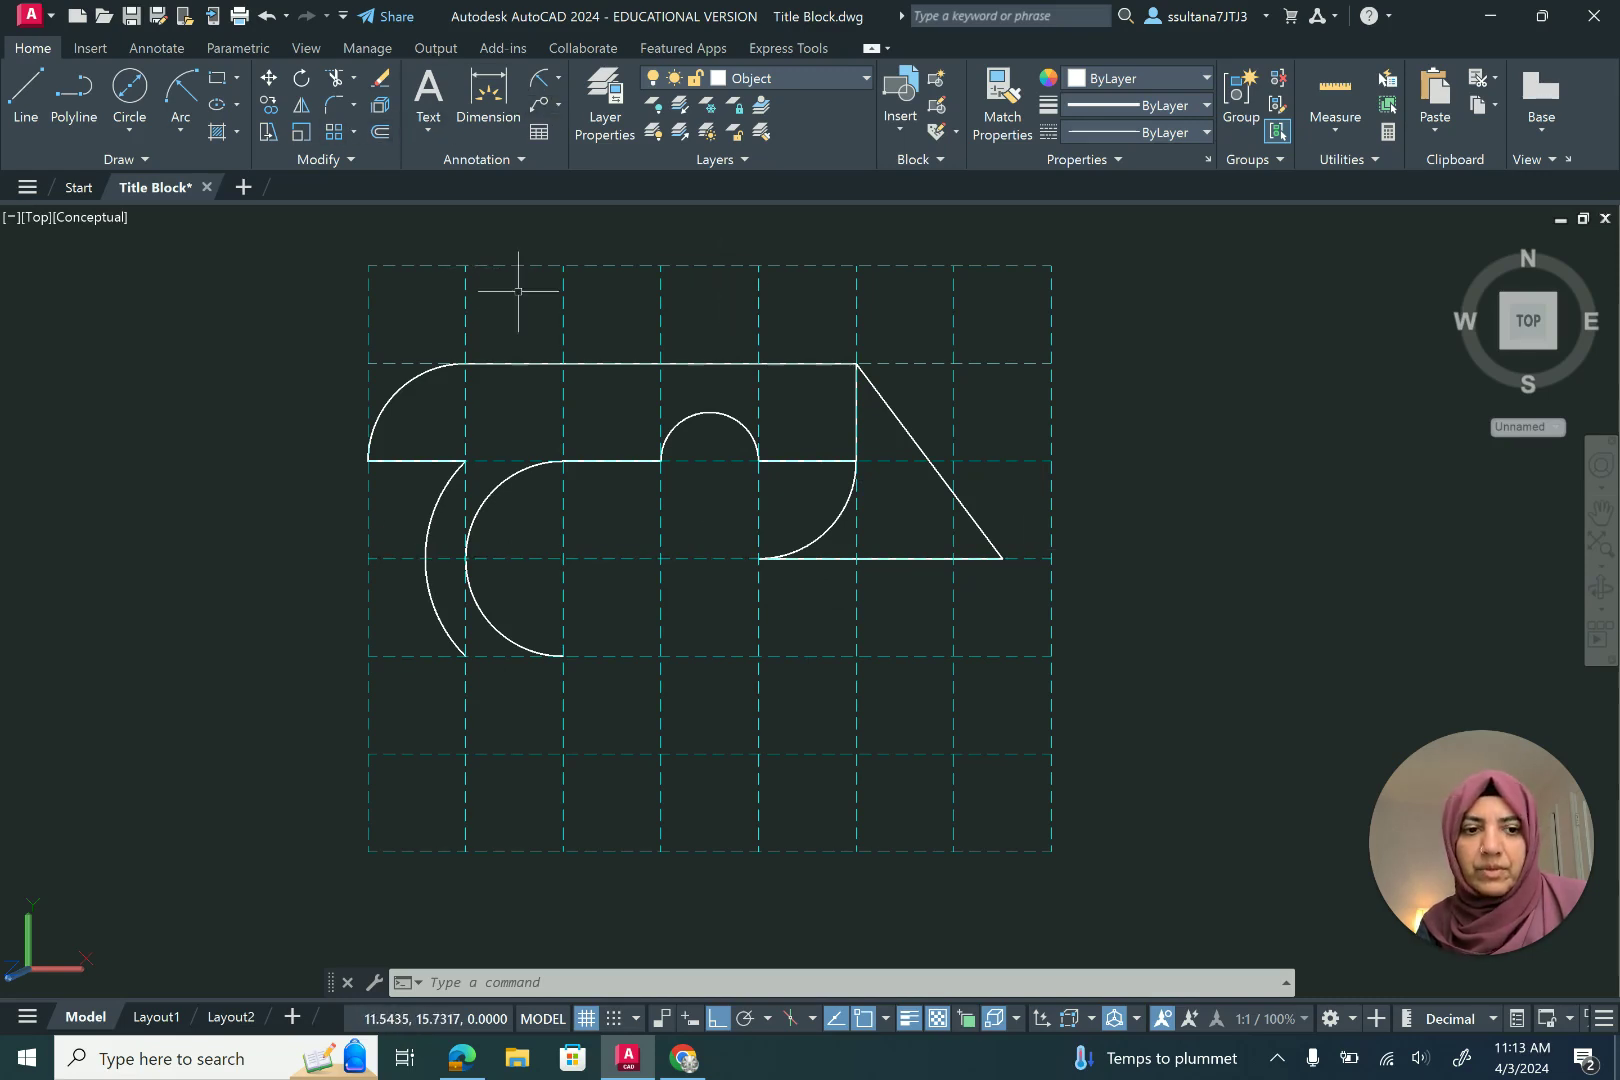
Mirror the upper-half outline, including the sloped line and the arc from 14,13 to 15,14, about the horizontal grid line through 17,13, keeping the source objects
type("i")
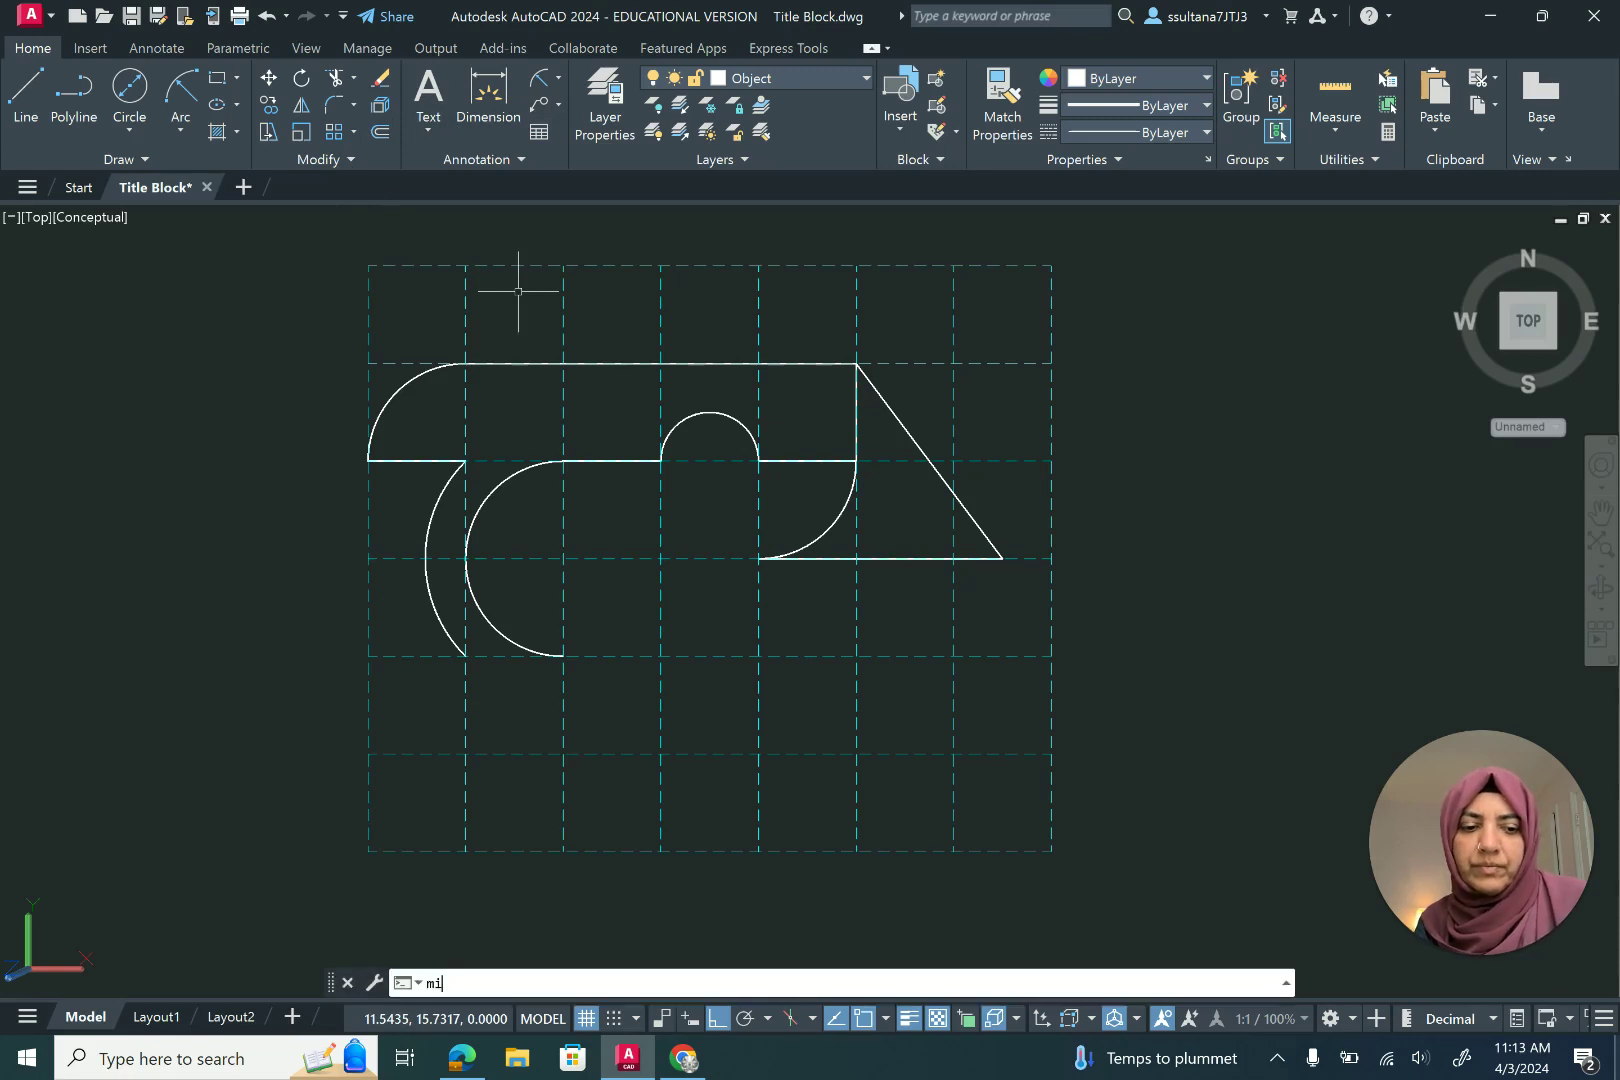
key("Return")
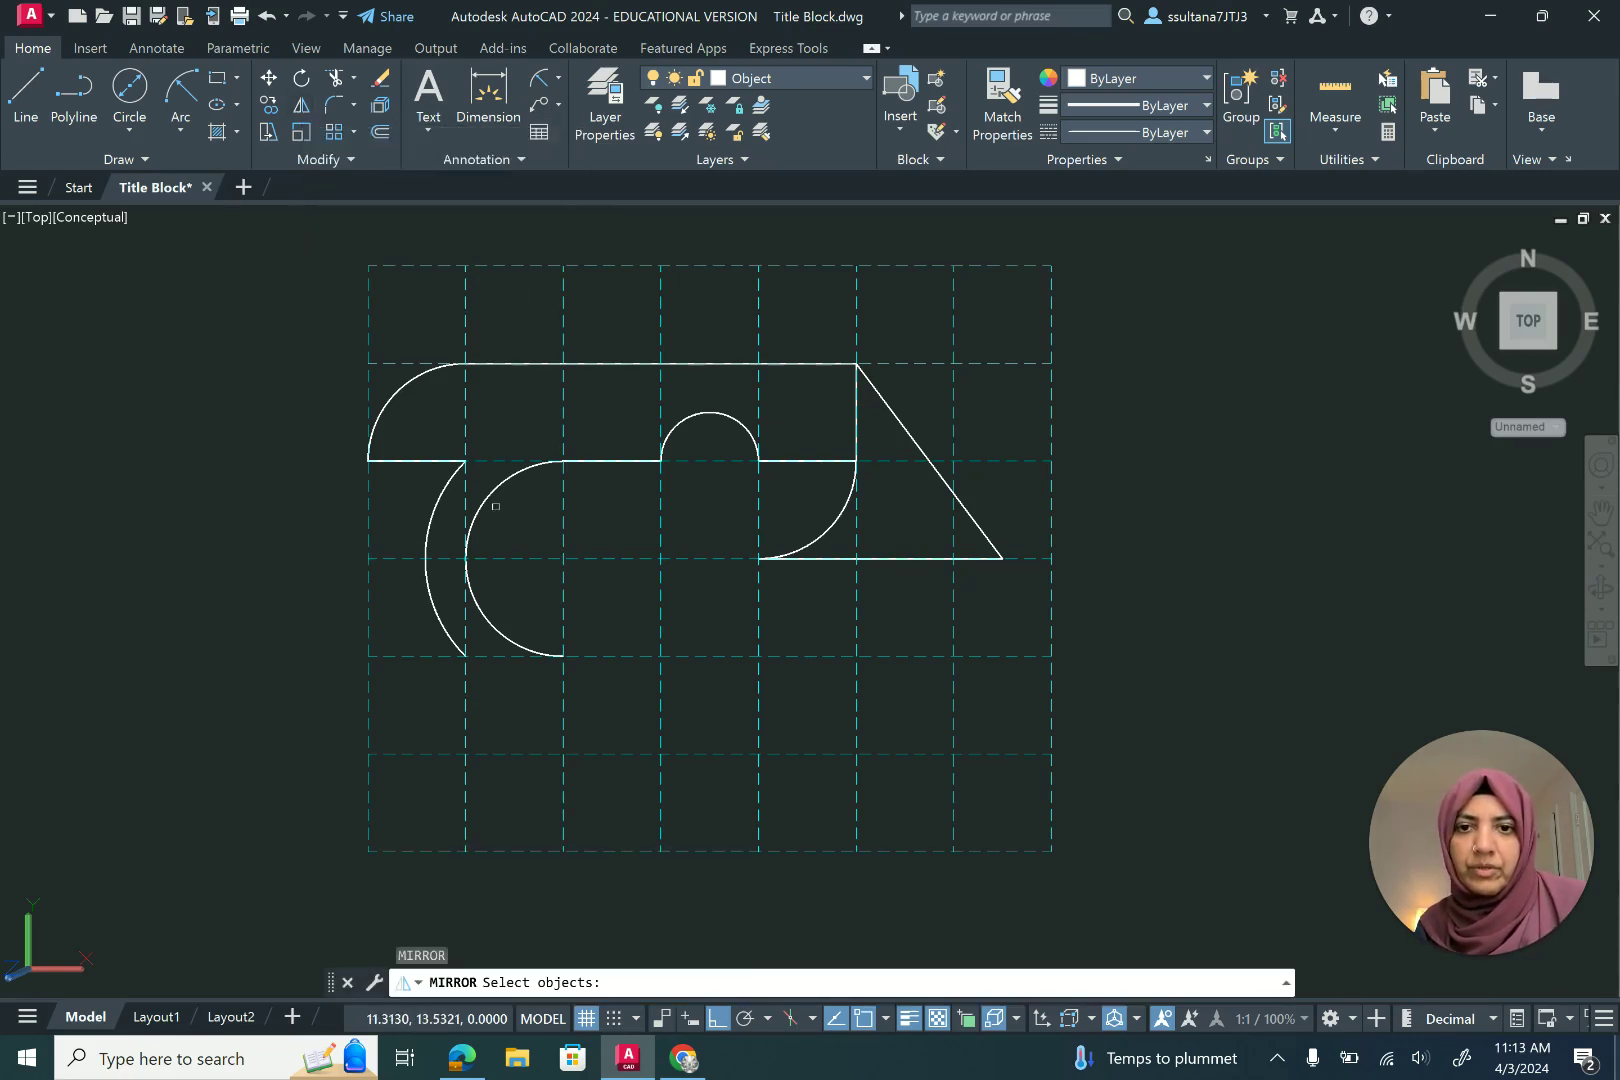
left_click(374, 463)
key("Escape")
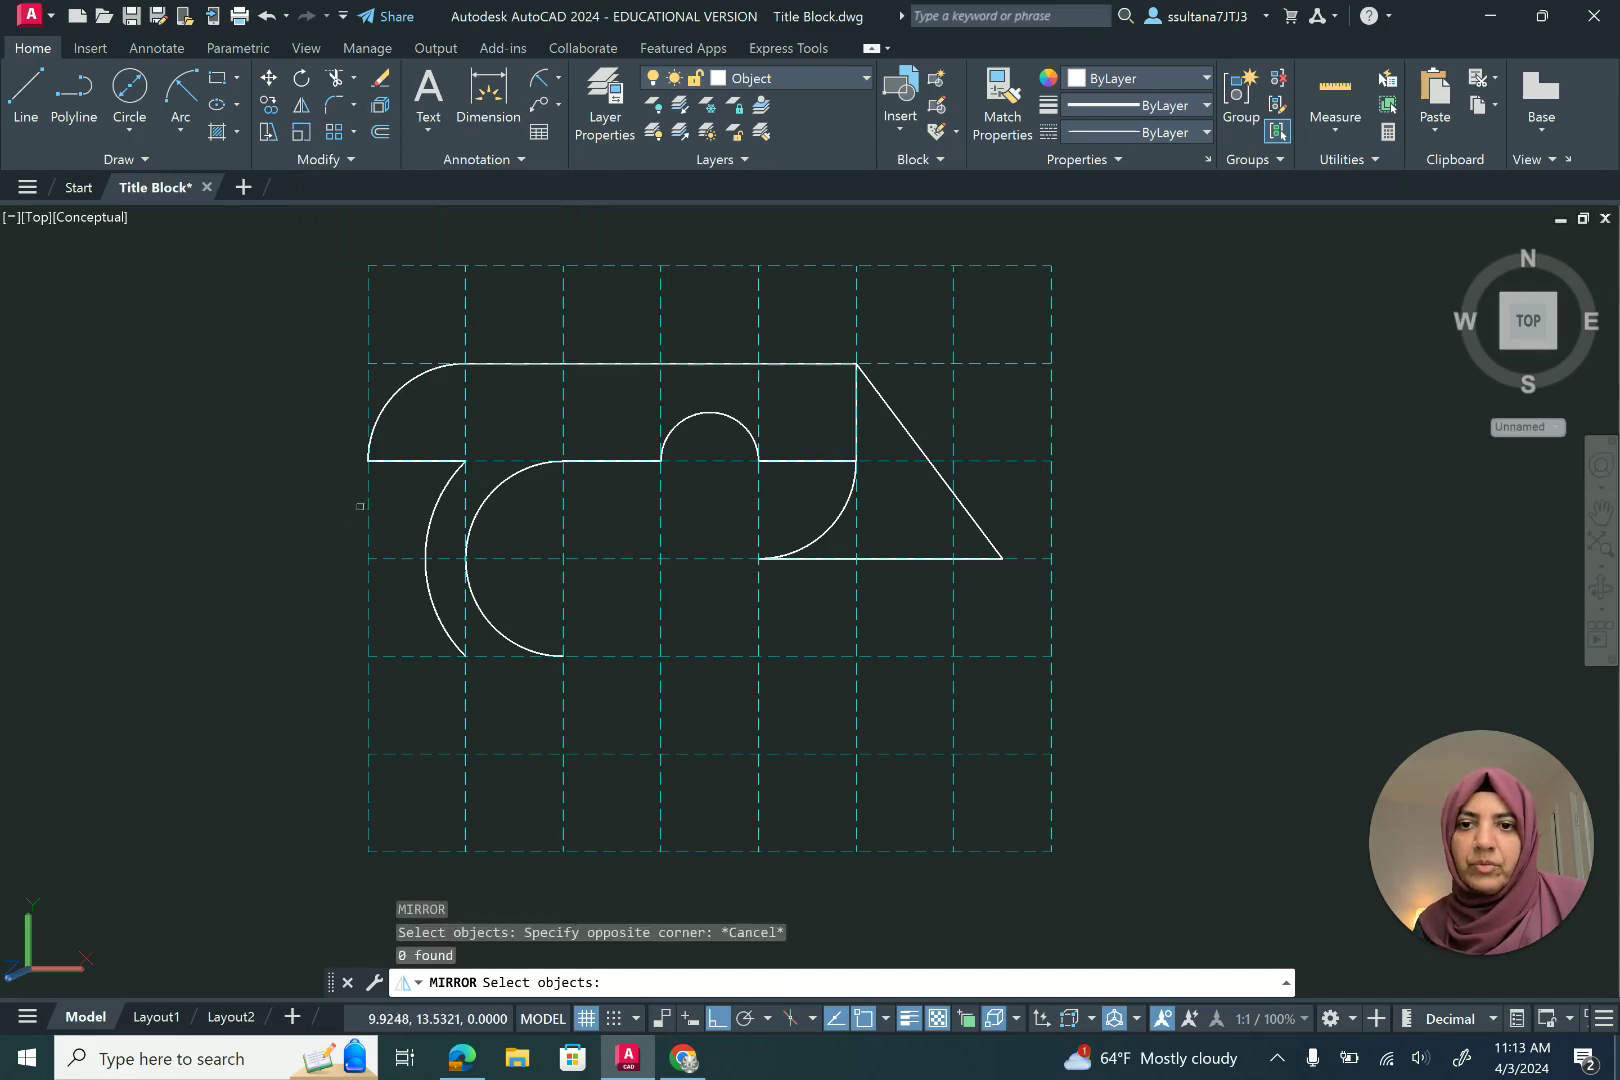
left_click(326, 521)
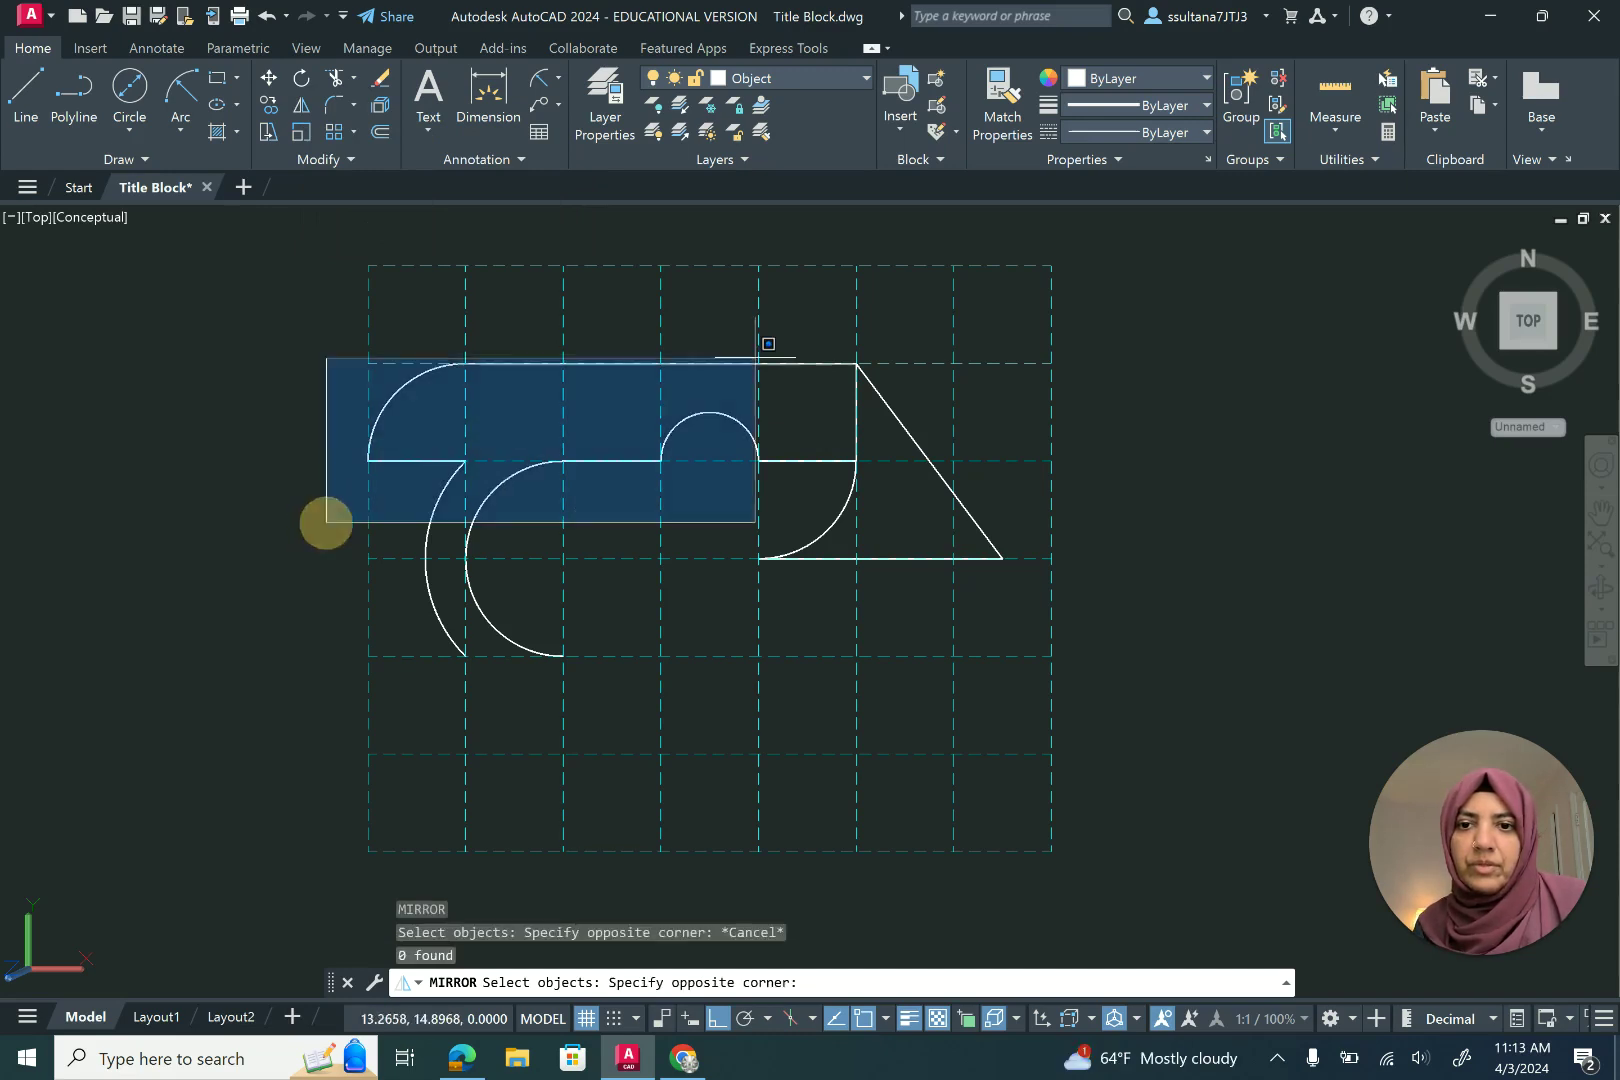
left_click(941, 332)
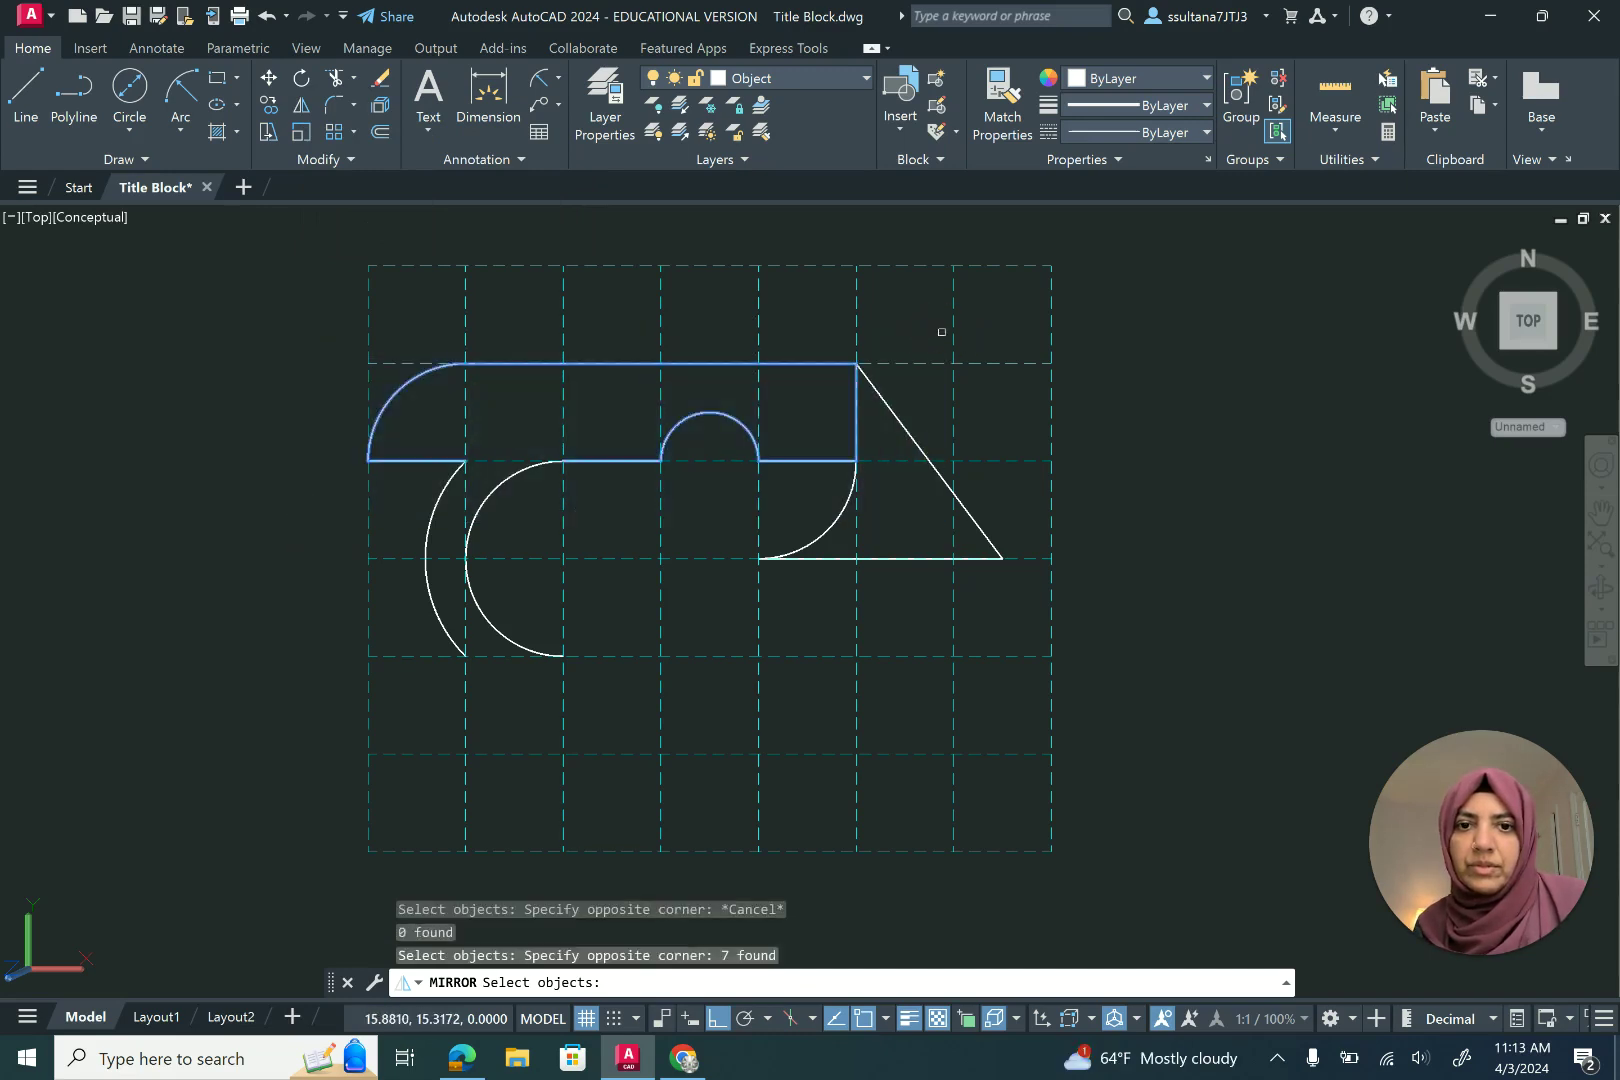
left_click(907, 426)
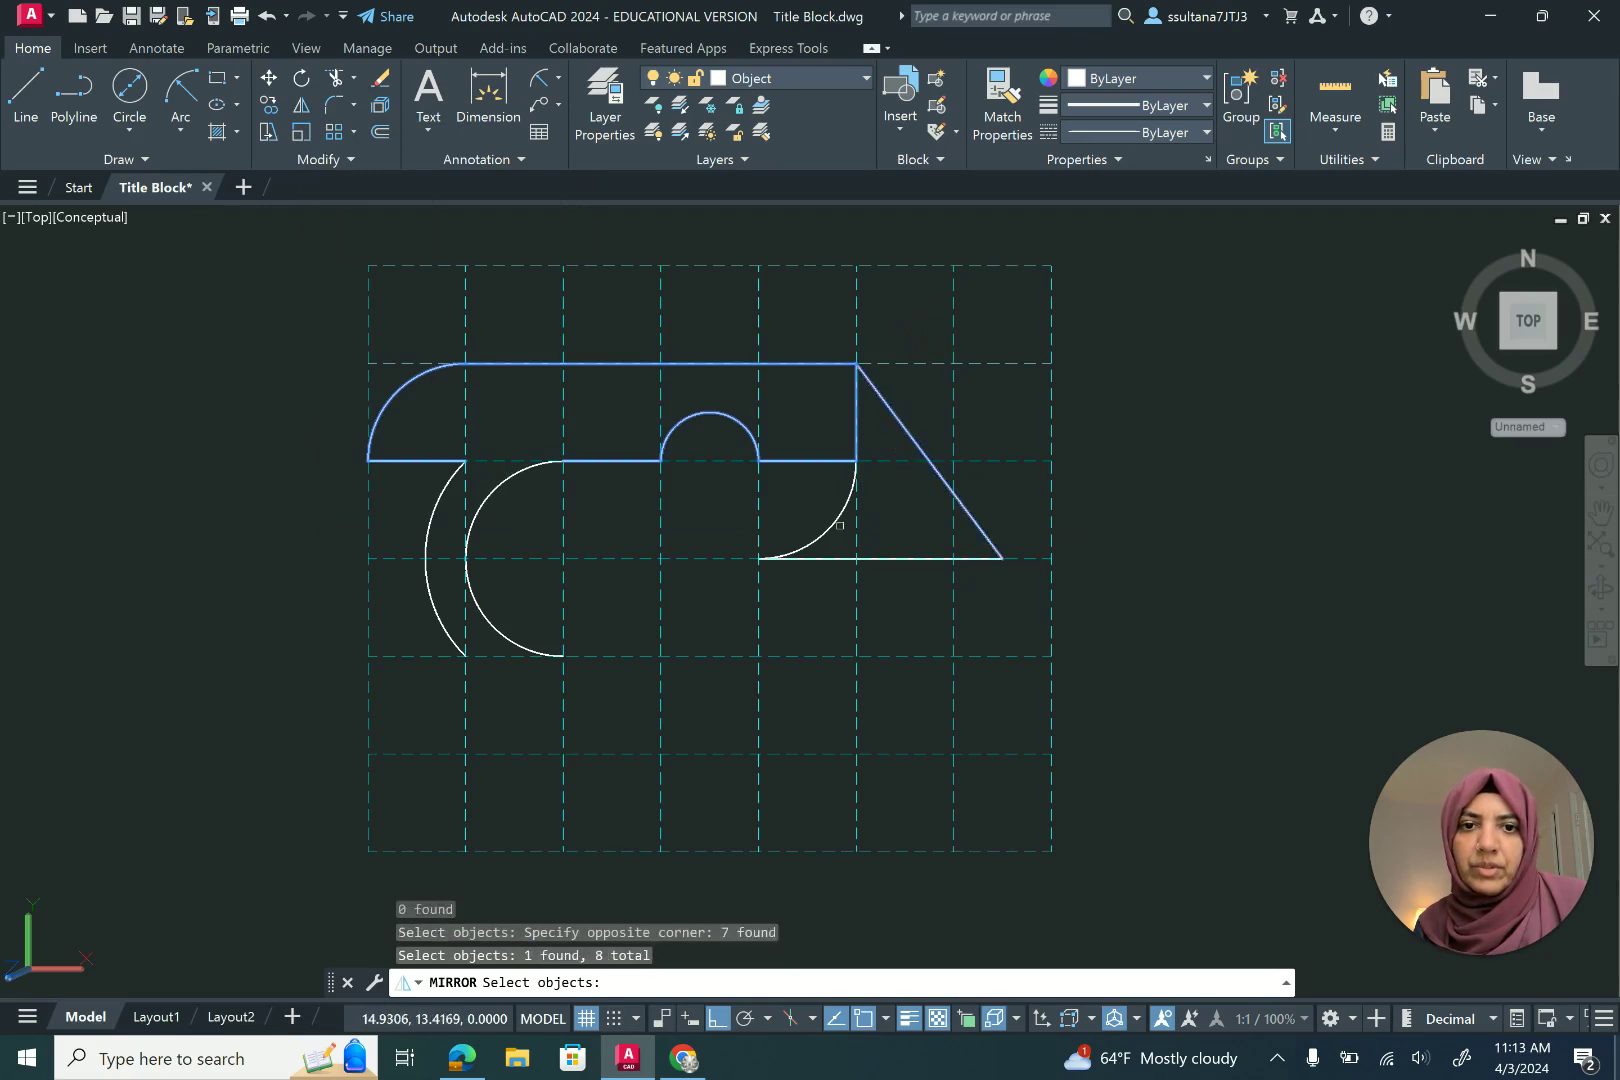
left_click(833, 525)
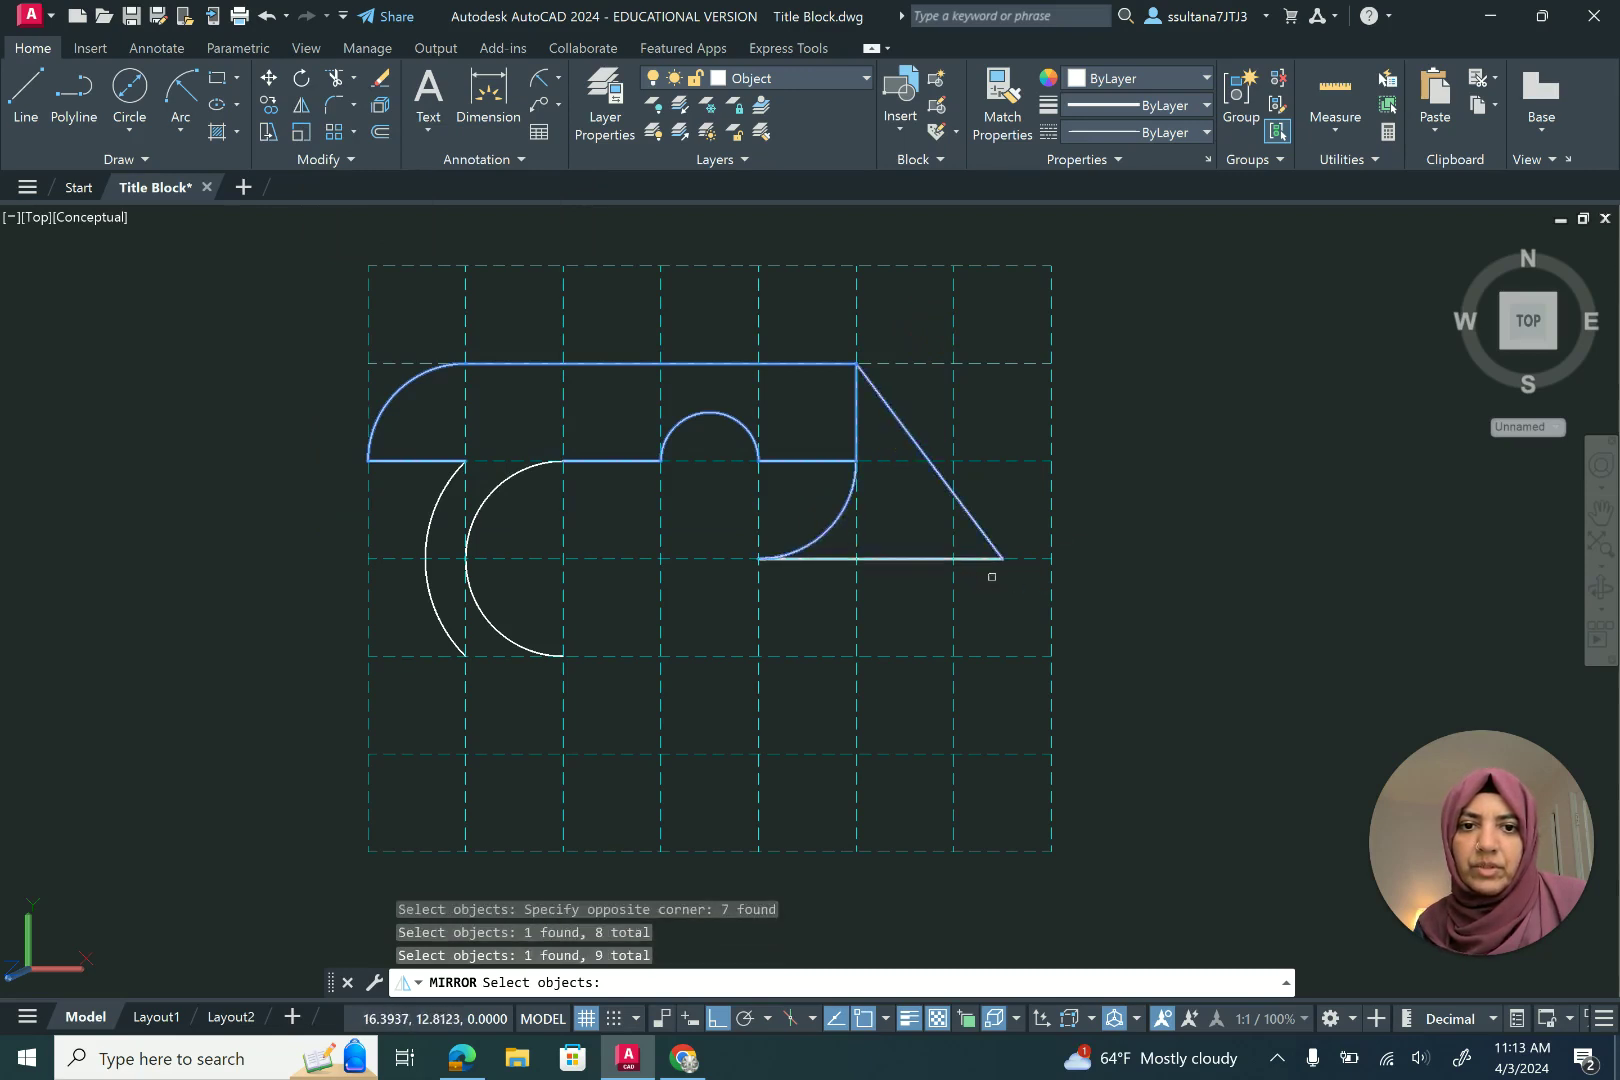
key("Return")
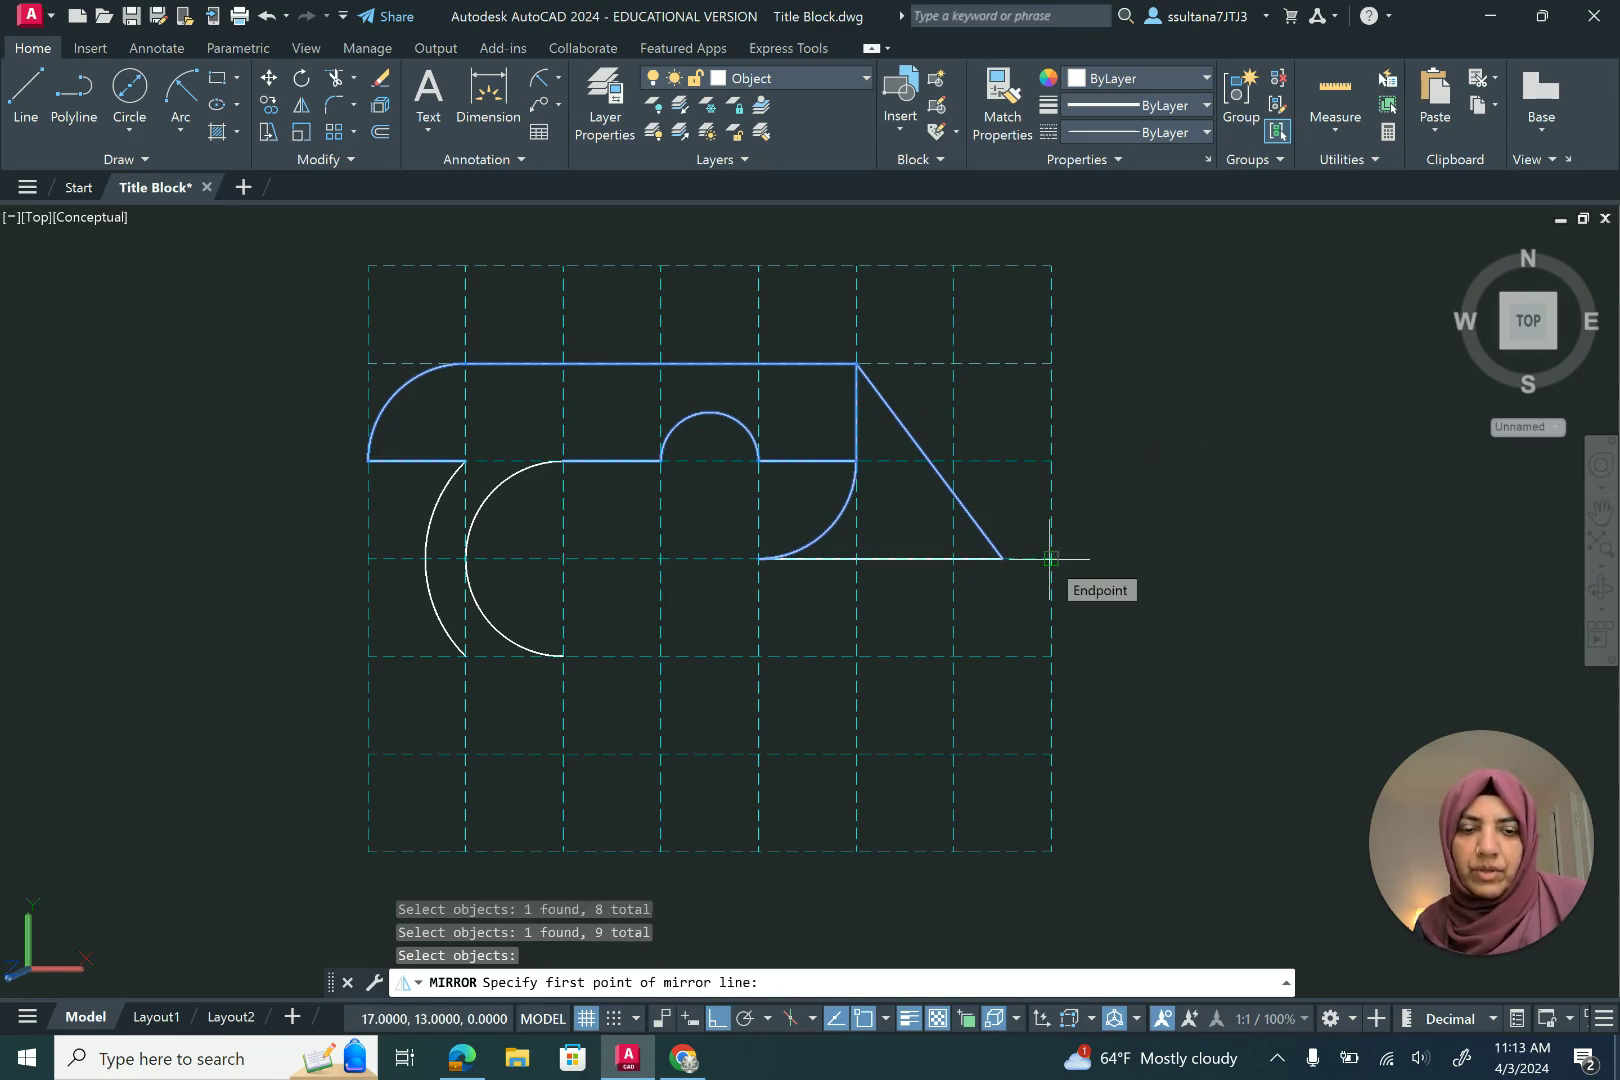
left_click(1050, 559)
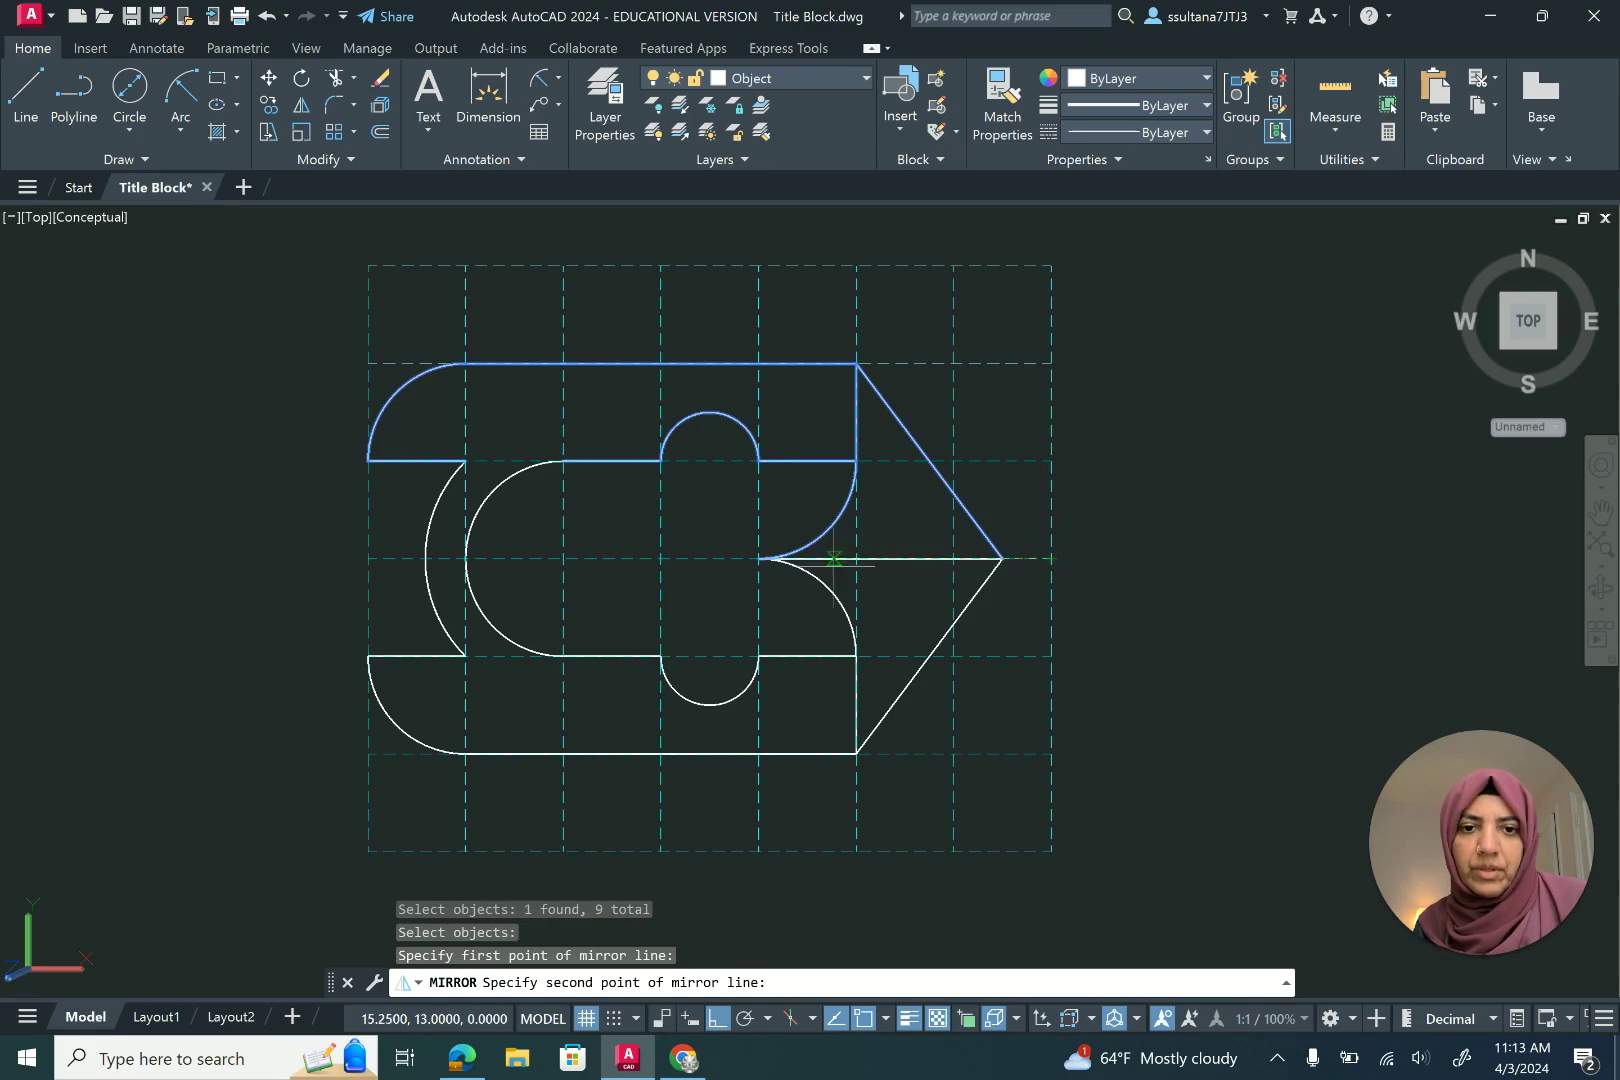
left_click(277, 577)
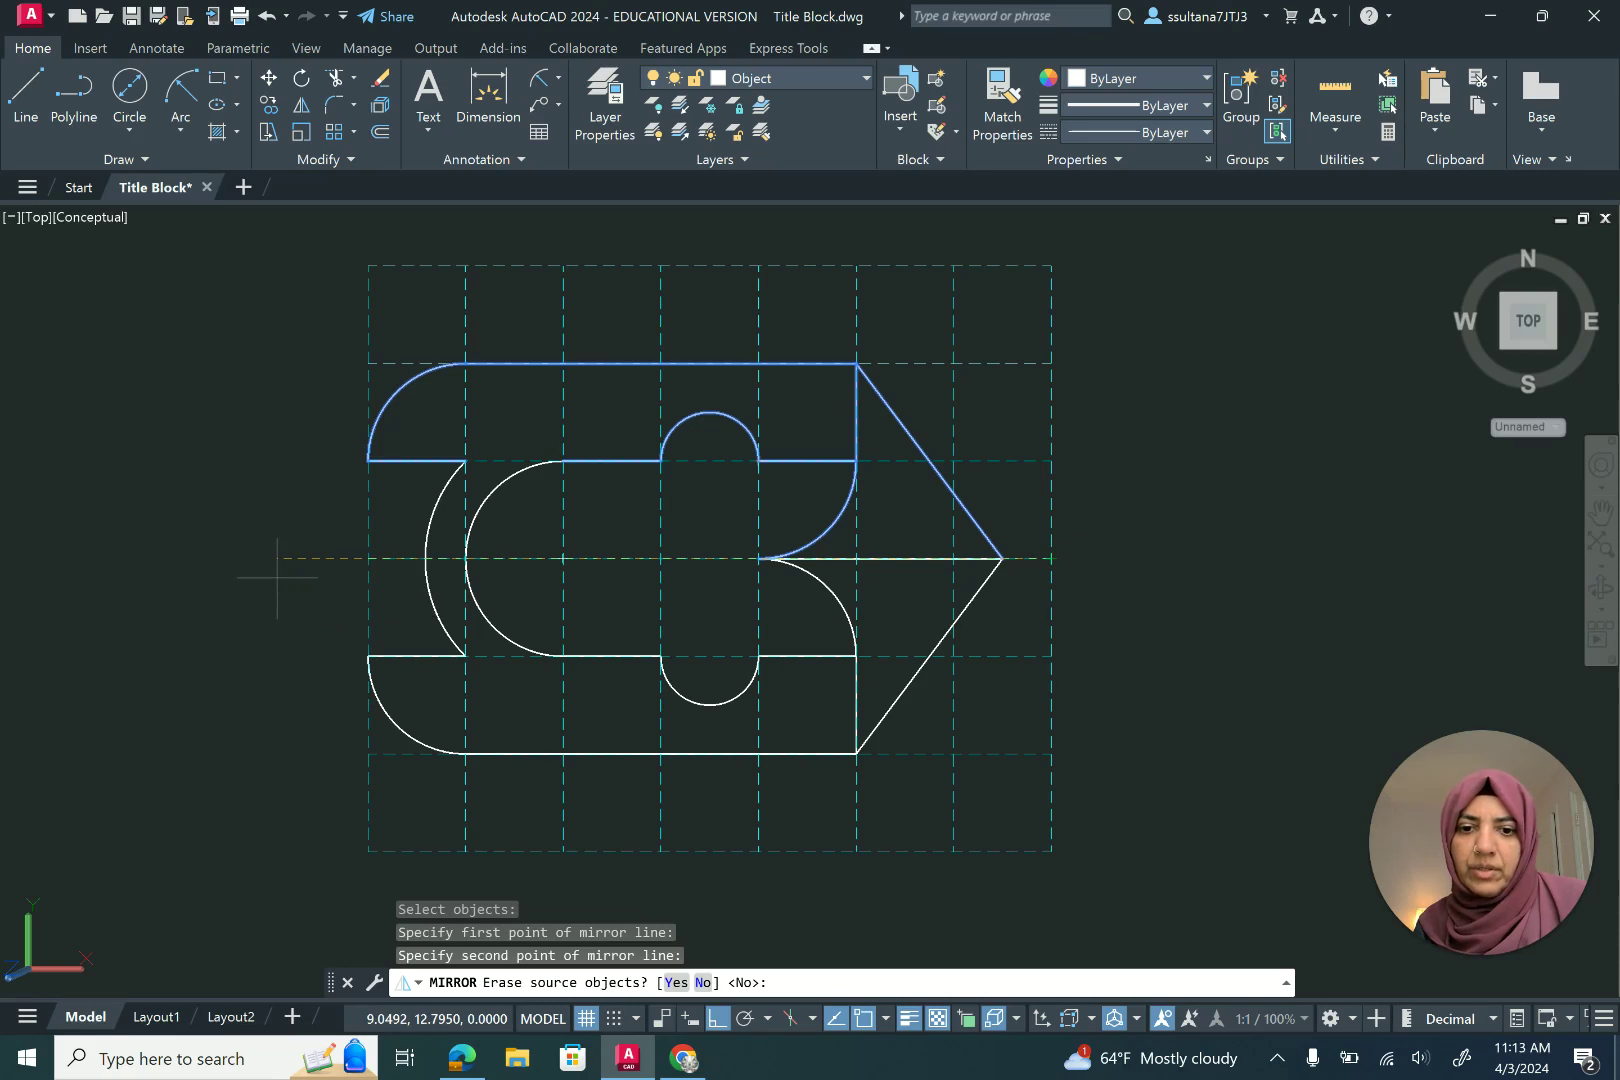
key("Return")
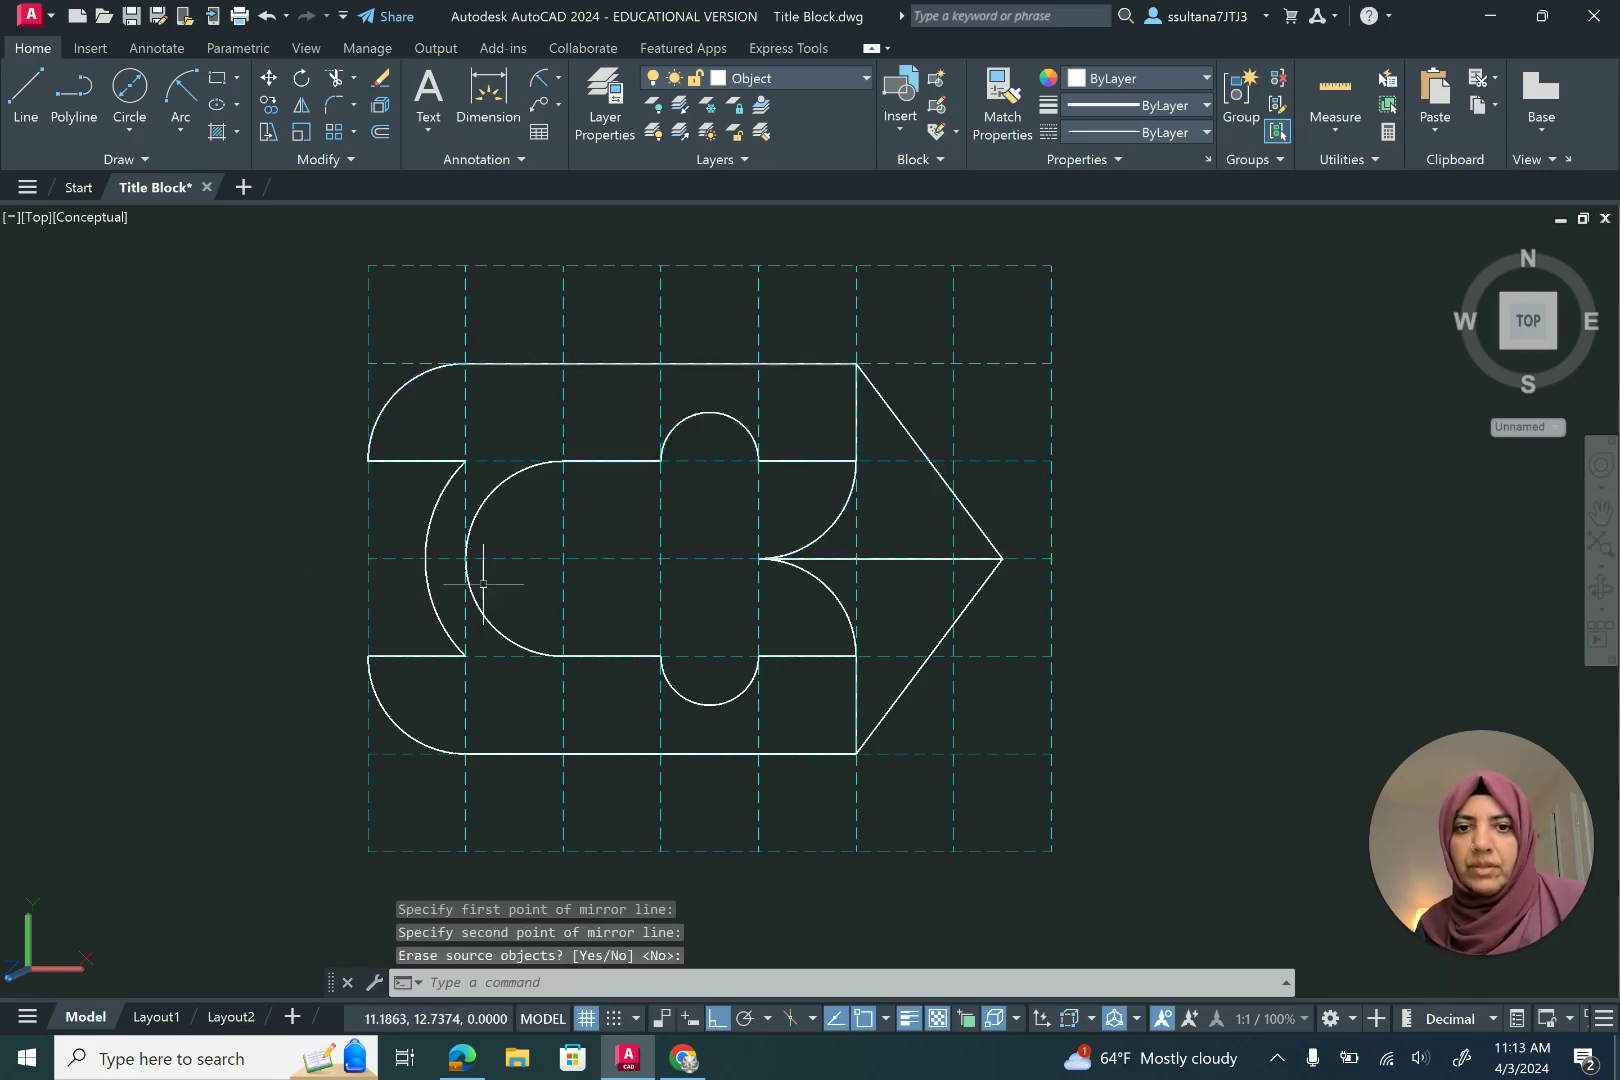
scroll(921, 500, "down", 1)
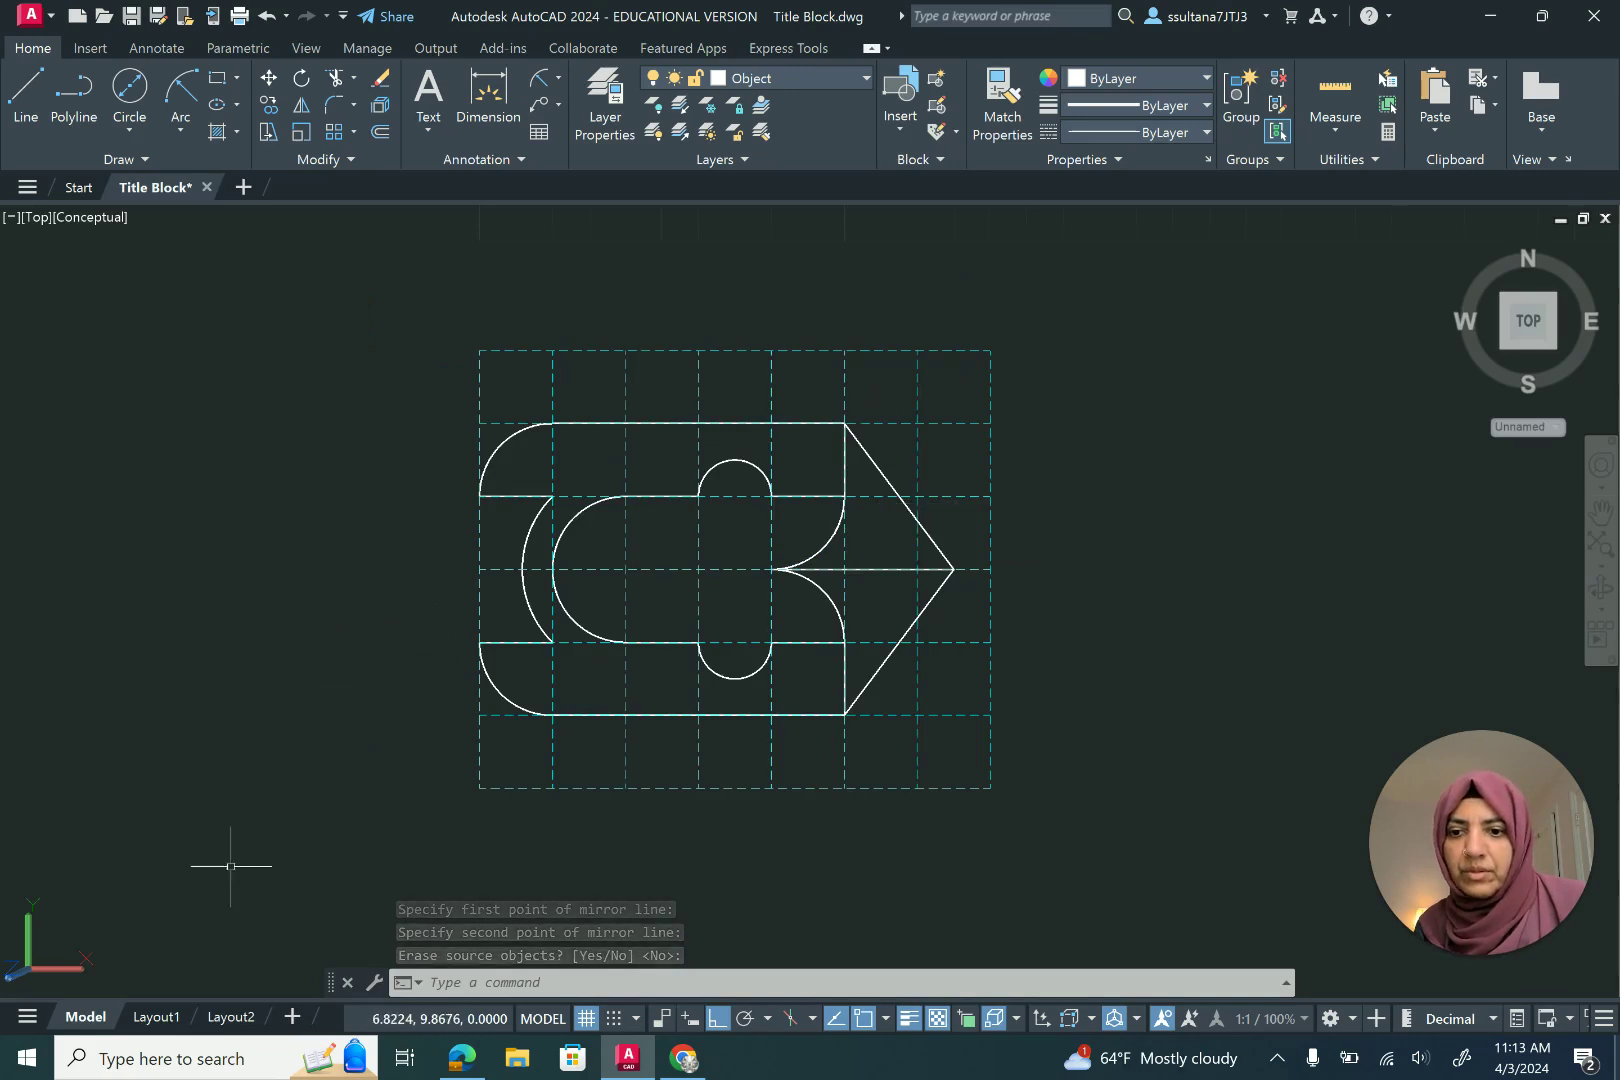
In Layout1, activate the viewport, zoom it to show the whole drawing and set its scale to 1:1
left_click(156, 1017)
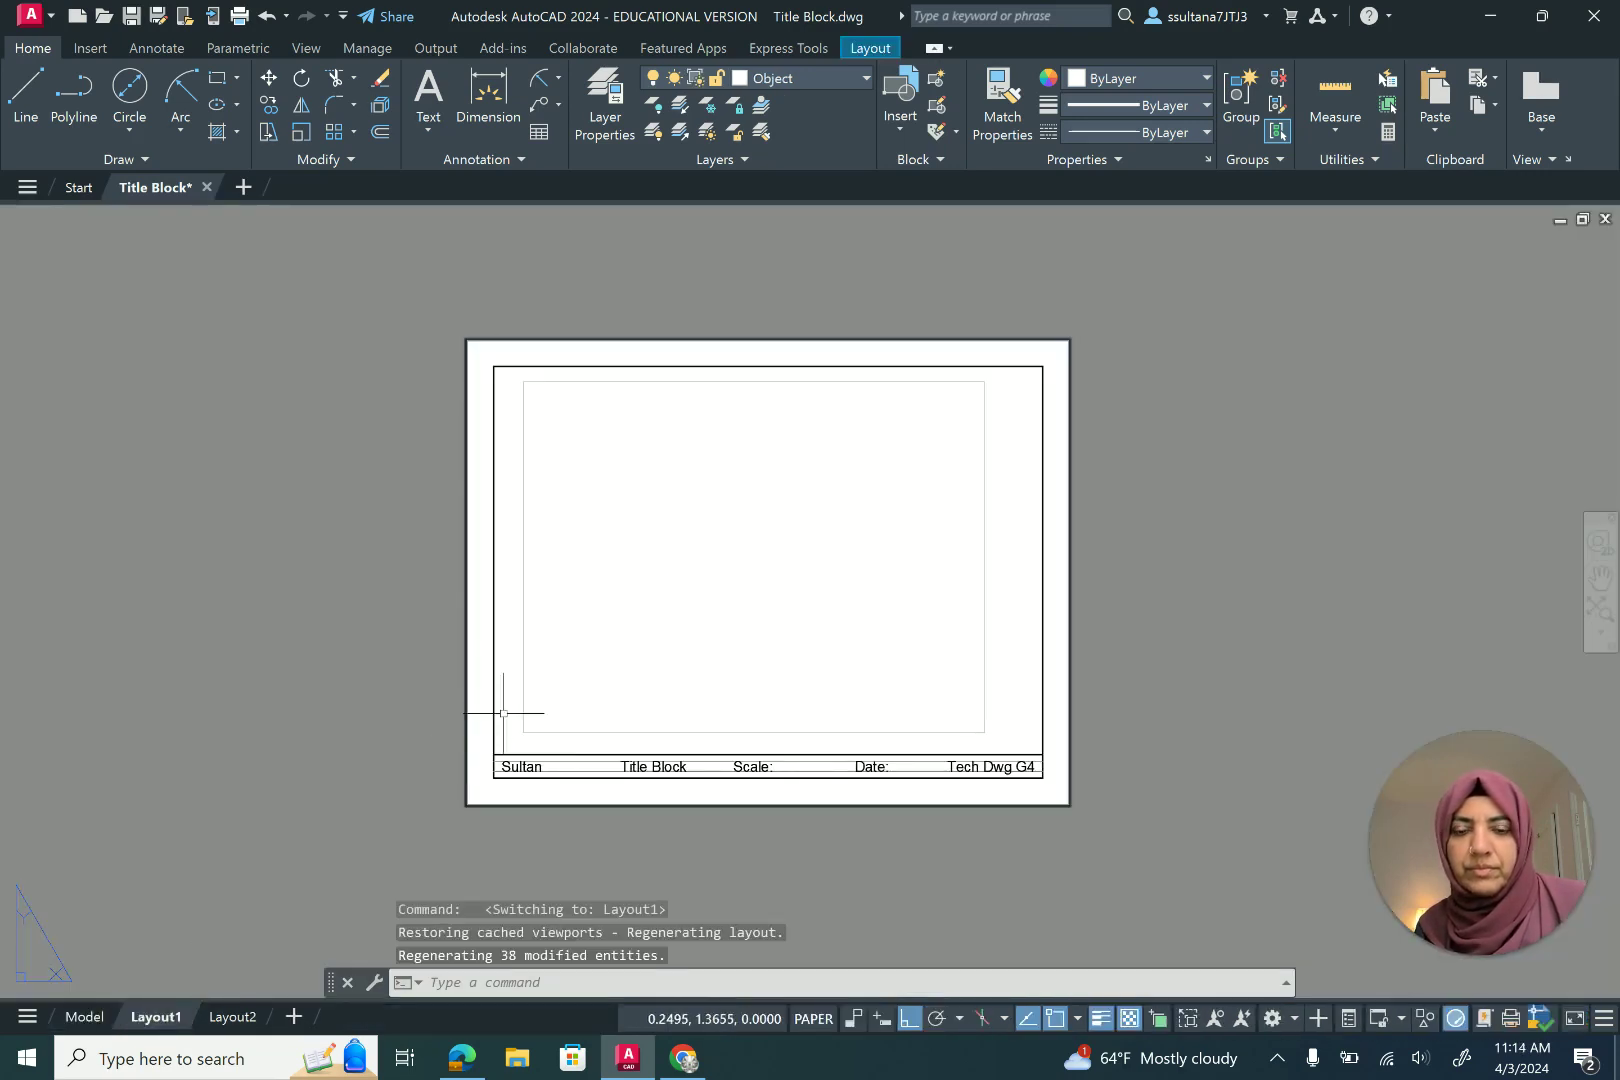
double_click(665, 594)
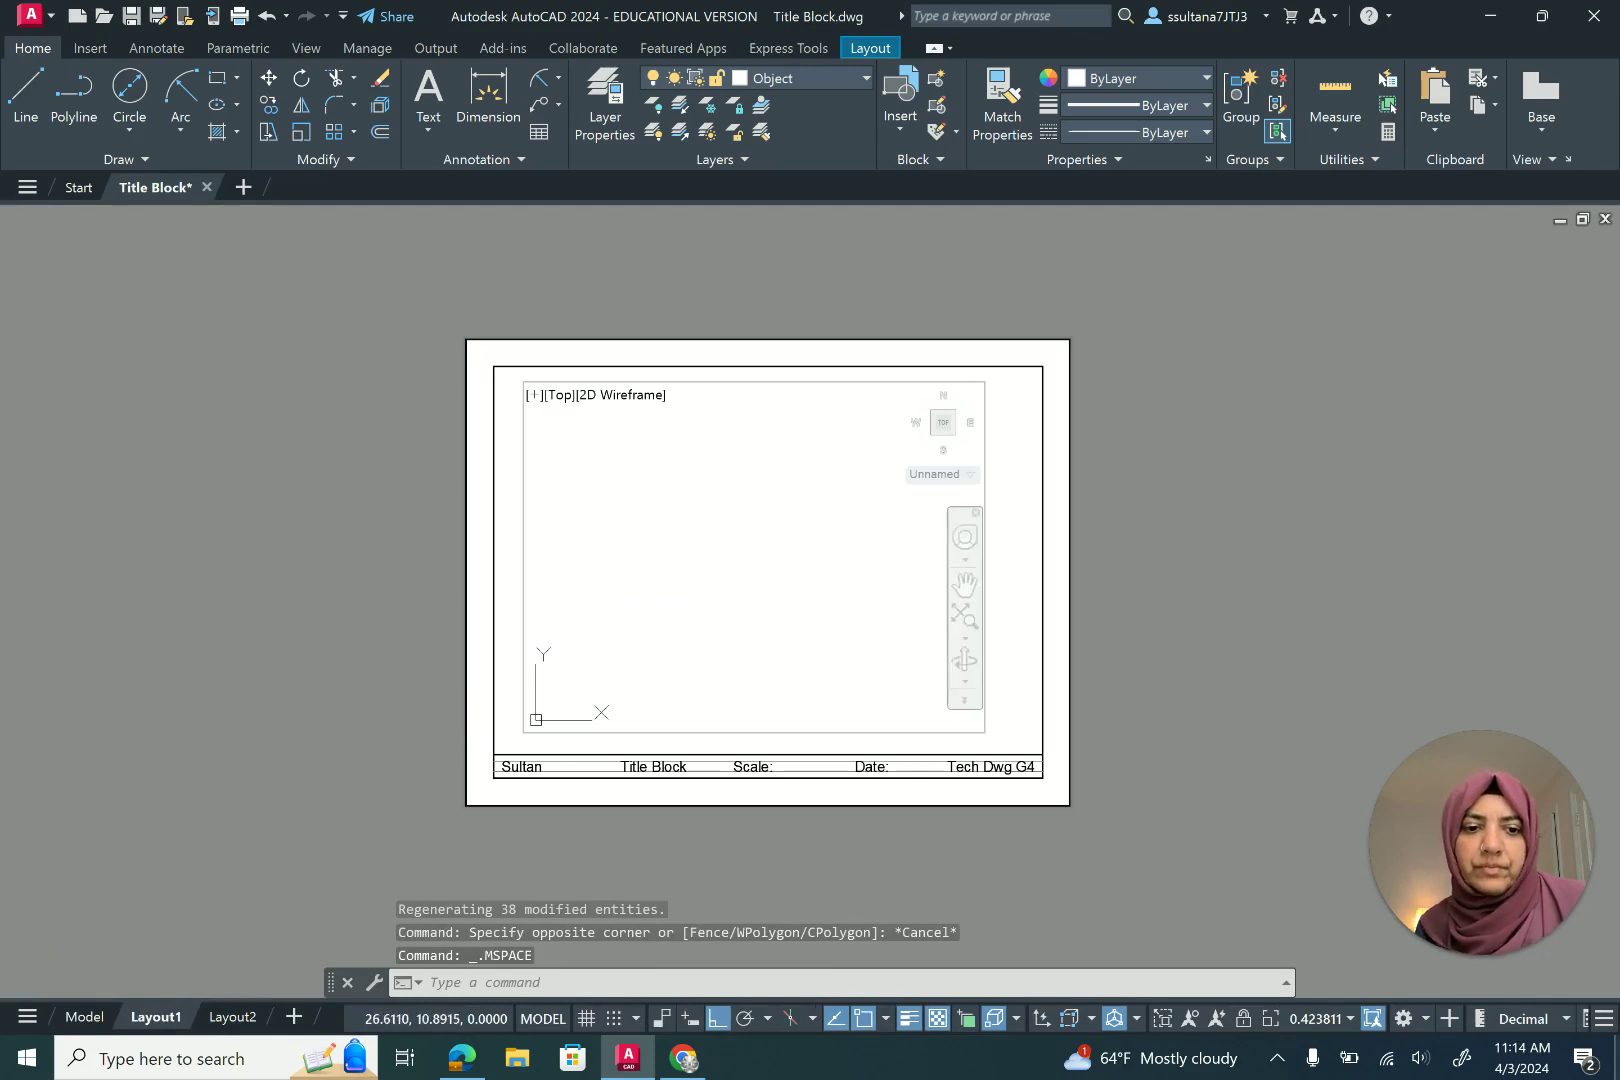
left_click(960, 622)
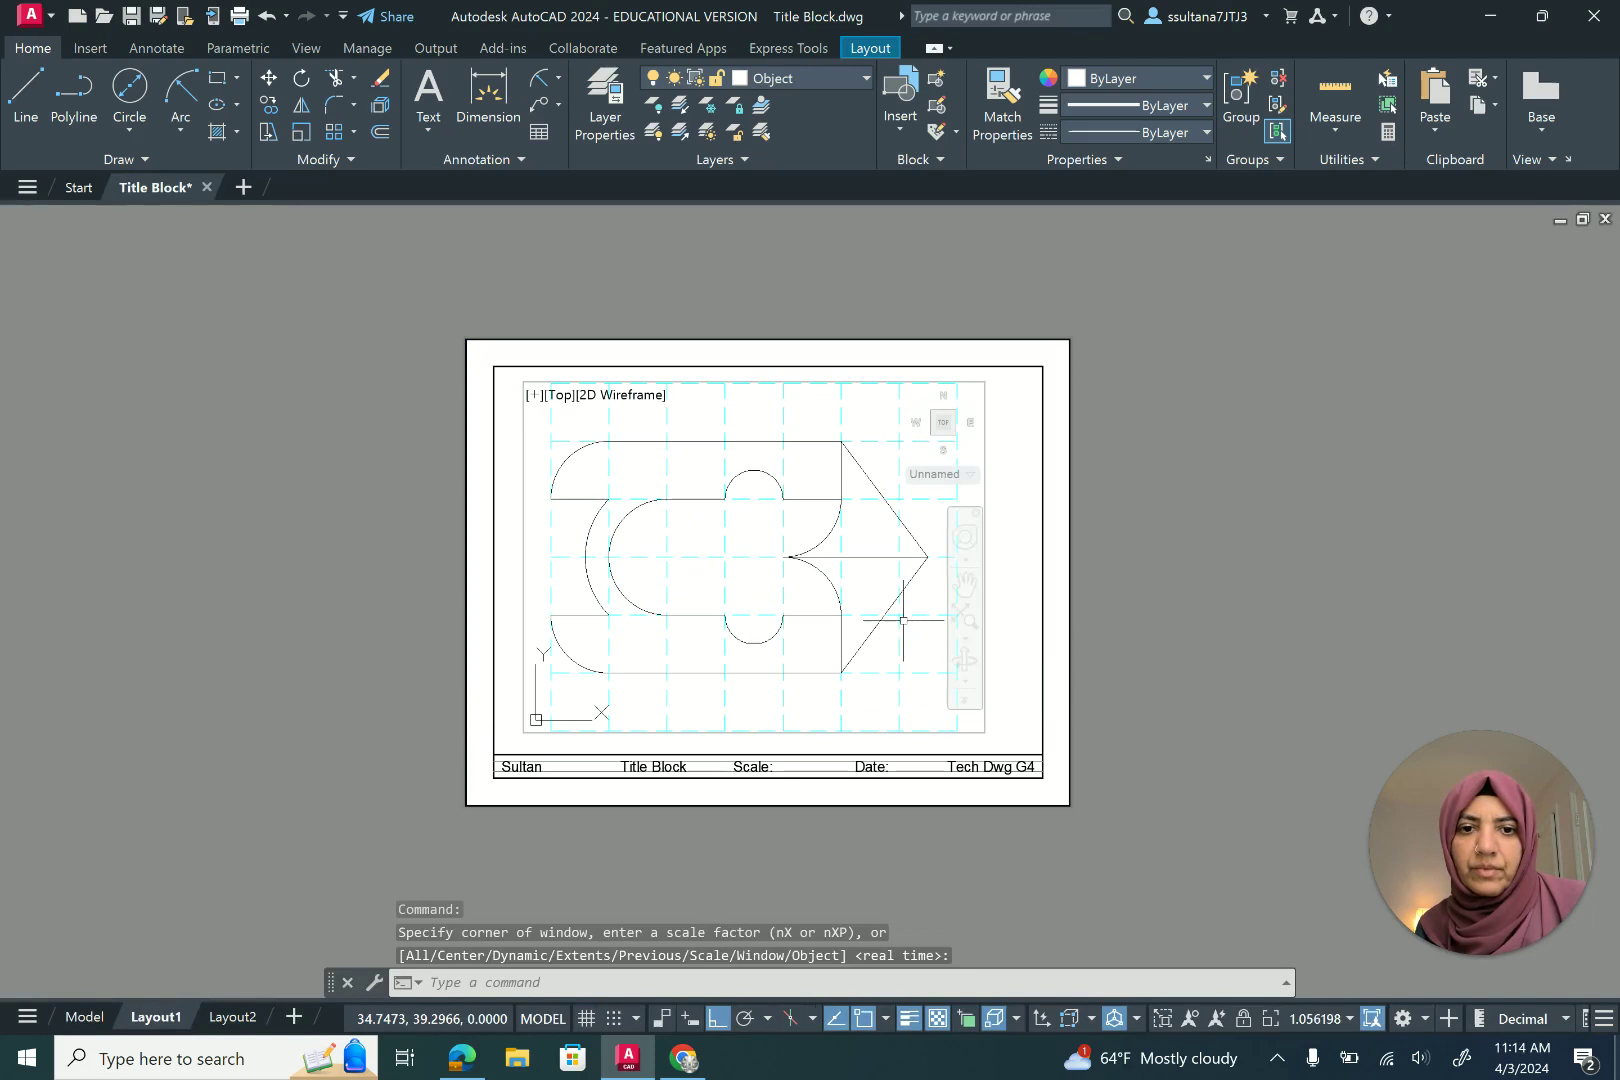
left_click(1349, 1019)
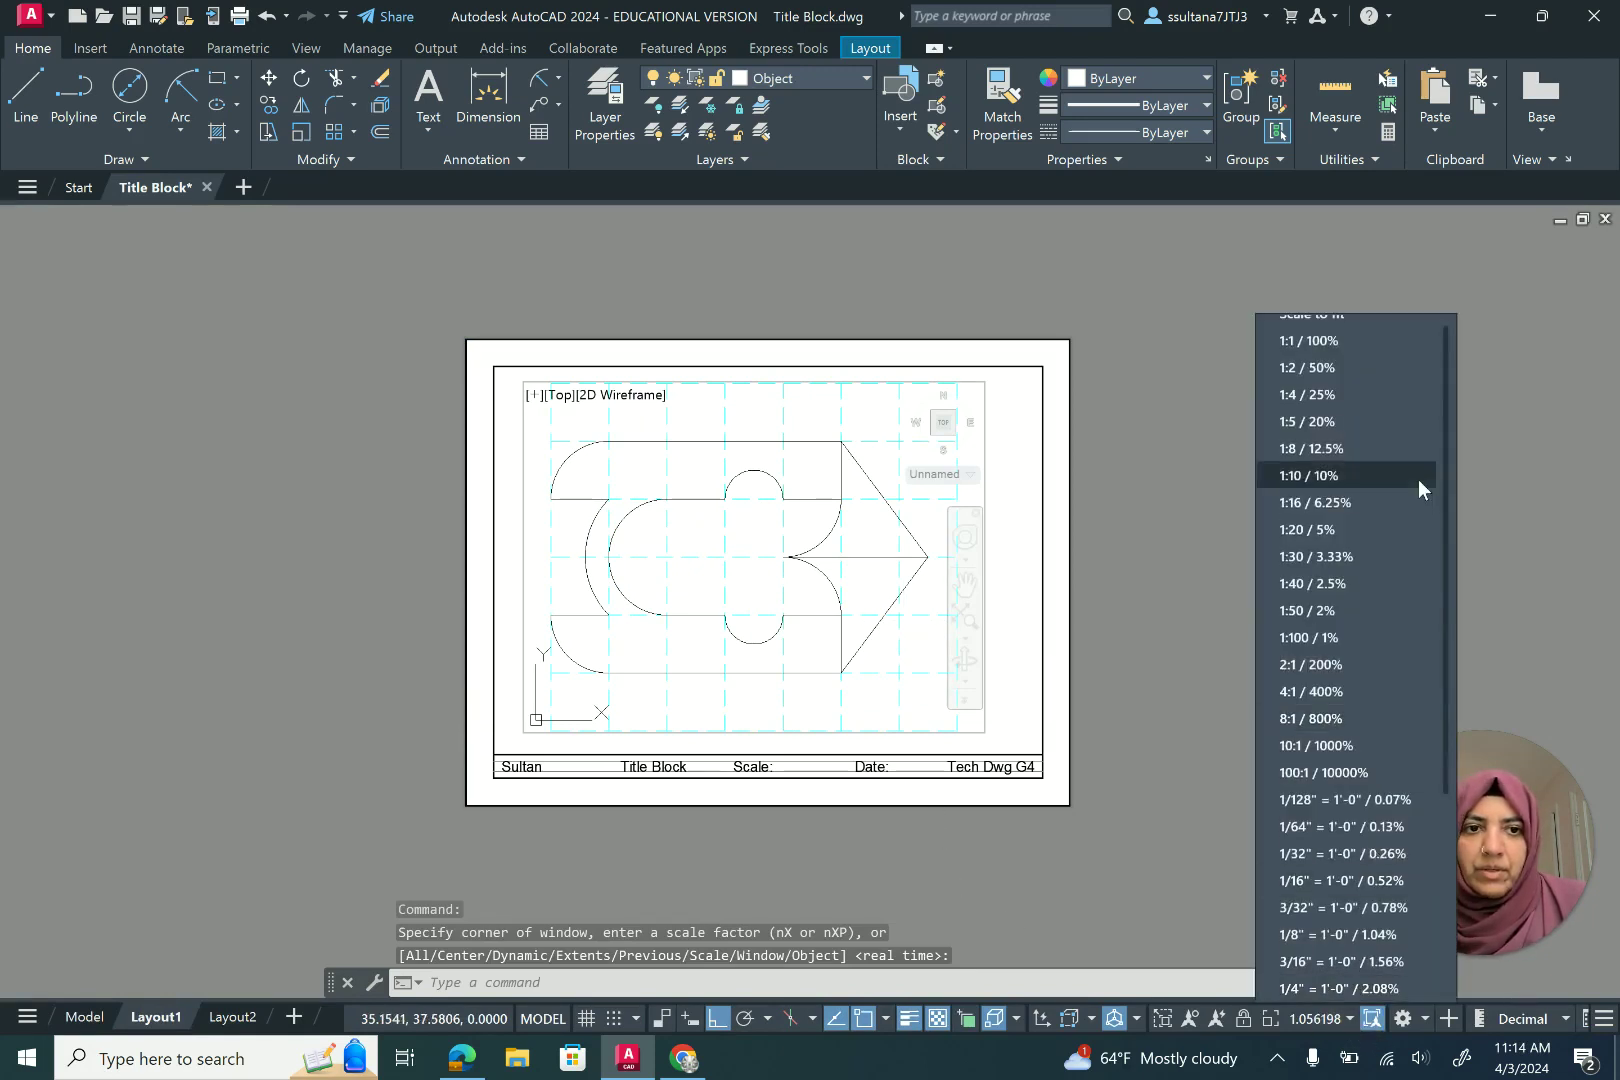
left_click(1382, 340)
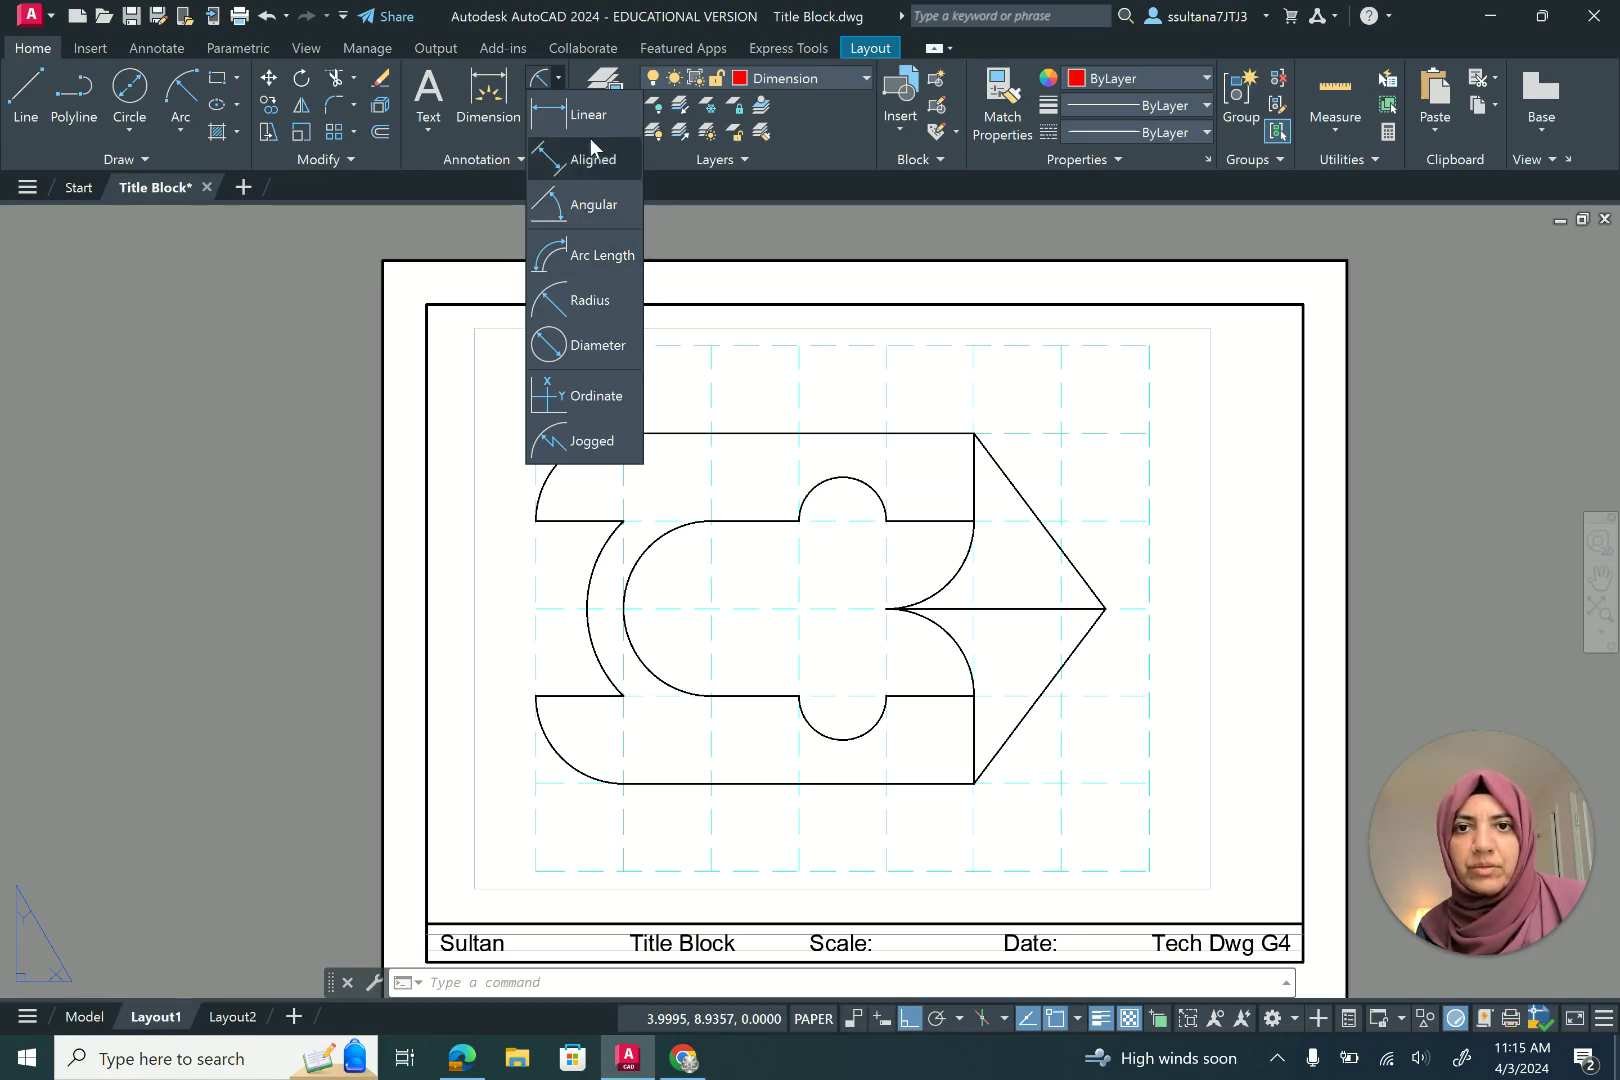
Add a vertical linear dimension to the height of the top-left grid square, placed just left of the grid
left_click(546, 128)
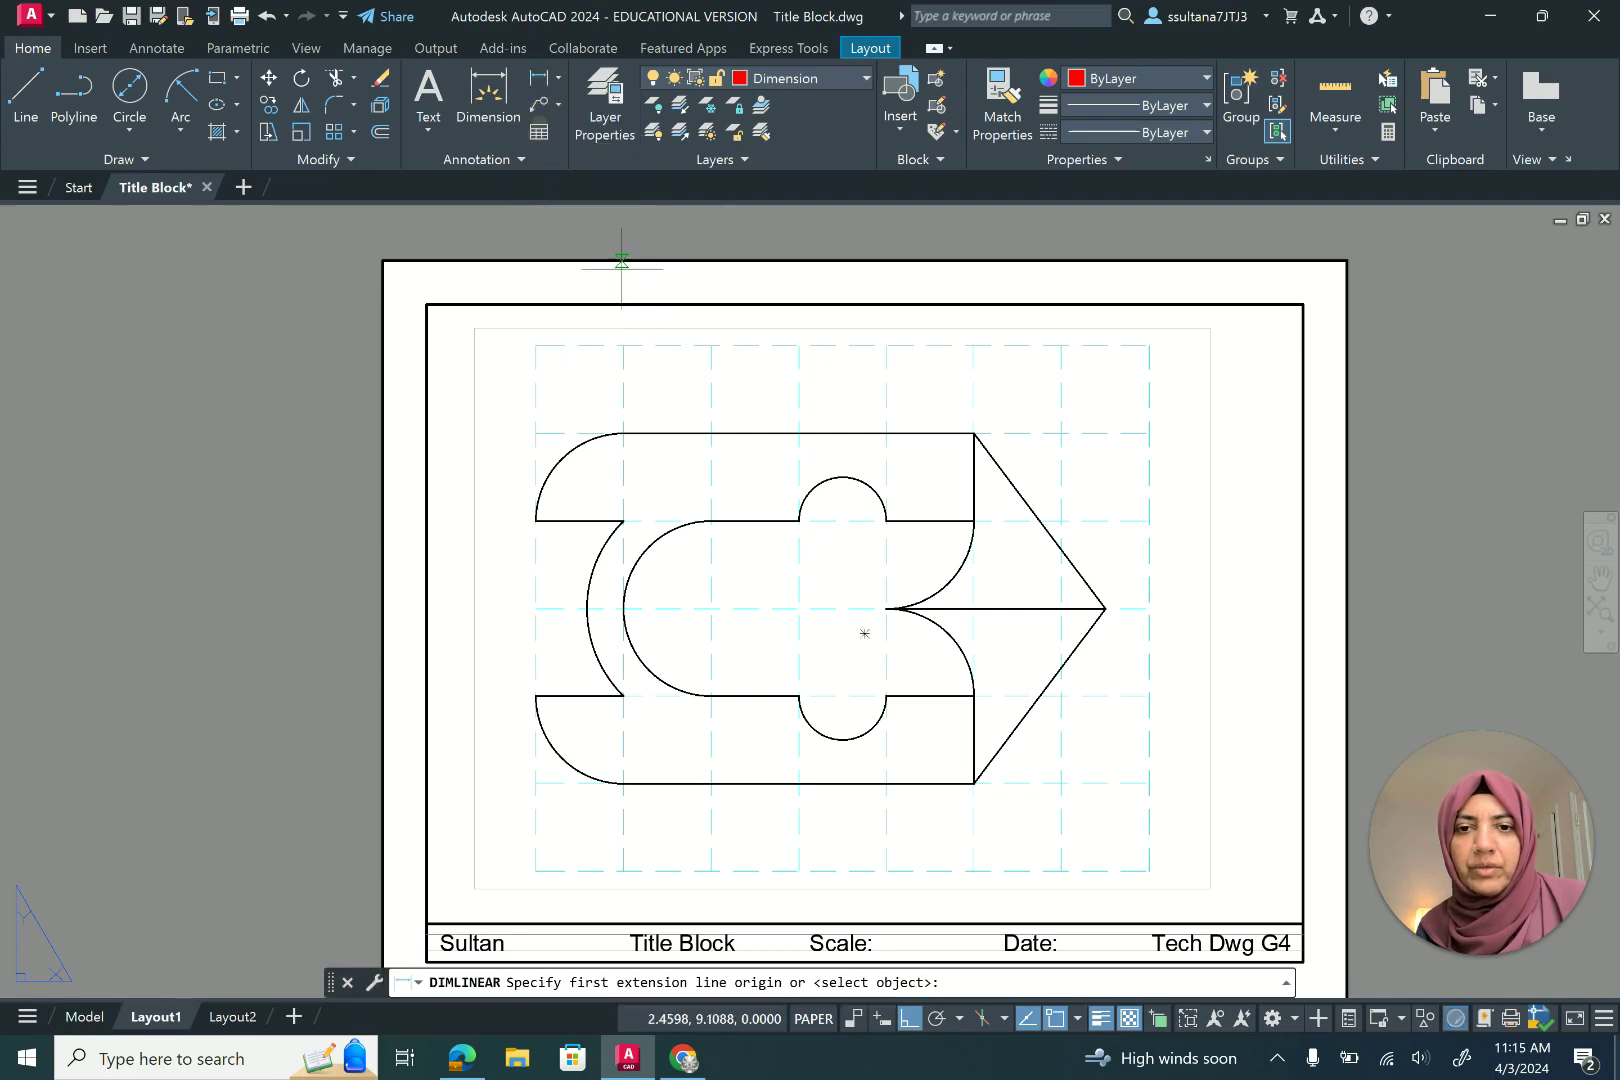
left_click(536, 433)
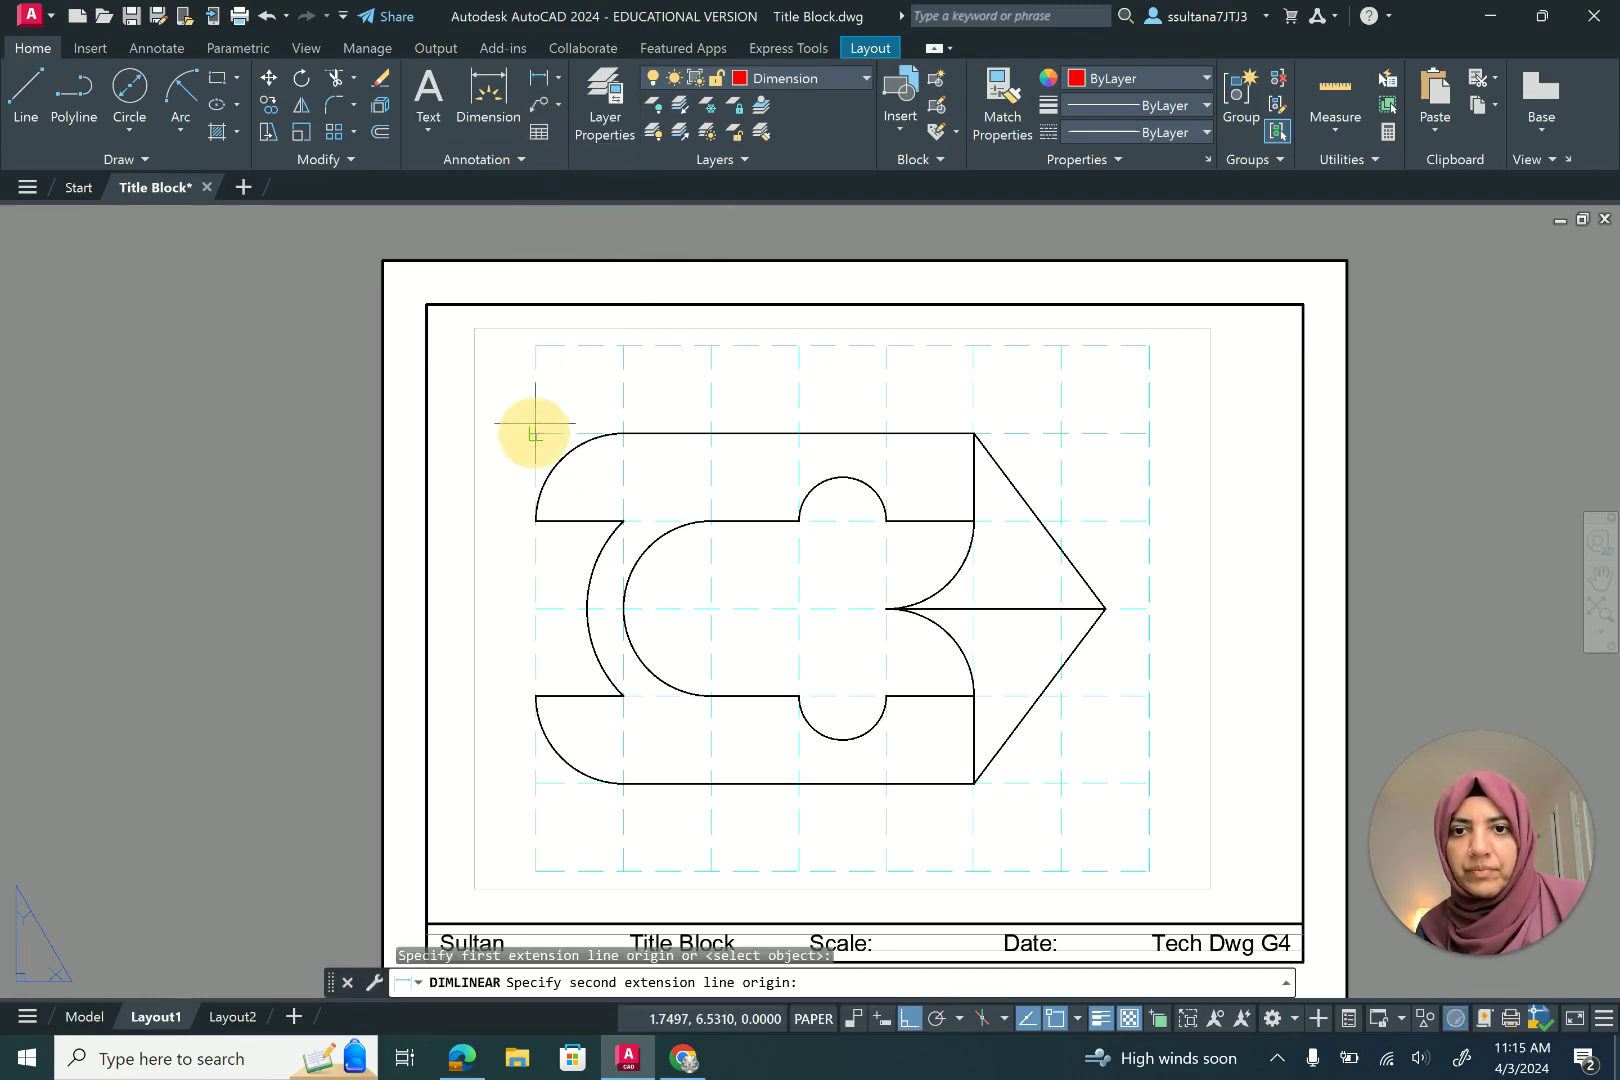
left_click(536, 346)
left_click(509, 363)
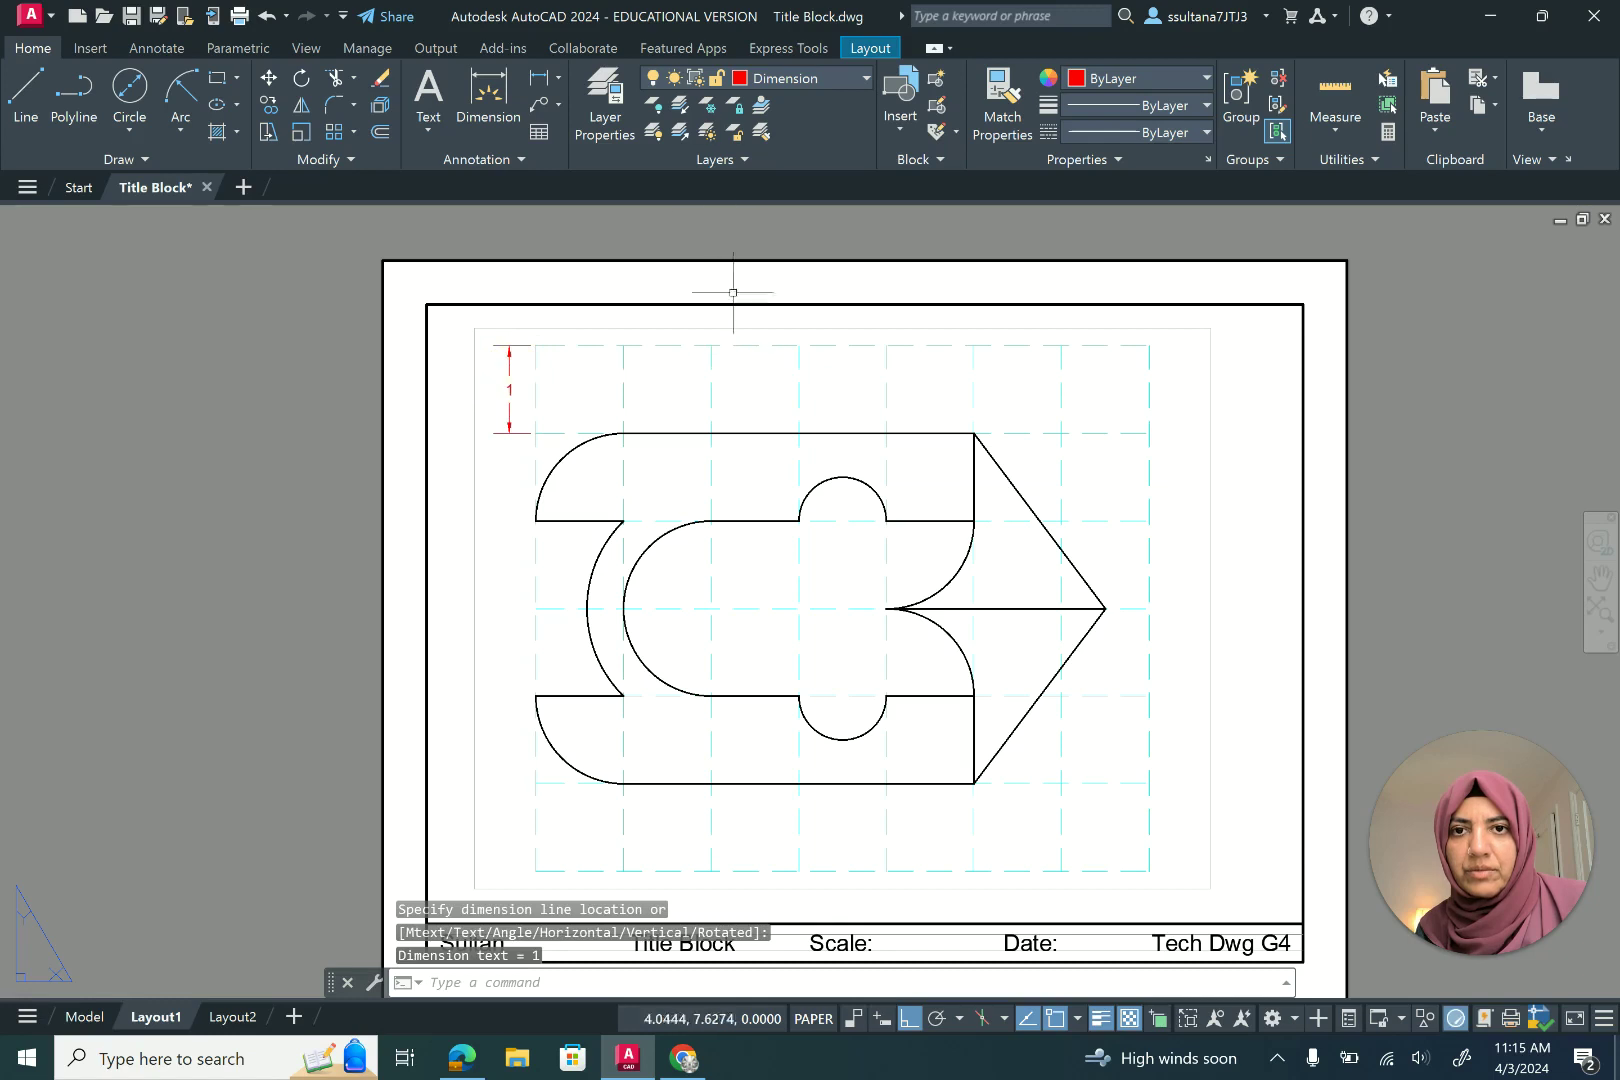
Add a horizontal linear dimension to the width of the top-left grid square, placed just above the grid
left_click(538, 77)
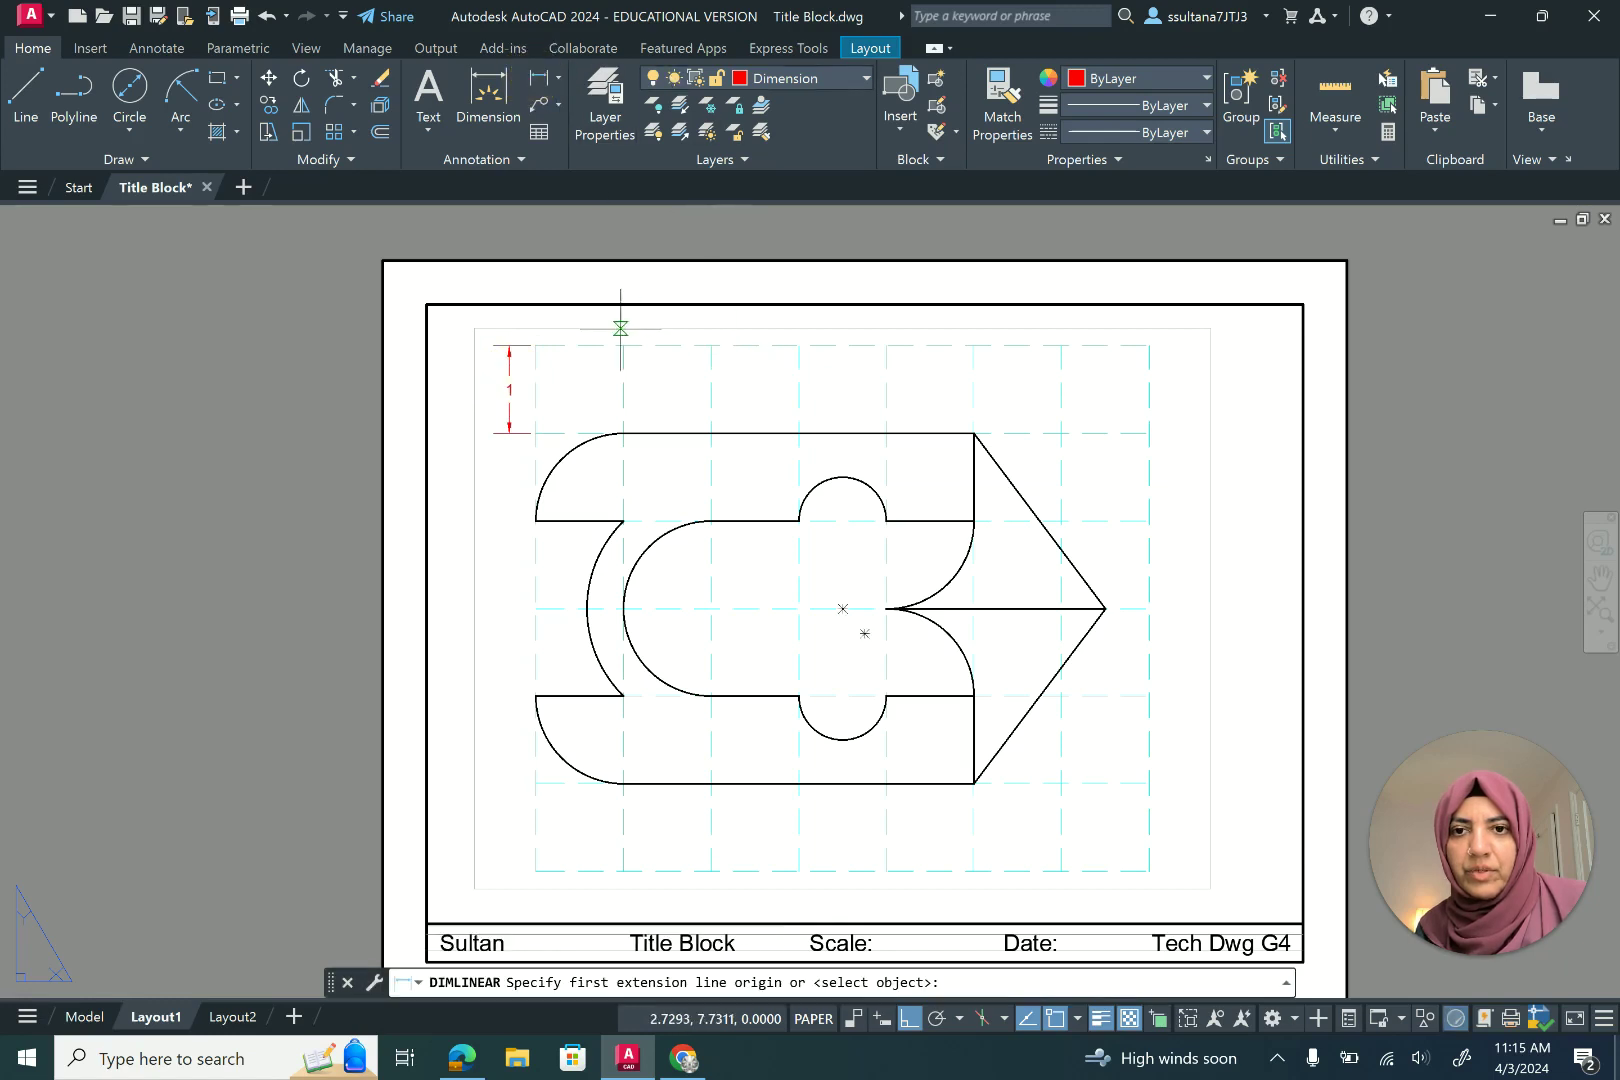
left_click(536, 346)
left_click(623, 346)
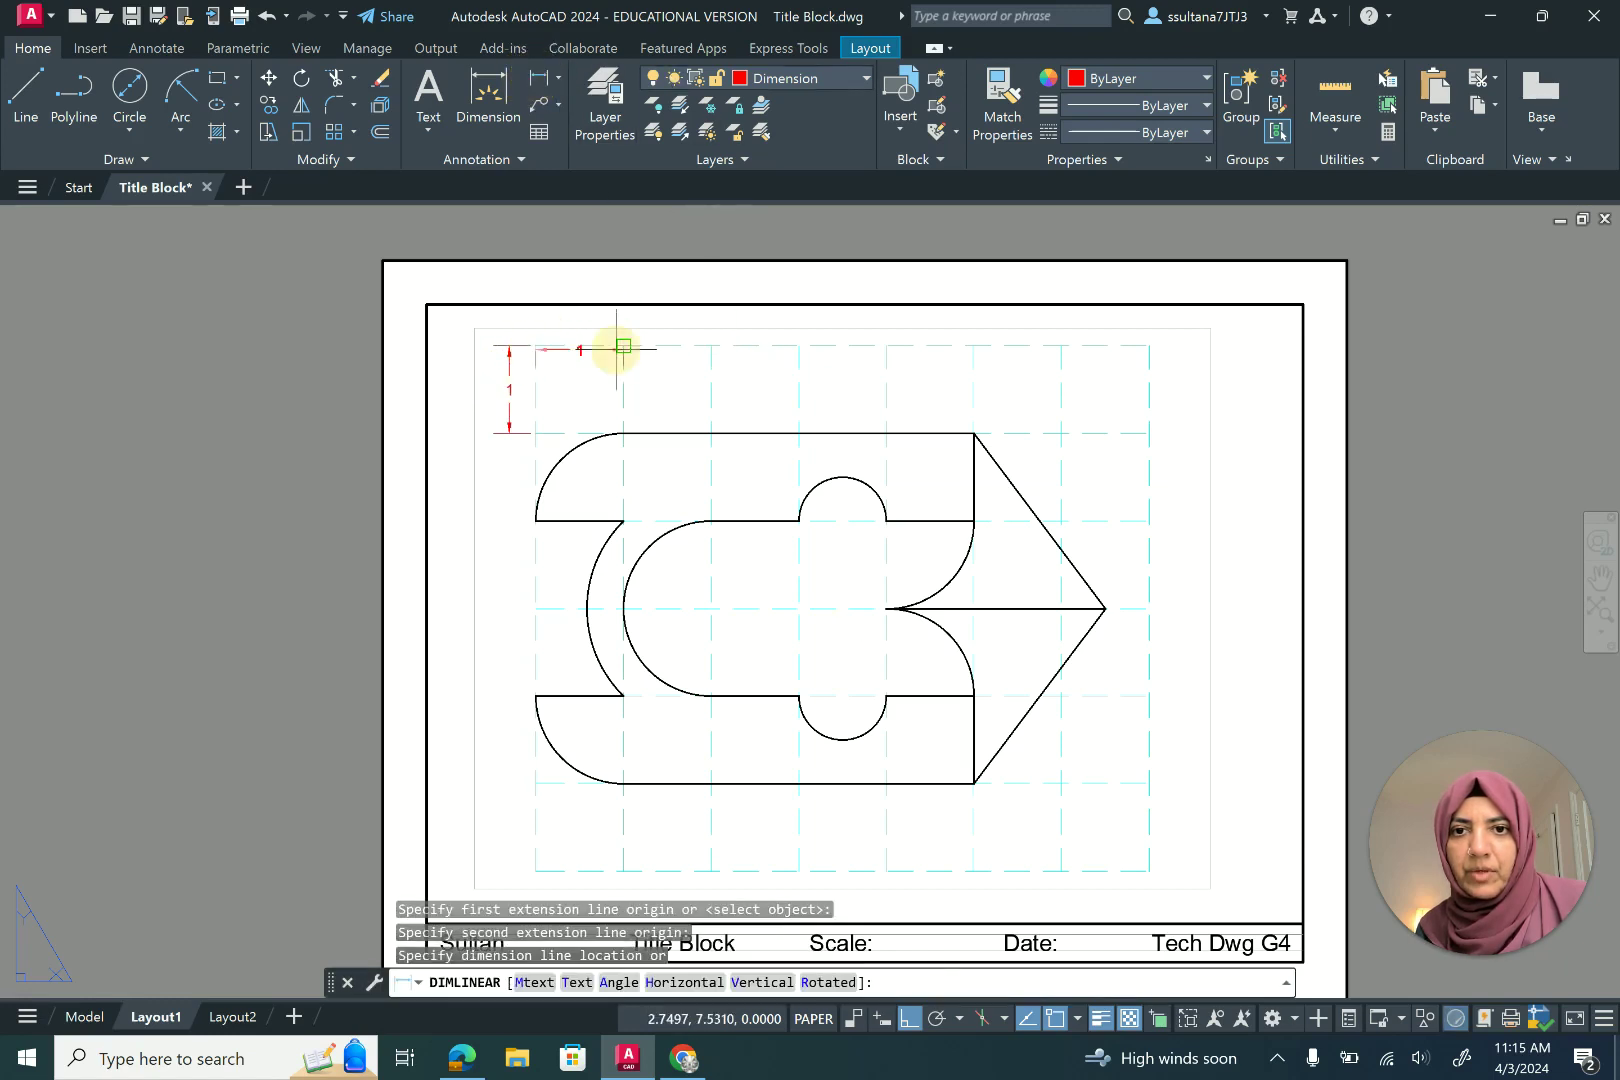
left_click(594, 328)
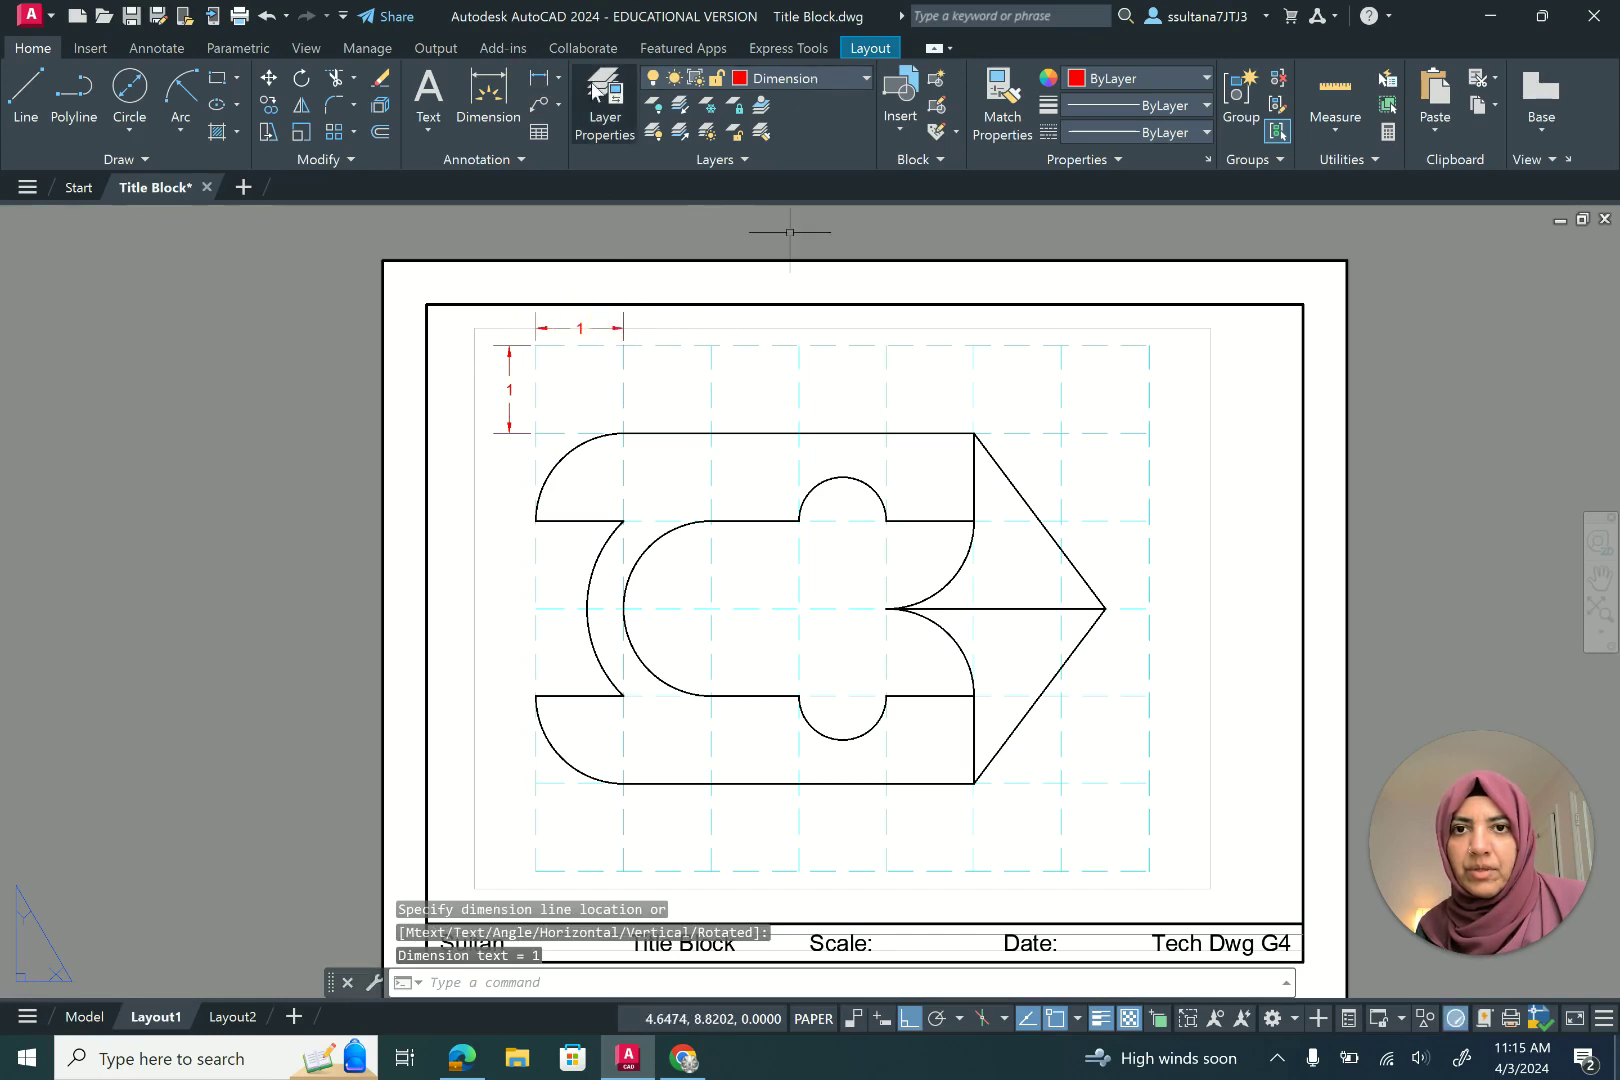
Add a radius dimension to the outer shallow arc at the outline's left side, with its text left of the grid
left_click(560, 80)
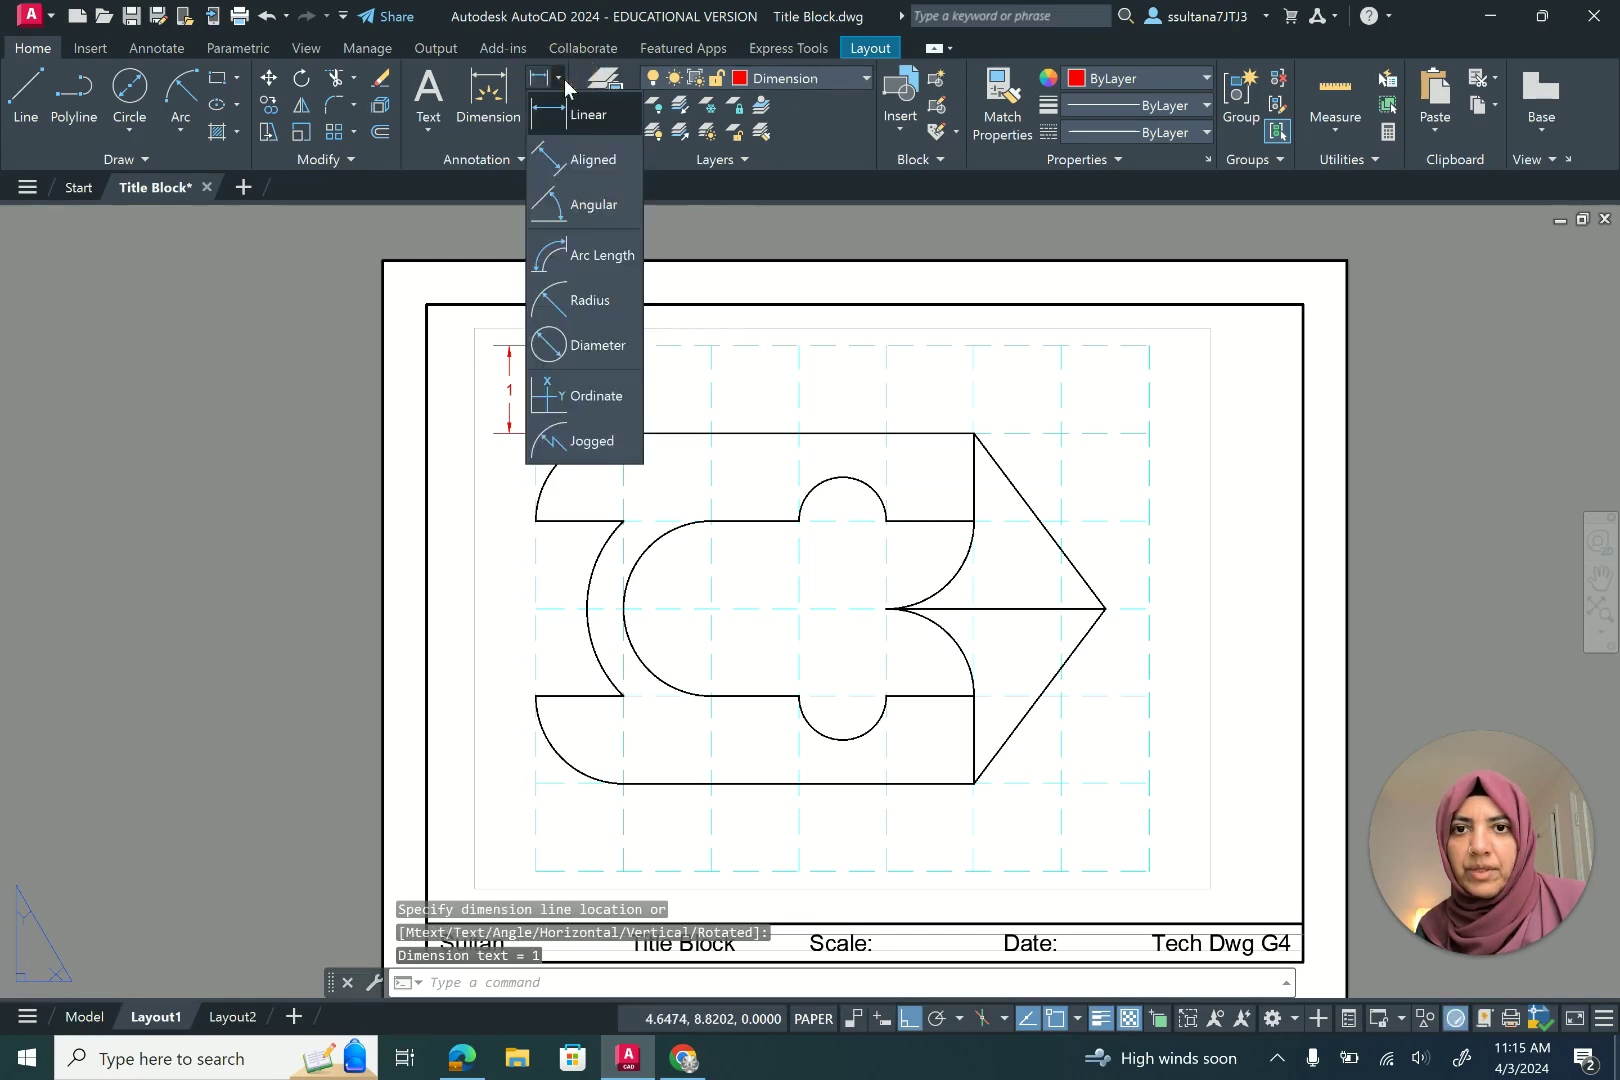
left_click(543, 298)
left_click(590, 582)
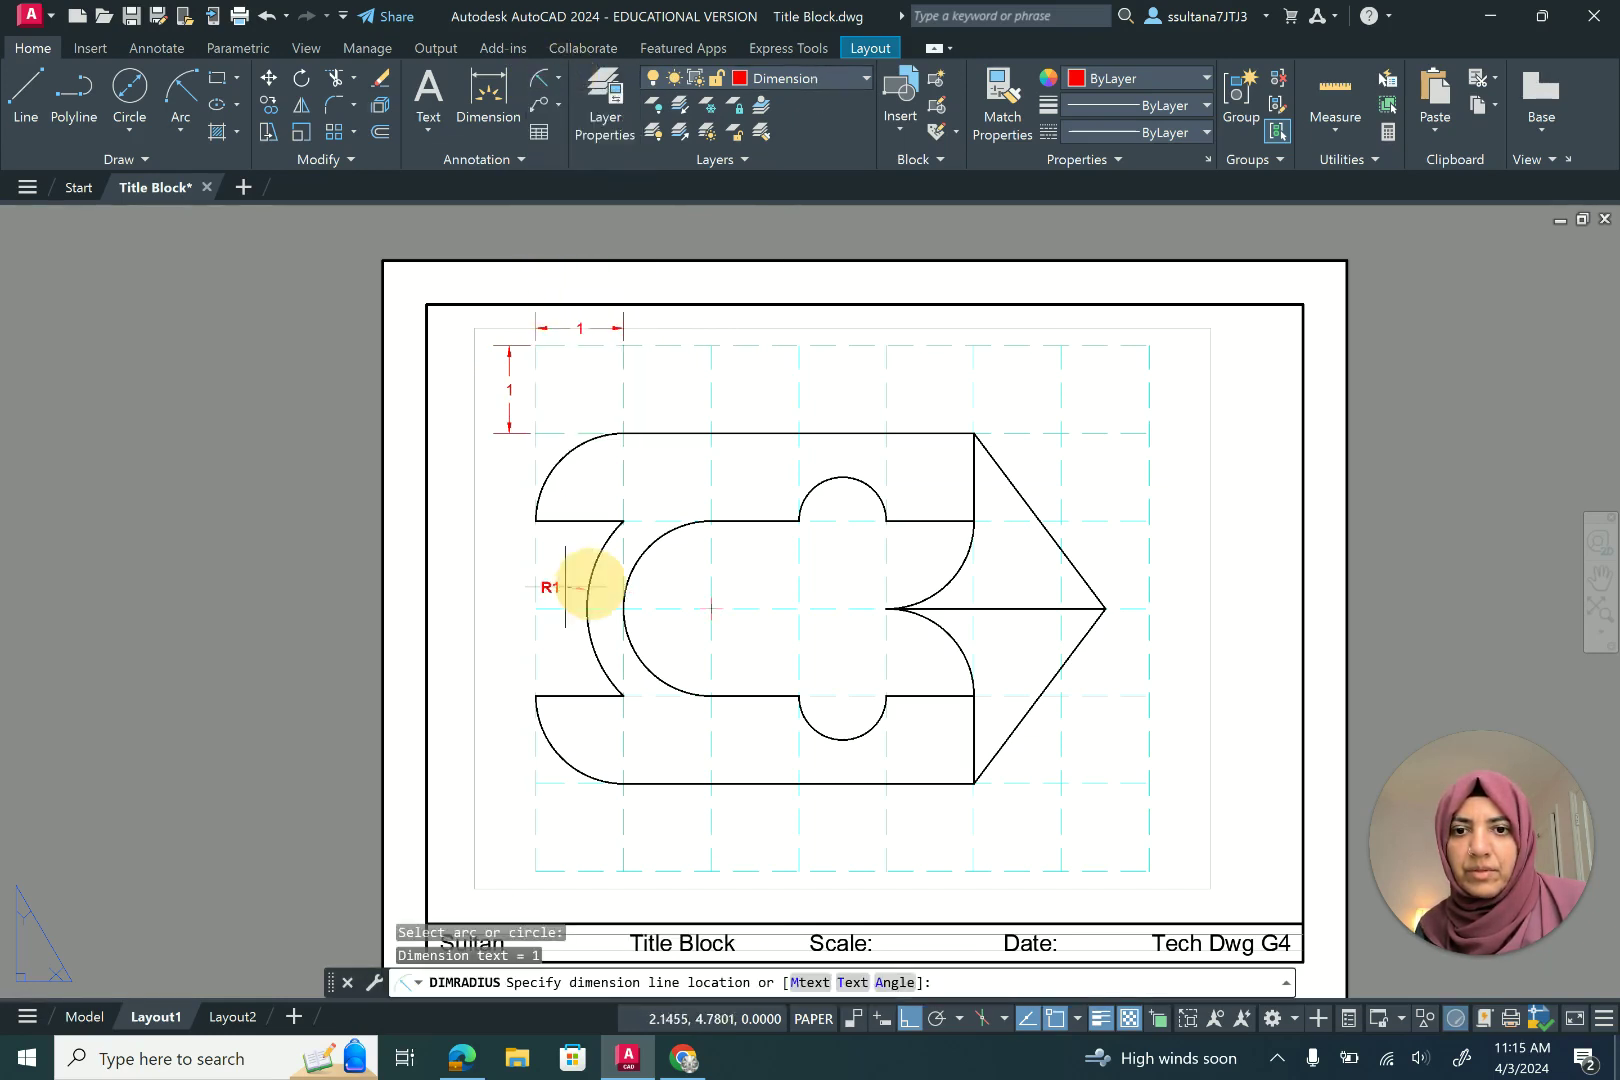
left_click(522, 561)
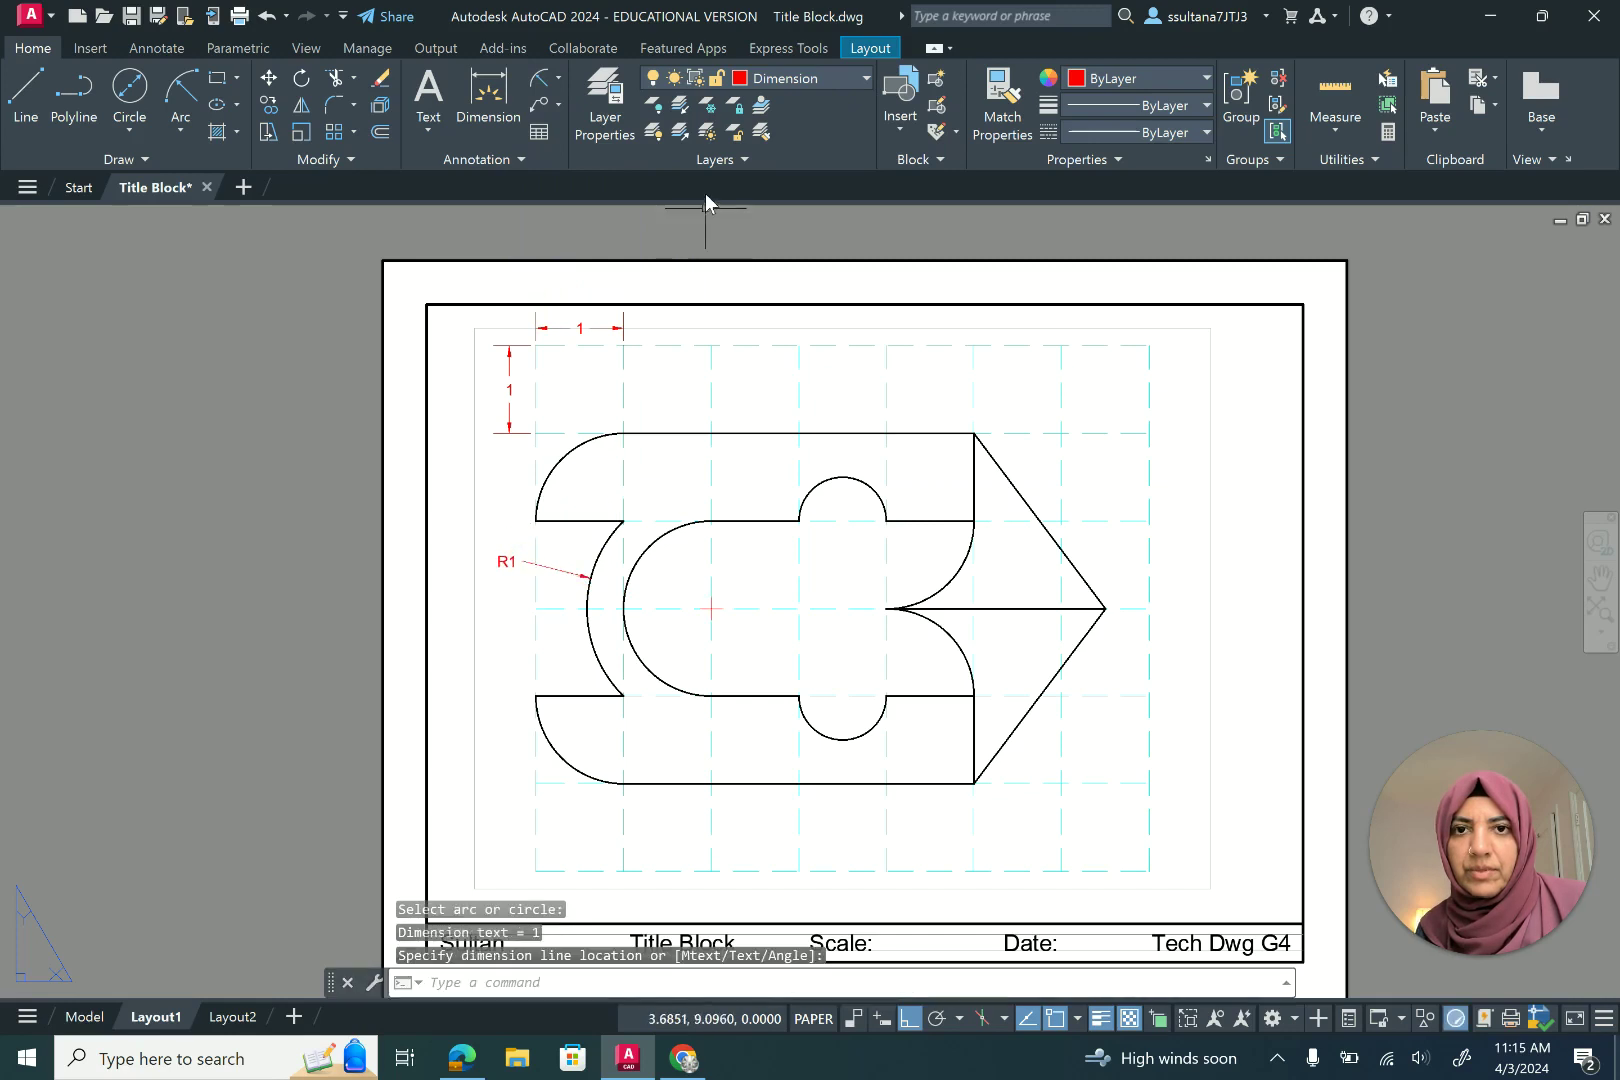
Add a radius dimension to the large inner arc, placing its text just below the outer arc's radius dimension
left_click(538, 78)
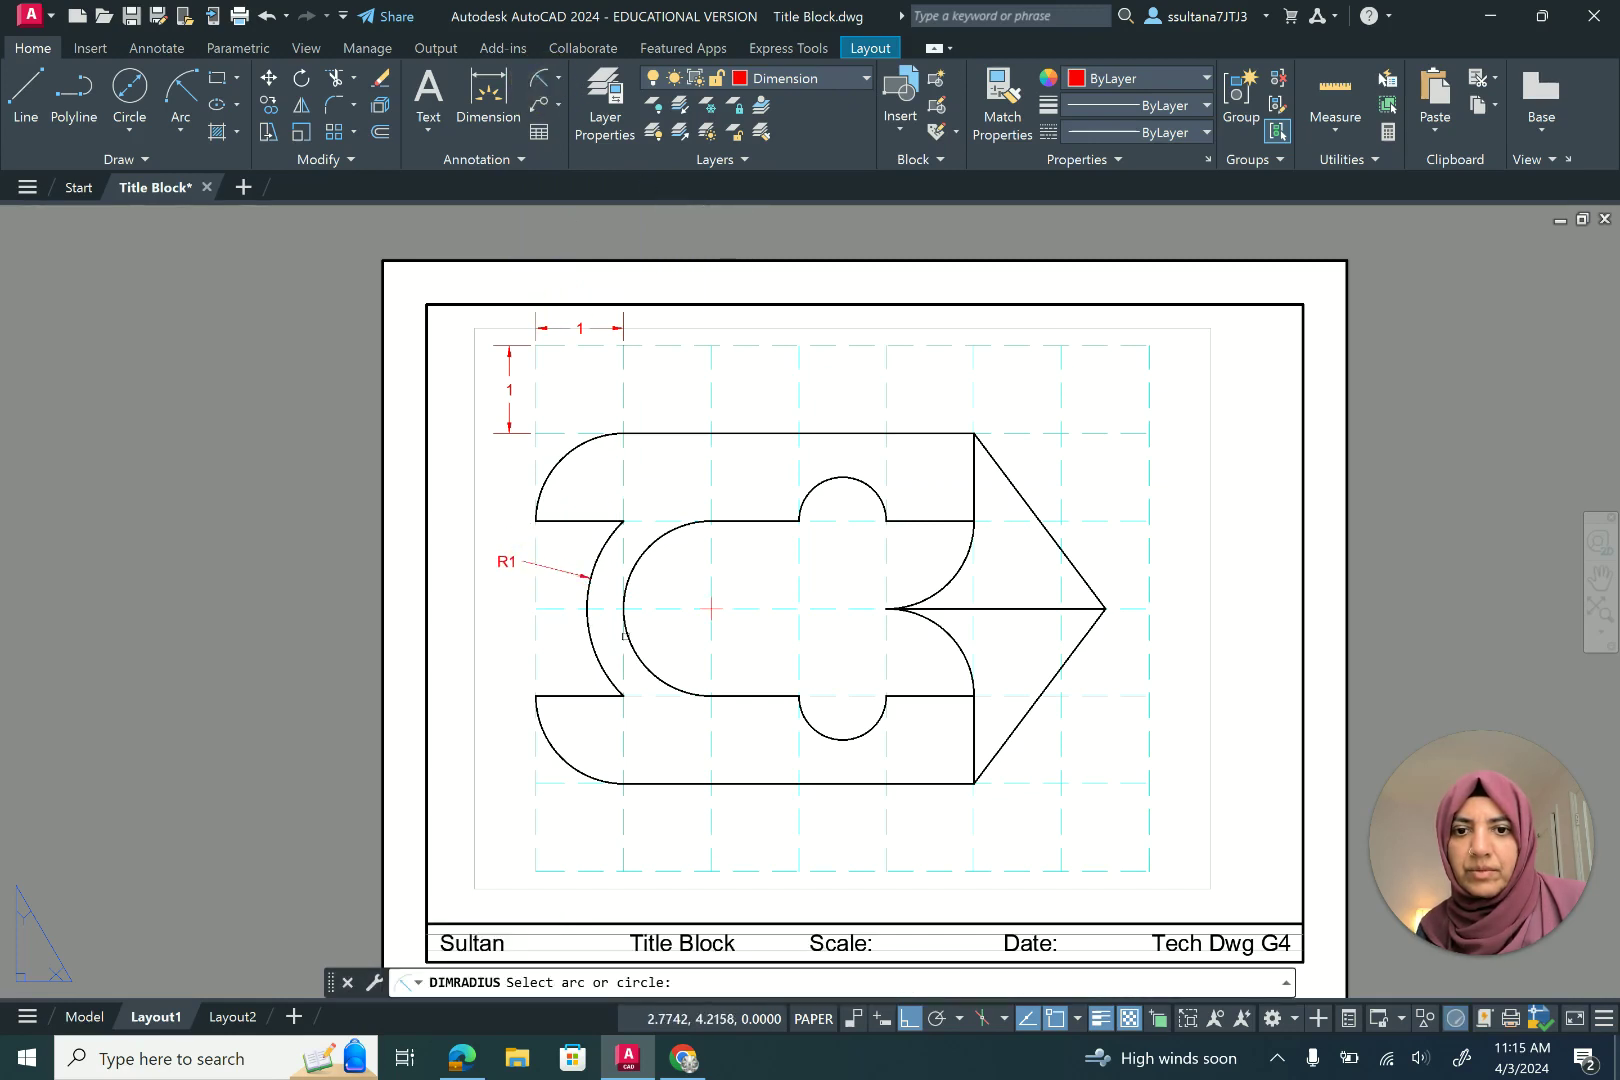
left_click(625, 636)
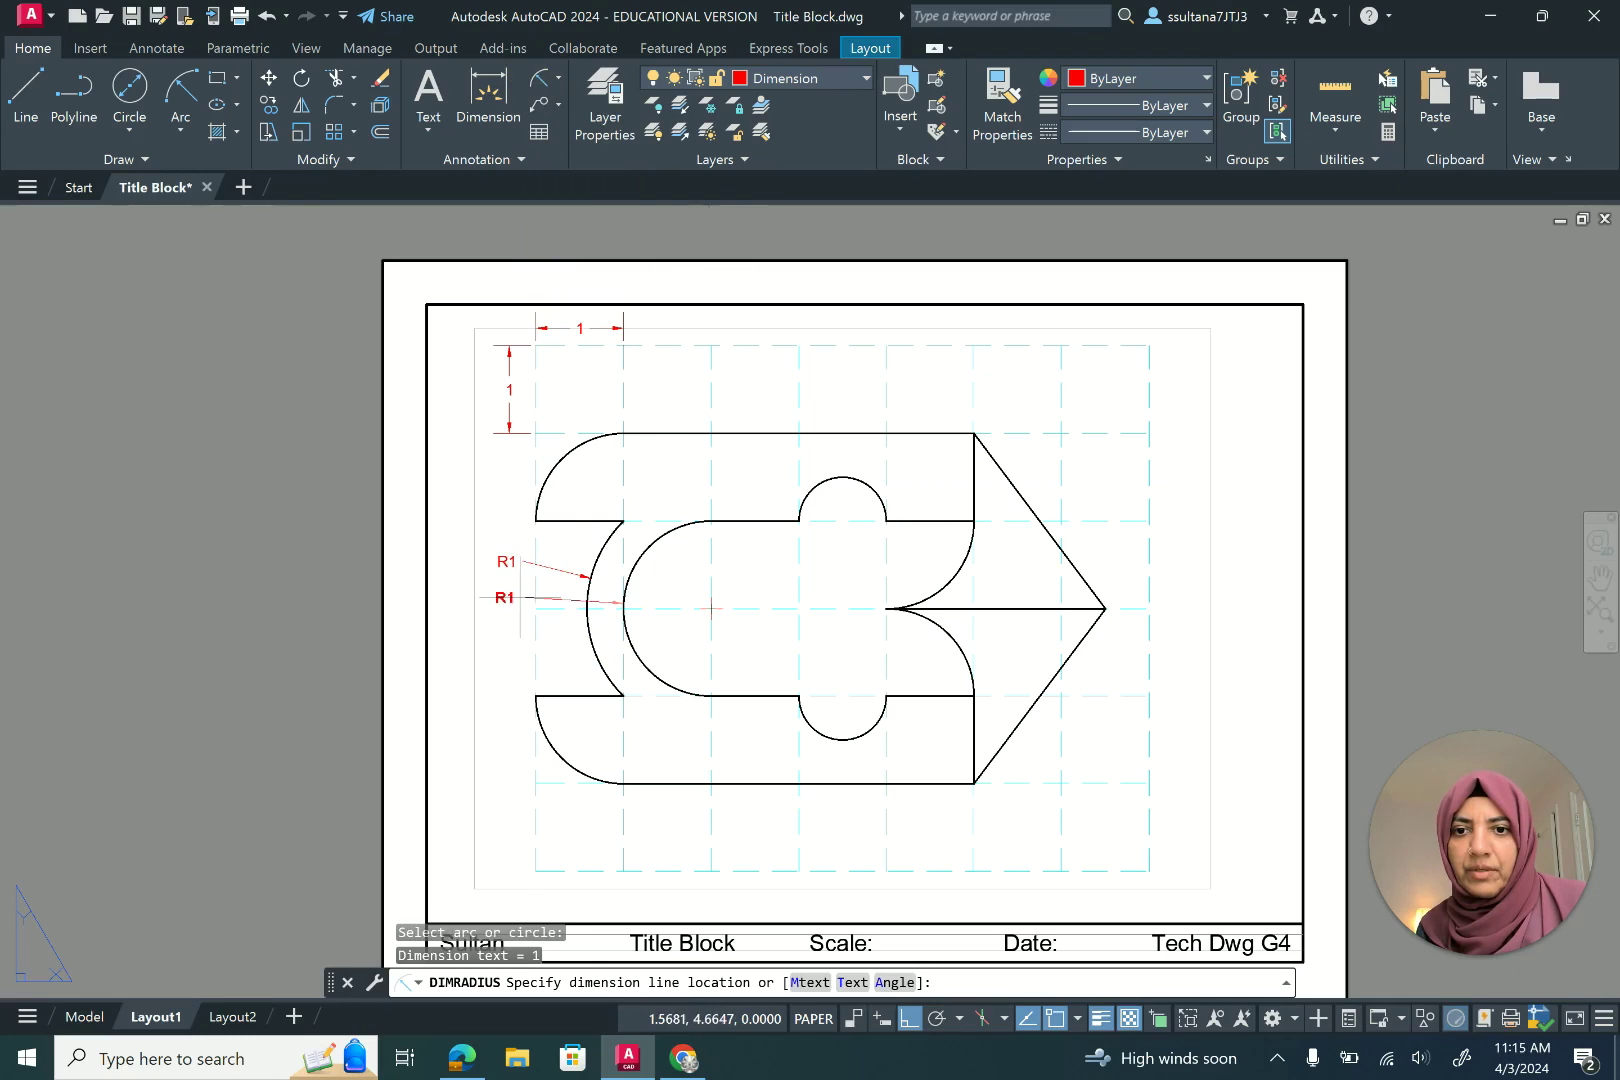
left_click(519, 597)
Set the precision of the outer shallow arc's radius dimension to four decimal places (0.0000)
scroll(492, 626, "up", 2)
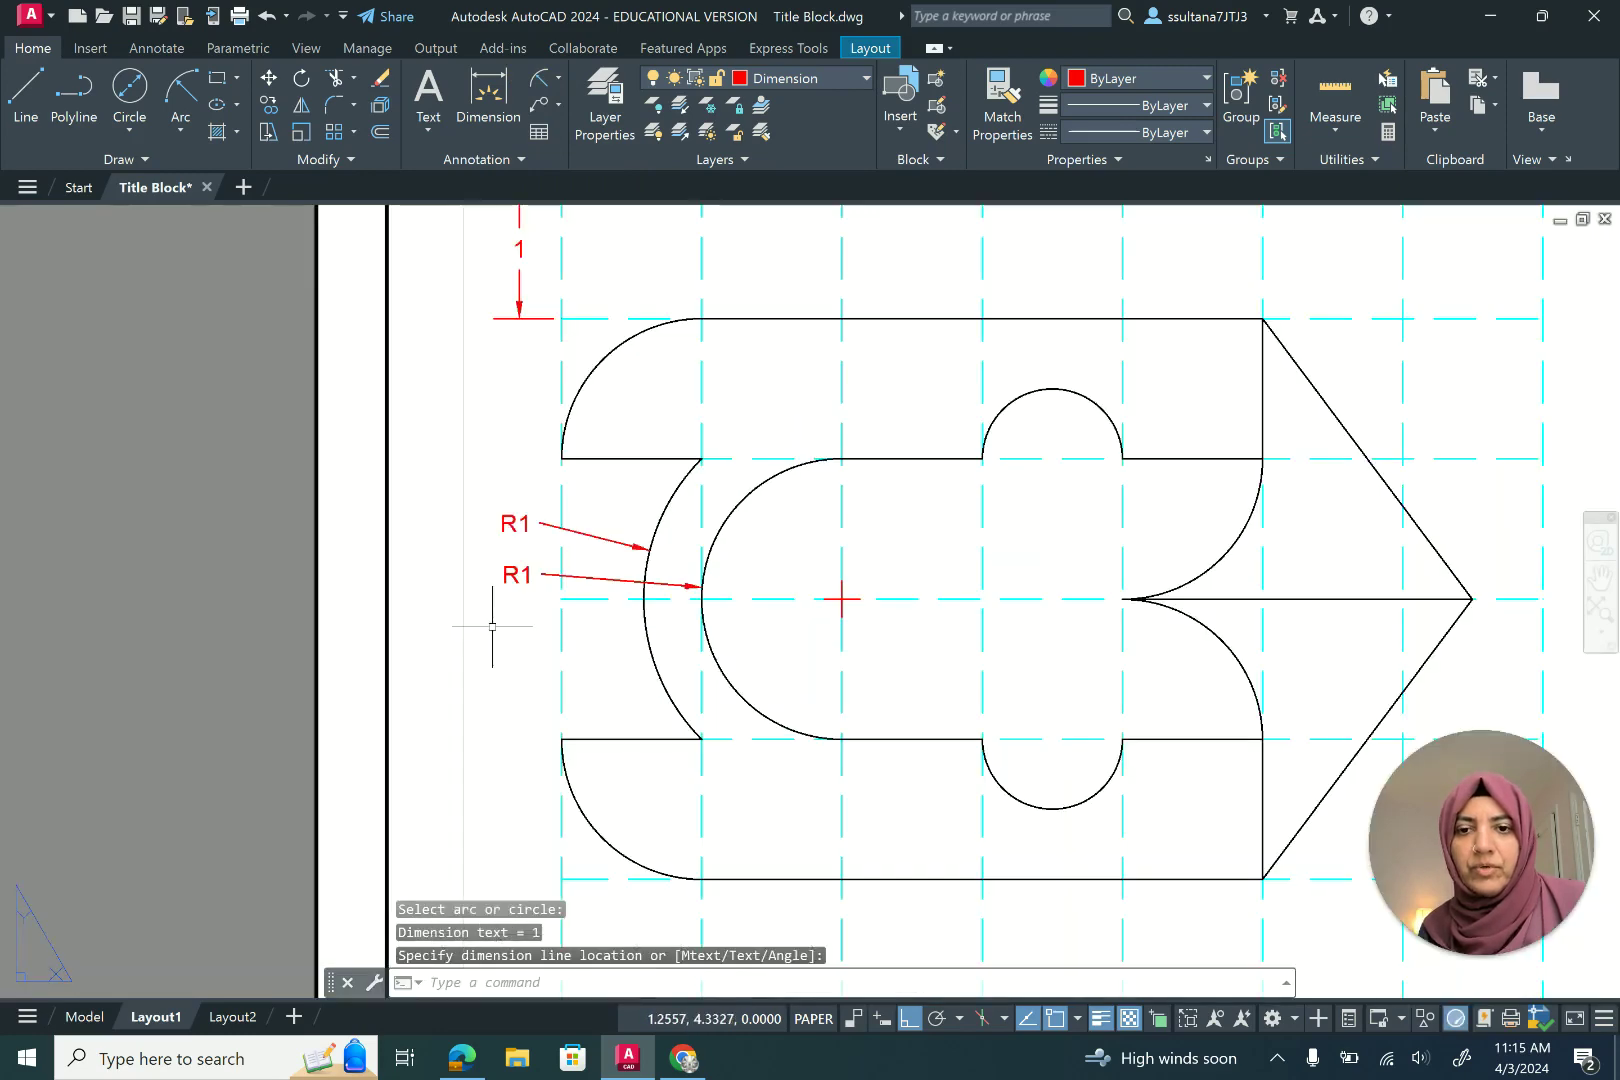
left_click(518, 527)
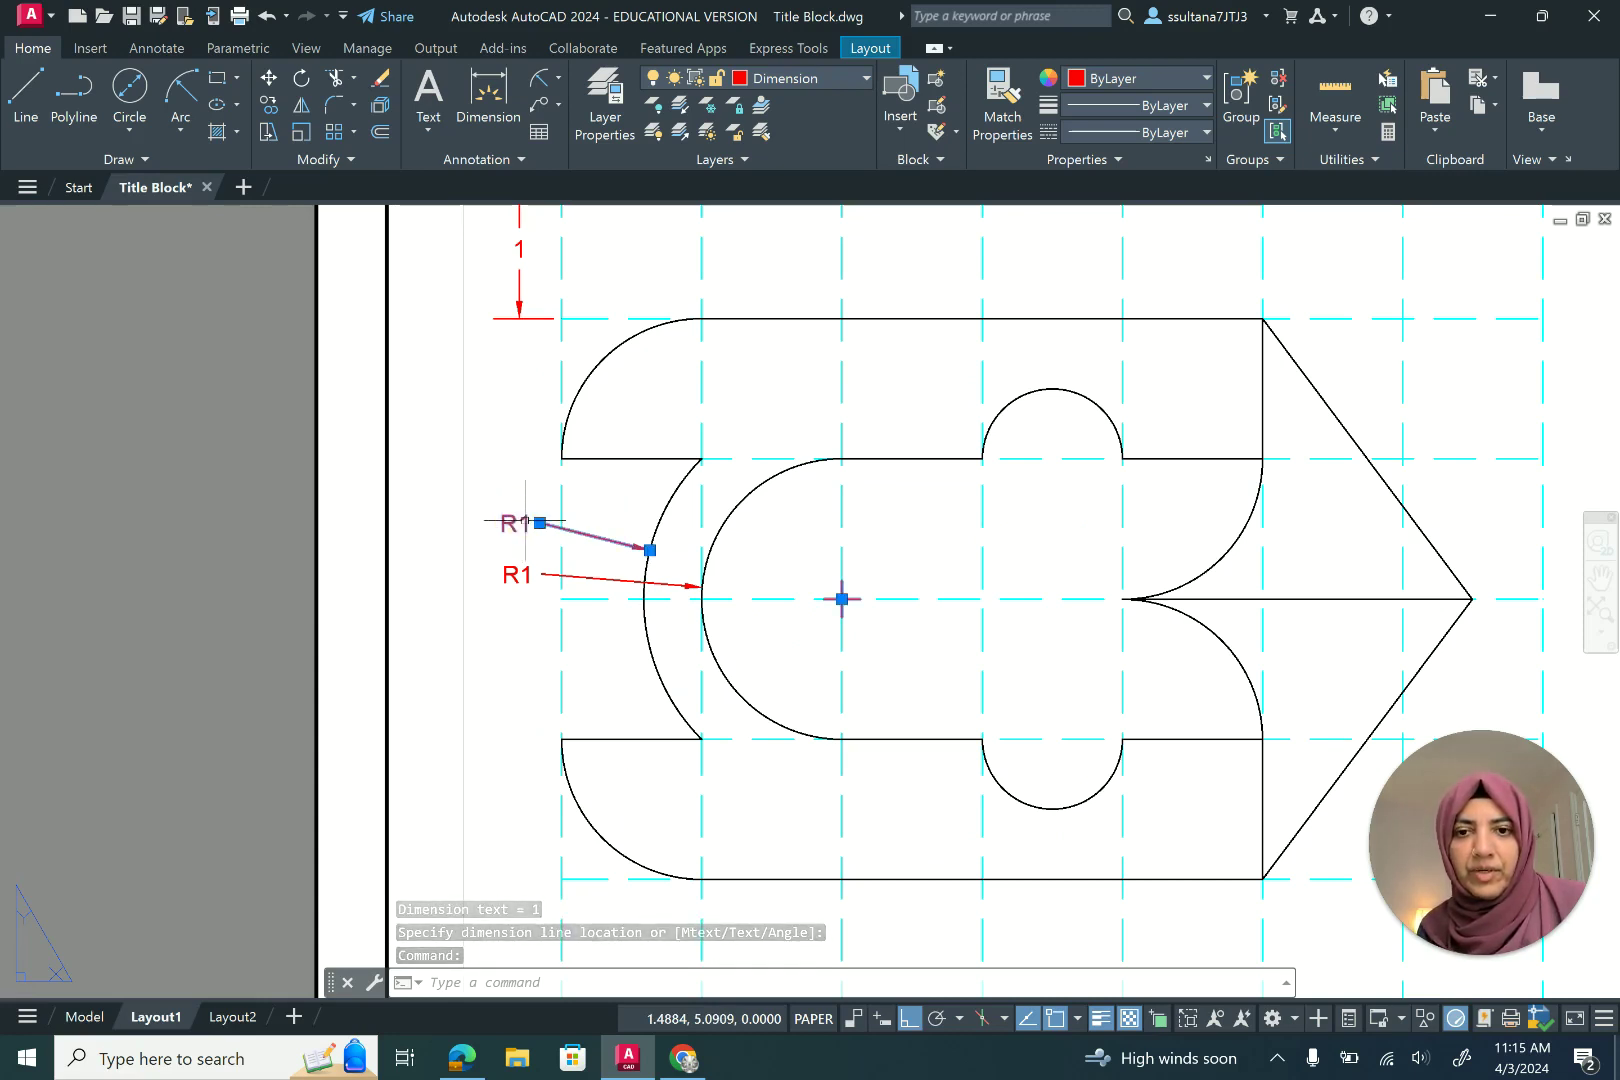
right_click(527, 524)
mouse_move(597, 490)
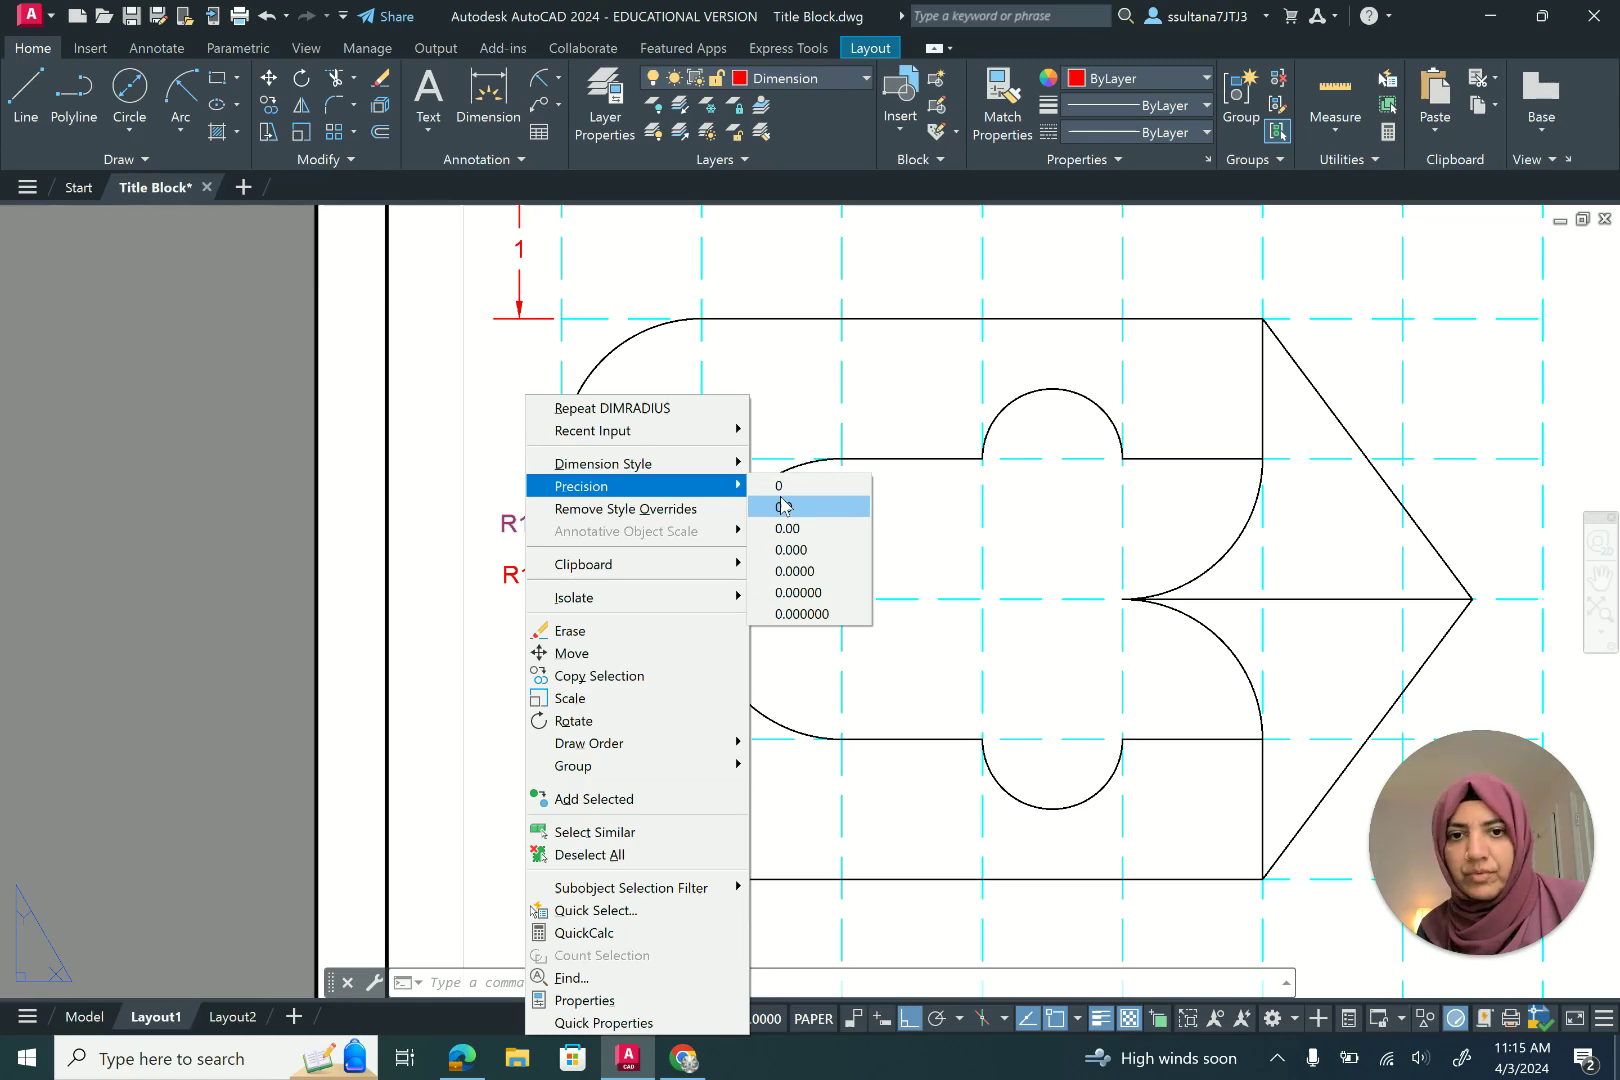
left_click(795, 571)
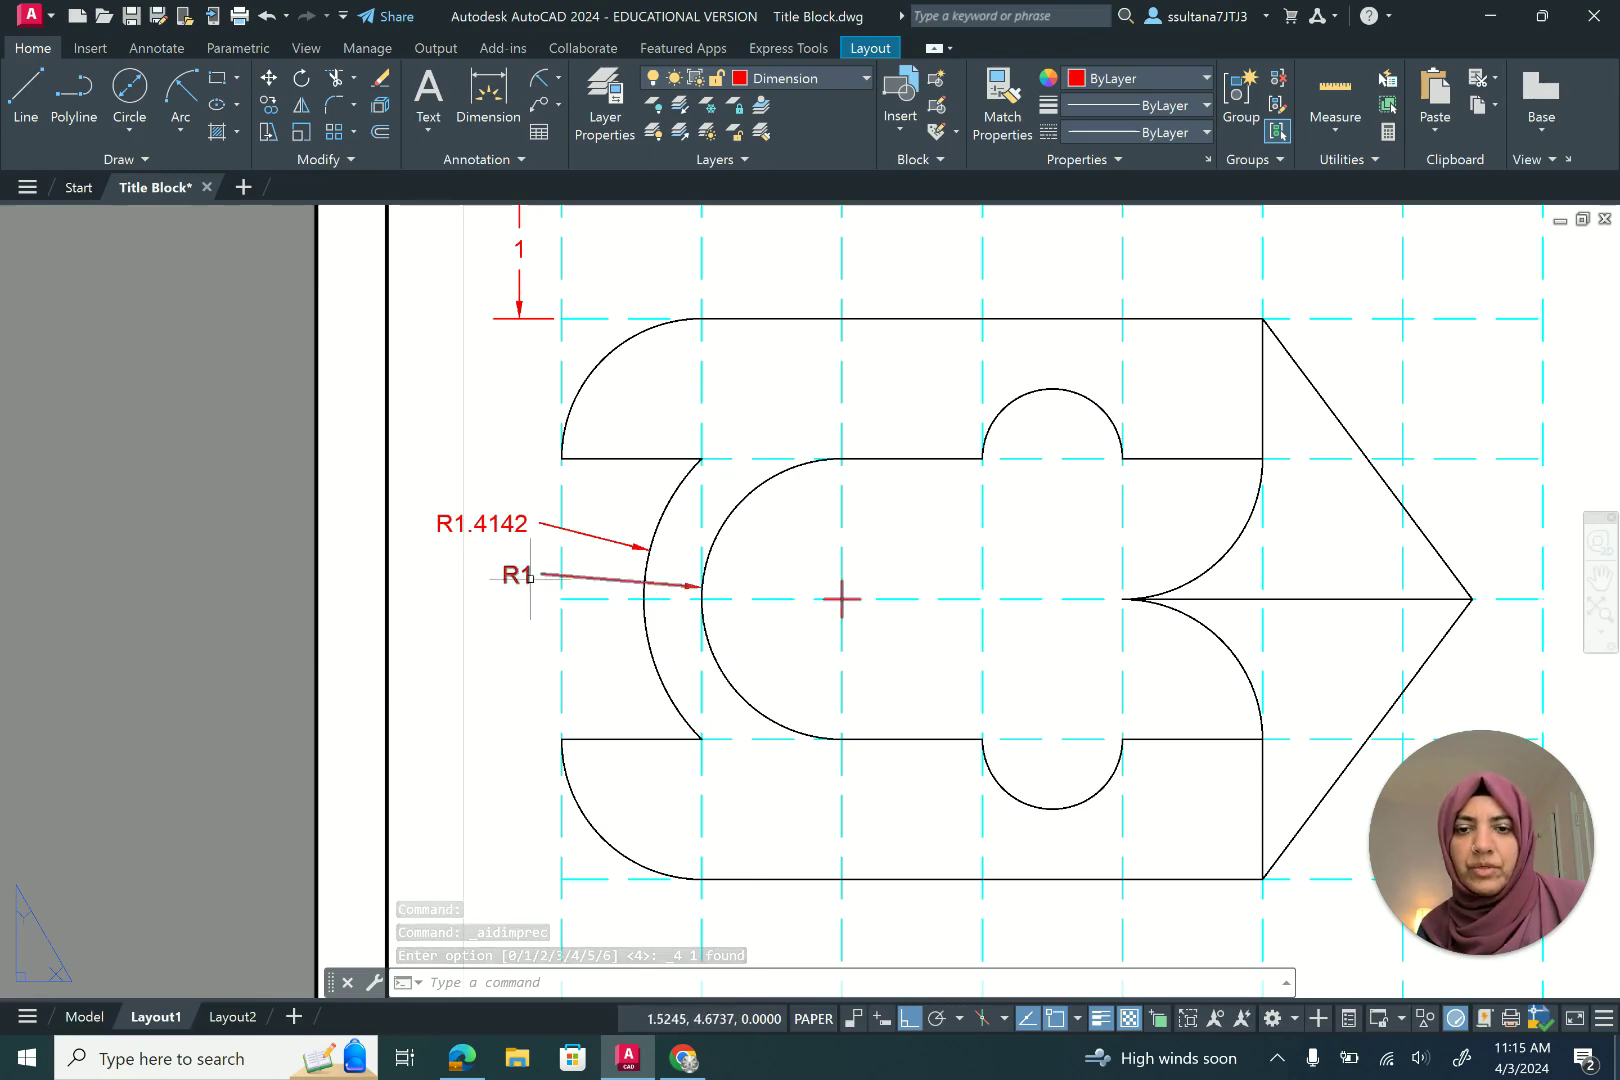
Change the title block's "Title Block" text to "Drawing 8"
scroll(530, 577, "down", 4)
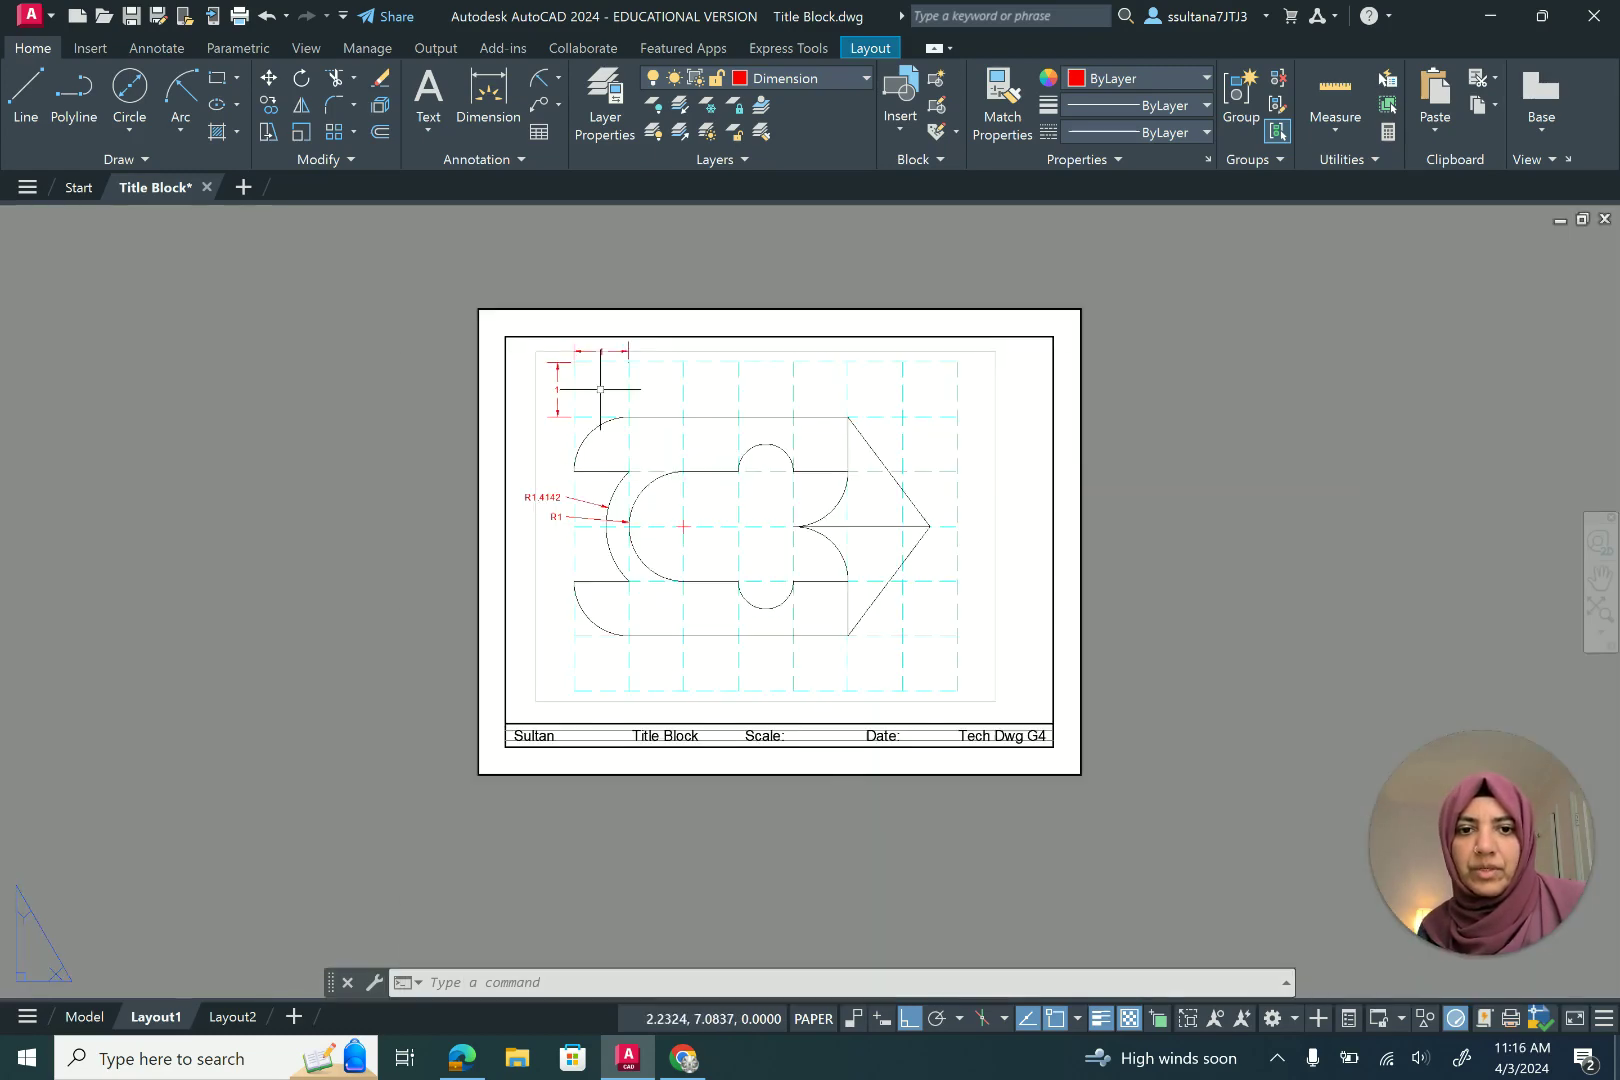
scroll(648, 755, "up", 4)
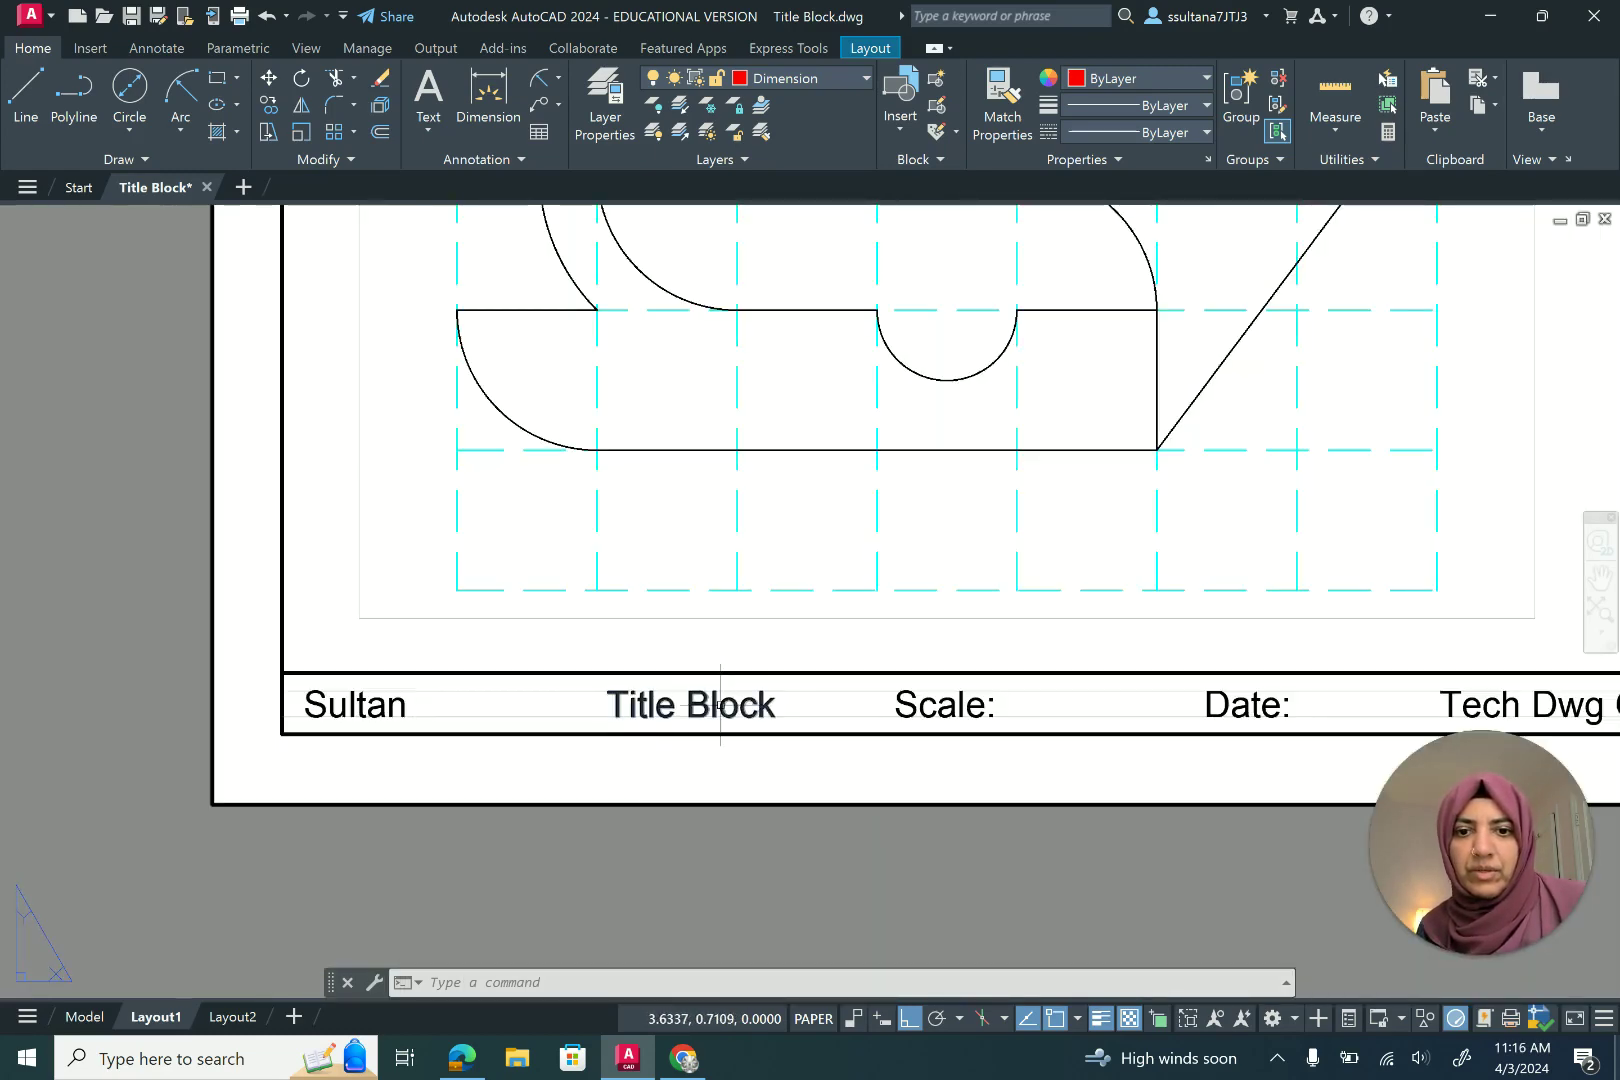
double_click(720, 705)
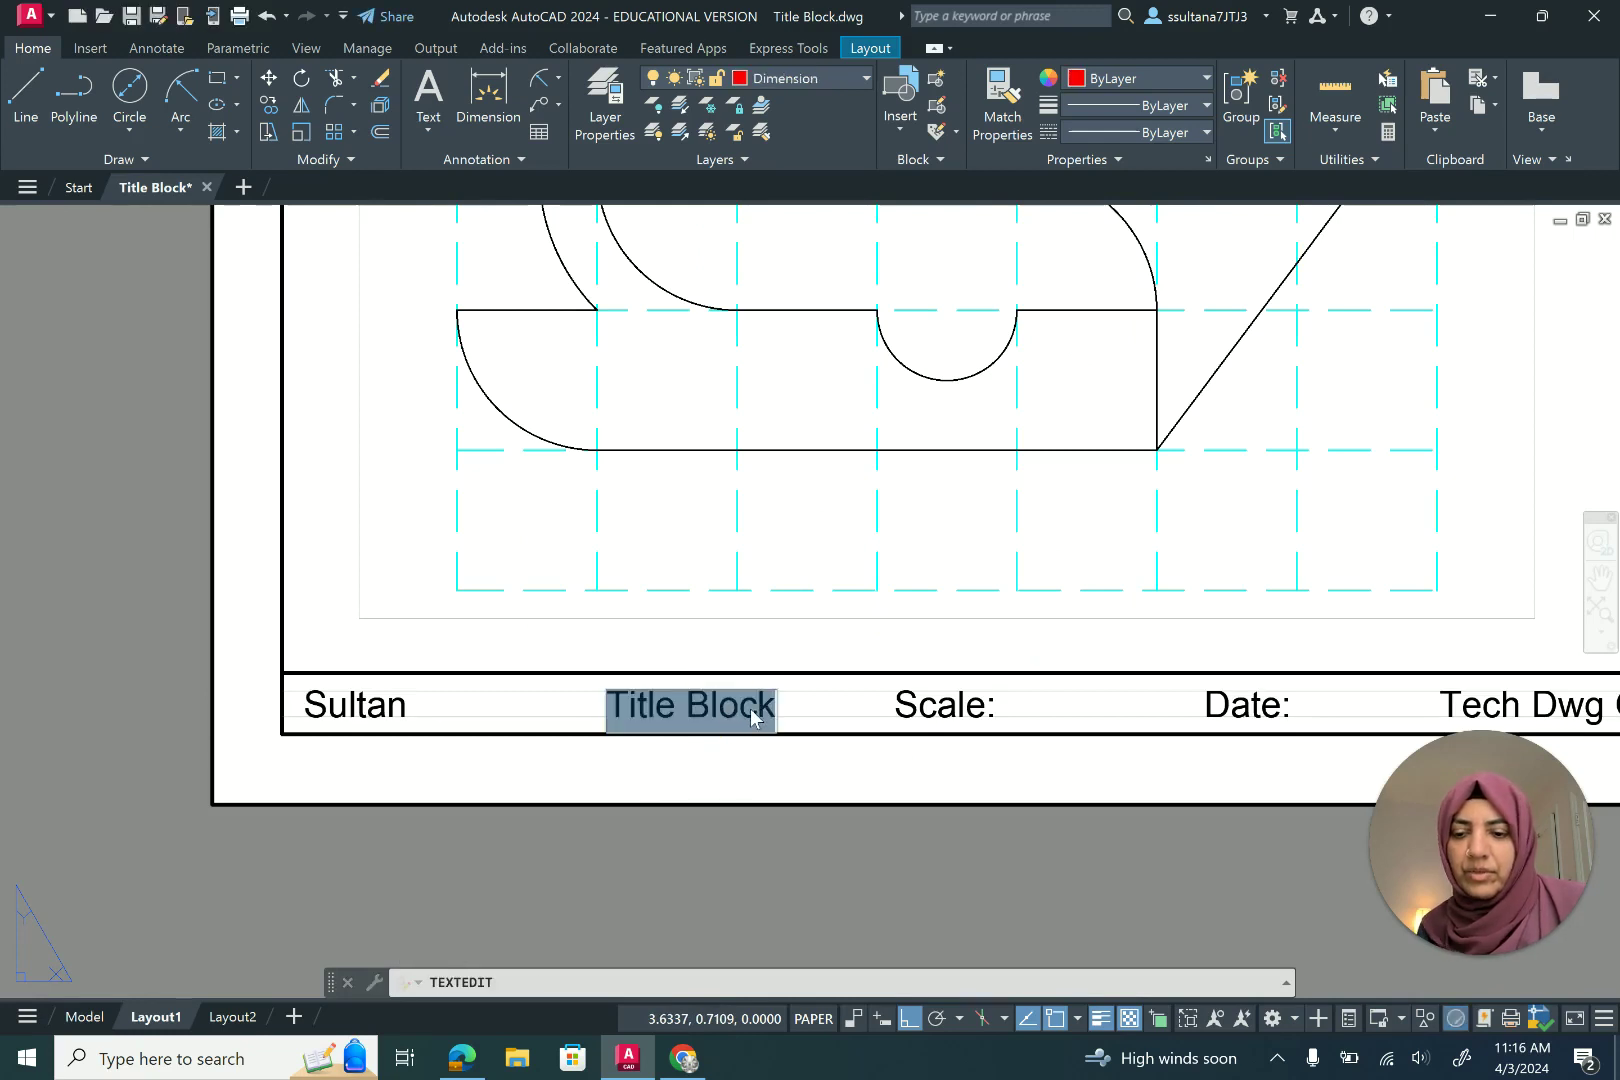
type("D")
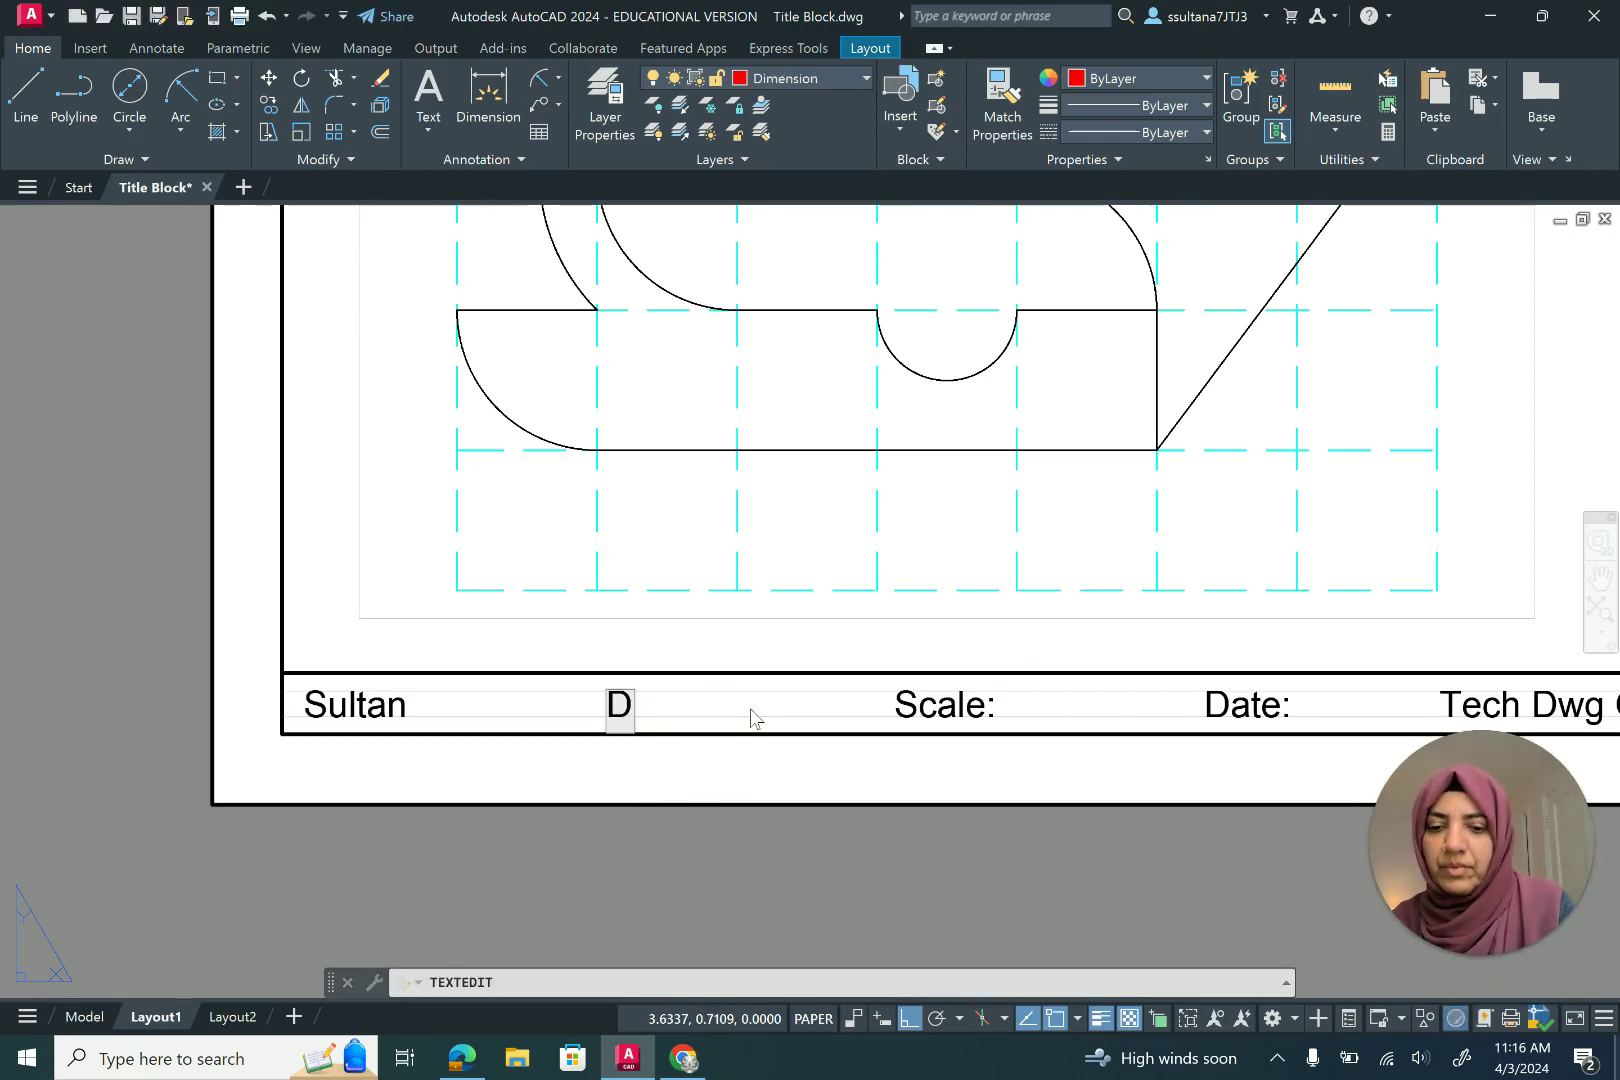
type("ra")
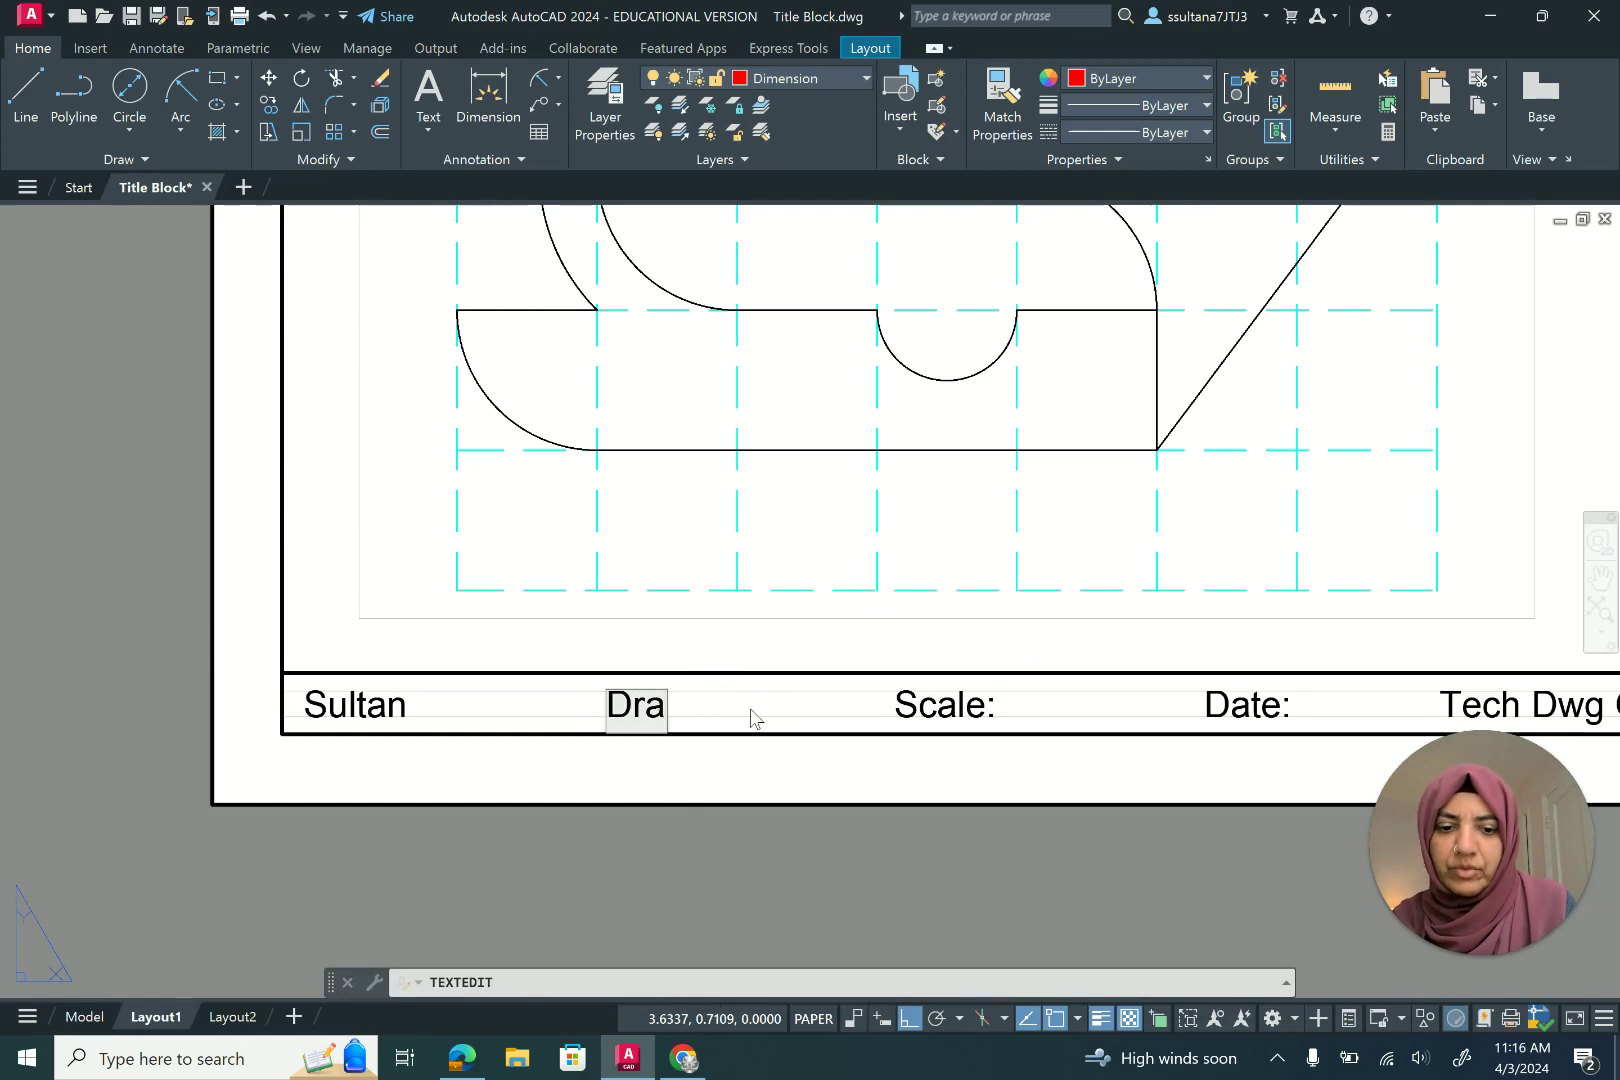
type("wing")
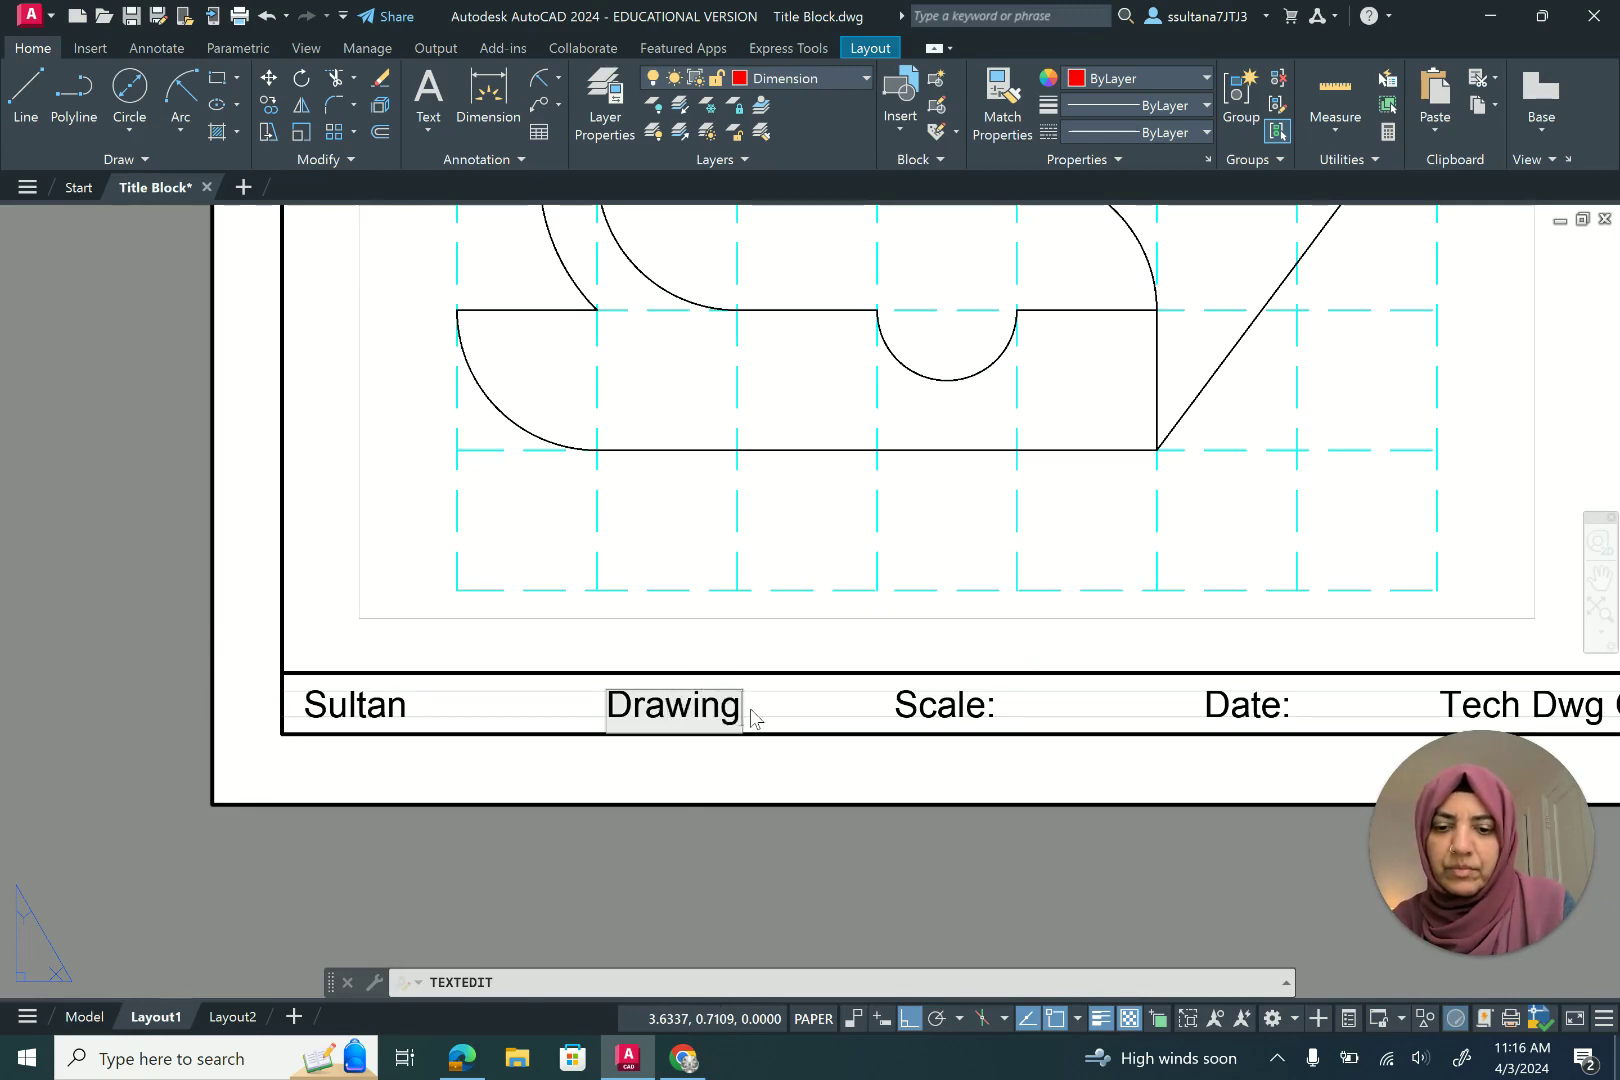
type(" 8")
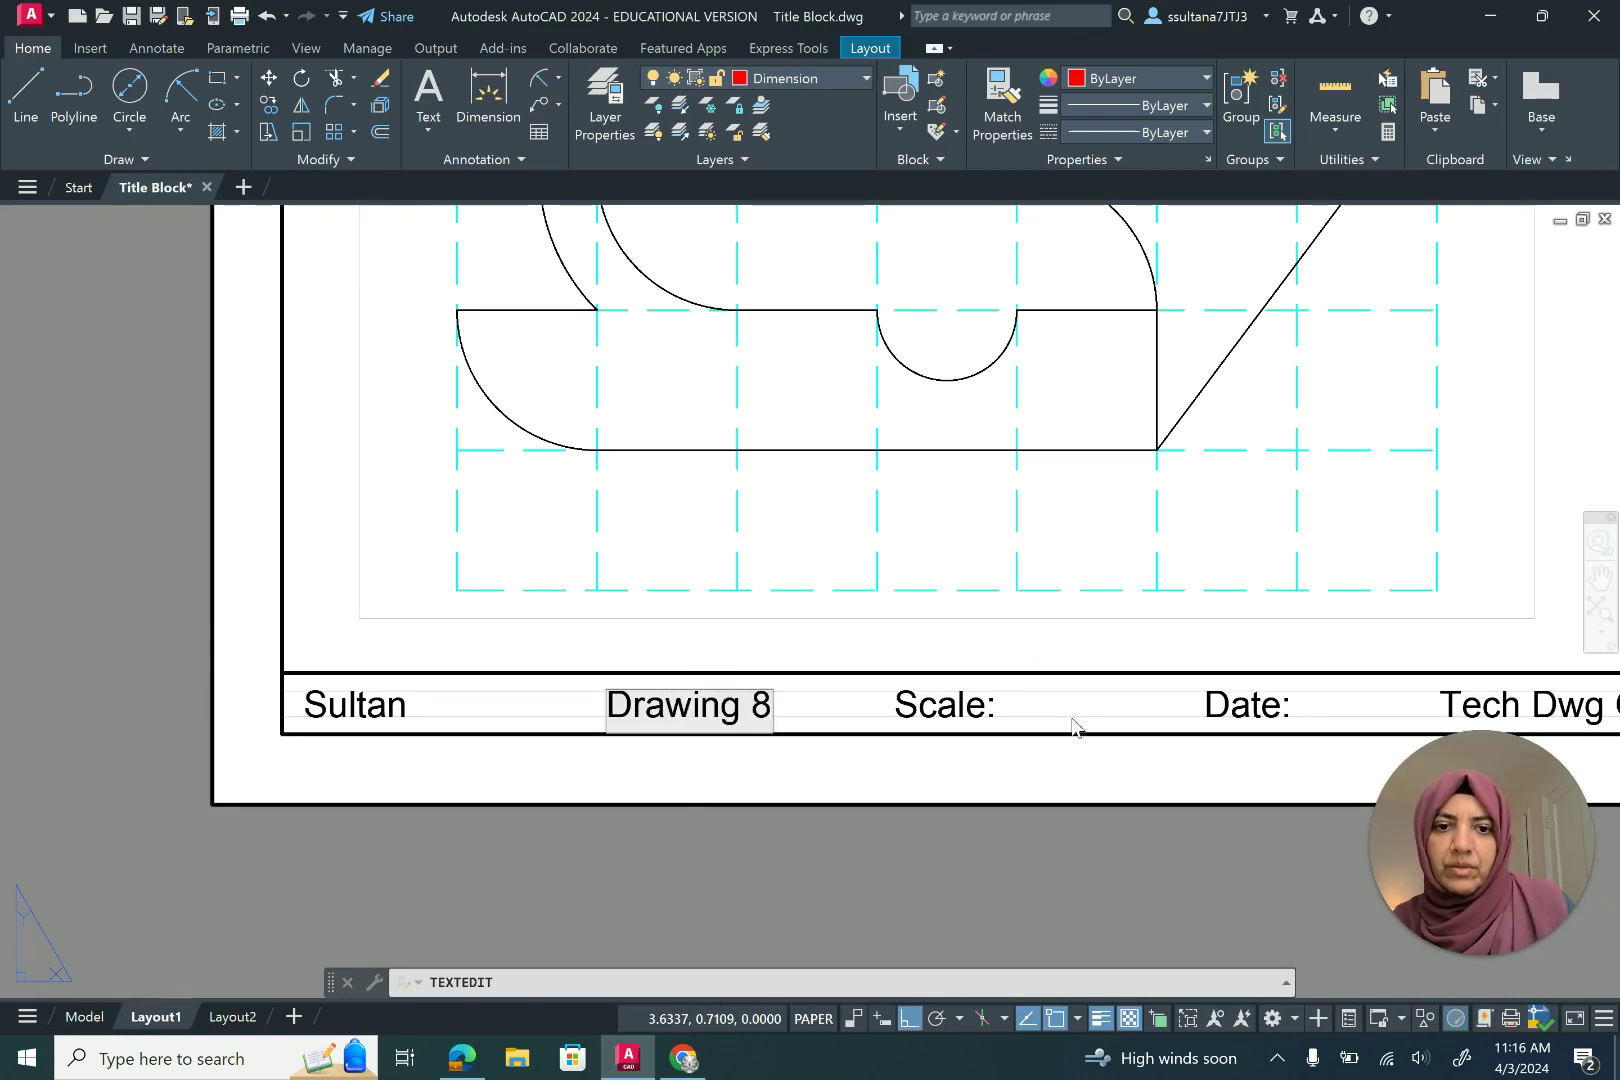
left_click(1005, 712)
Complete the title block's scale entry as "Scale: 1:1" and end text editing
double_click(1005, 712)
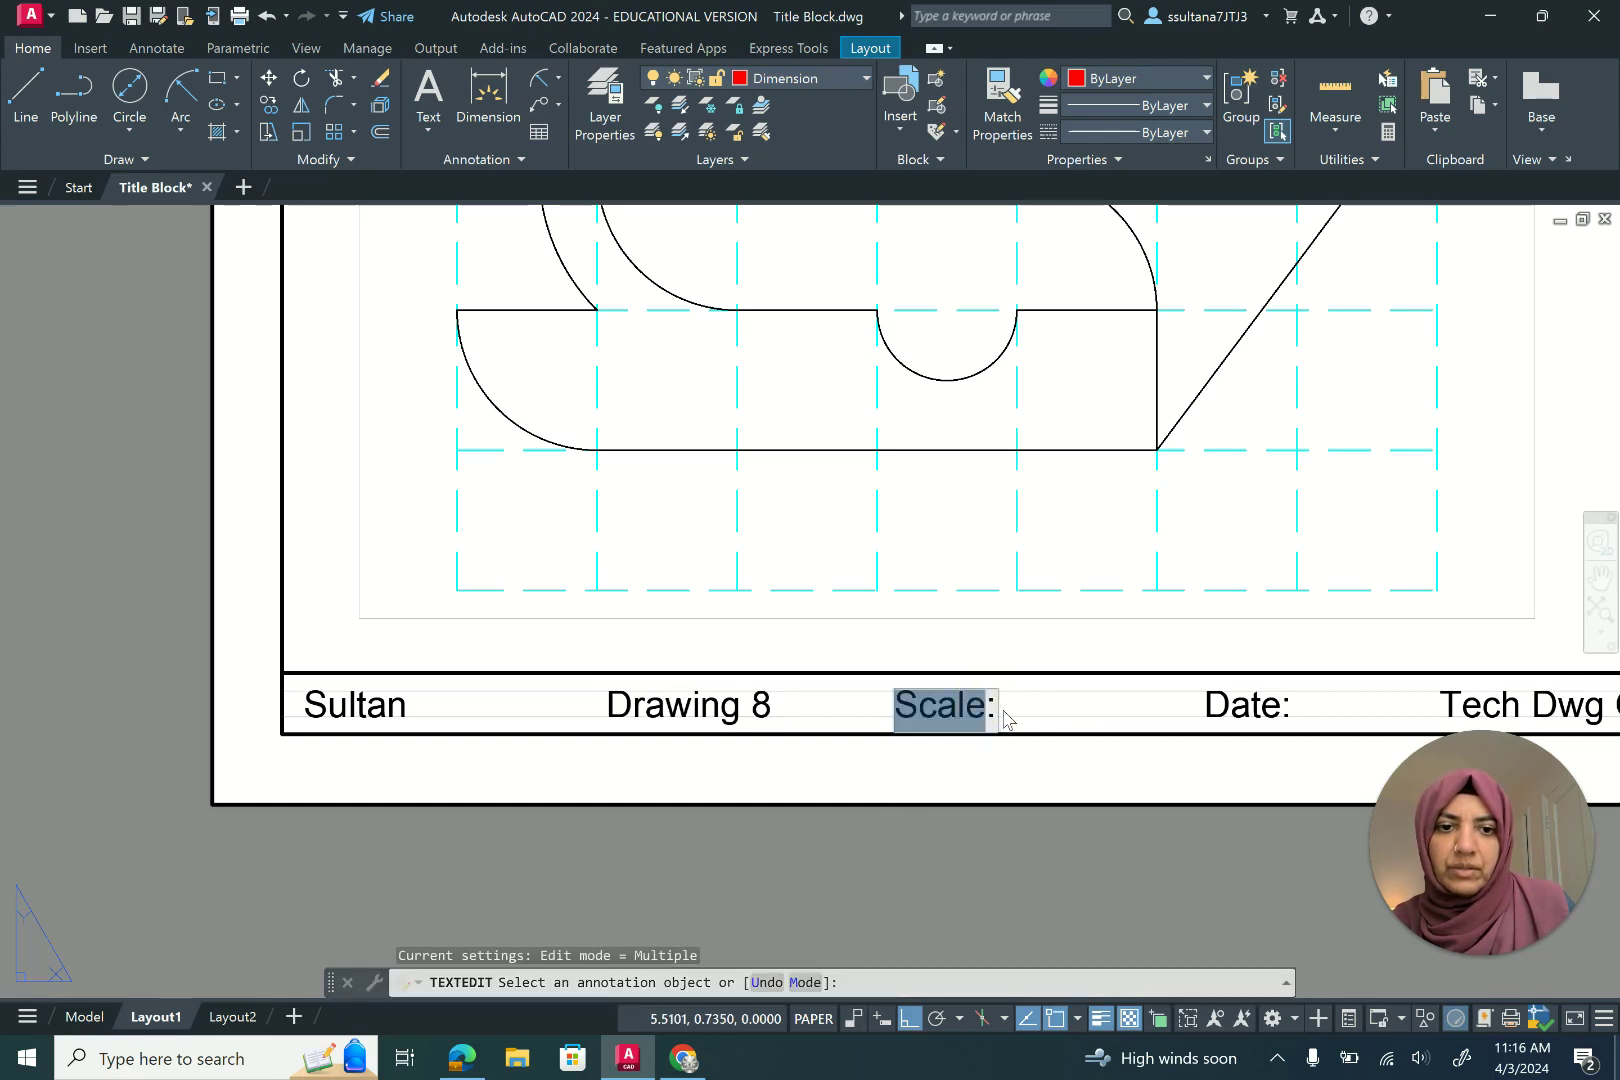
left_click(997, 708)
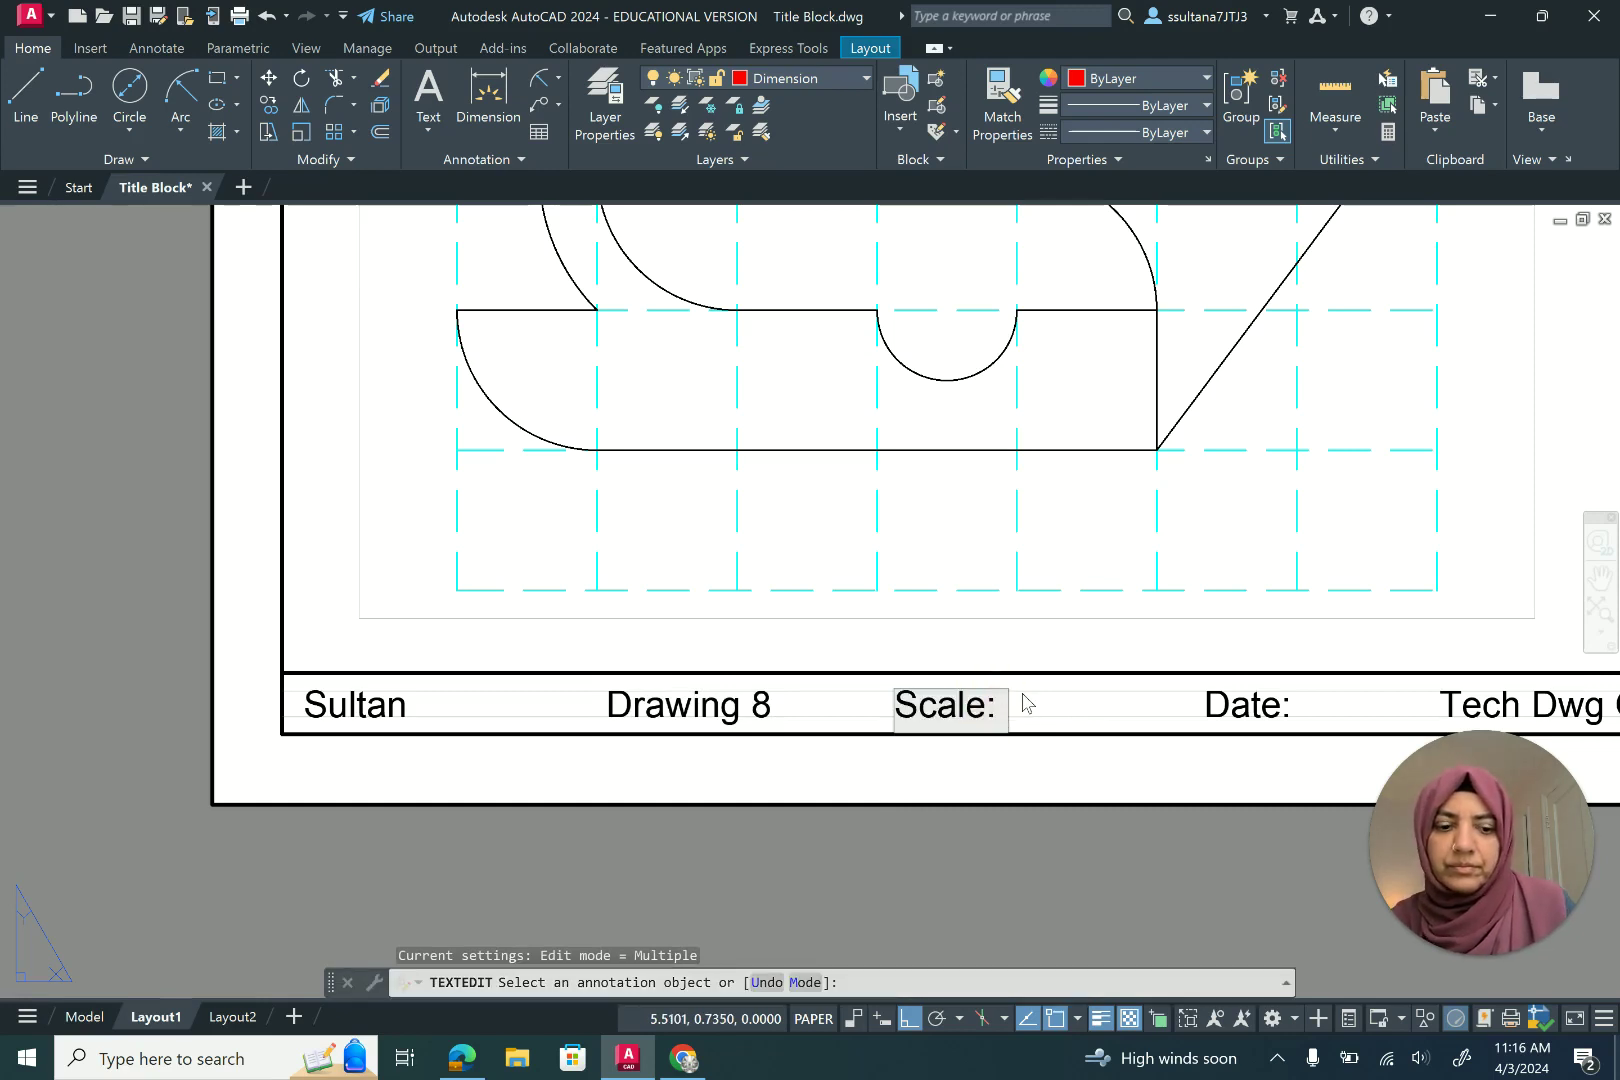
type("1:1")
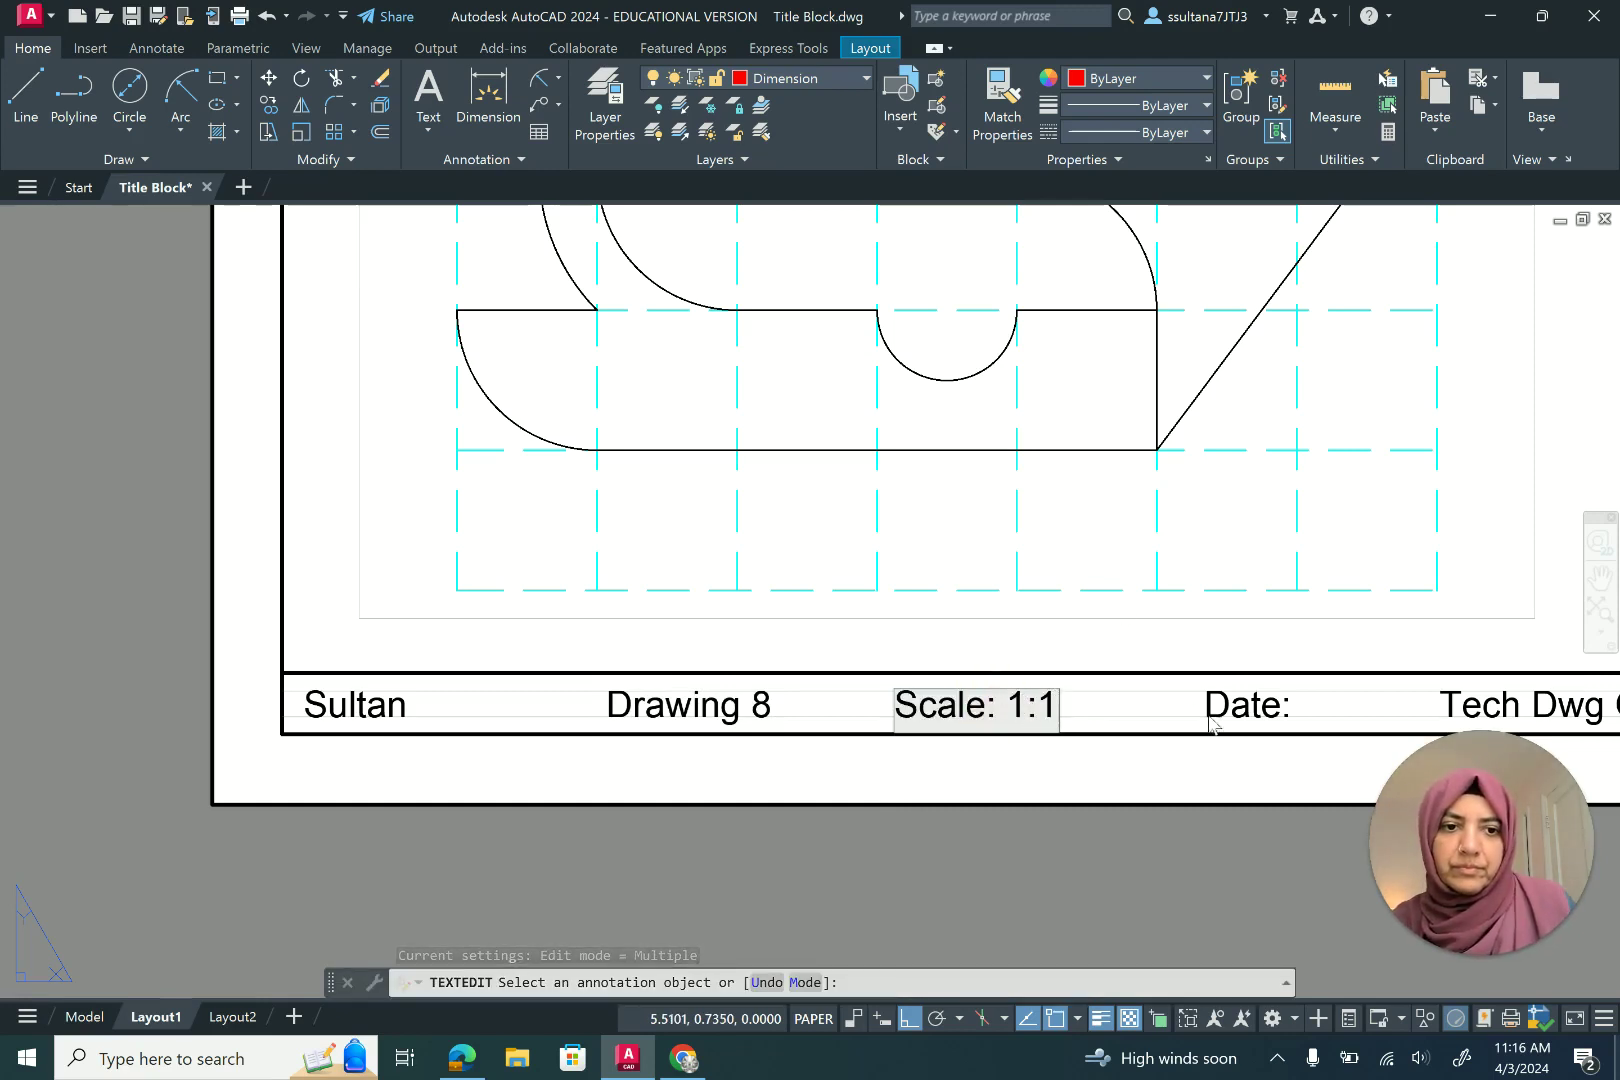
left_click(1159, 796)
scroll(662, 716, "down", 4)
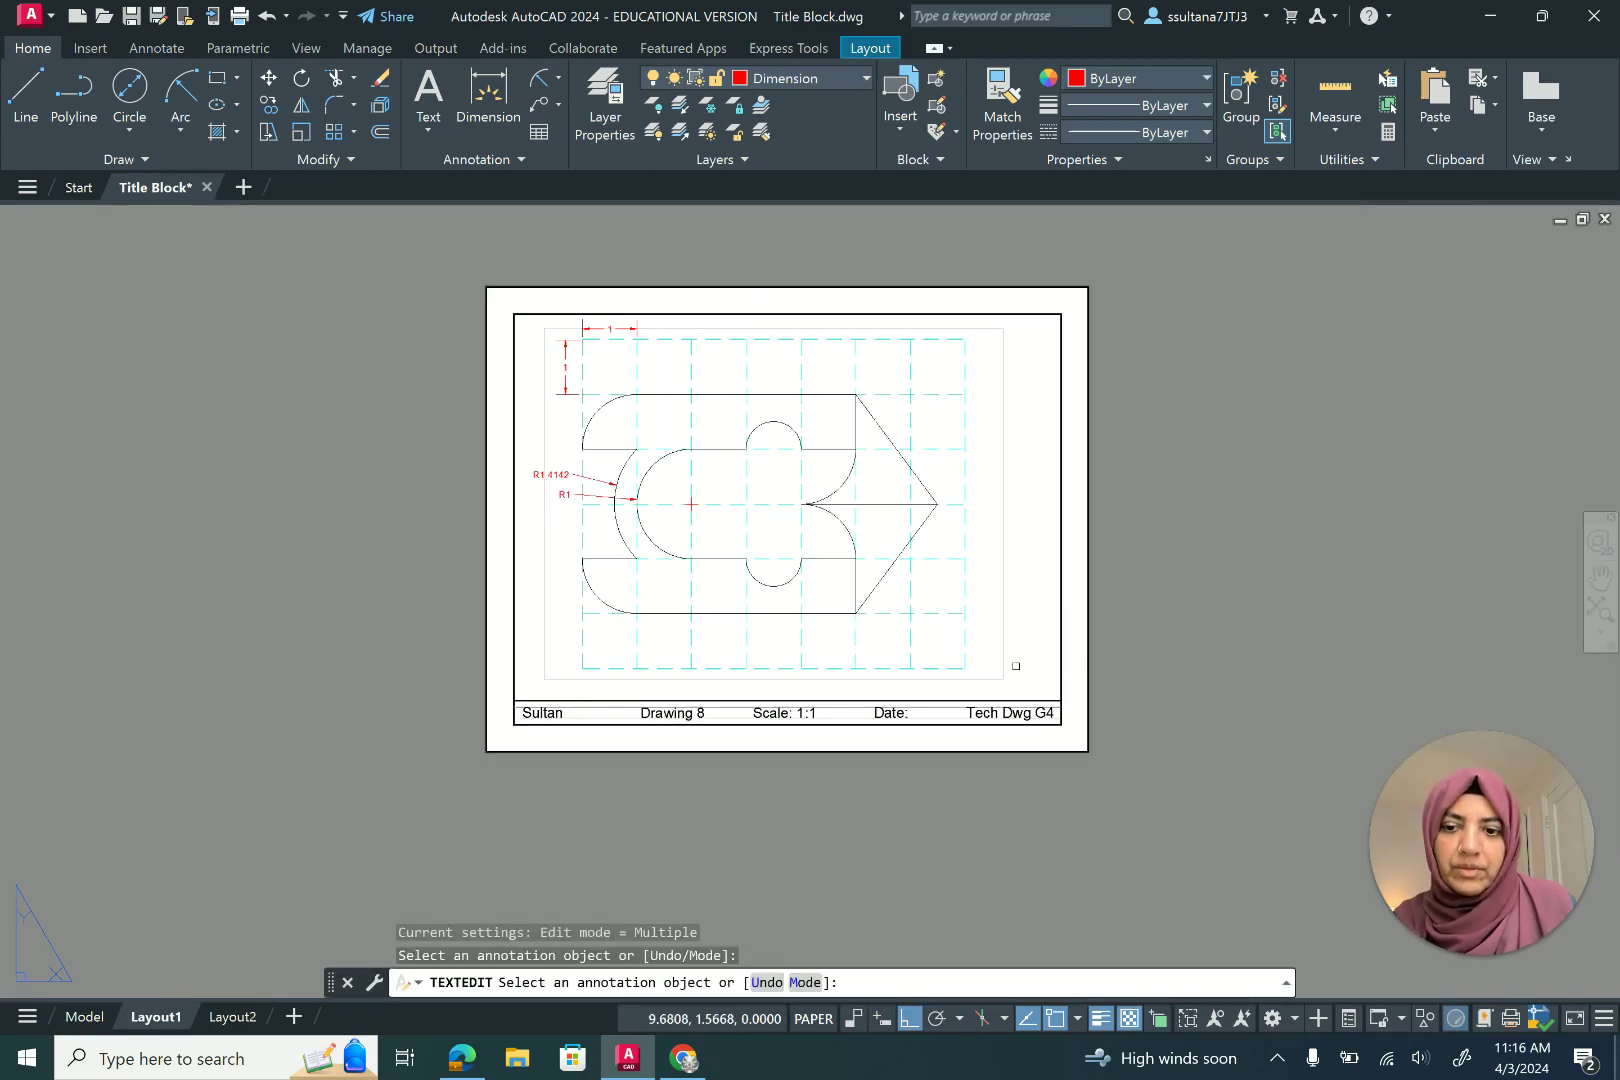
key("Escape")
Set what to plot to Layout in Layout1's plot settings, preview the sheet, and exit the preview
scroll(1132, 367, "up", 2)
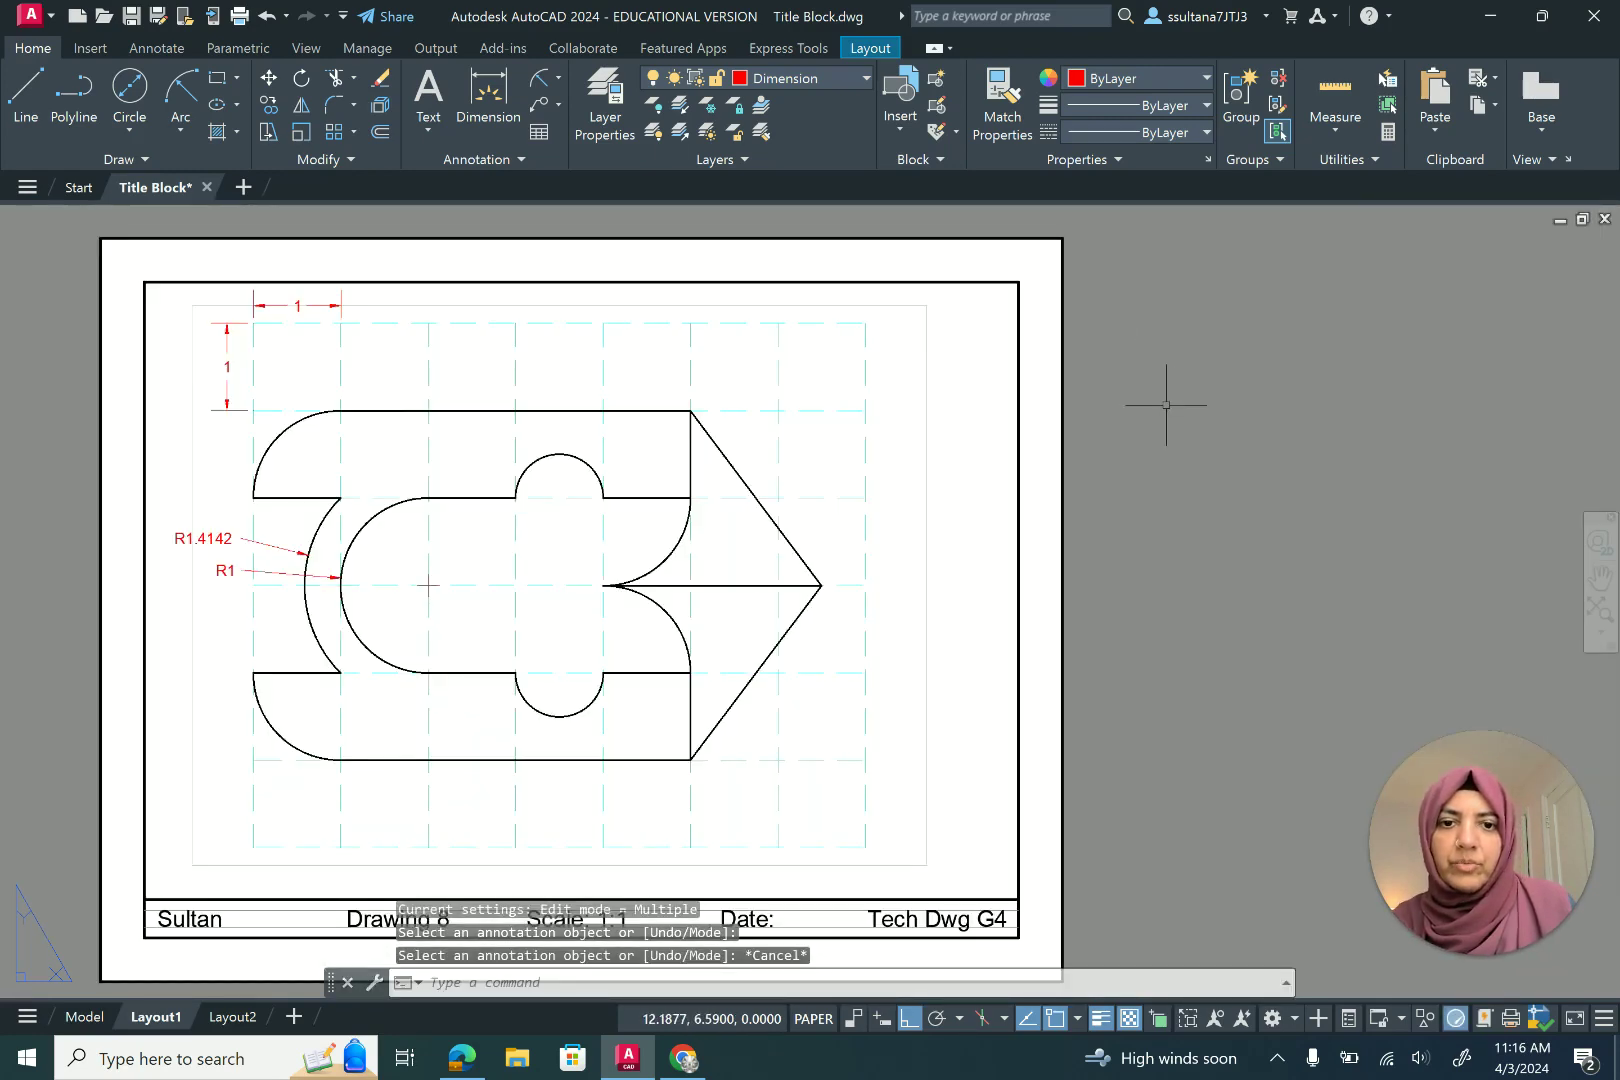
scroll(1166, 405, "down", 2)
left_click(239, 16)
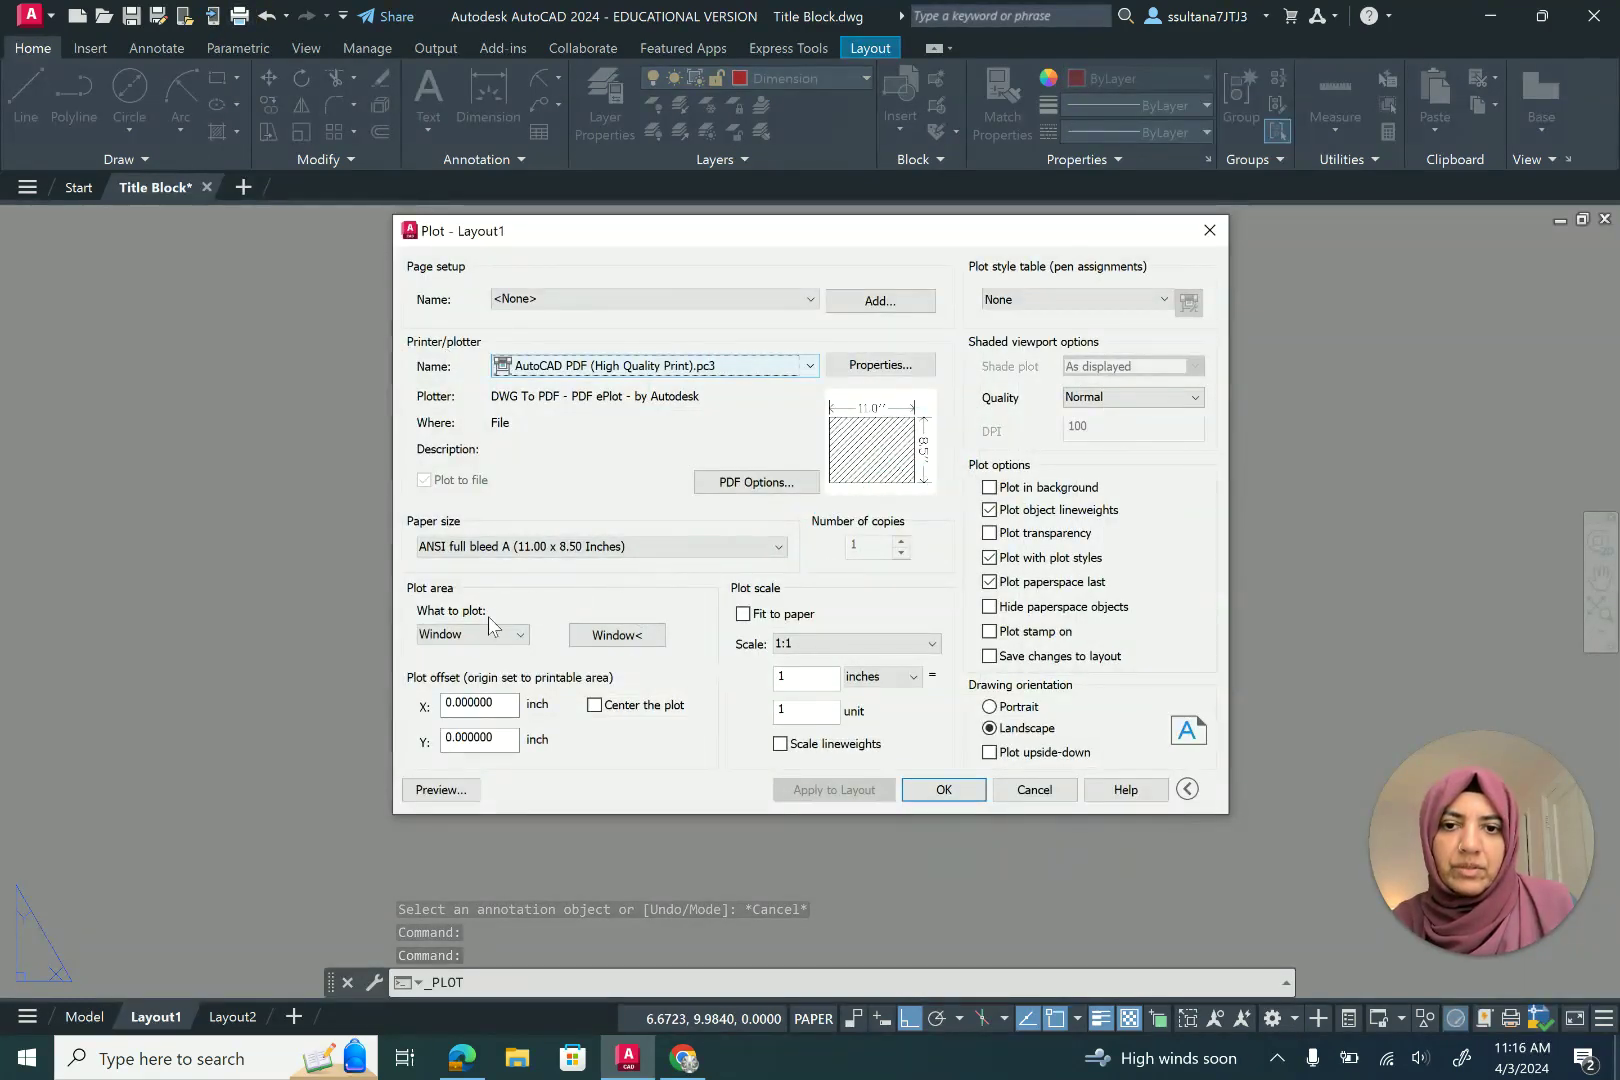
left_click(520, 636)
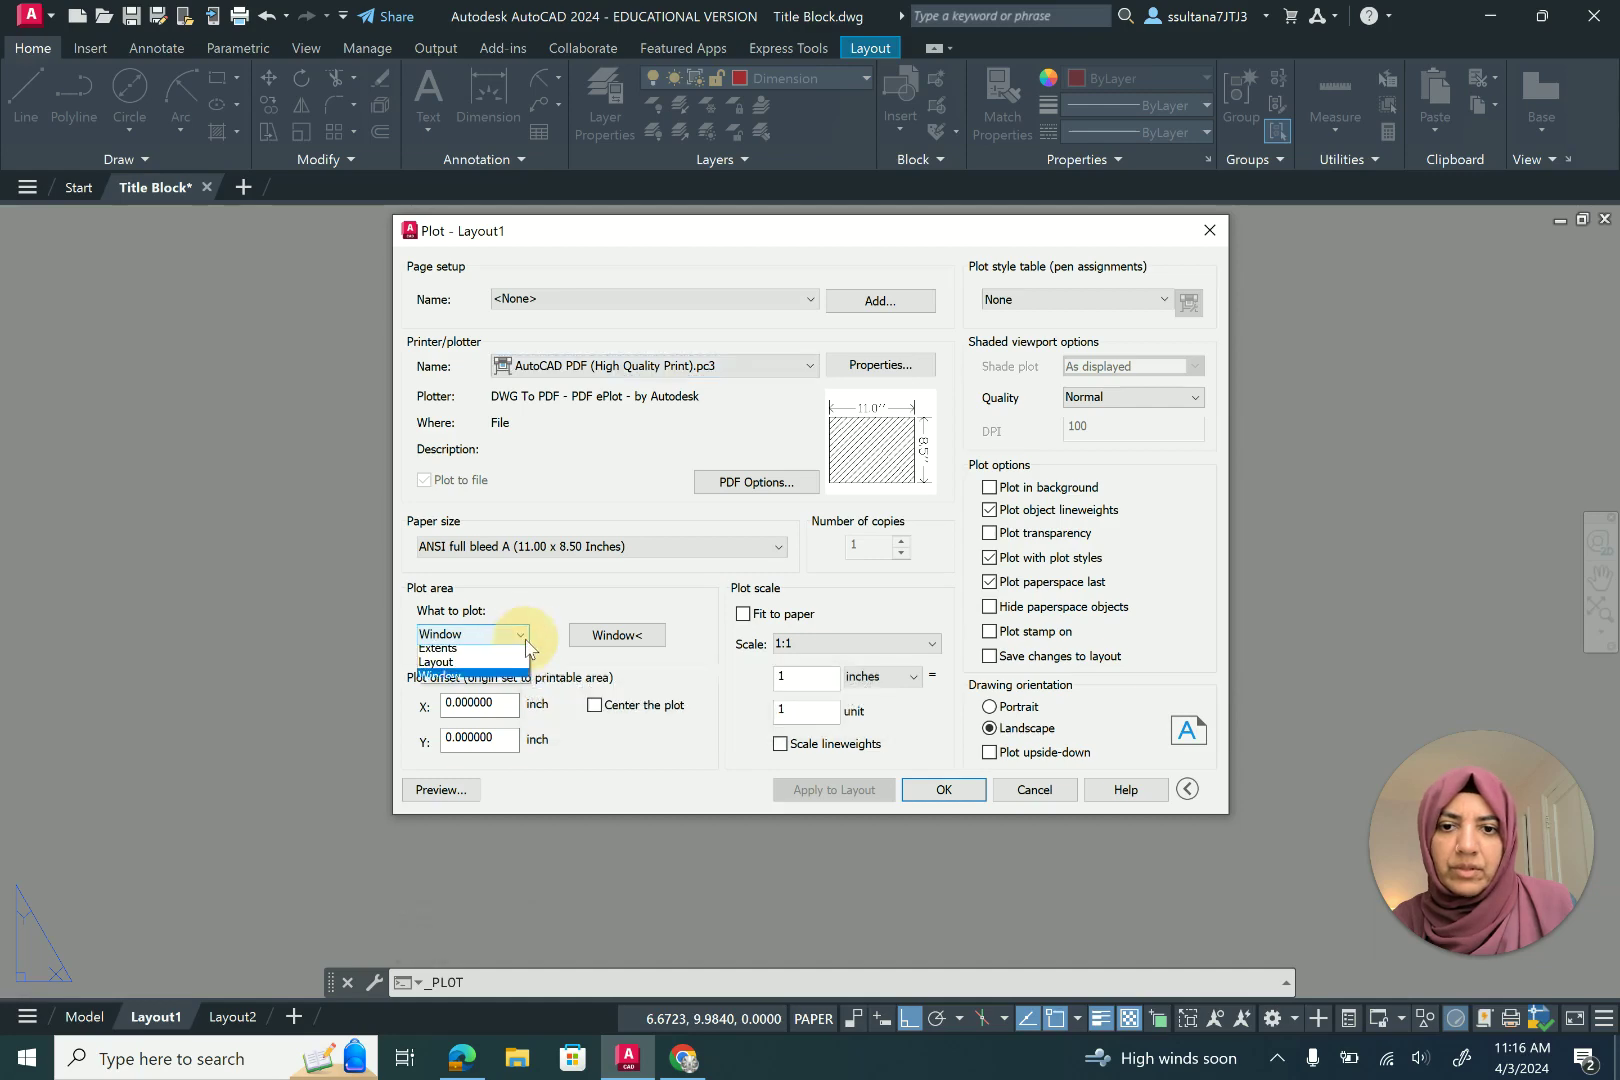
left_click(466, 683)
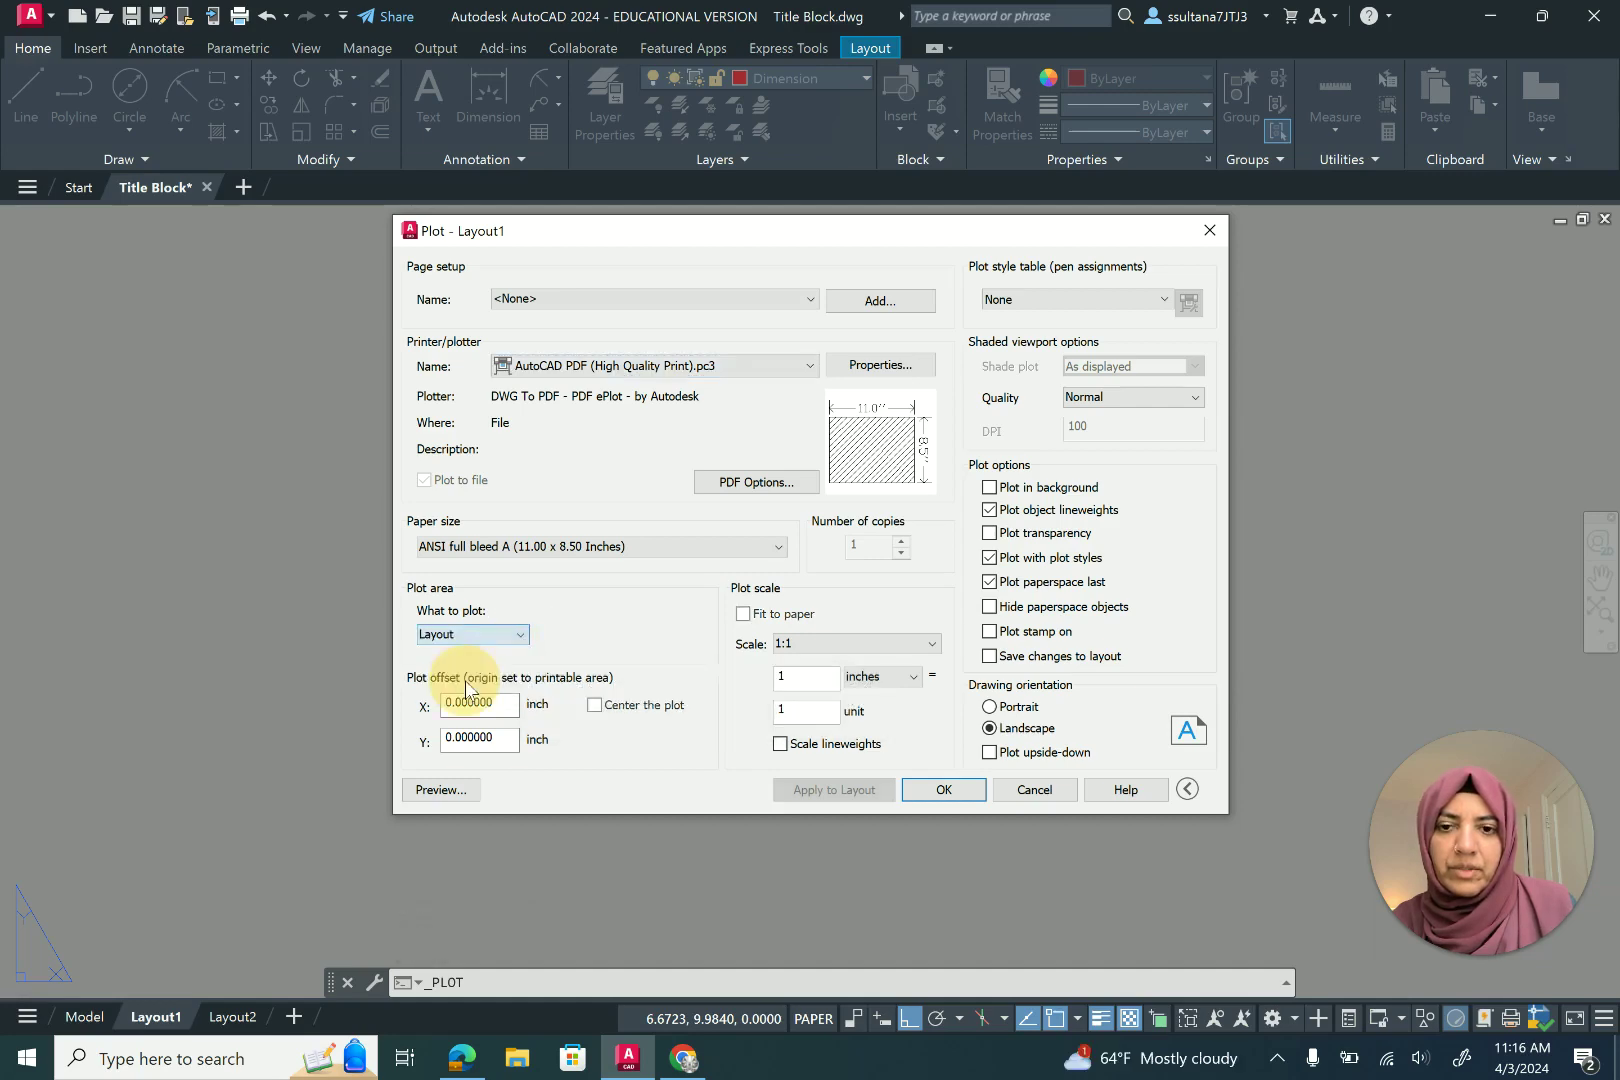
left_click(441, 791)
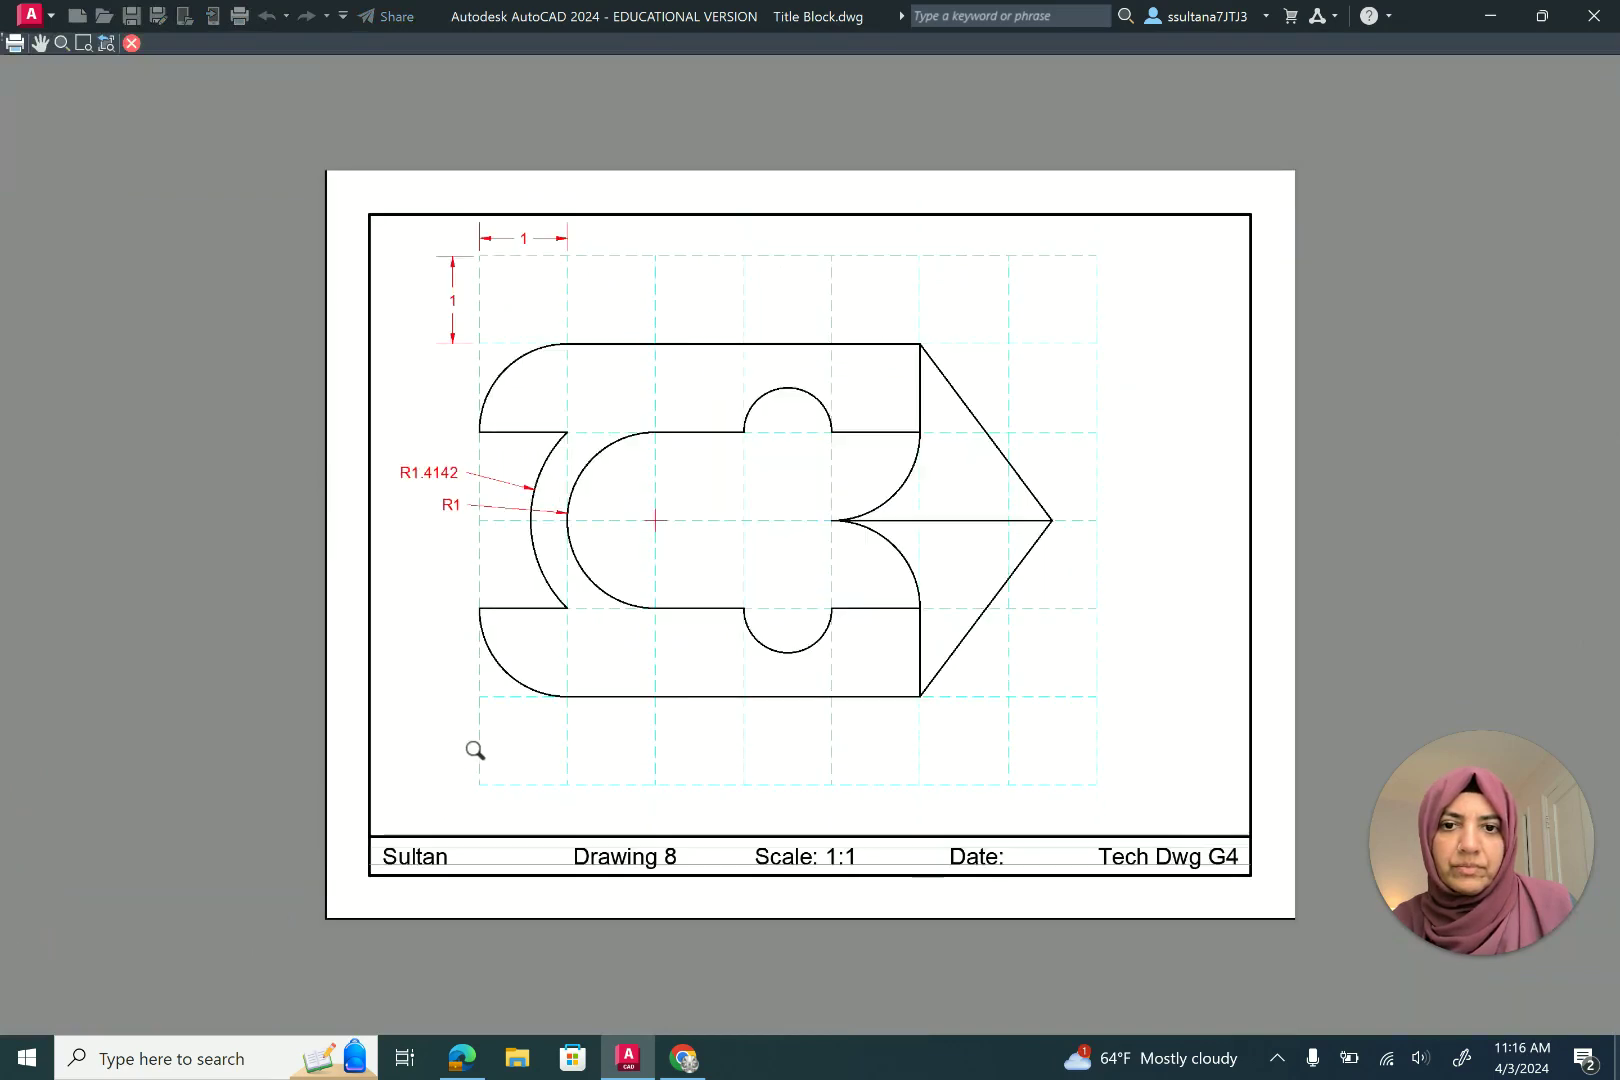
right_click(472, 750)
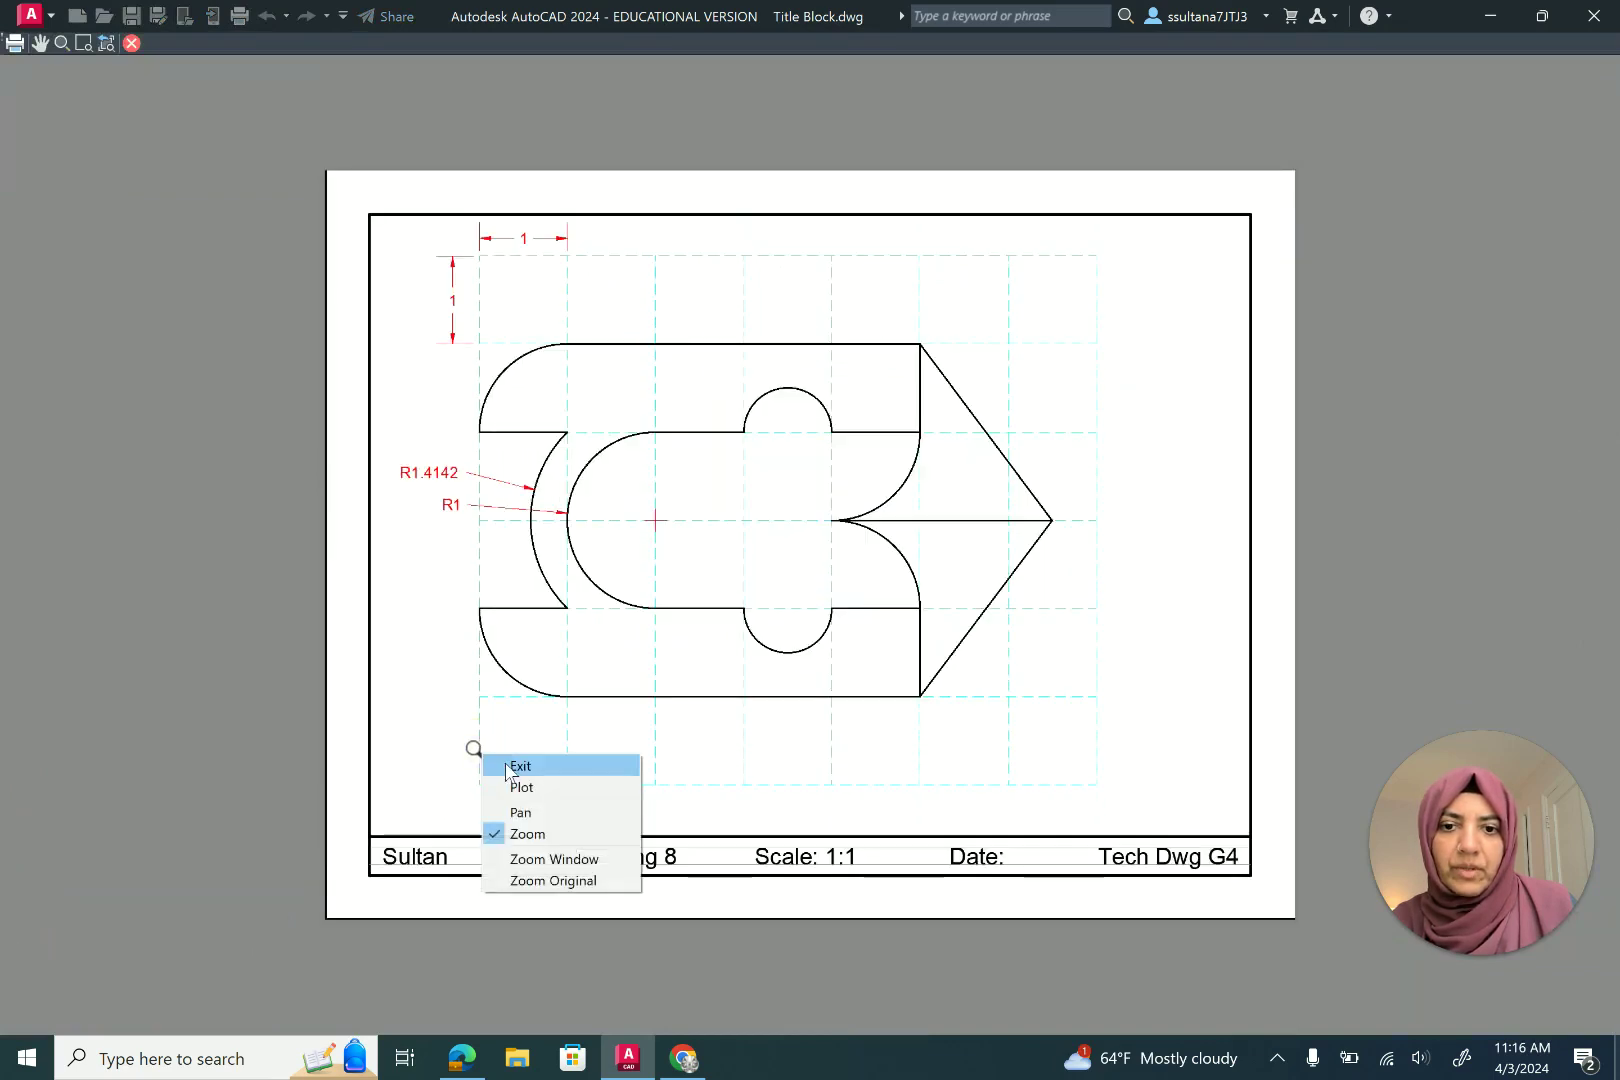
left_click(512, 764)
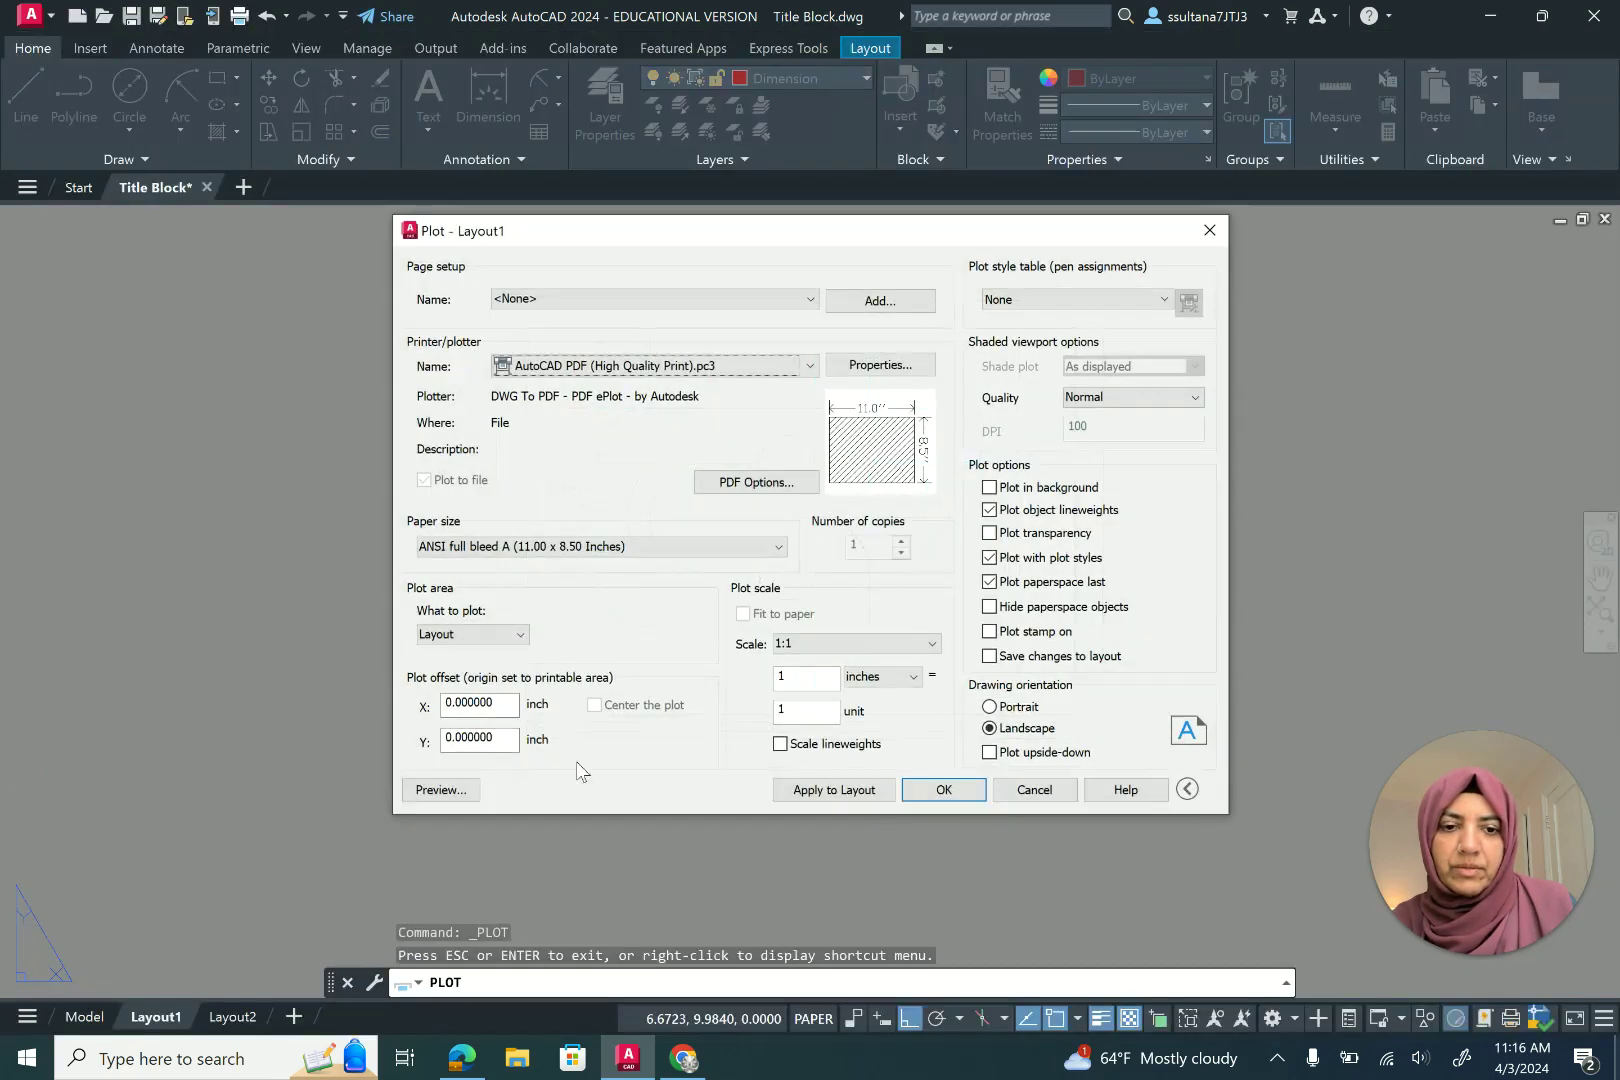
Apply the plot settings to Layout1 and plot it to PDF, overwriting the existing Title Block-Layout1 file
left_click(830, 790)
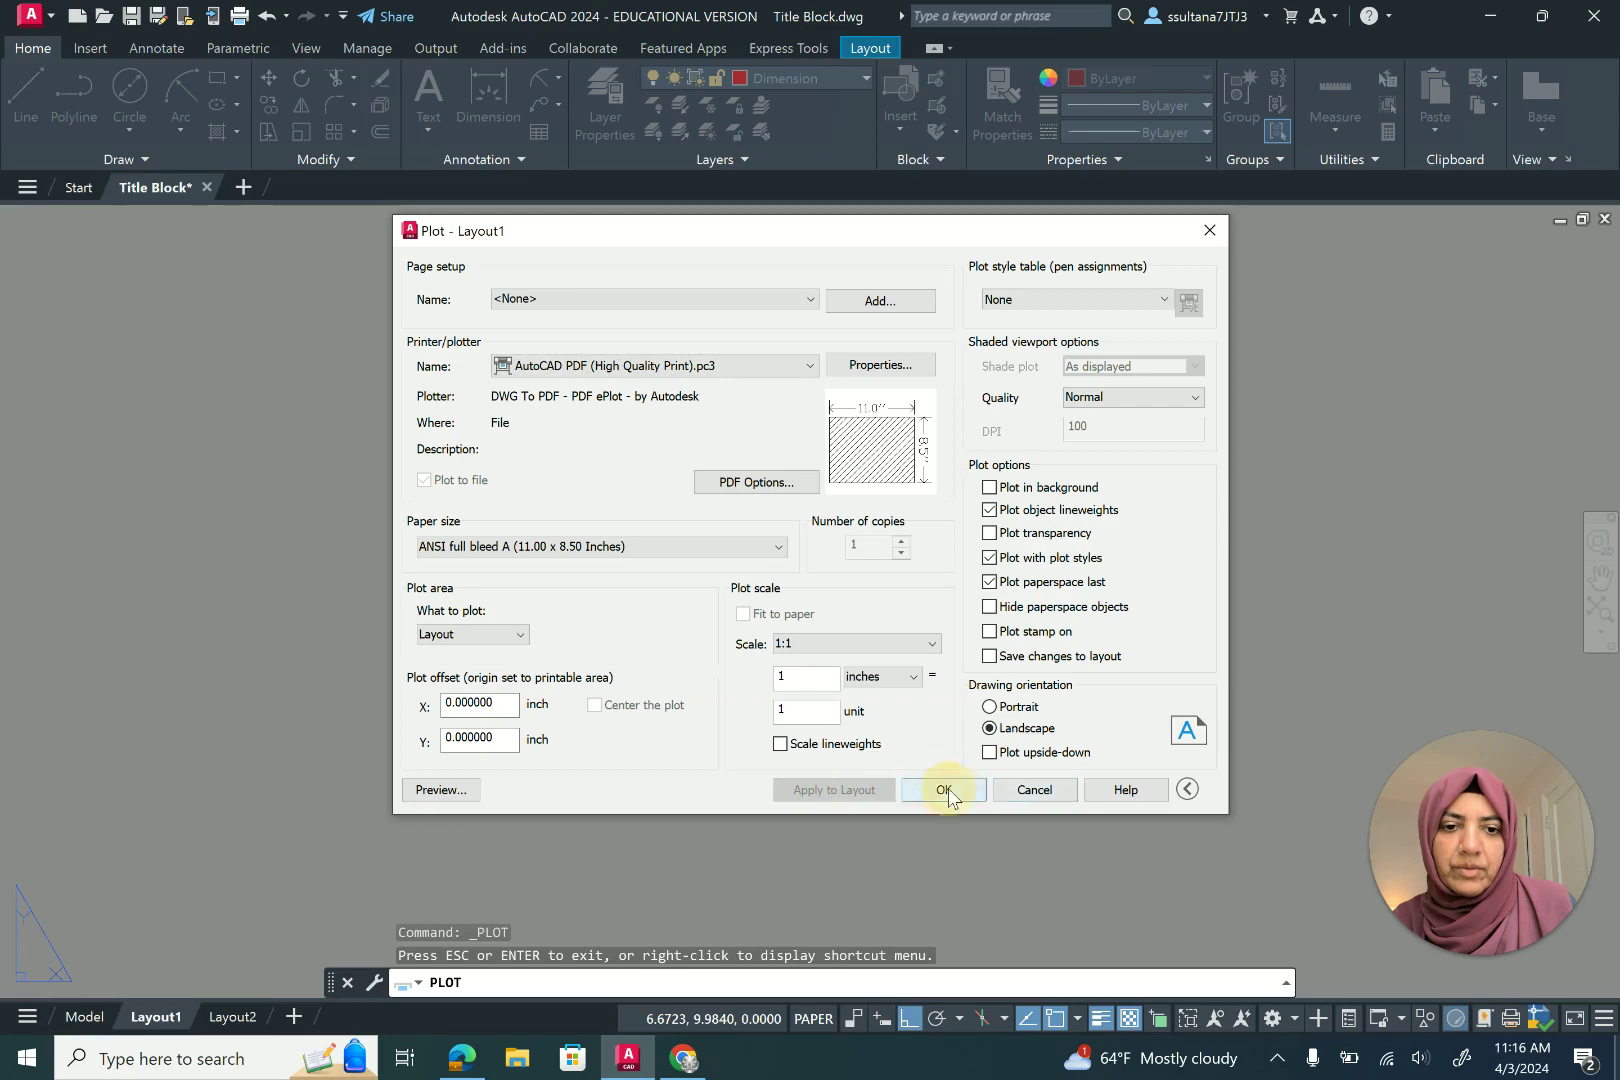
left_click(948, 788)
left_click(1110, 731)
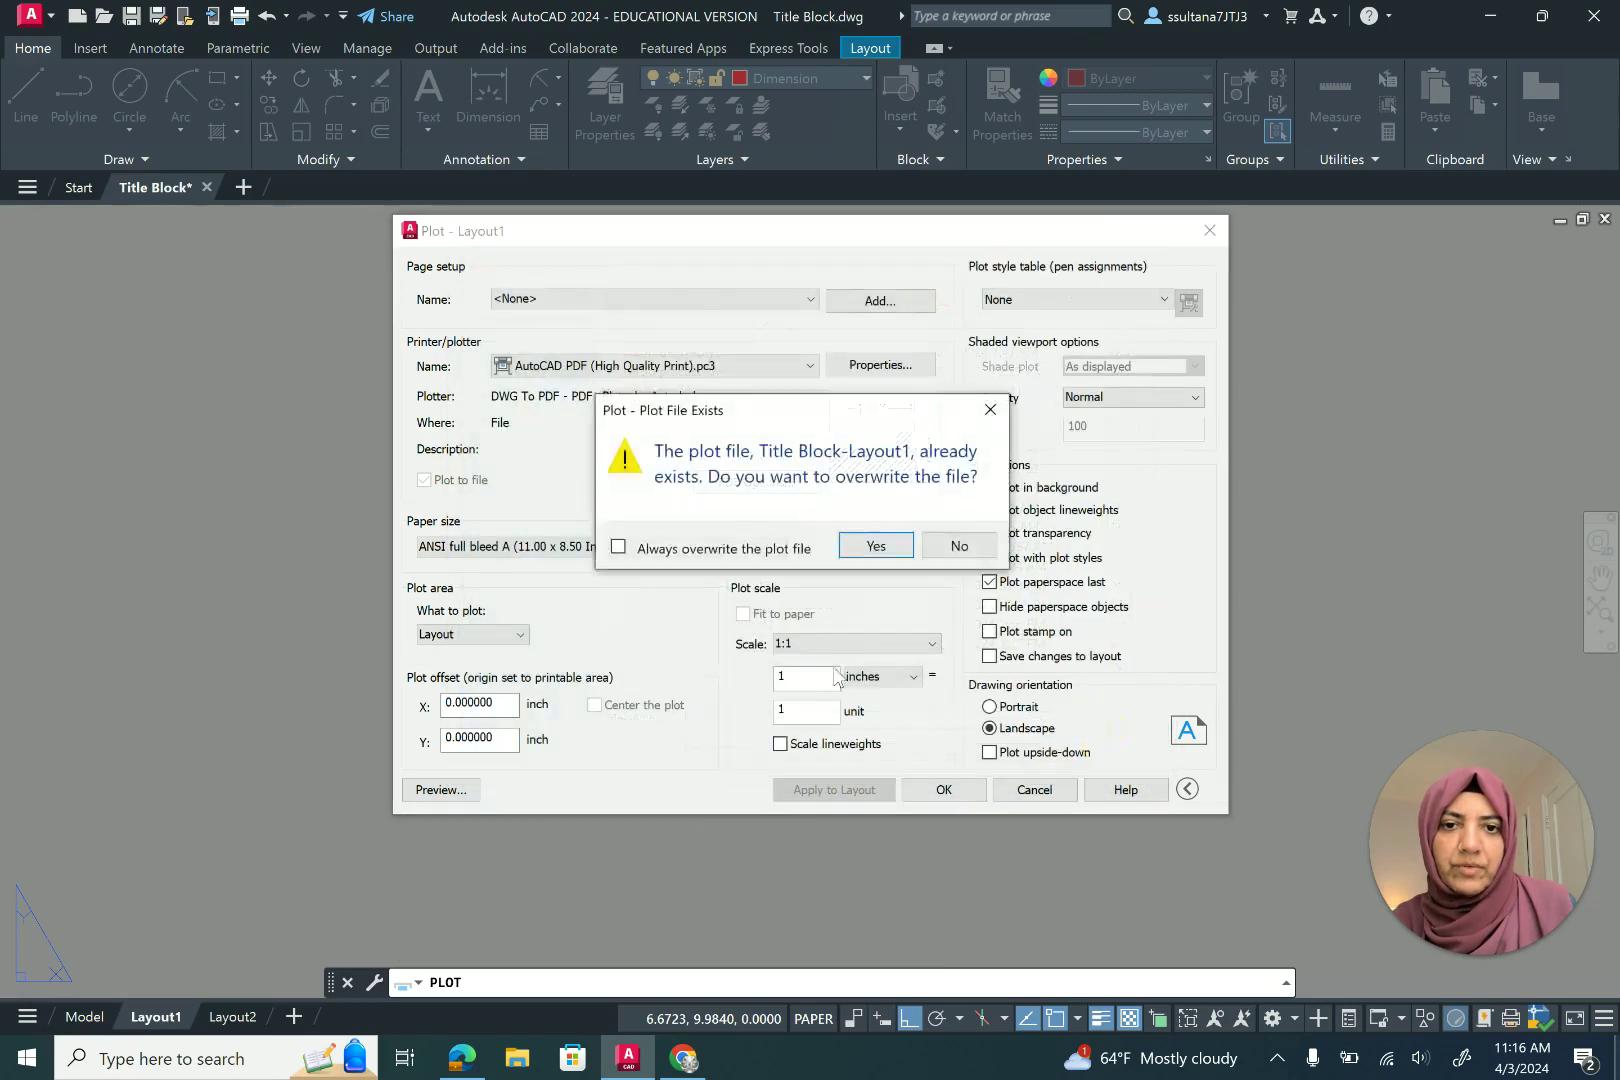
left_click(880, 546)
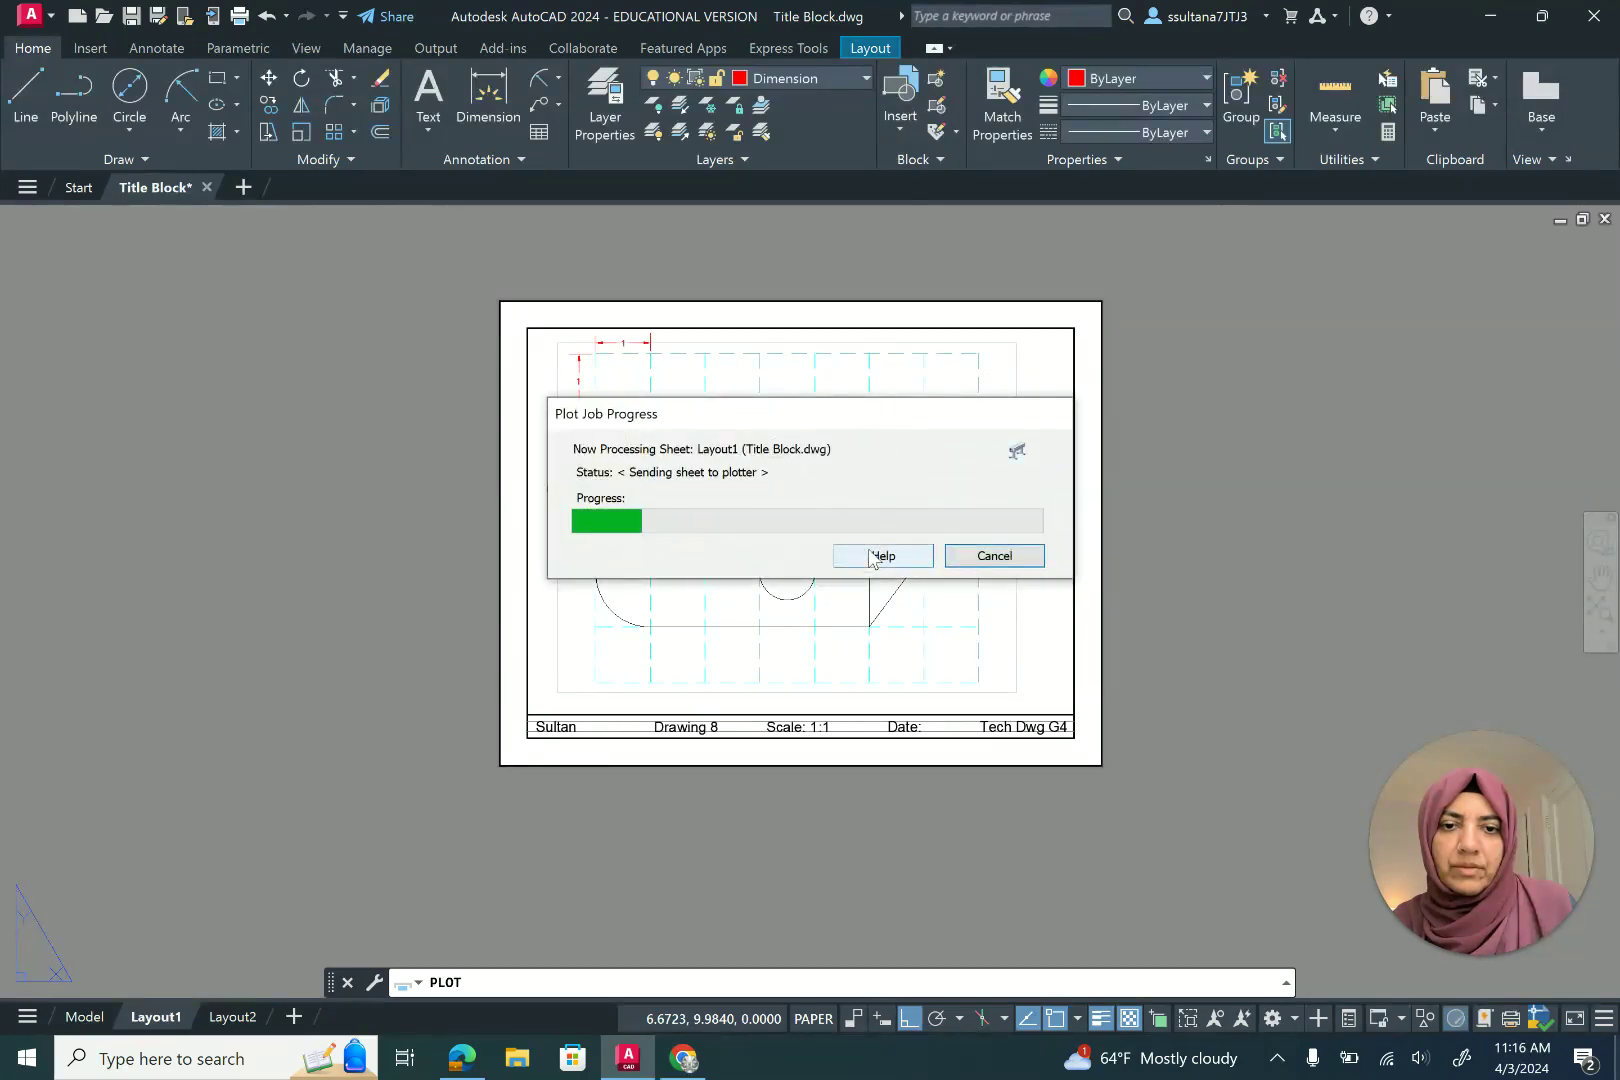